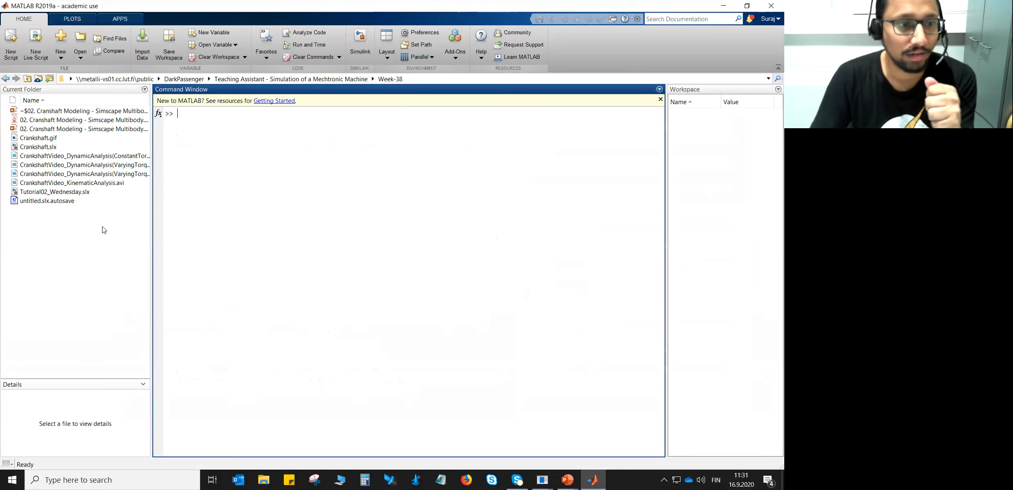
# Create a new Simscape Multibody model with the smnew command and maximize its model window.
pyautogui.click(103, 227)
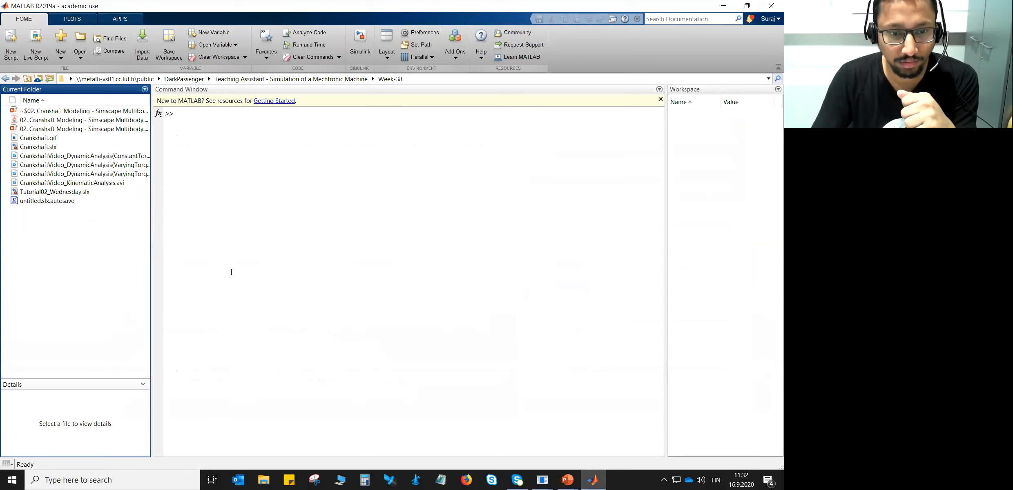
pyautogui.click(255, 188)
pyautogui.write('smnew')
pyautogui.press('Return')
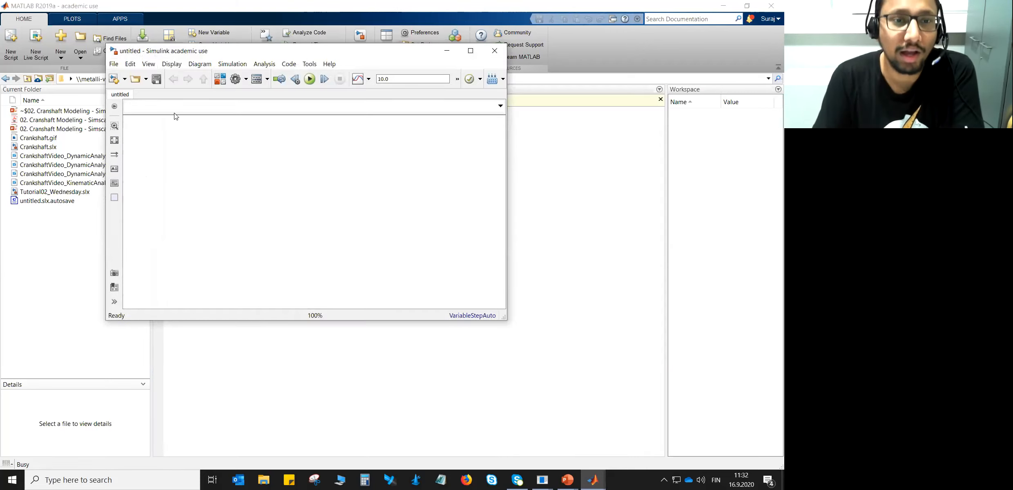
pyautogui.moveTo(284, 51); pyautogui.dragTo(349, 2)
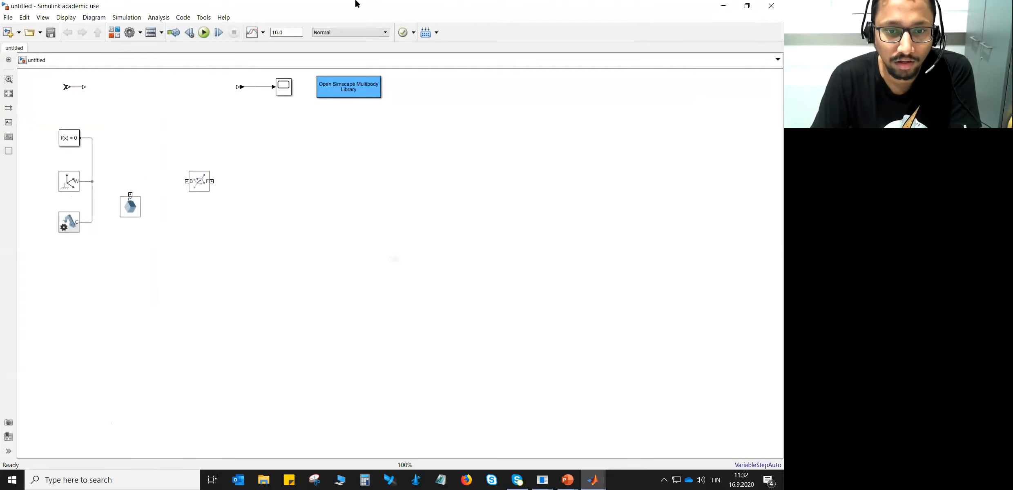
pyautogui.moveTo(309, 152); pyautogui.dragTo(459, 249)
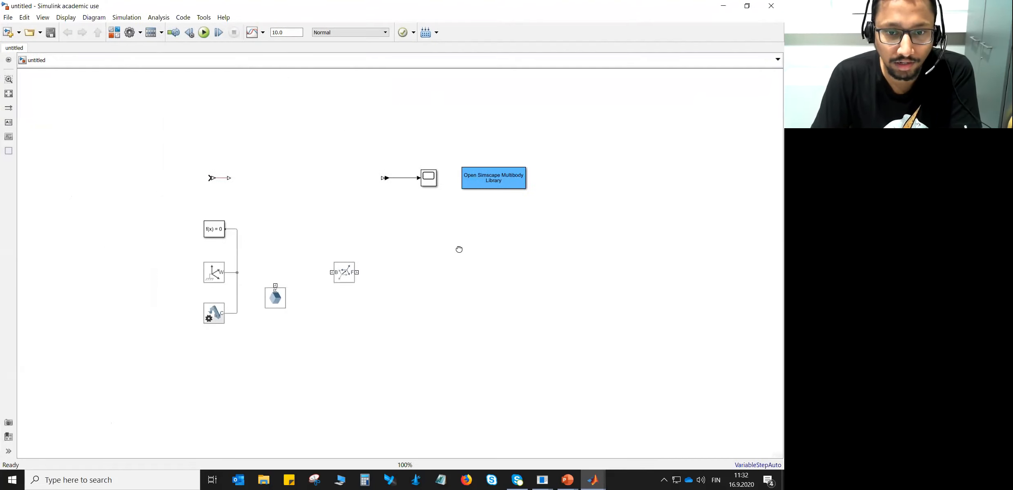
pyautogui.scroll(3, 376, 237)
pyautogui.scroll(1, 375, 236)
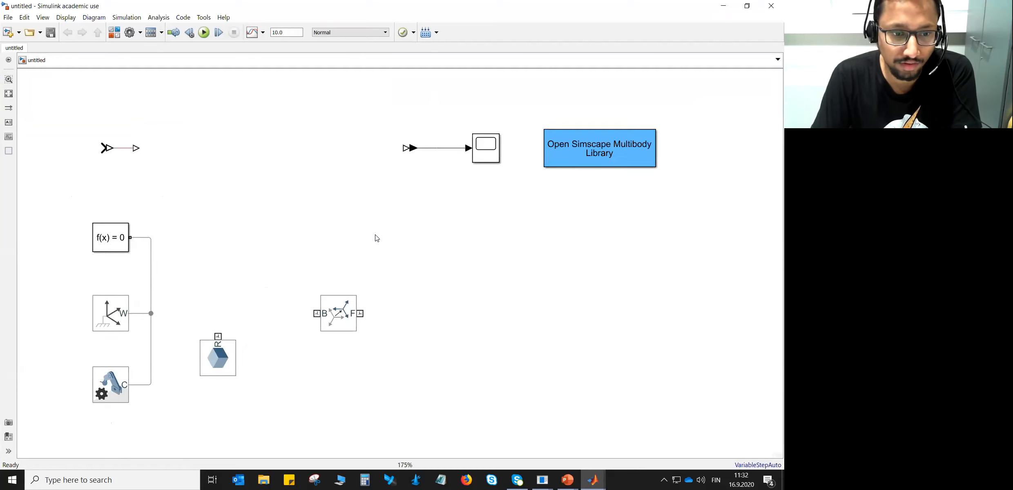
pyautogui.moveTo(368, 228); pyautogui.dragTo(404, 227)
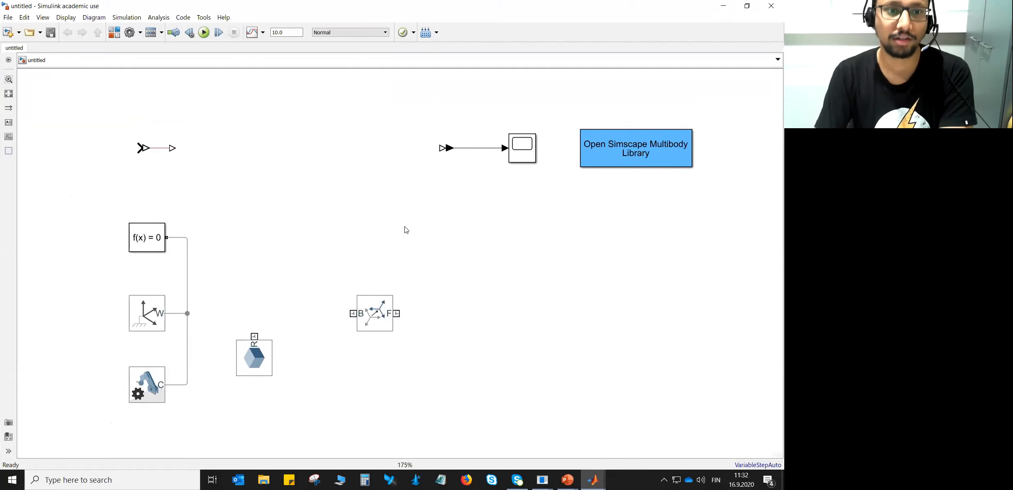
pyautogui.click(12, 19)
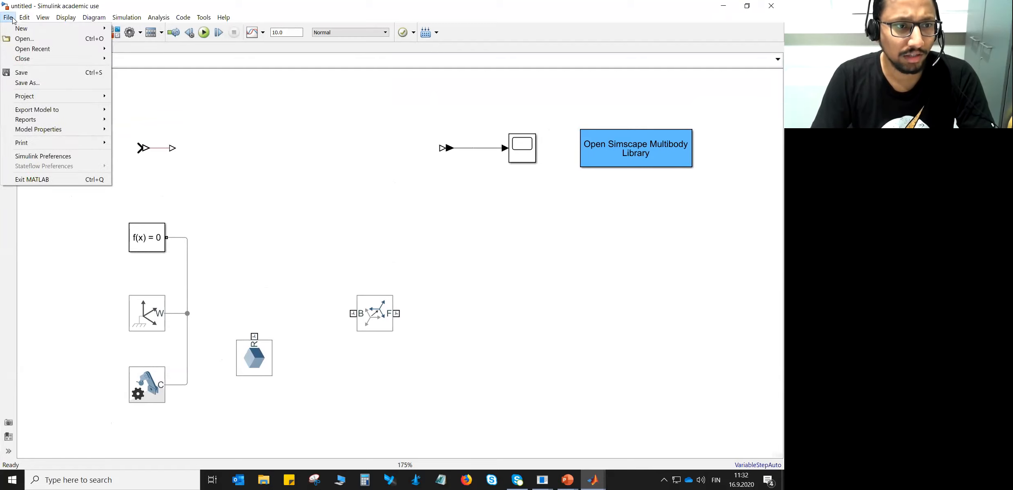
pyautogui.click(26, 84)
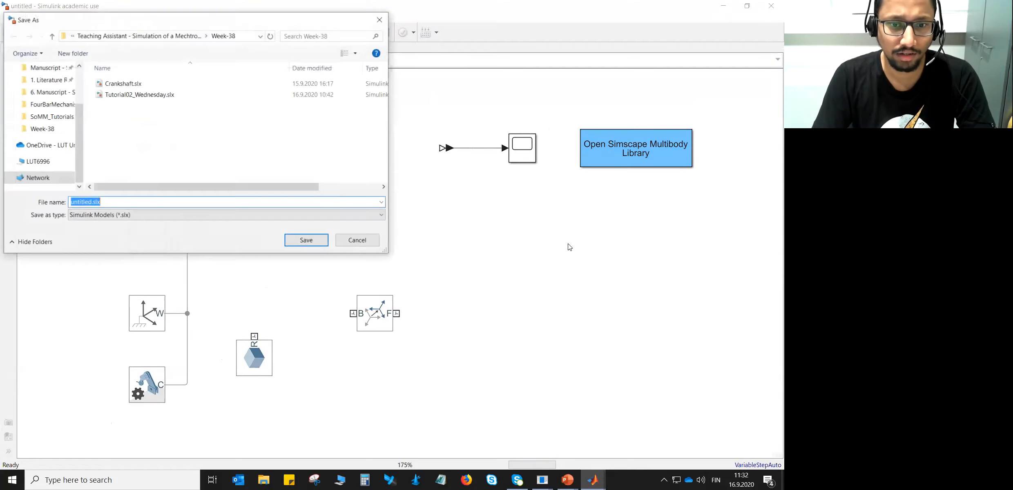
pyautogui.click(346, 241)
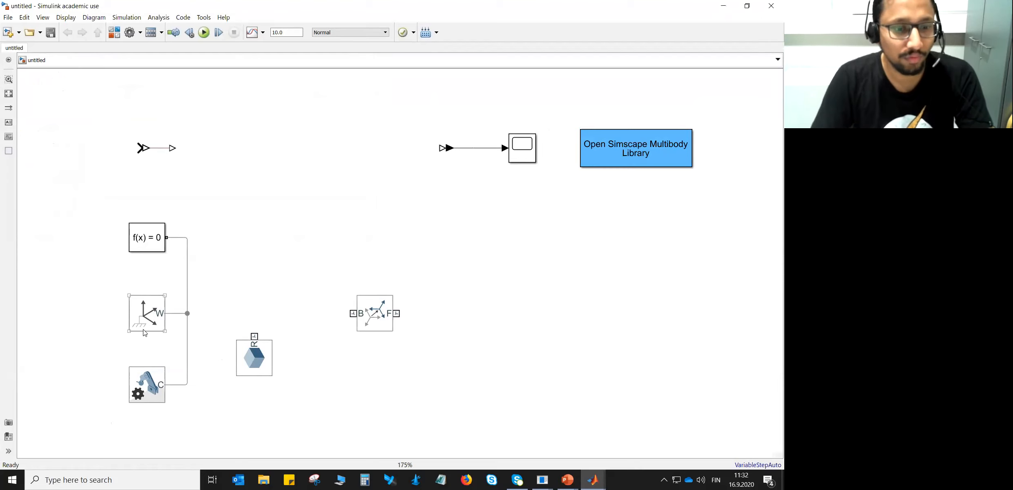
# Show the name labels of the World Frame and Mechanism Configuration blocks.
pyautogui.click(151, 296)
pyautogui.click(160, 280)
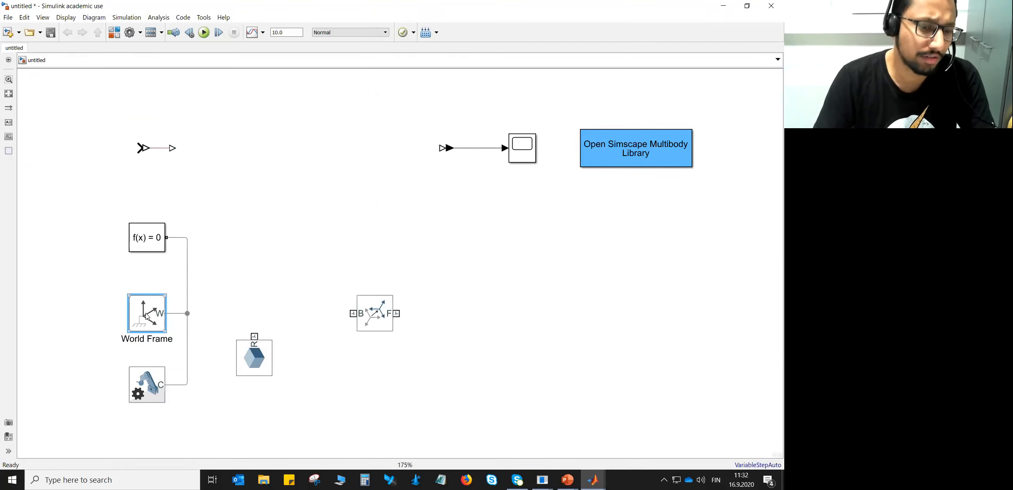
pyautogui.click(149, 386)
pyautogui.click(159, 353)
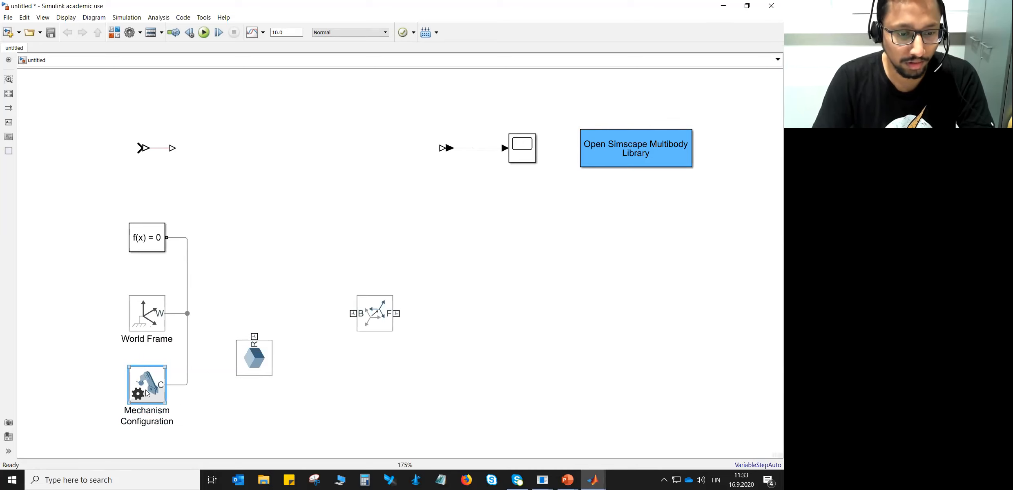
# Set the gravity vector of the Mechanism Configuration block to [0 -9.80665 0] m/s^2.
pyautogui.doubleClick(147, 394)
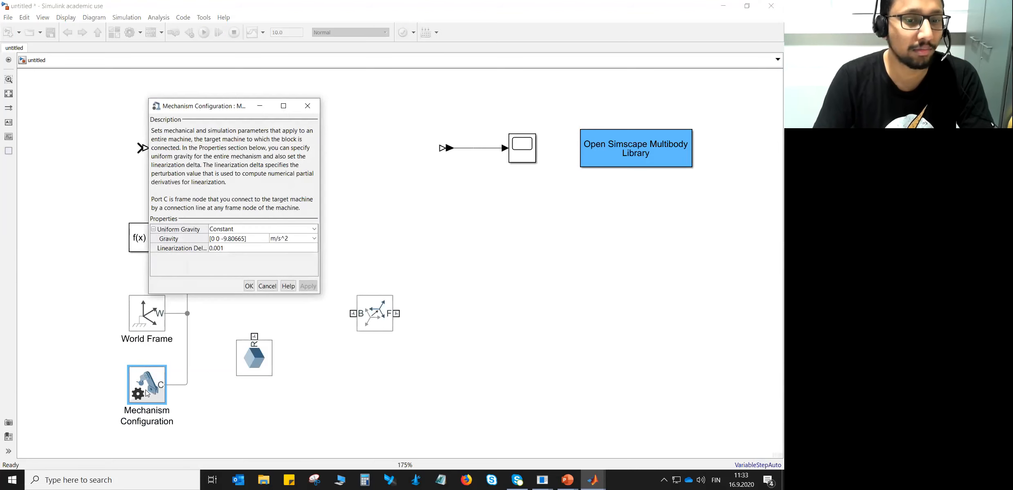
pyautogui.click(217, 239)
pyautogui.click(217, 239)
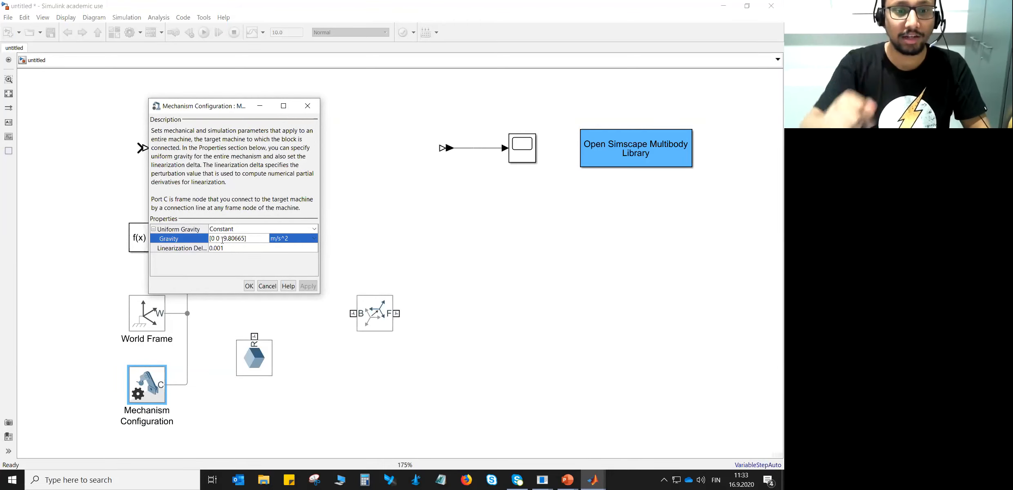
pyautogui.press('Delete')
pyautogui.press('Delete')
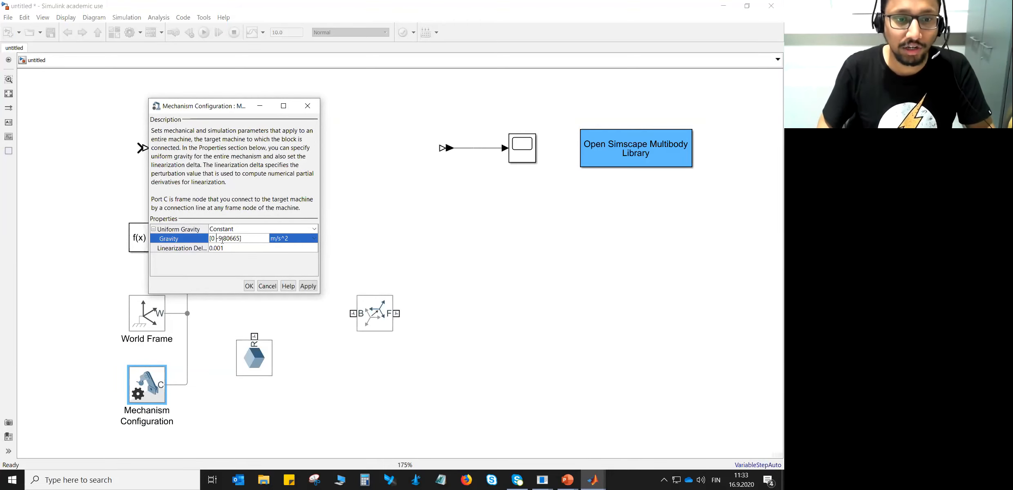
pyautogui.write('0')
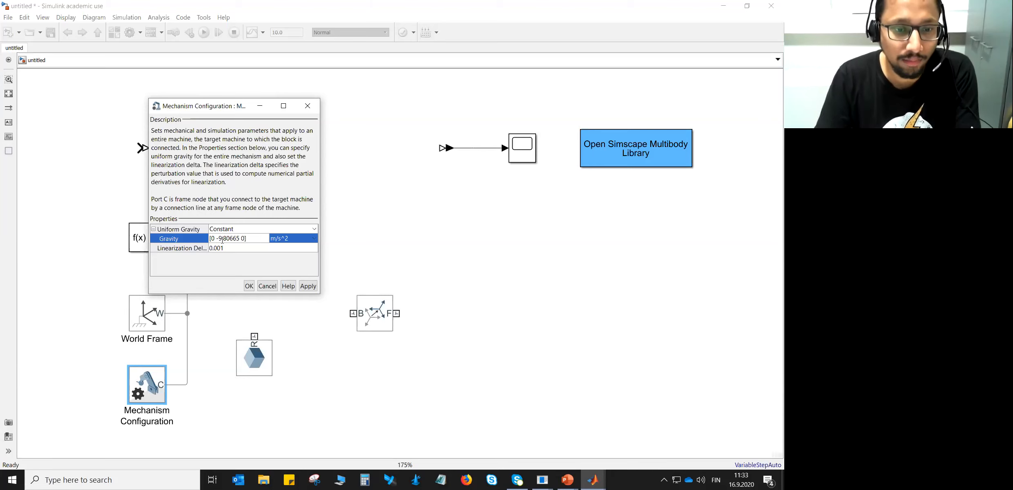
pyautogui.click(249, 287)
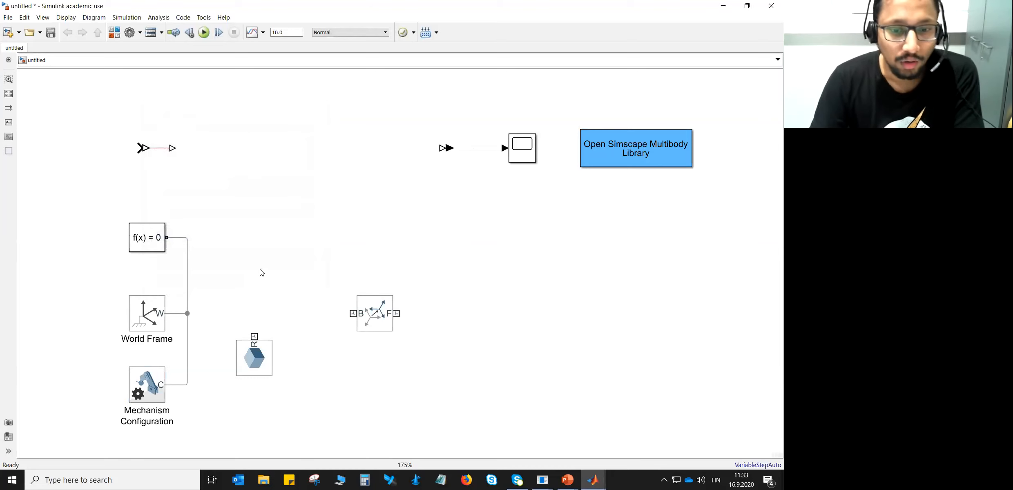
# Show the Solid block's name and move the block up beside the f(x) = 0 solver block.
pyautogui.click(264, 358)
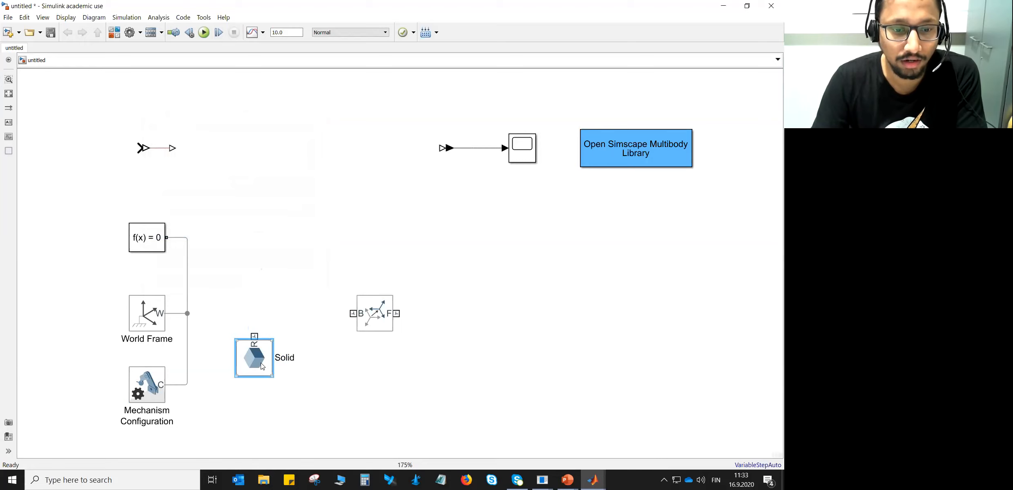
pyautogui.moveTo(262, 367); pyautogui.dragTo(302, 263)
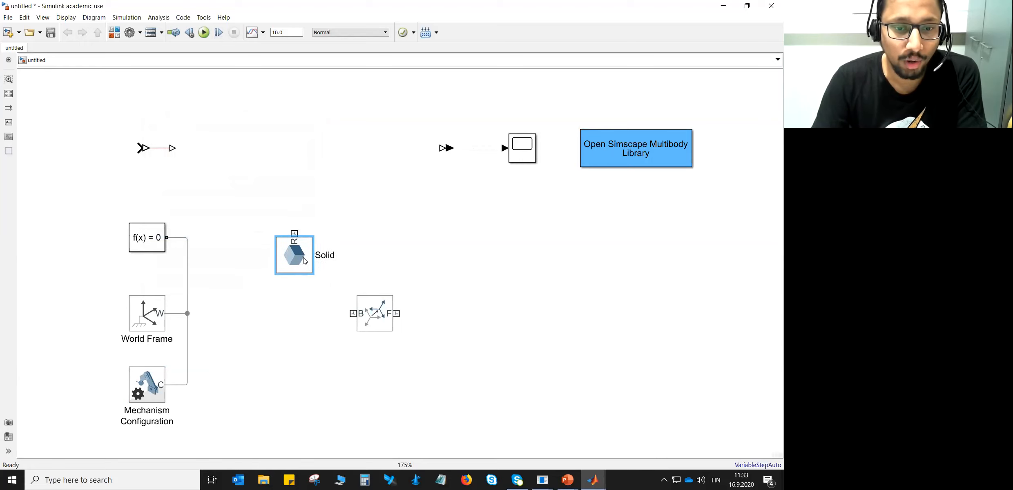
pyautogui.click(302, 299)
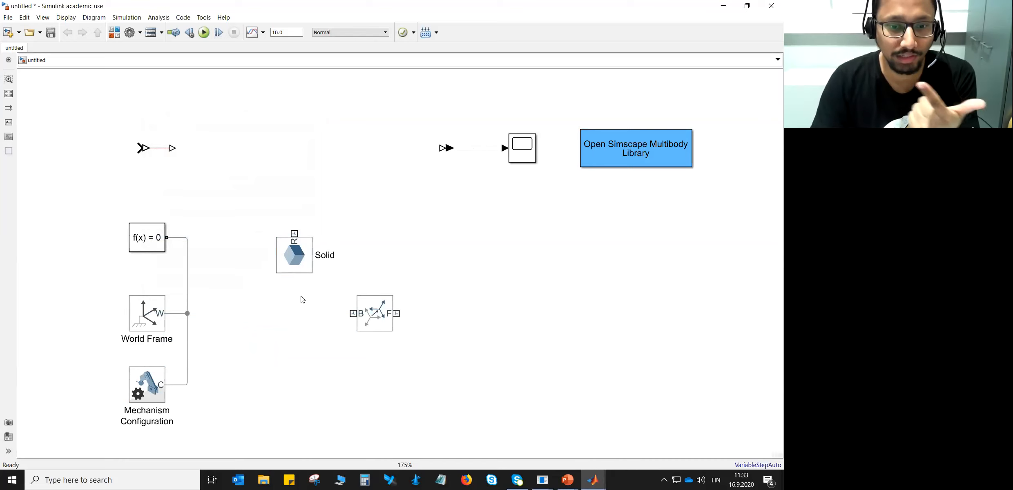
# Move the Rigid Transform block out of the way, placing it above the Solid block.
pyautogui.moveTo(378, 314); pyautogui.dragTo(674, 257)
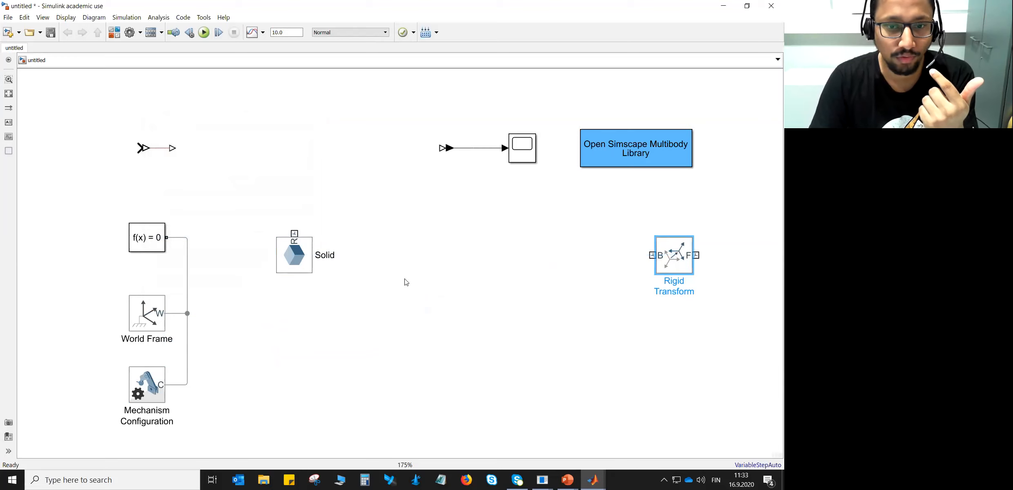
pyautogui.moveTo(415, 275); pyautogui.dragTo(425, 203)
pyautogui.scroll(3, 421, 208)
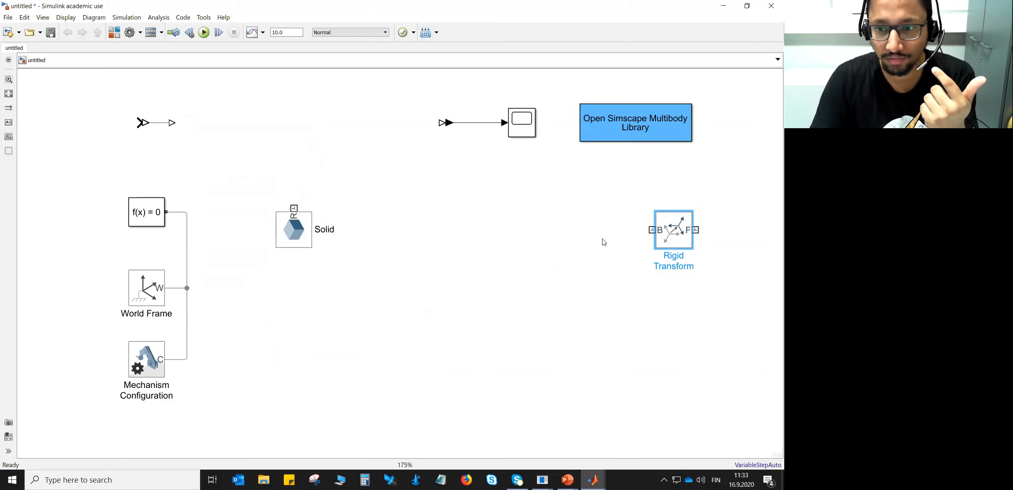
pyautogui.moveTo(682, 239); pyautogui.dragTo(316, 107)
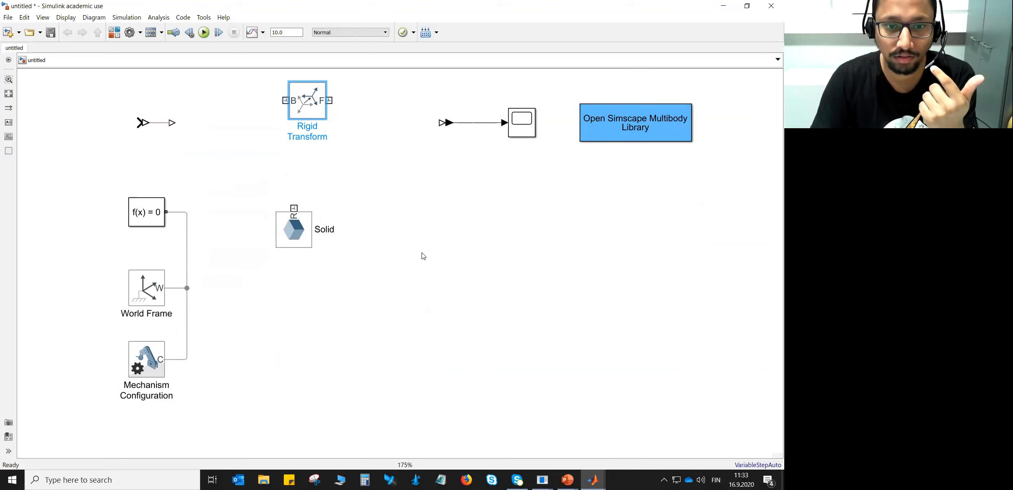
pyautogui.moveTo(415, 307); pyautogui.dragTo(424, 245)
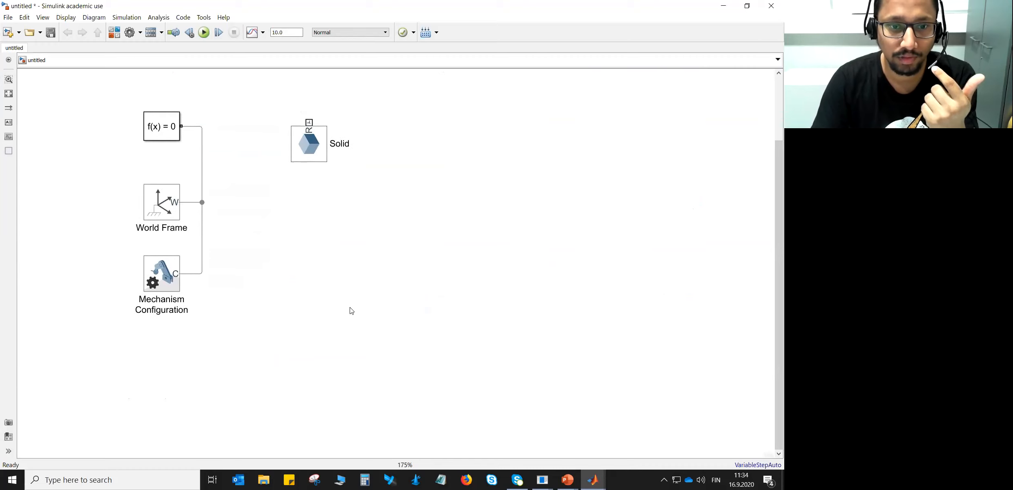
# Set the Solid block's brick dimensions to [0.35 0.05 0.05] m and apply them.
pyautogui.click(318, 153)
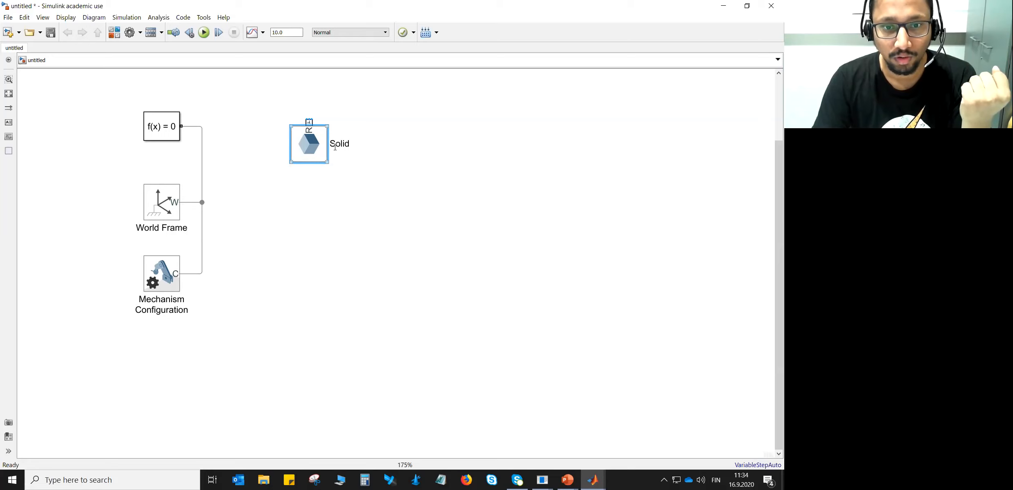
pyautogui.doubleClick(315, 159)
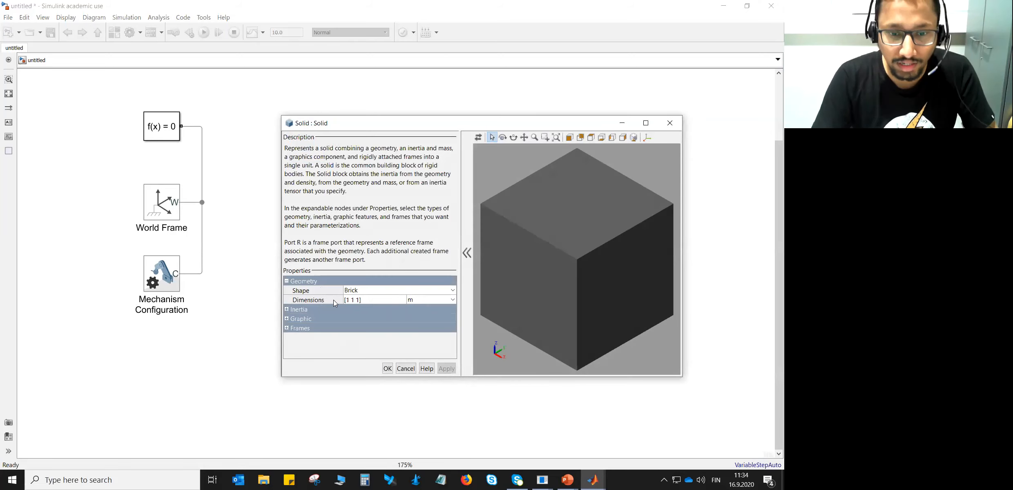
pyautogui.click(348, 301)
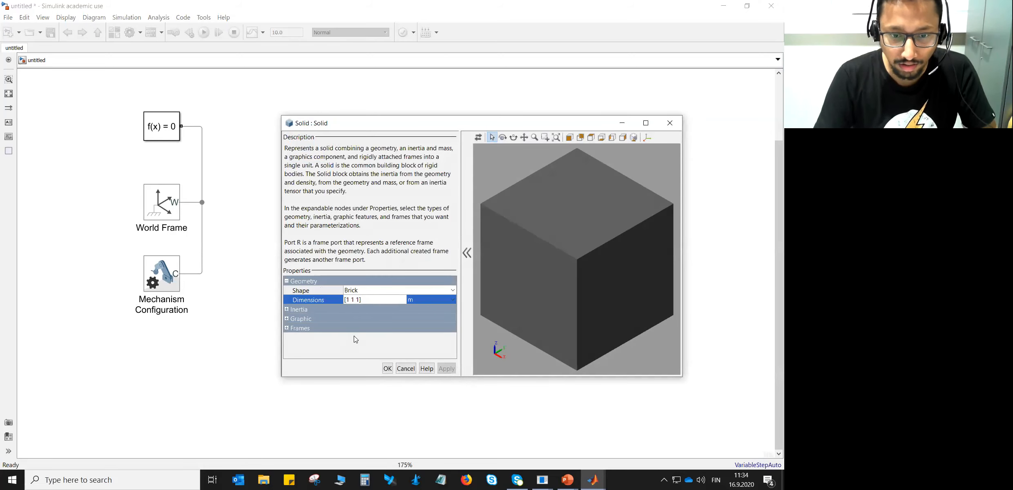
pyautogui.write('0.35')
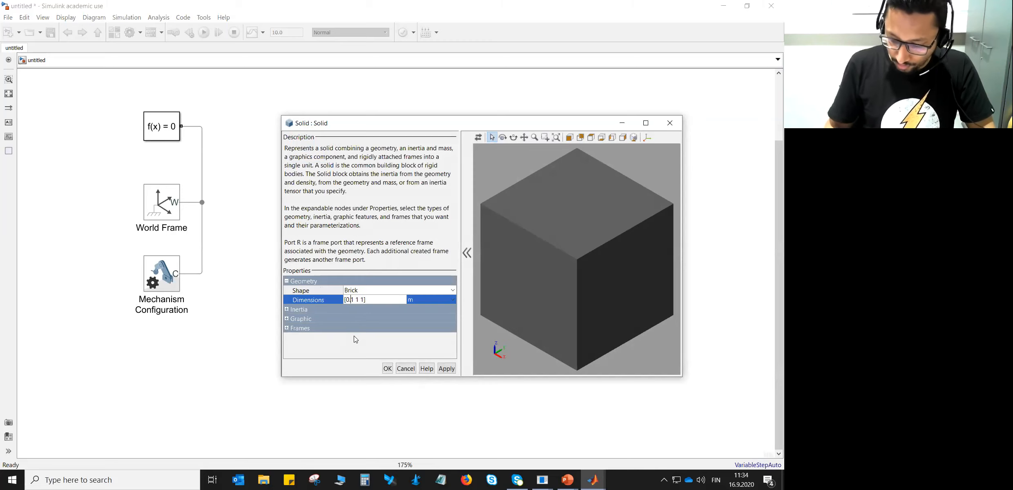
pyautogui.press('Delete')
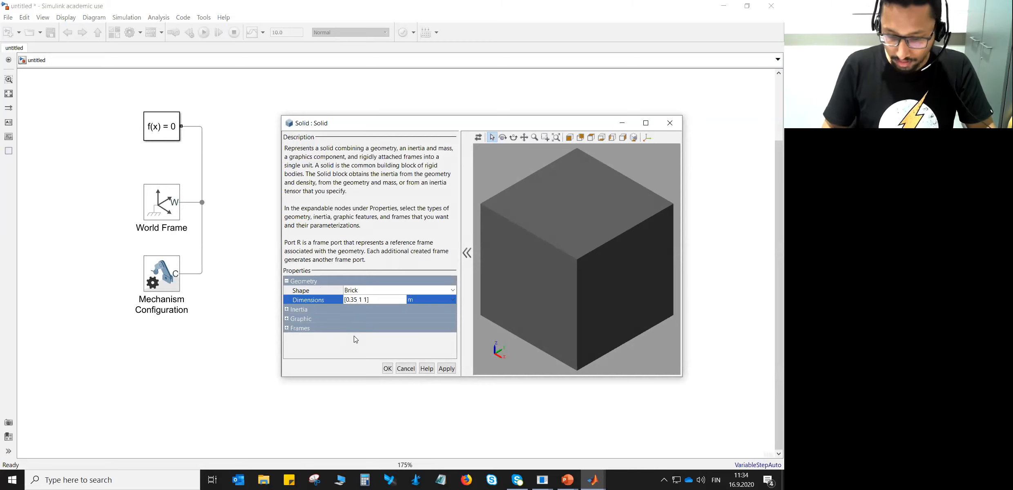
pyautogui.press('Delete')
pyautogui.write('0.05')
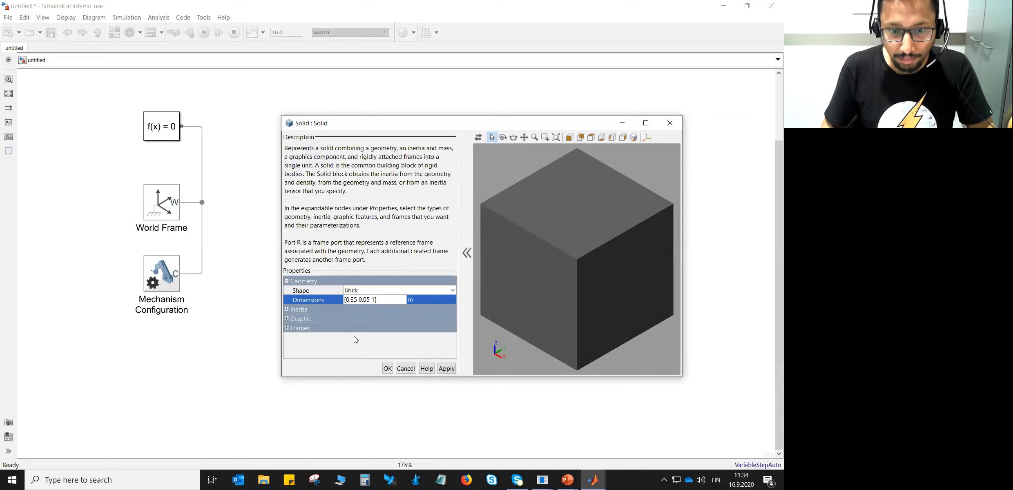
pyautogui.press('Right')
pyautogui.write('0.')
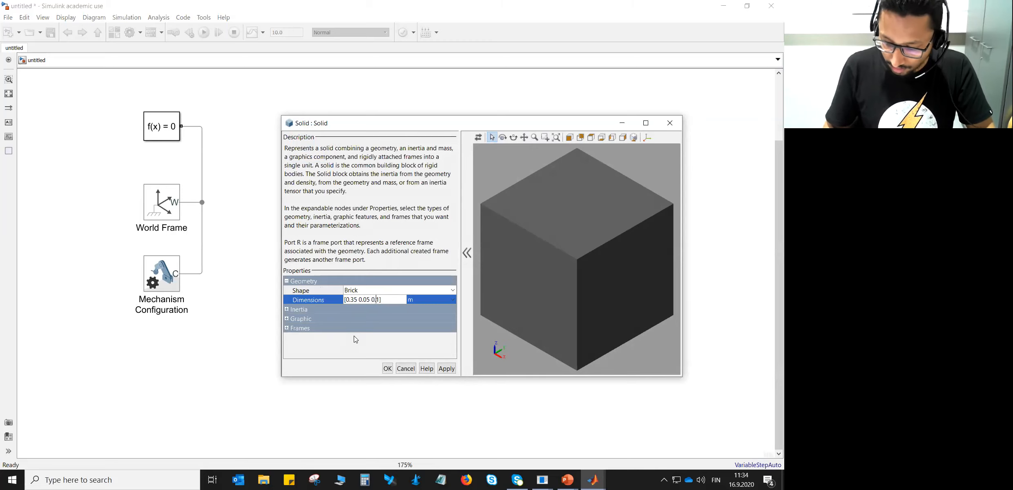
pyautogui.write('05')
pyautogui.press('Delete')
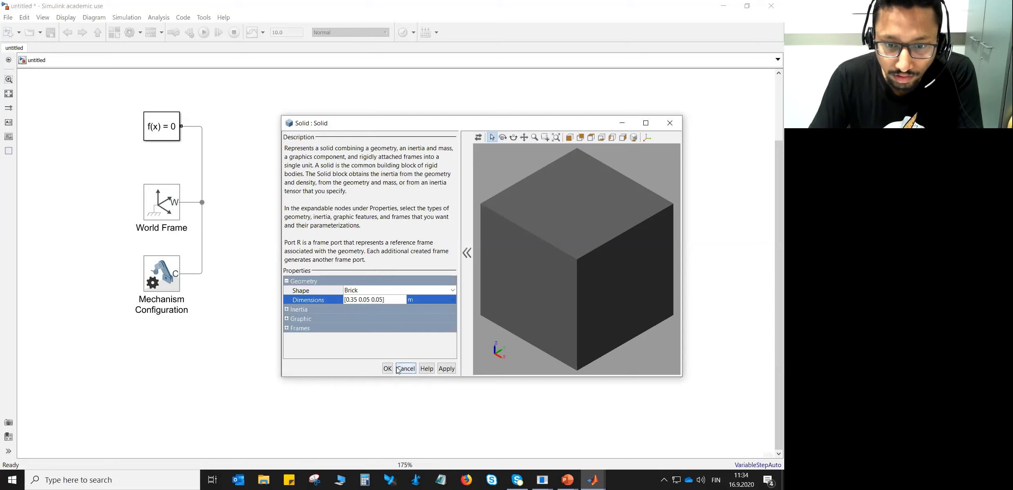
pyautogui.click(447, 368)
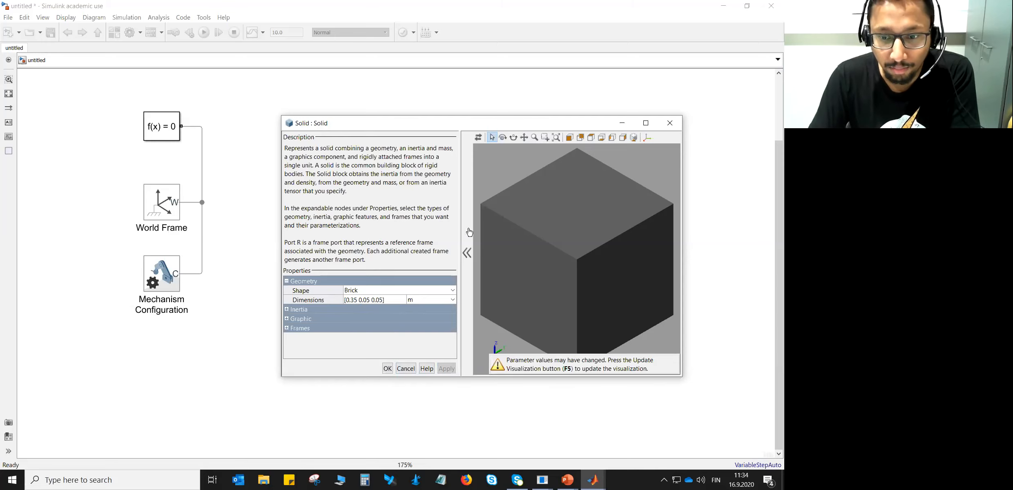
# Update the solid's visualization, show it in isometric view and enlarge the block's dialog.
pyautogui.click(477, 138)
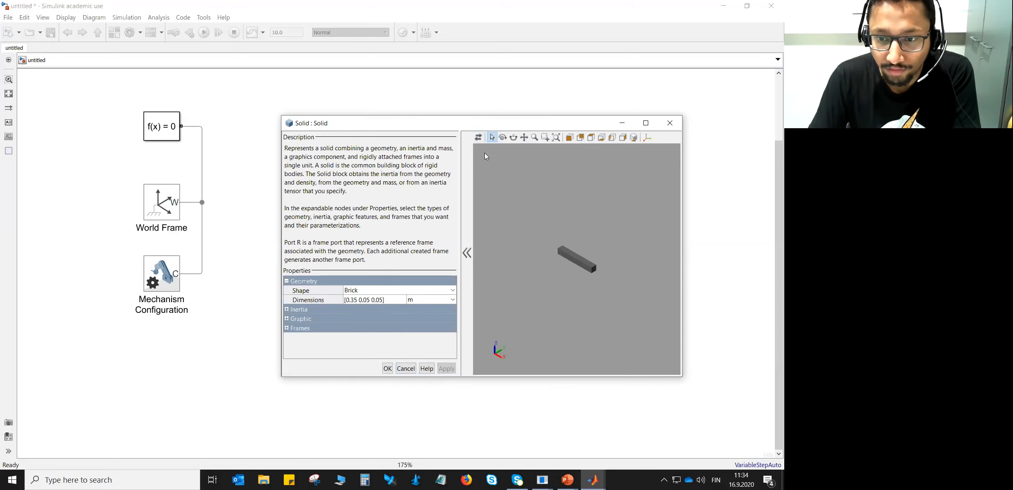
pyautogui.click(632, 137)
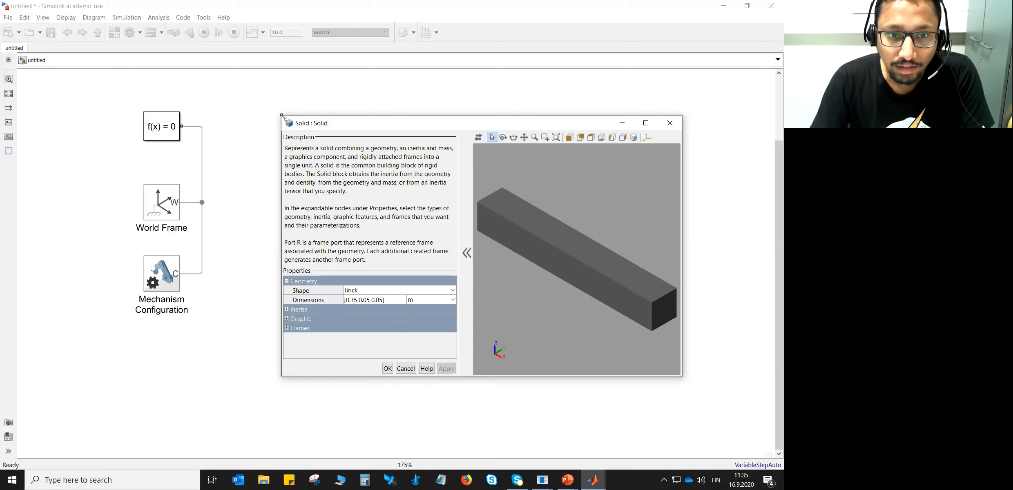
pyautogui.moveTo(282, 116); pyautogui.dragTo(210, 77)
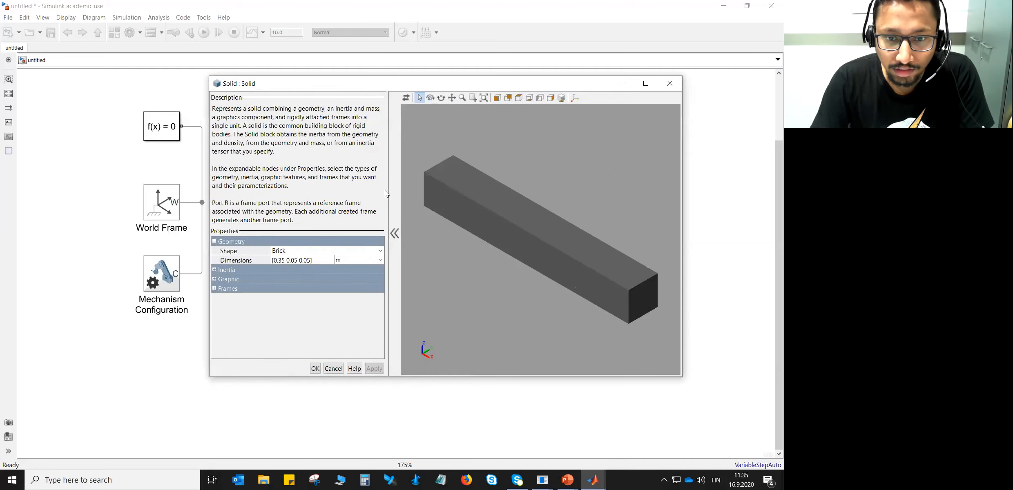
# Set the solid's density to 7800 kg/m^3, keeping the inertia calculated from geometry.
pyautogui.moveTo(390, 193); pyautogui.dragTo(416, 195)
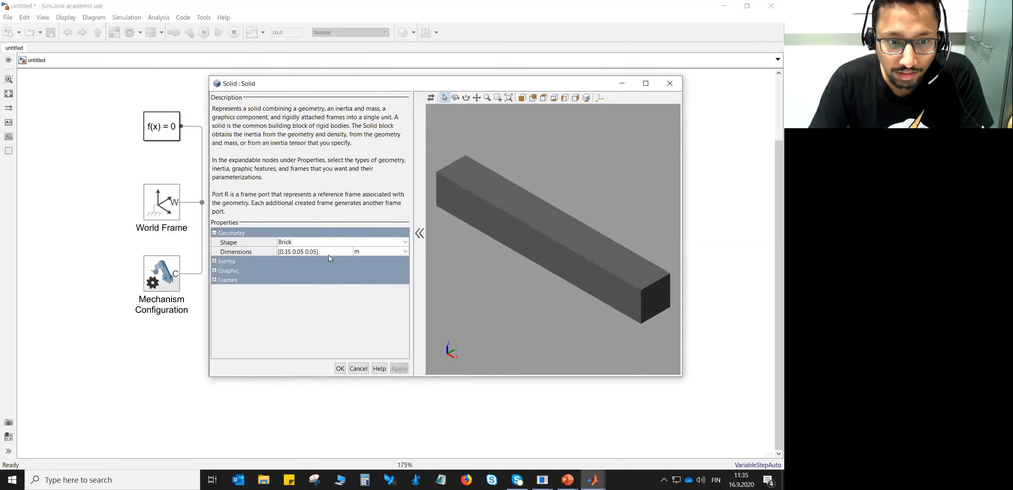
pyautogui.click(214, 262)
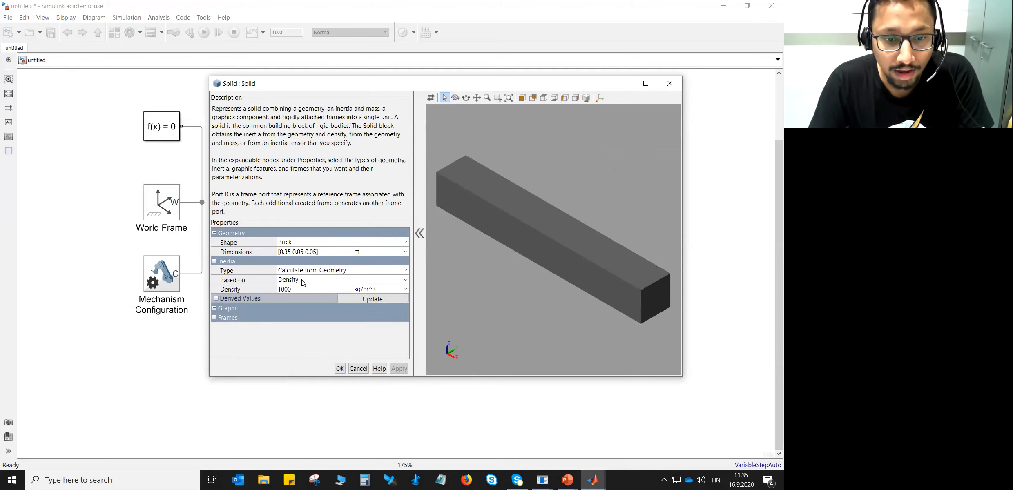
pyautogui.click(300, 290)
pyautogui.write('7800')
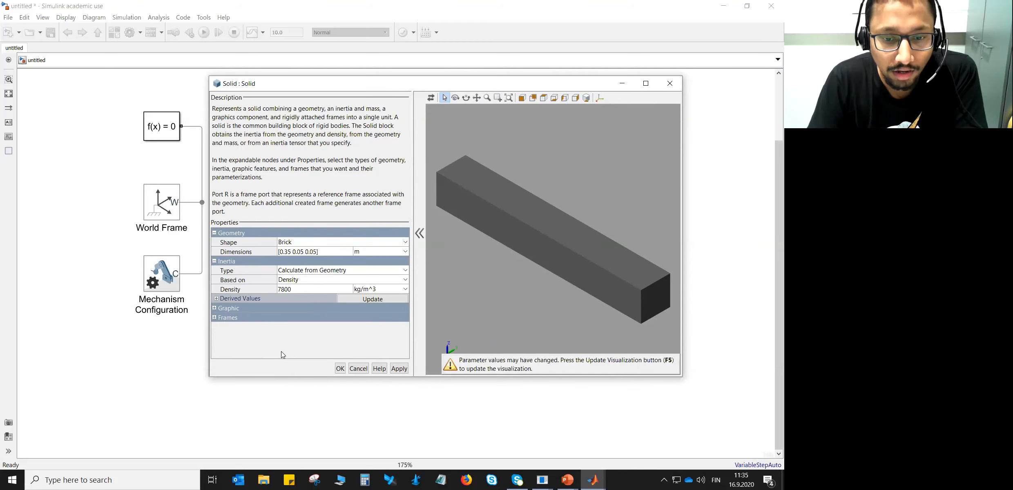
# Update the derived mass and inertia values and apply the Solid block's settings.
pyautogui.click(216, 298)
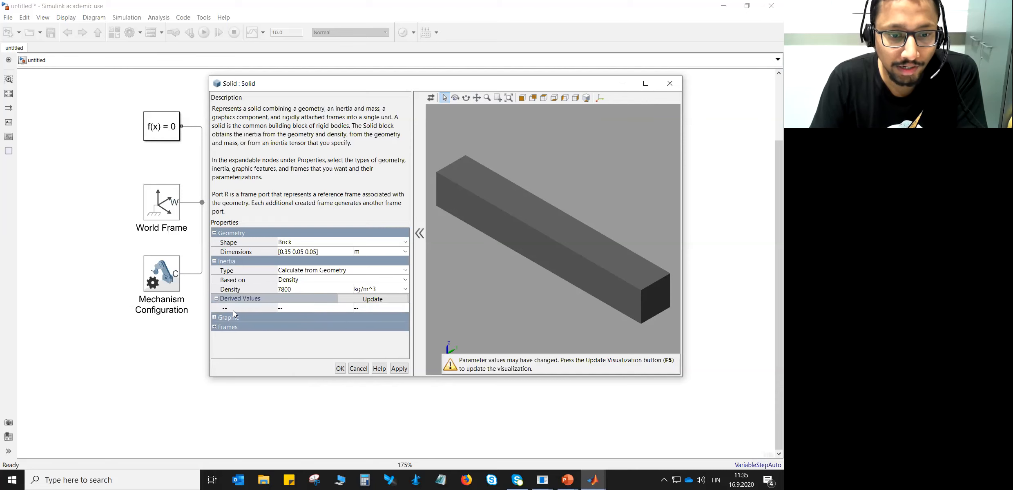
pyautogui.click(379, 300)
pyautogui.scroll(-1, 405, 300)
pyautogui.click(399, 368)
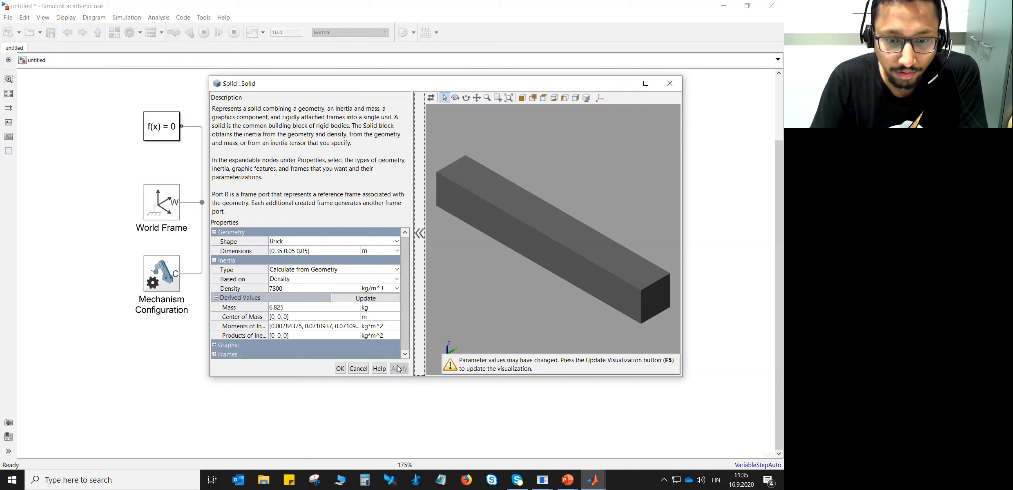
# Set the solid's graphic color to [0.9 0.5 0.5] and update the visualization.
pyautogui.click(214, 345)
pyautogui.moveTo(403, 288); pyautogui.dragTo(411, 330)
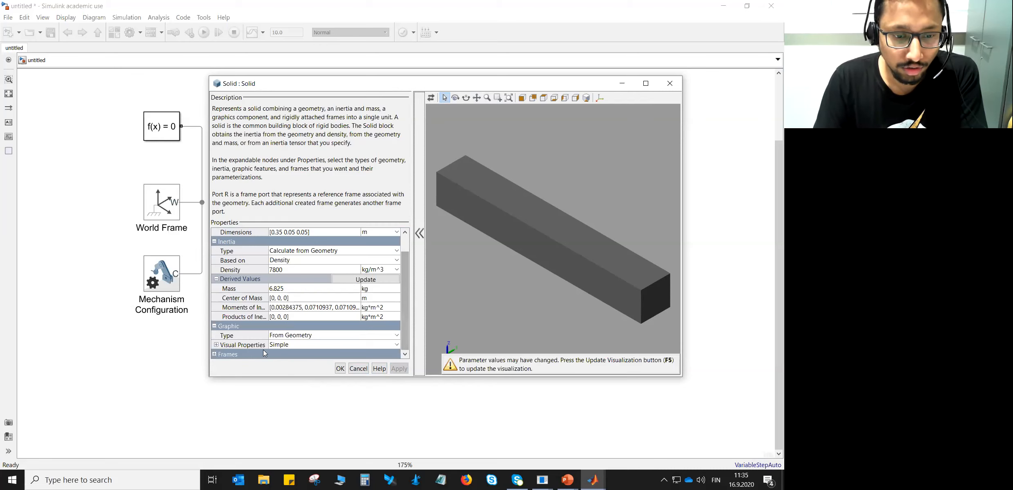
pyautogui.click(216, 345)
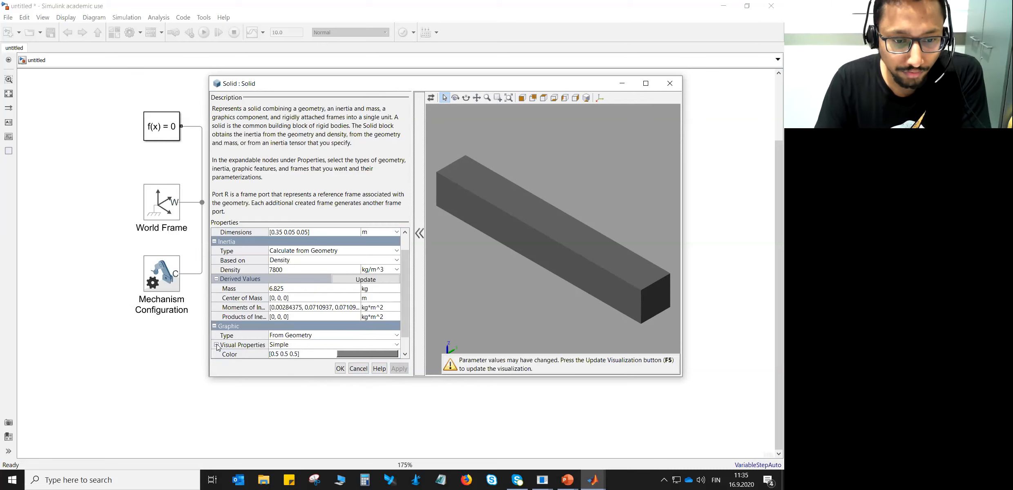
pyautogui.moveTo(406, 310); pyautogui.dragTo(404, 331)
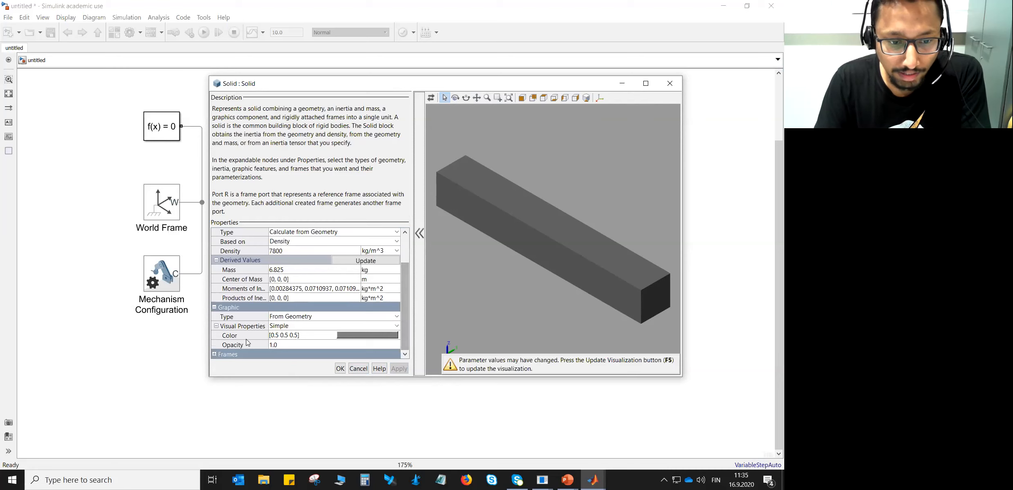
pyautogui.doubleClick(279, 341)
pyautogui.click(279, 340)
pyautogui.press('BackSpace')
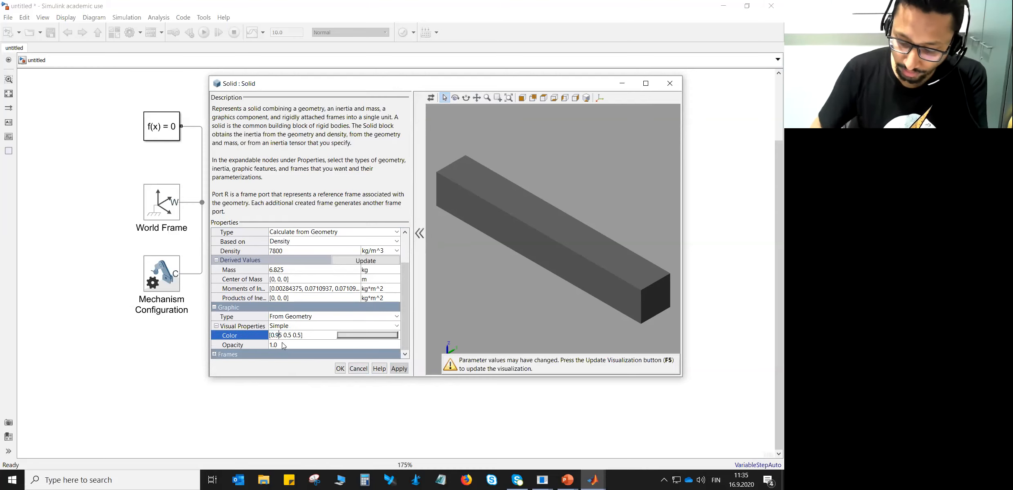
pyautogui.write('9')
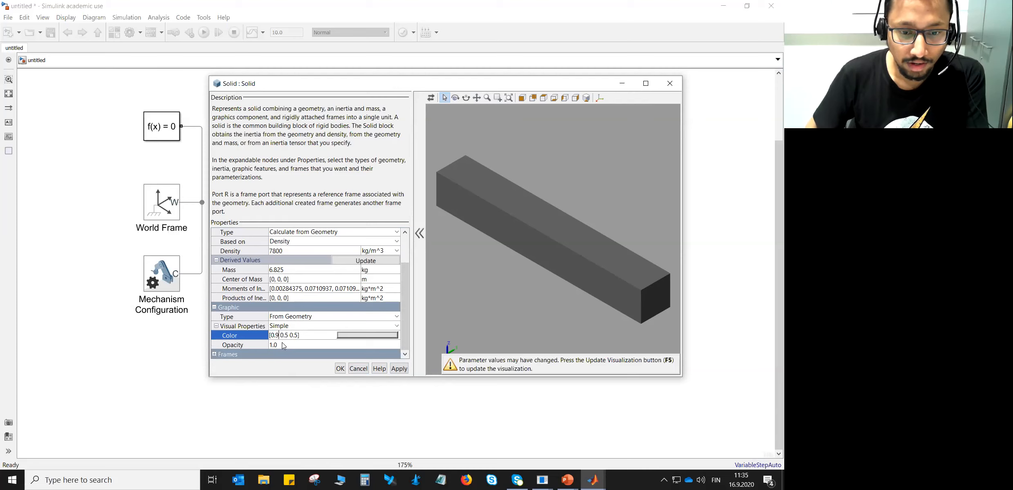
pyautogui.press('Return')
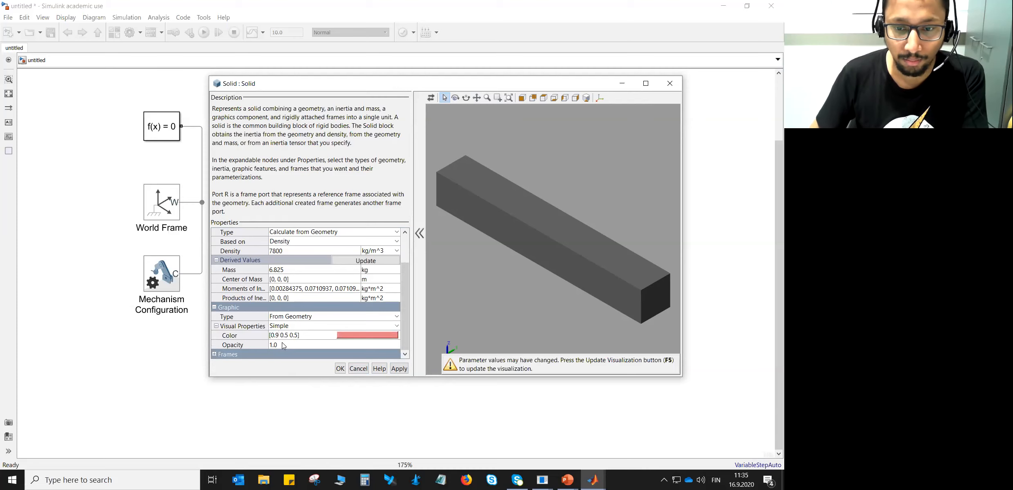
pyautogui.press('F5')
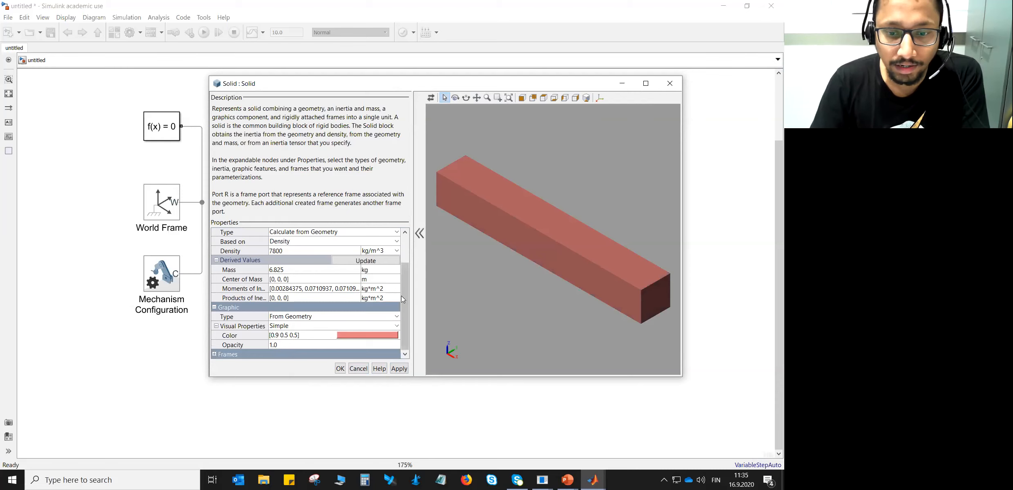
# Expand the solid's Frames settings and show its frames in the visualization, using the isometric view.
pyautogui.click(214, 355)
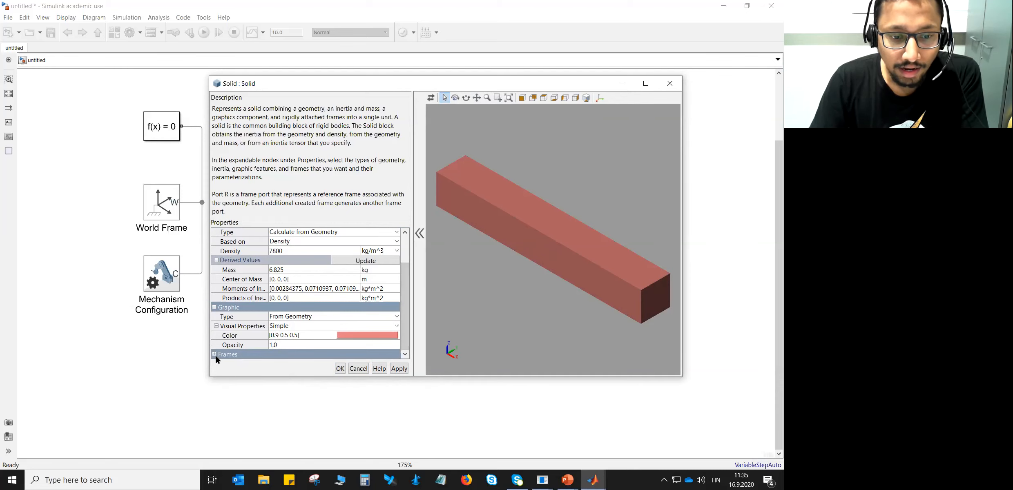
pyautogui.scroll(-2, 404, 298)
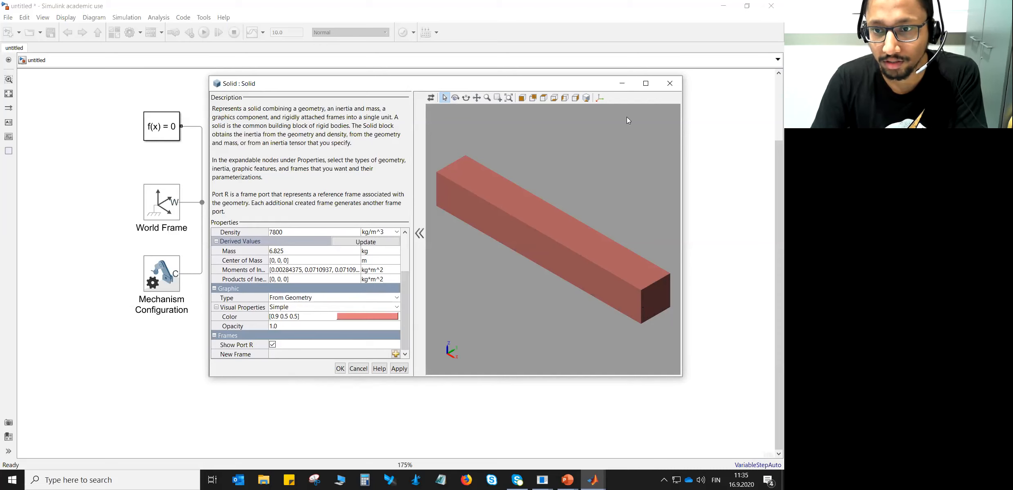
pyautogui.click(599, 98)
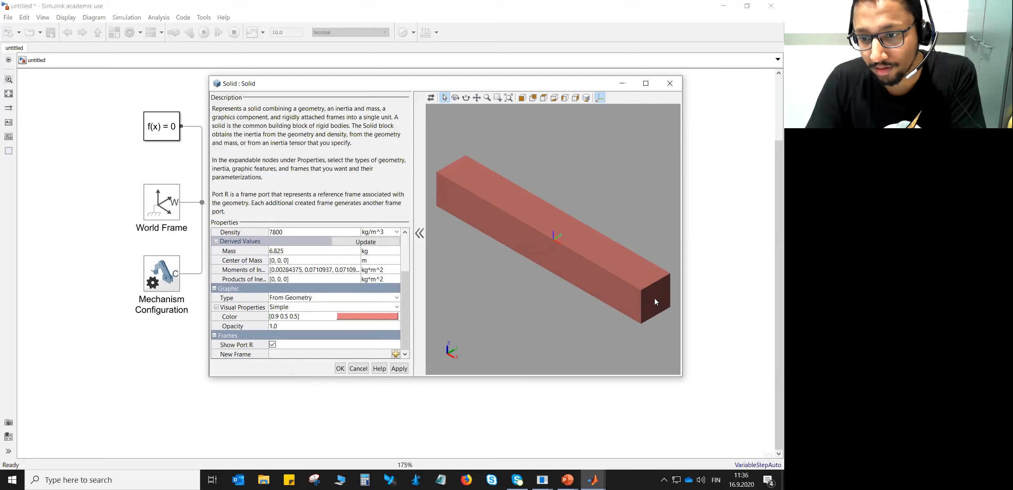
pyautogui.moveTo(467, 184); pyautogui.dragTo(588, 176)
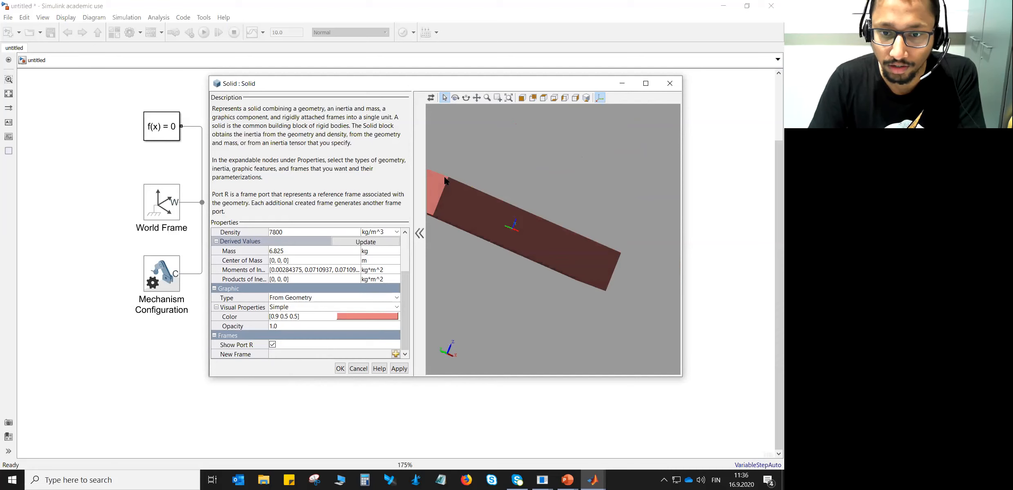
pyautogui.click(586, 98)
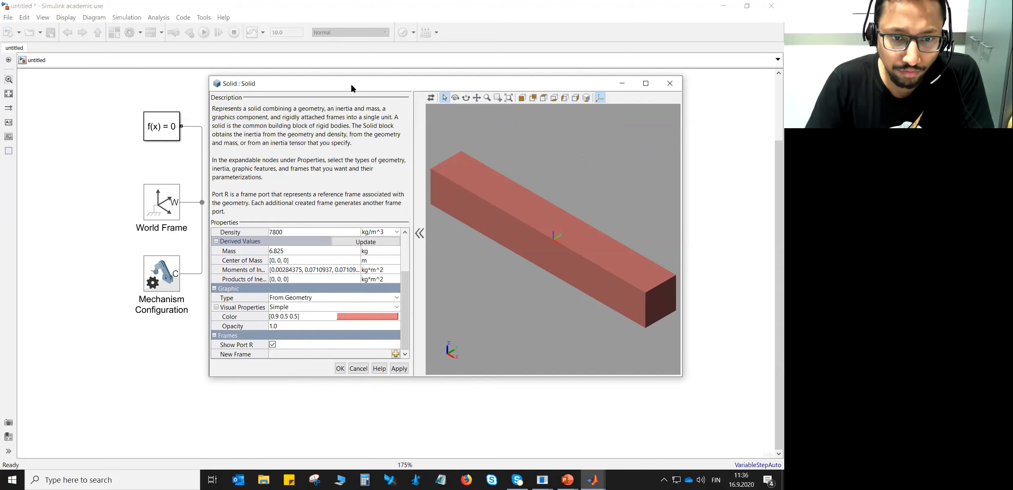
# Check port R on the Solid block in the model, turn off Show Port R and update the visualization.
pyautogui.moveTo(351, 83); pyautogui.dragTo(518, 104)
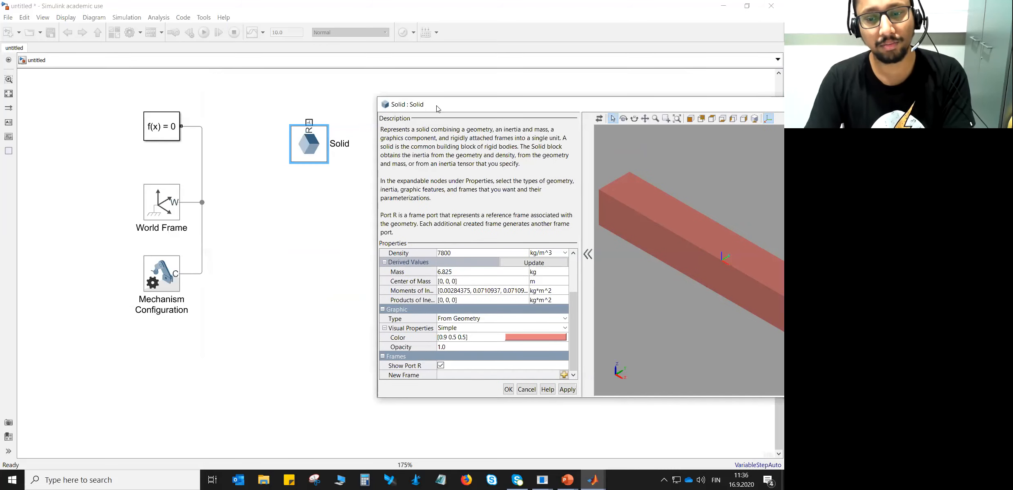
pyautogui.moveTo(437, 108); pyautogui.dragTo(289, 108)
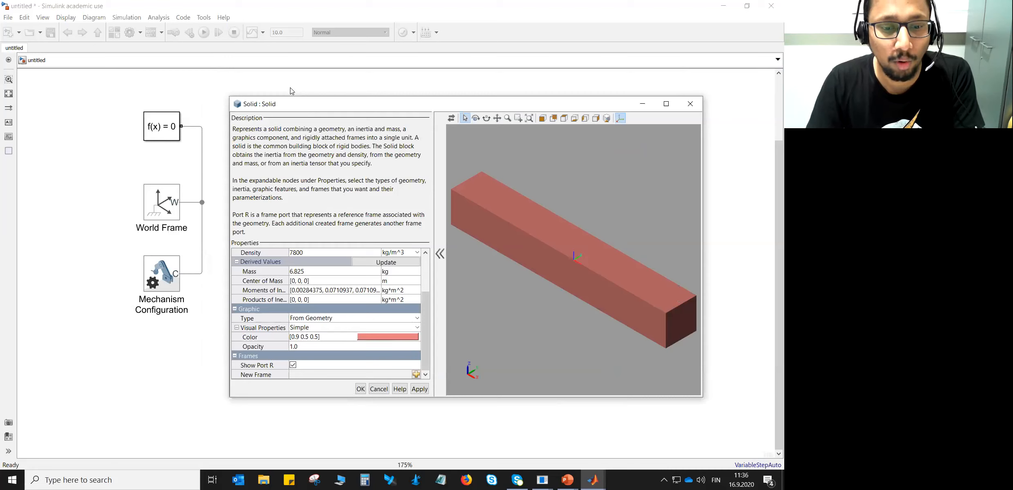
pyautogui.click(293, 365)
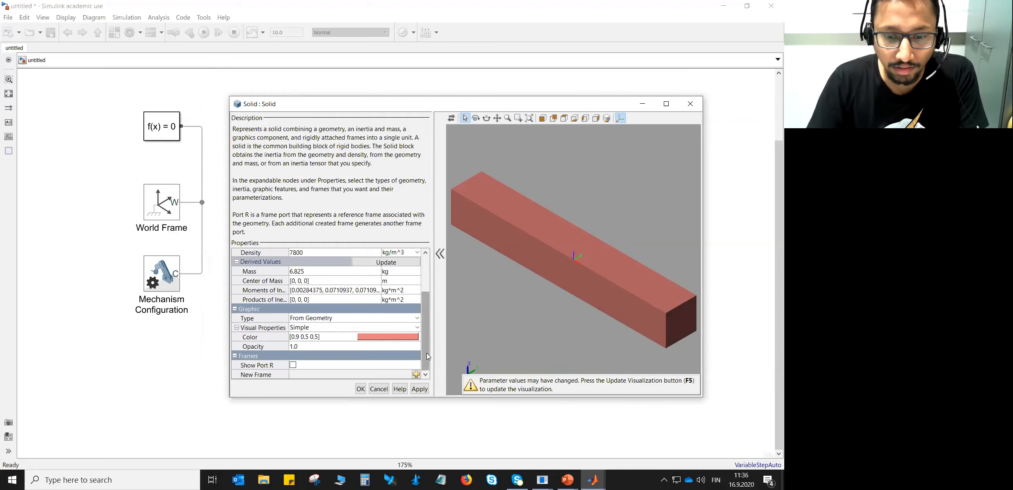
pyautogui.click(416, 374)
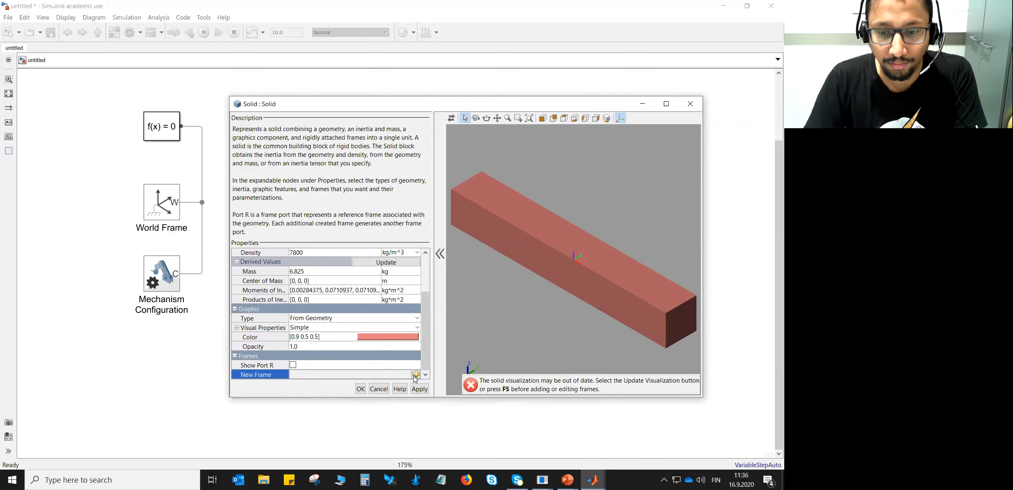
pyautogui.click(452, 118)
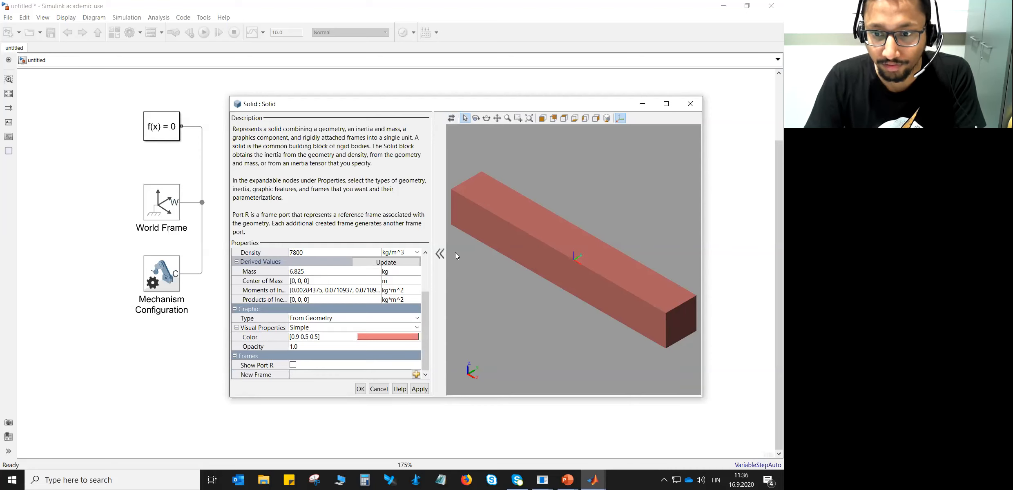
# Create and save frame F1 with its origin at the centroid of the brick's -x surface.
pyautogui.click(415, 374)
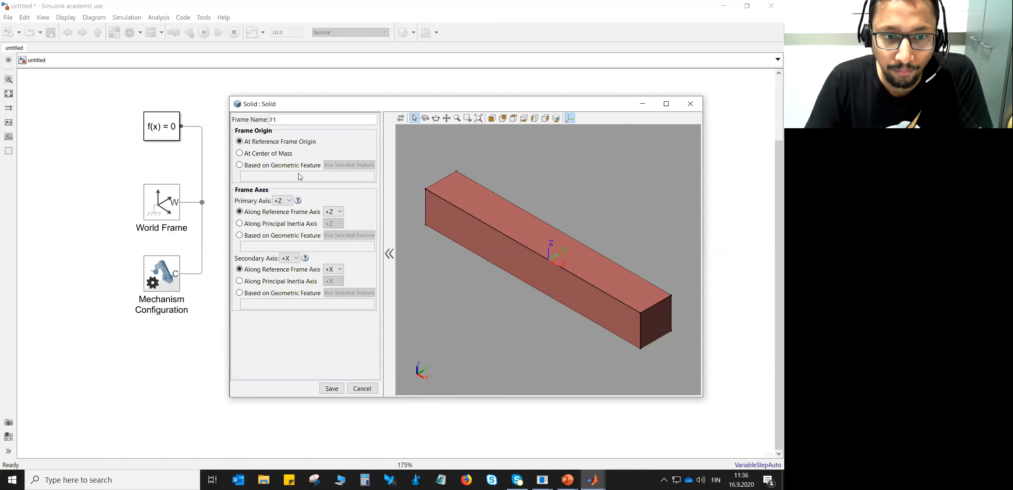
pyautogui.click(250, 167)
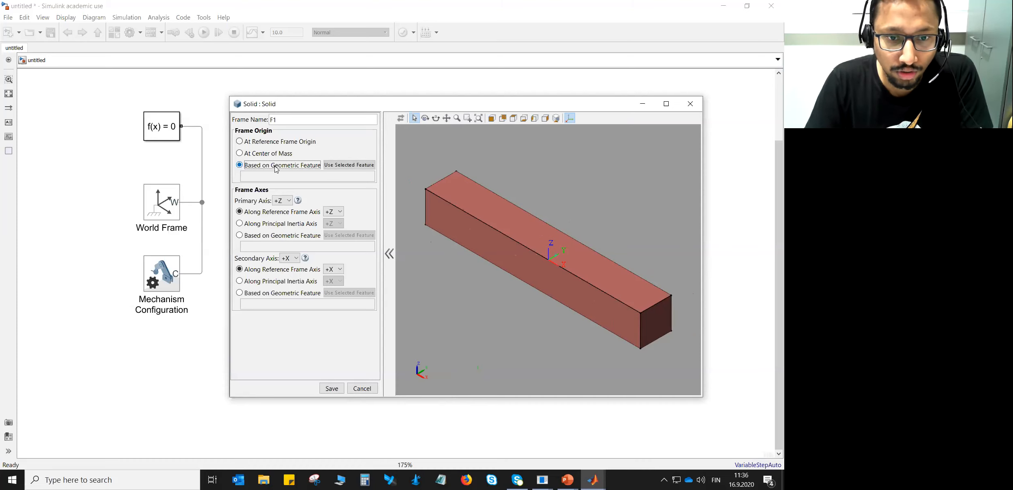
pyautogui.moveTo(448, 154); pyautogui.dragTo(547, 227)
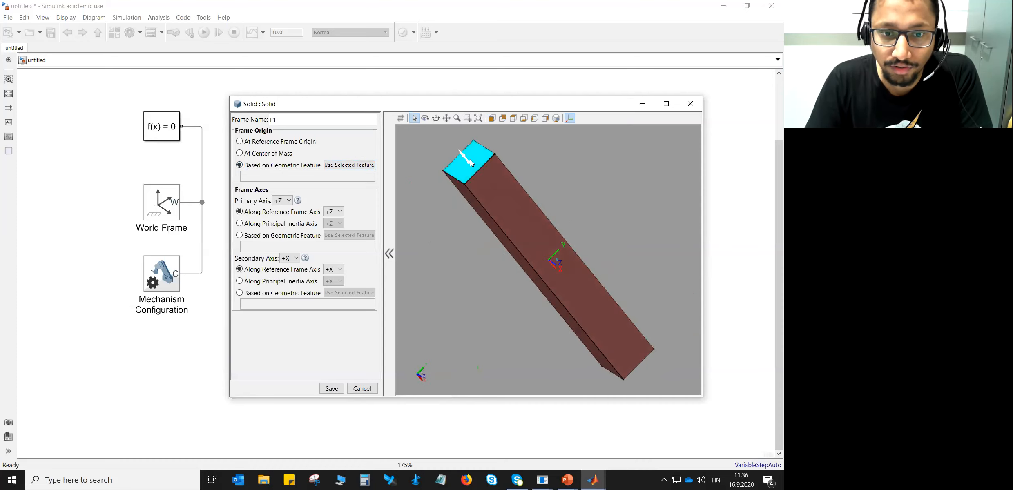
pyautogui.click(354, 166)
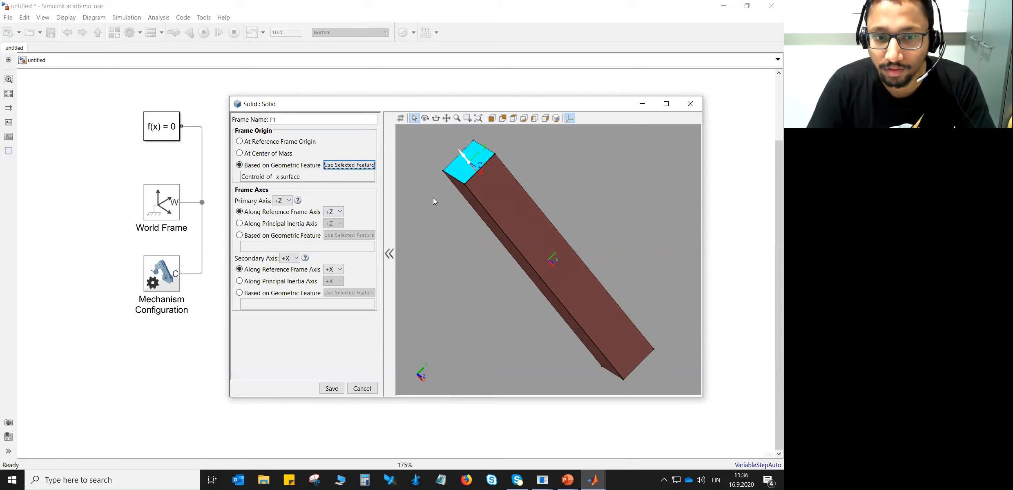
pyautogui.click(331, 388)
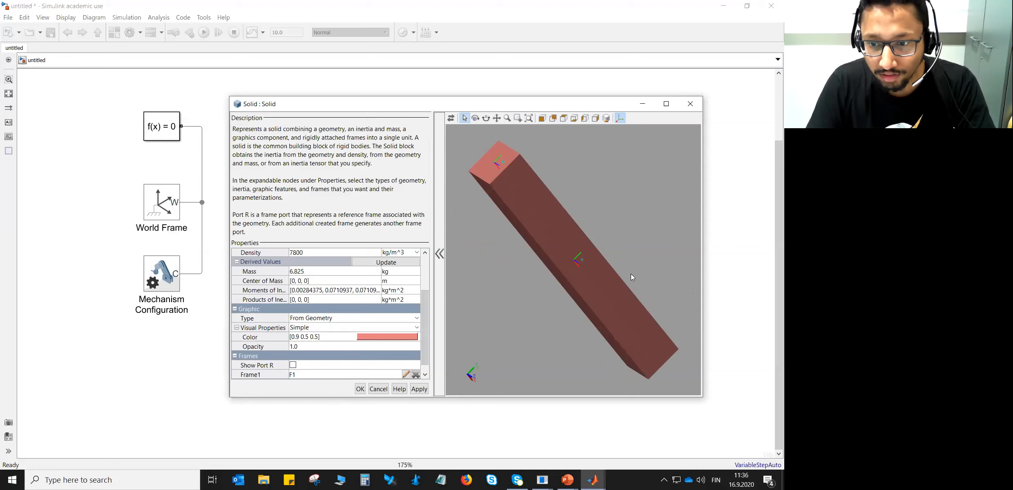
# Create and save frame F2 with its origin at the centroid of the brick's +x surface.
pyautogui.moveTo(626, 268); pyautogui.dragTo(578, 201)
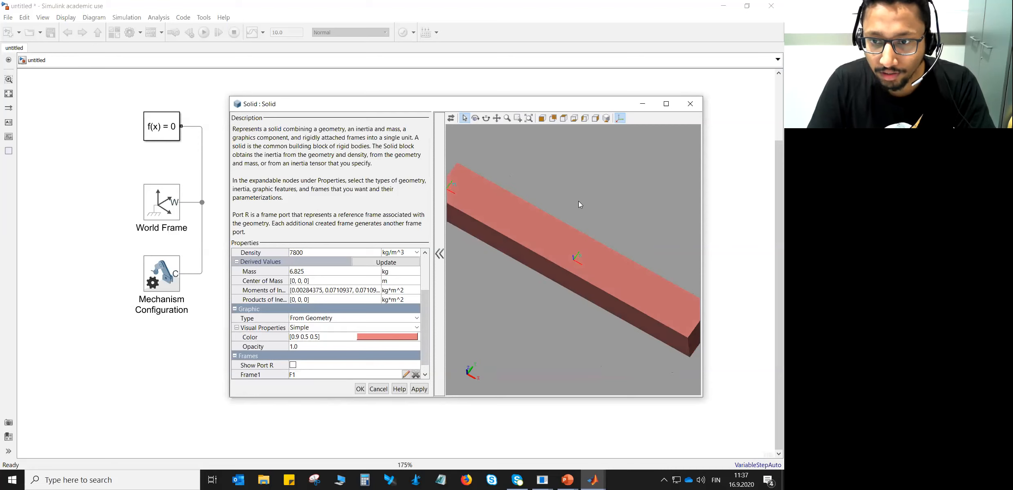
pyautogui.click(605, 119)
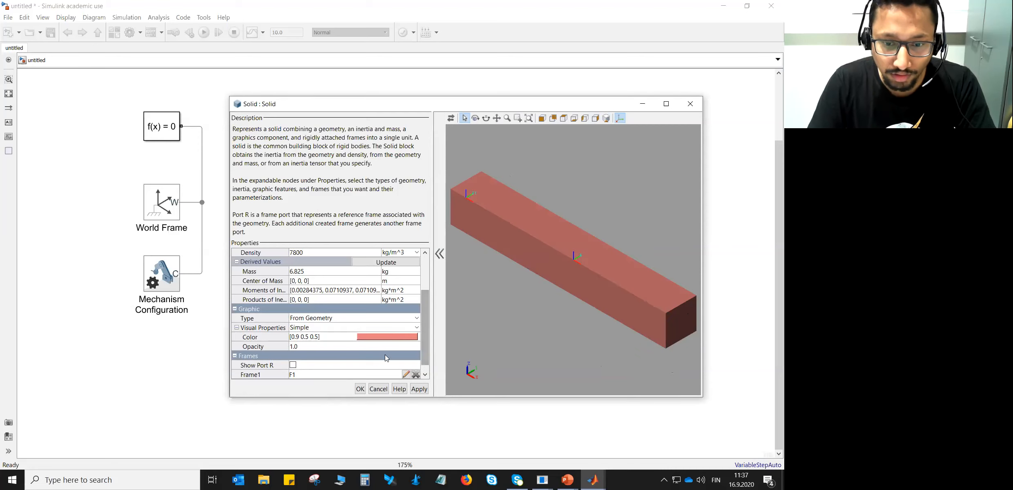
pyautogui.scroll(-1, 424, 339)
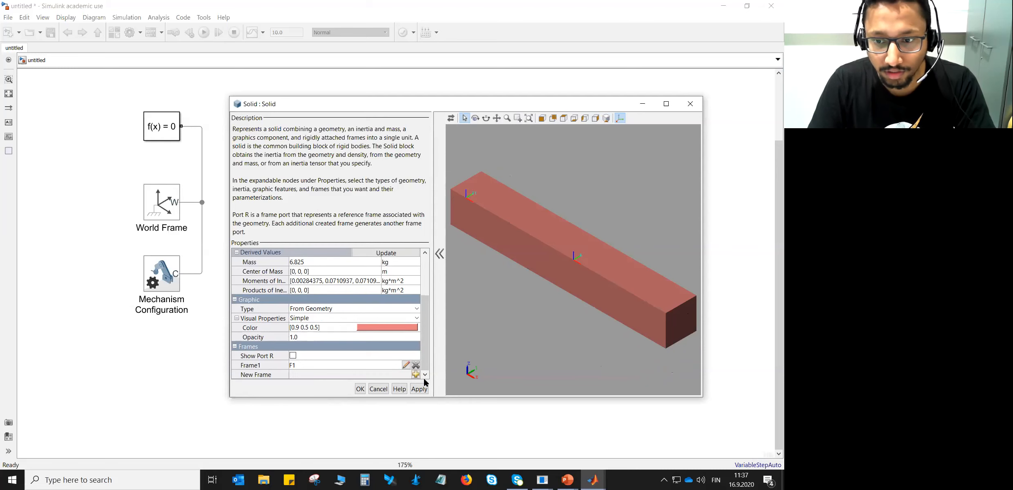
pyautogui.click(415, 374)
pyautogui.click(239, 165)
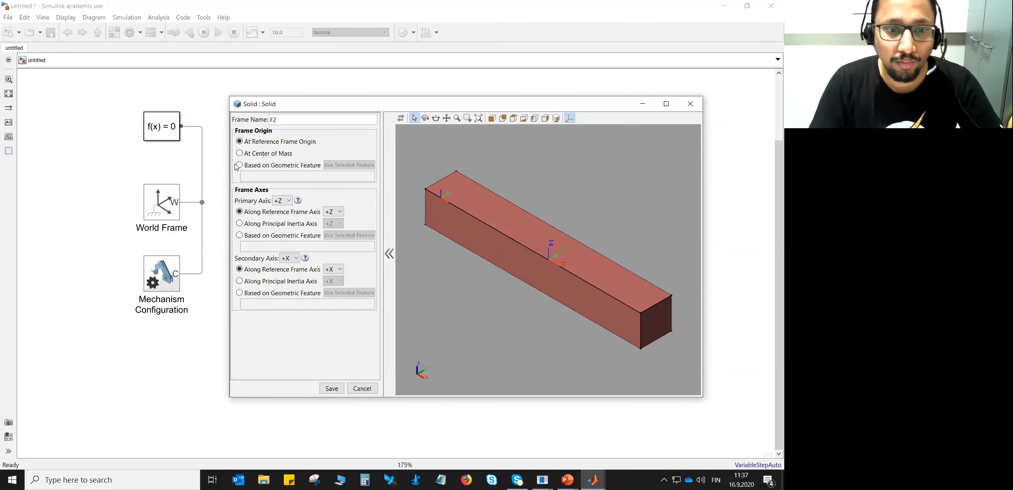
pyautogui.click(656, 318)
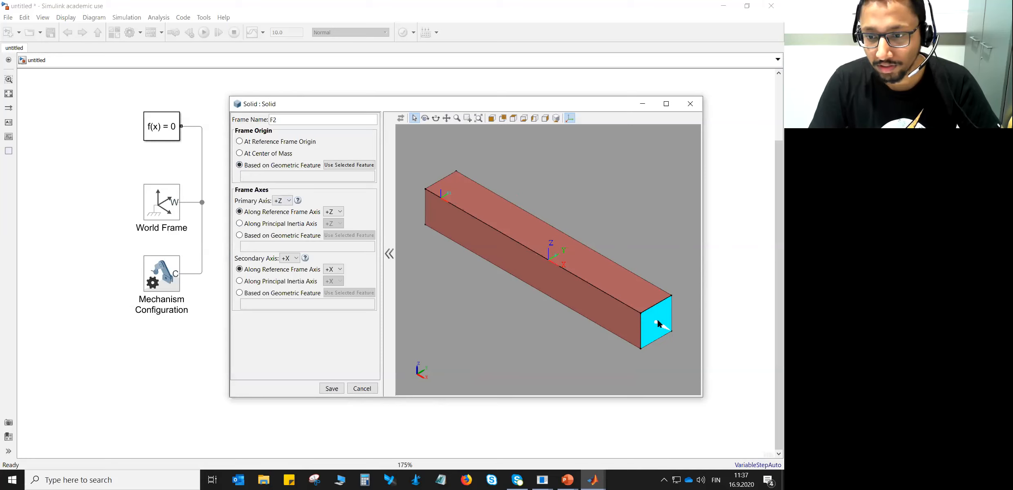
pyautogui.click(341, 165)
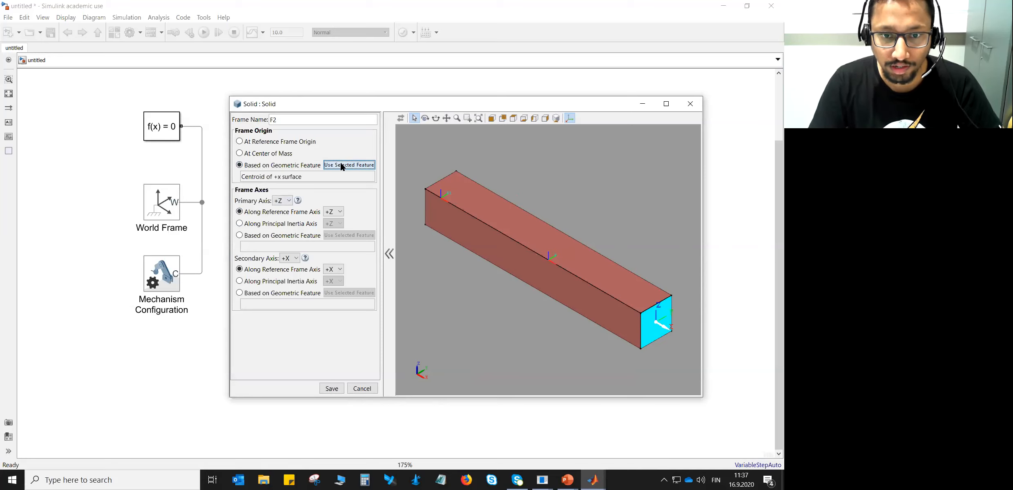
pyautogui.click(327, 388)
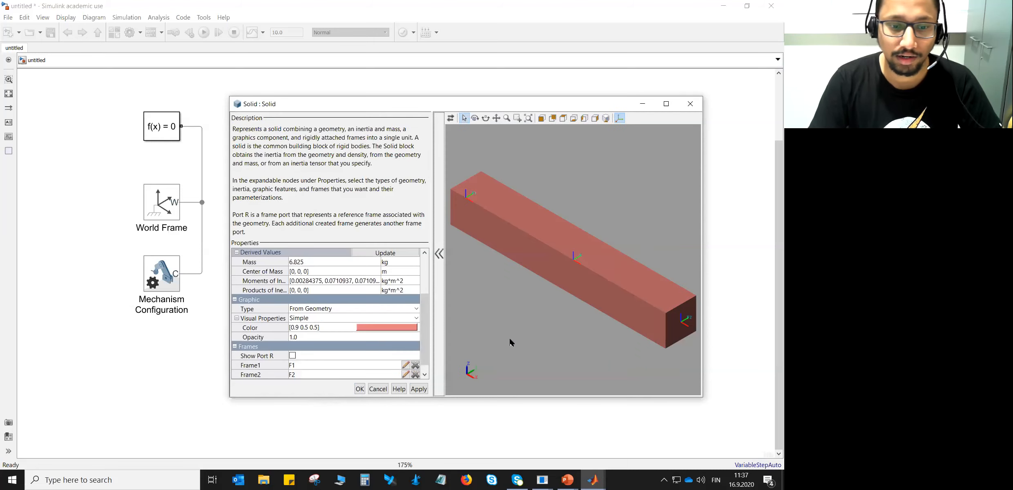
pyautogui.moveTo(427, 325); pyautogui.dragTo(427, 354)
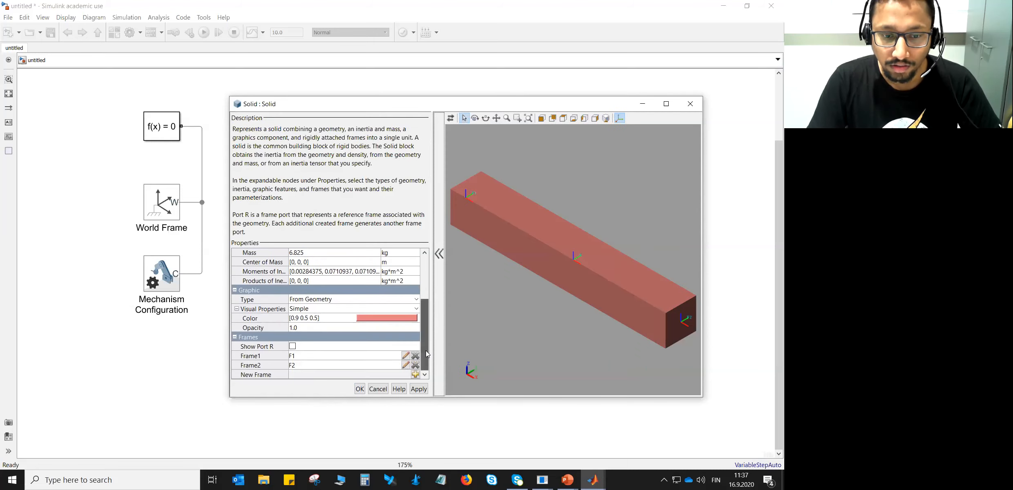
# Accept the solid's settings, reshape its block into a tall, narrow rectangle and place it in the lower middle of the model.
pyautogui.click(360, 389)
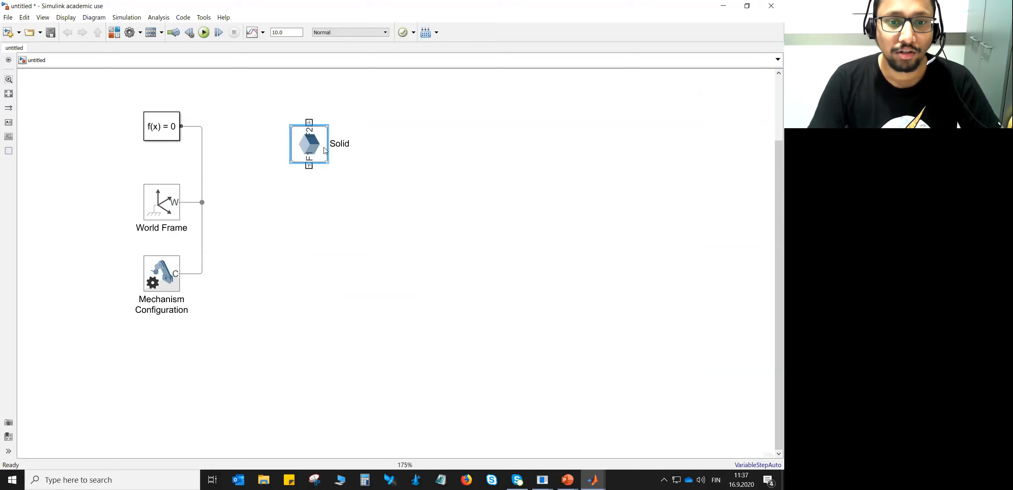
pyautogui.moveTo(319, 156); pyautogui.dragTo(373, 262)
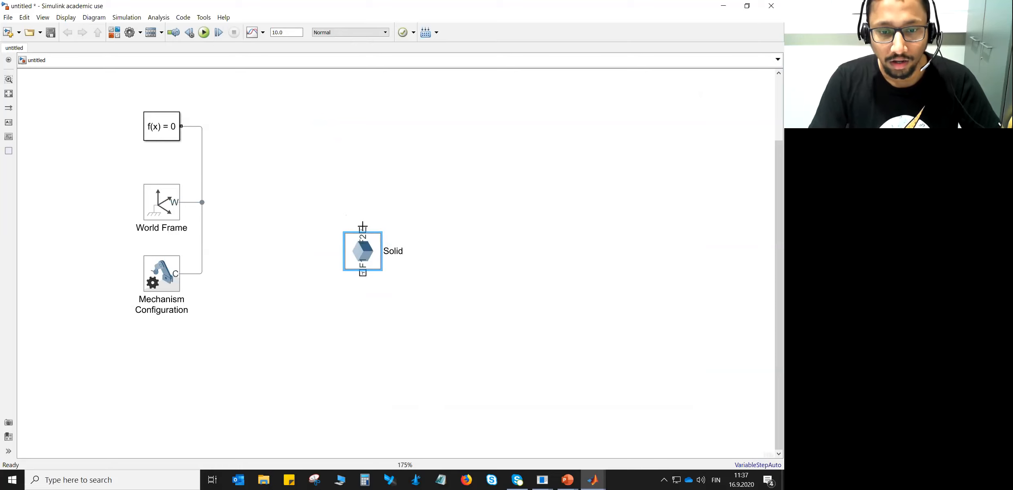
pyautogui.moveTo(381, 270); pyautogui.dragTo(367, 302)
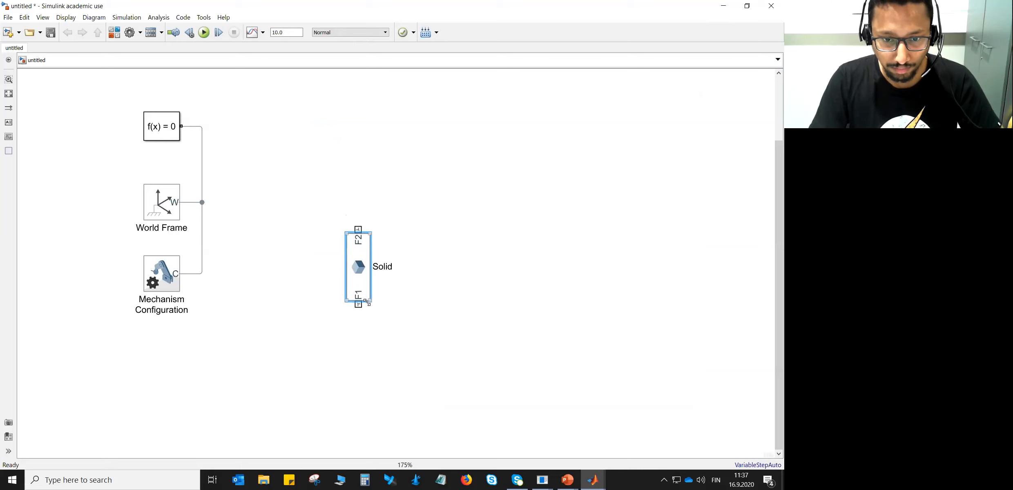
pyautogui.moveTo(362, 263); pyautogui.dragTo(390, 341)
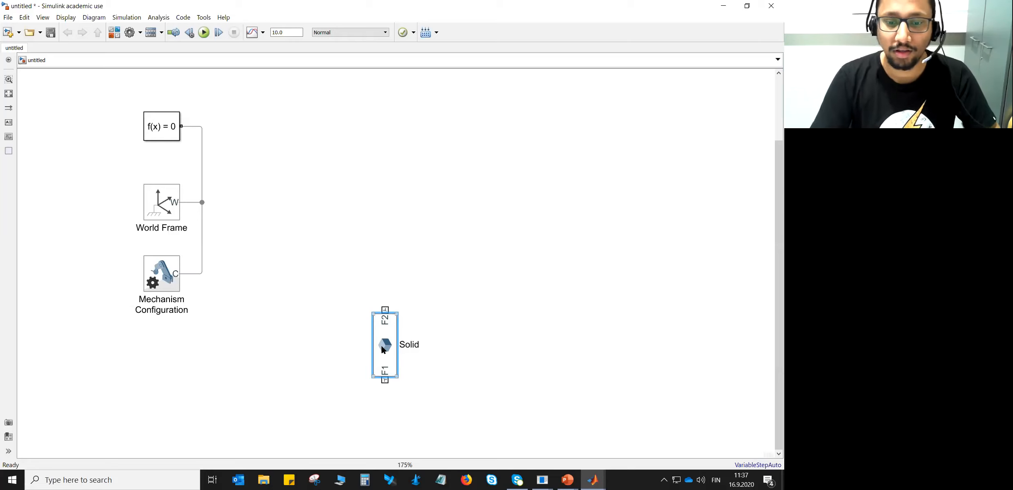
# Rename the Solid block as Crank.
pyautogui.doubleClick(410, 345)
pyautogui.write('Crank')
pyautogui.press('Return')
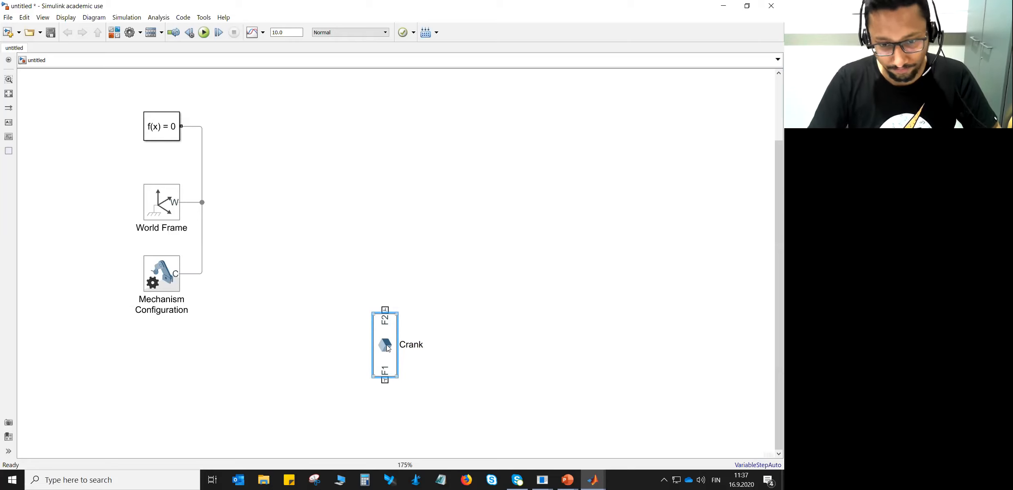
# Duplicate the Crank block beside the original and rename the copy as Connecting rod.
pyautogui.moveTo(391, 344); pyautogui.dragTo(534, 322)
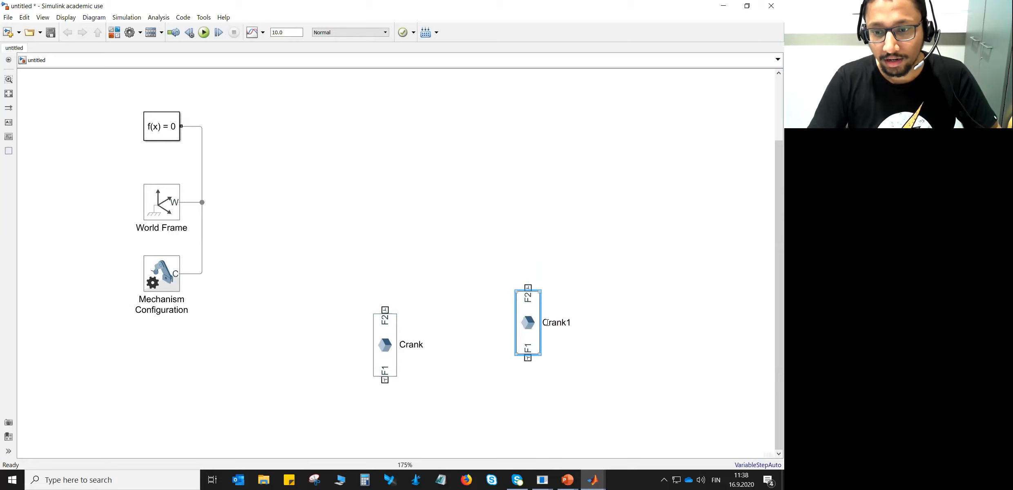
pyautogui.doubleClick(547, 323)
pyautogui.write('Connecting')
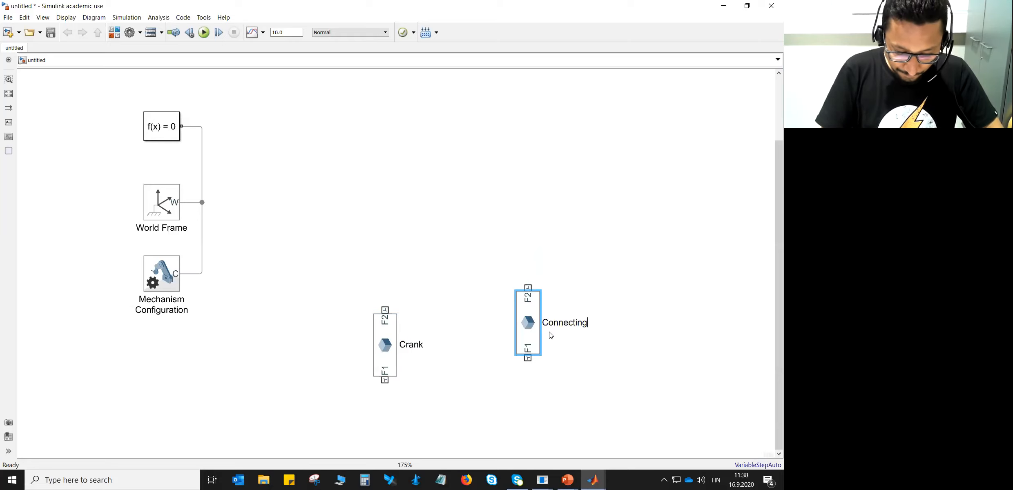
pyautogui.write(' rod')
pyautogui.press('Return')
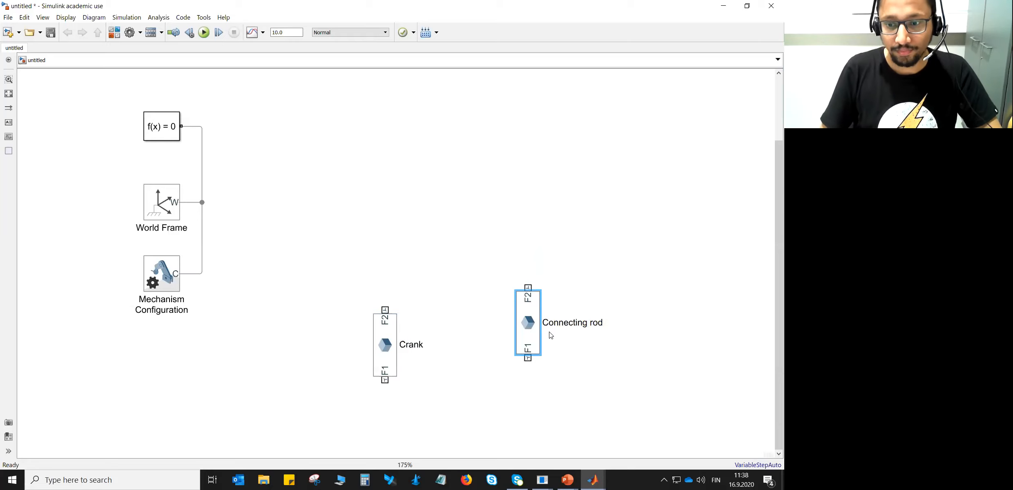
# Set the Connecting rod's brick dimensions to [1.00 0.05 0.05] m and show the updated solid with its frames in isometric view.
pyautogui.doubleClick(530, 320)
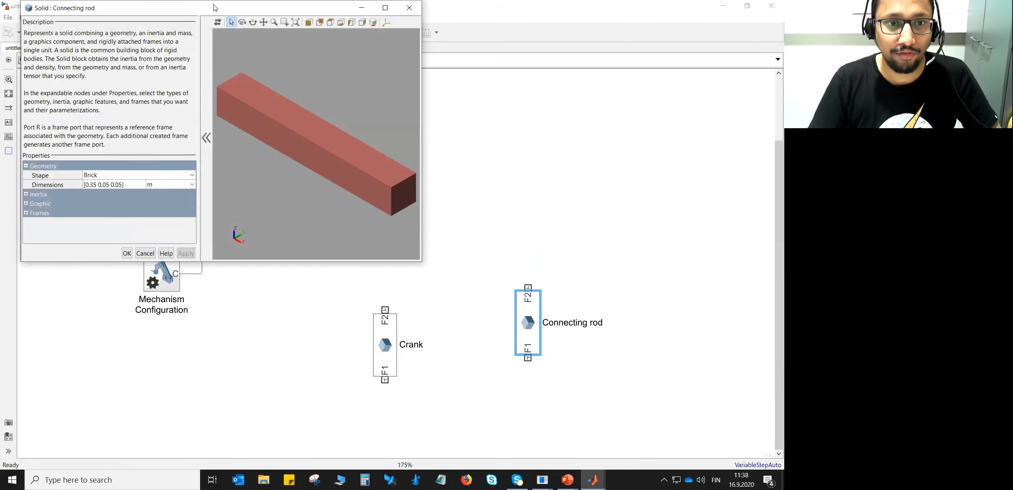
pyautogui.moveTo(215, 7); pyautogui.dragTo(381, 76)
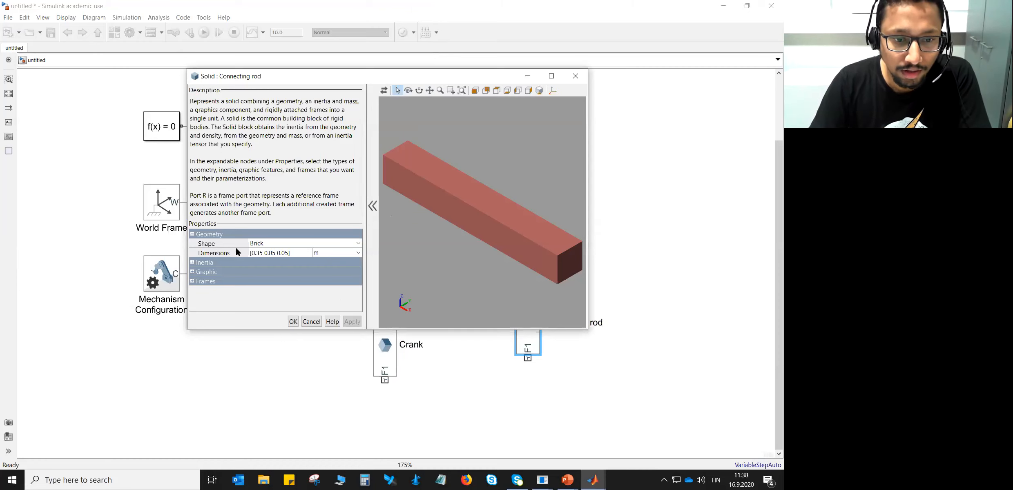
pyautogui.click(254, 253)
pyautogui.click(253, 253)
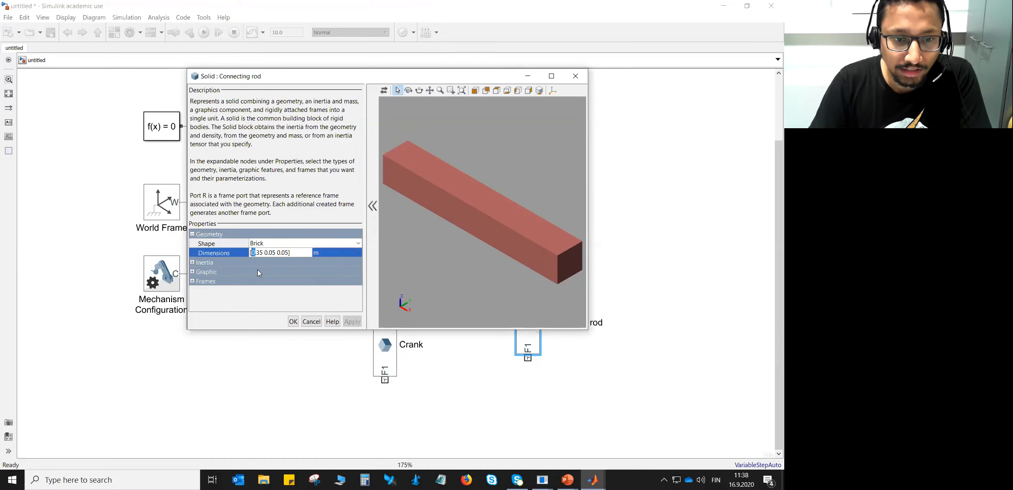
pyautogui.write('1.')
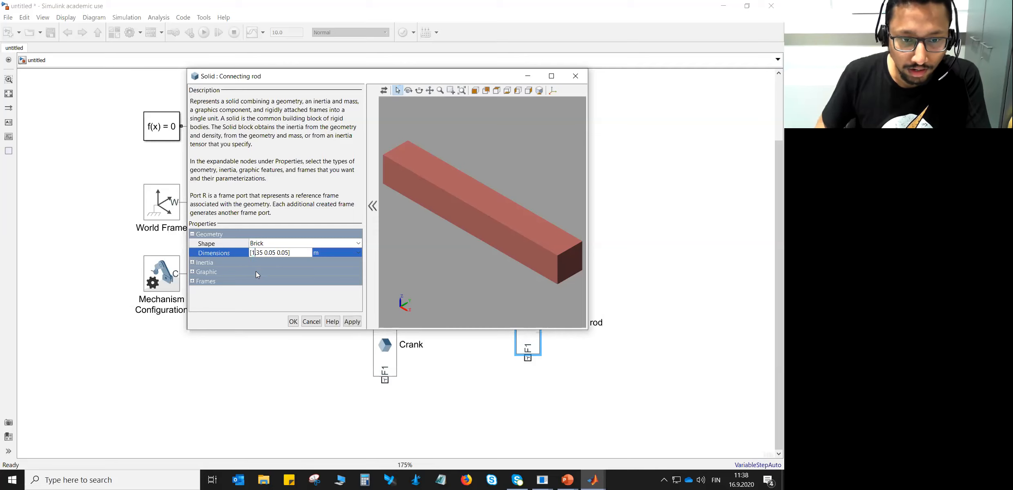
pyautogui.write('00')
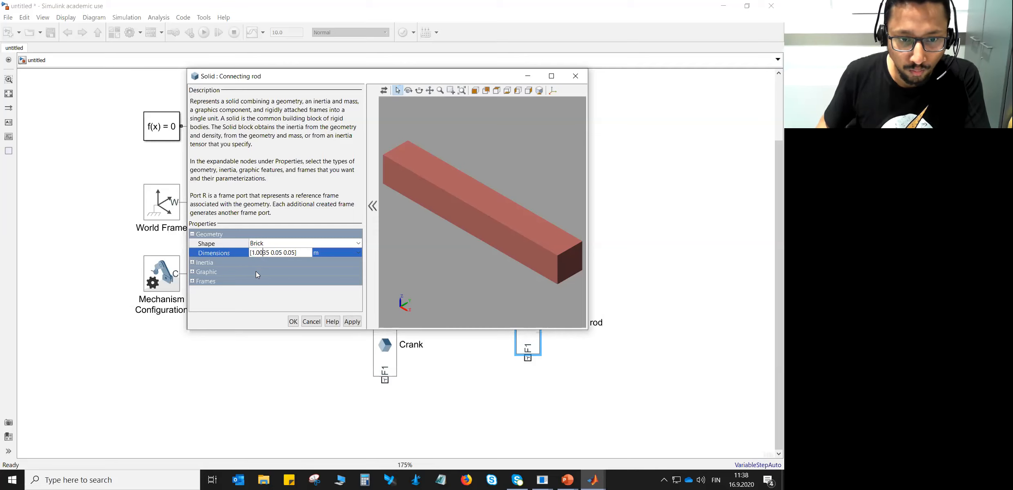
pyautogui.press('Delete')
pyautogui.press('Delete')
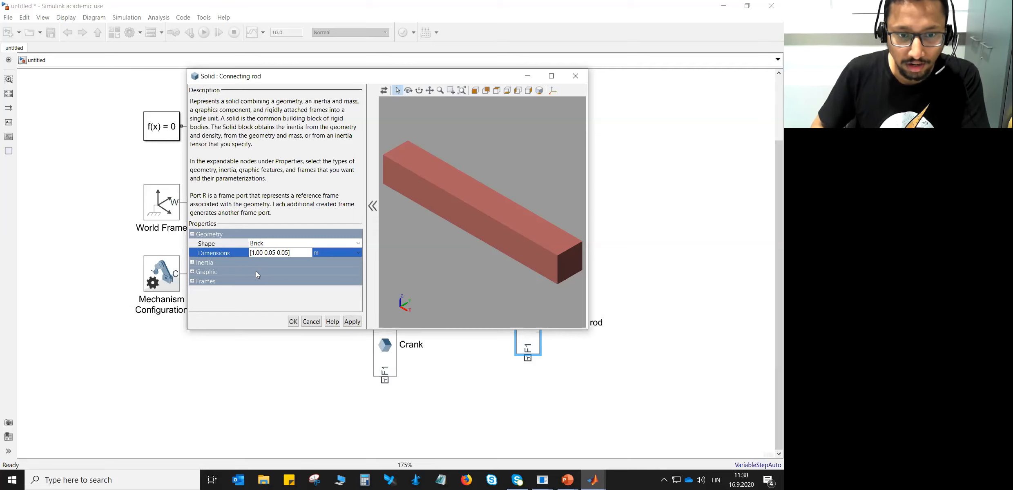
pyautogui.press('Return')
pyautogui.press('F5')
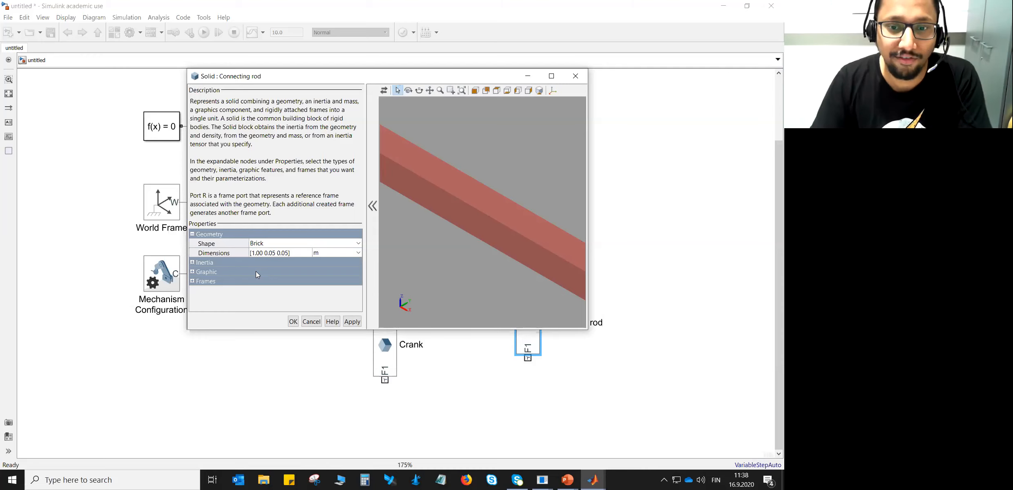
pyautogui.click(540, 91)
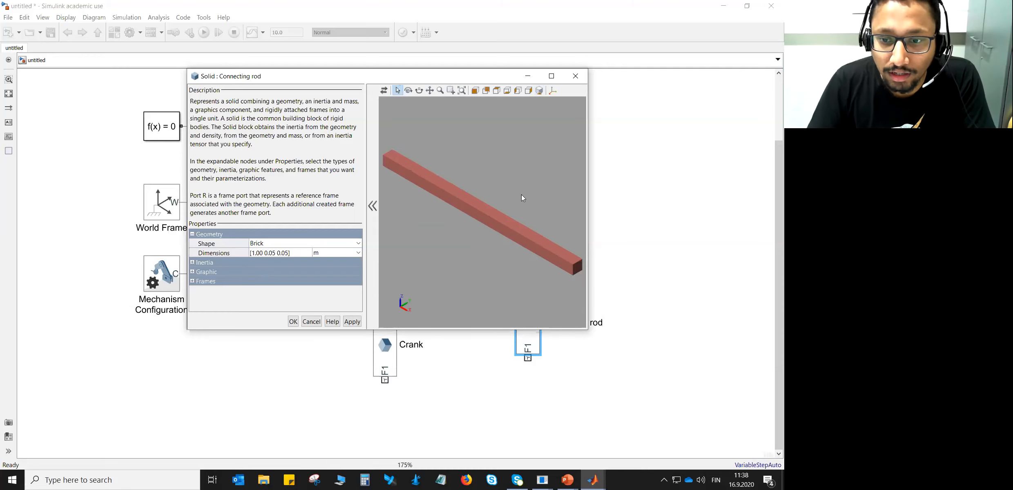
pyautogui.click(553, 91)
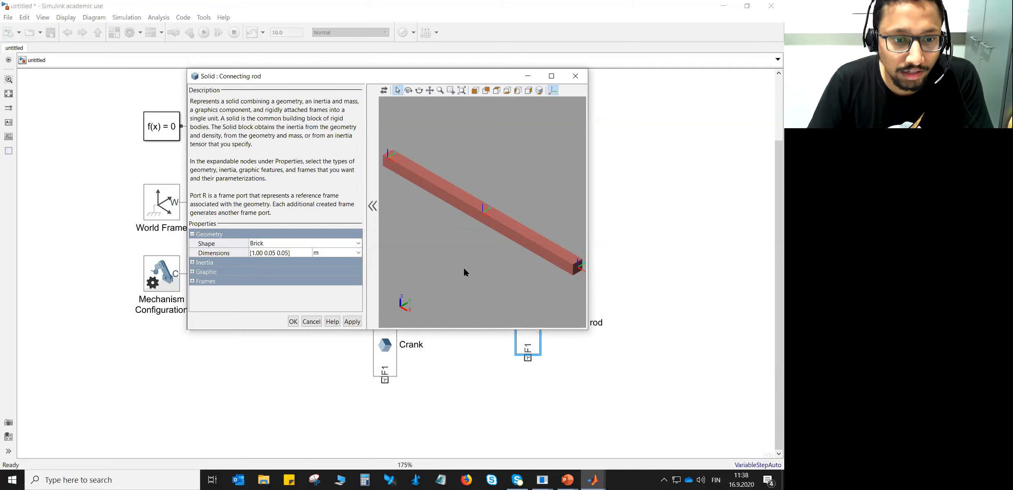
# Expand the Connecting rod's Inertia settings, update its derived values and refresh the visualization.
pyautogui.scroll(-1, 358, 272)
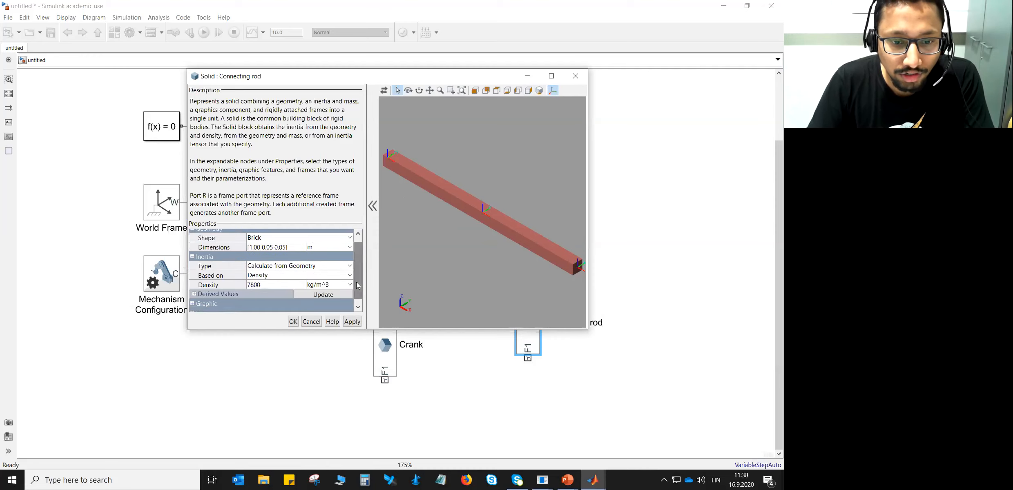
pyautogui.click(198, 290)
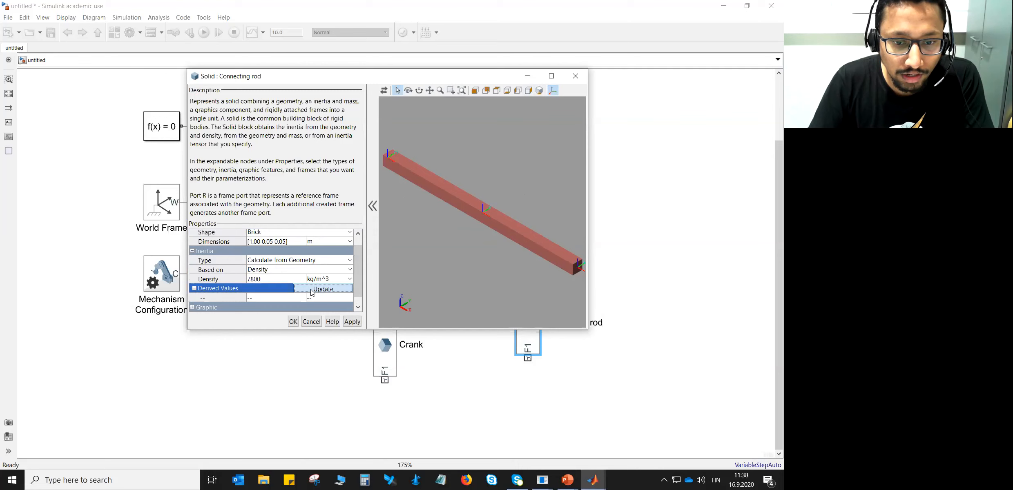
pyautogui.click(194, 288)
pyautogui.scroll(-4, 359, 272)
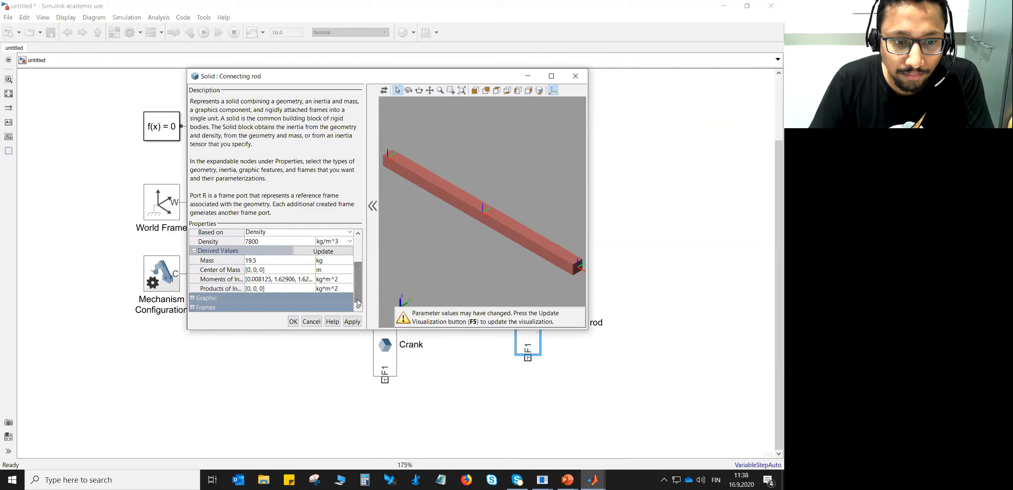
pyautogui.click(384, 90)
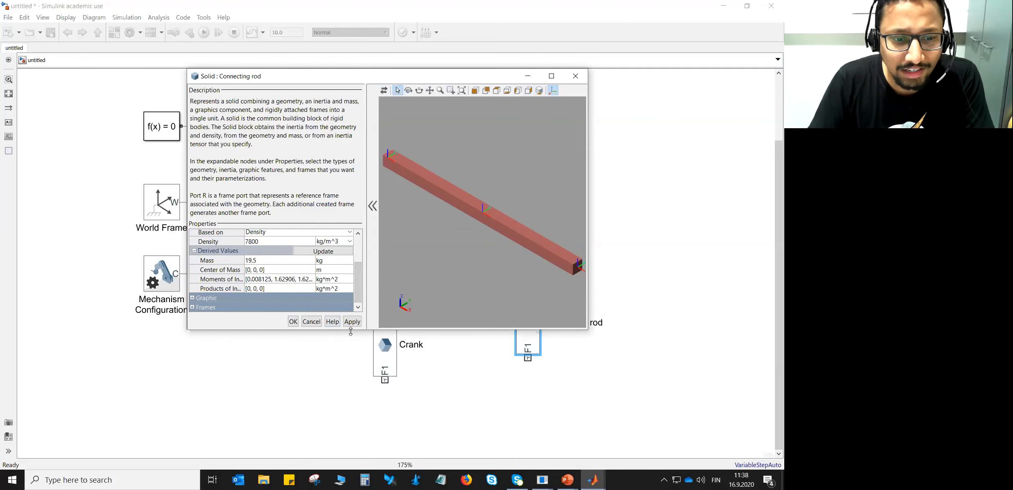
# Enlarge the Connecting rod's settings dialog and expand its Graphic settings and Visual Properties.
pyautogui.moveTo(351, 332); pyautogui.dragTo(350, 399)
pyautogui.click(193, 348)
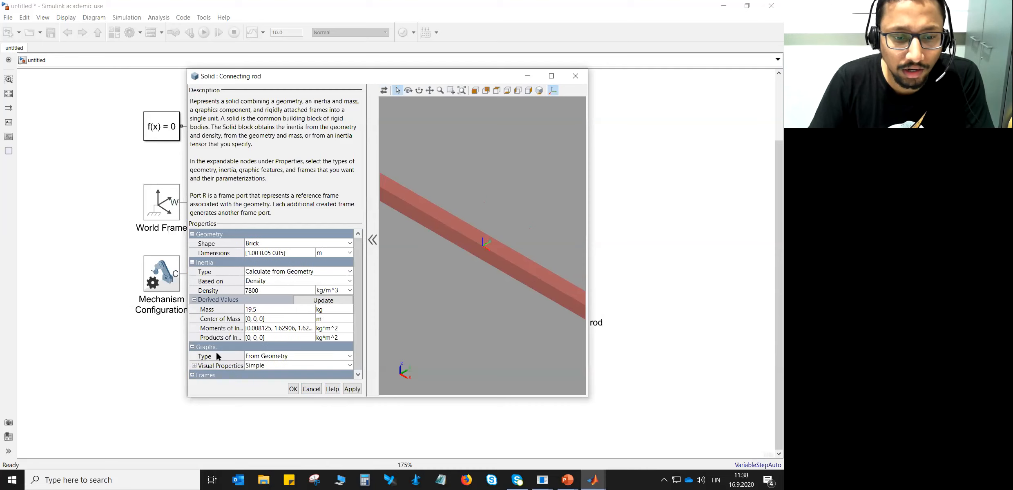
pyautogui.click(194, 366)
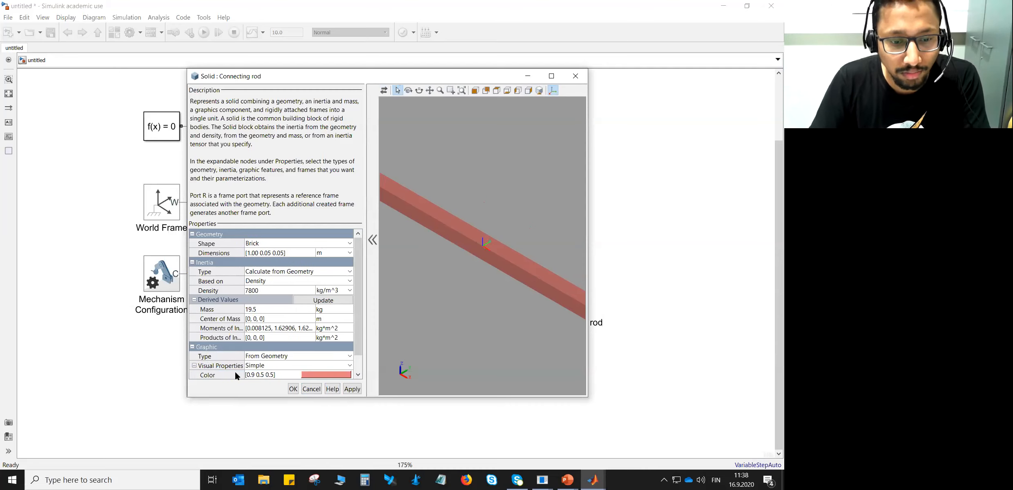
# Try the color [0, 0.5 0.5] on the Connecting rod and update the visualization.
pyautogui.click(255, 376)
pyautogui.click(257, 376)
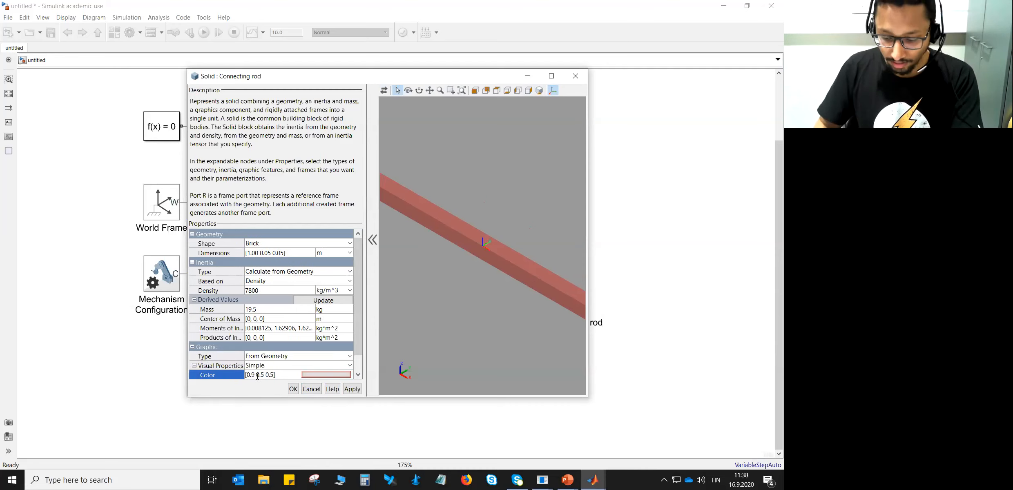
pyautogui.press('Return')
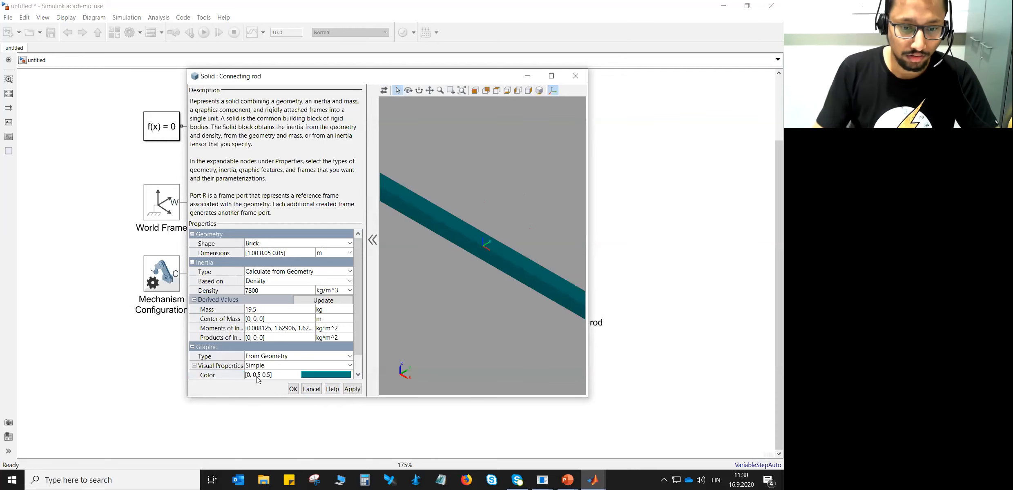
# Set the Connecting rod's color to [0.5 0.9 0.5] and show the updated solid in isometric view.
pyautogui.click(247, 376)
pyautogui.click(254, 375)
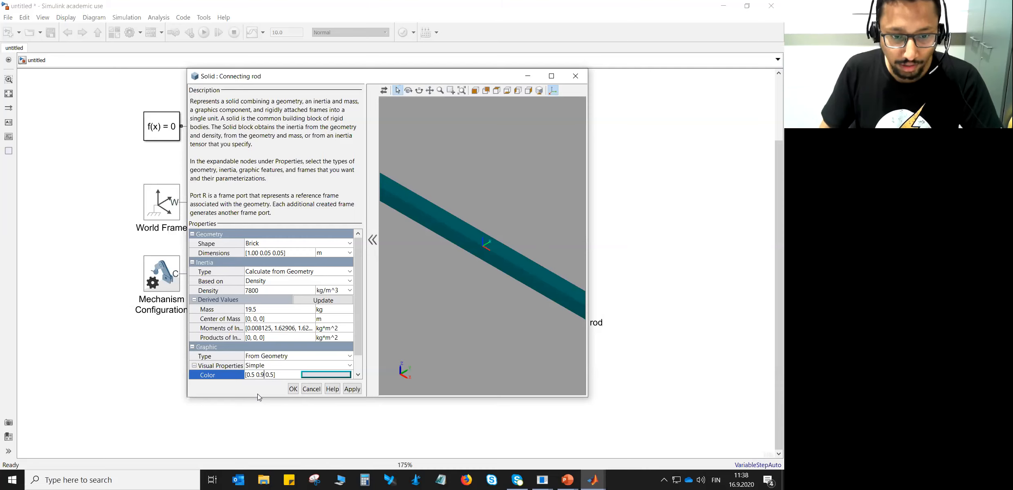
pyautogui.press('Return')
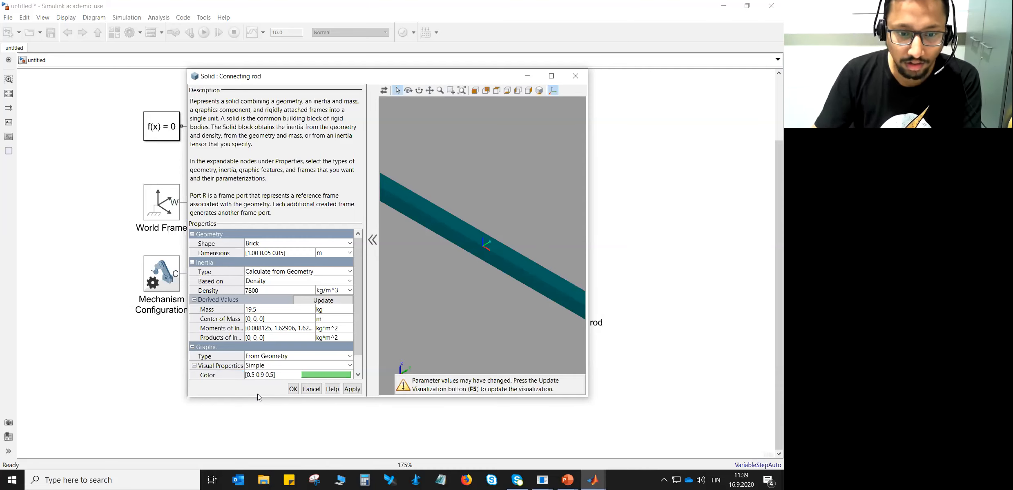
pyautogui.click(384, 90)
pyautogui.click(540, 92)
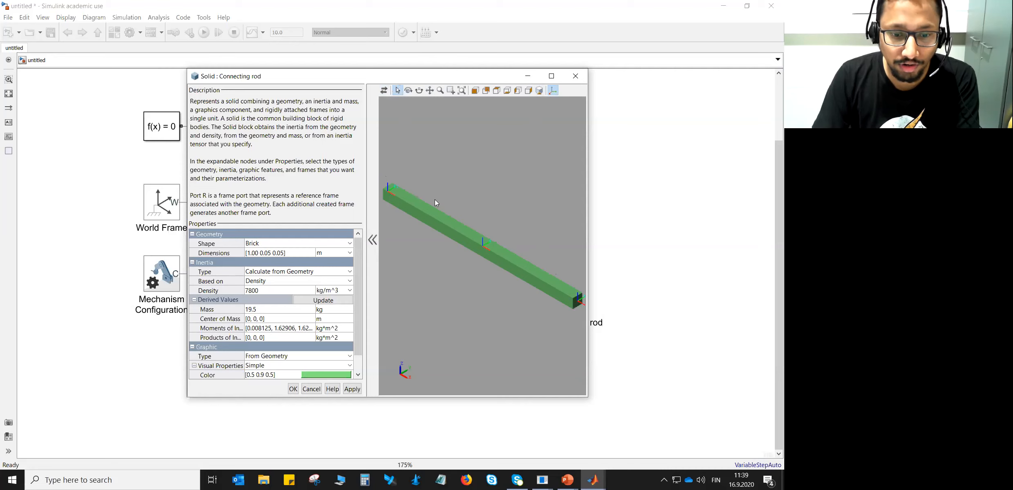
# Expand the Connecting rod's Frames settings to check frames F1 and F2, and accept the block's settings.
pyautogui.scroll(-1, 356, 326)
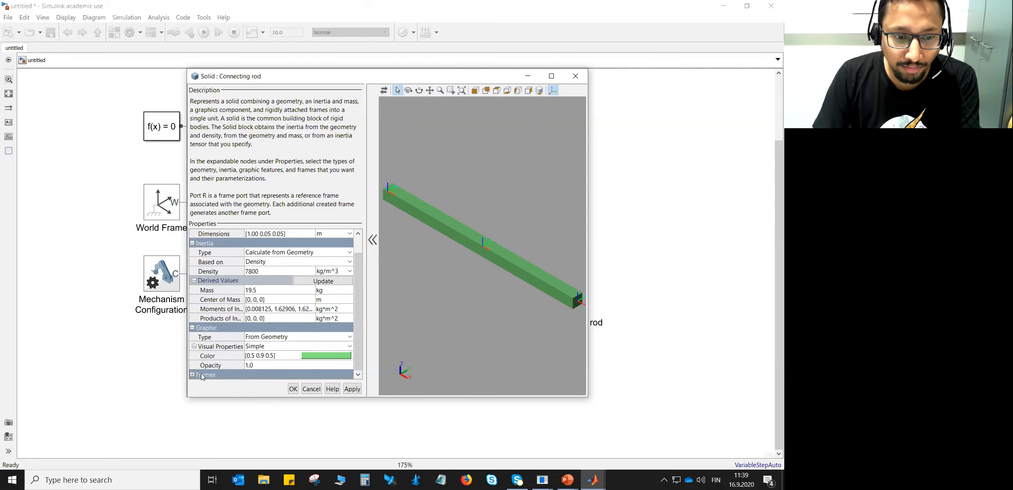
pyautogui.scroll(-2, 355, 343)
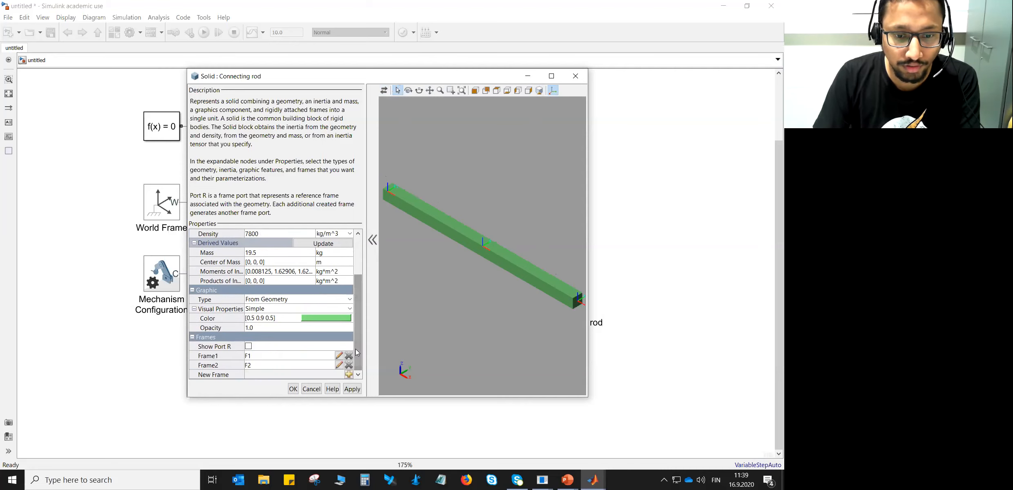
pyautogui.click(293, 389)
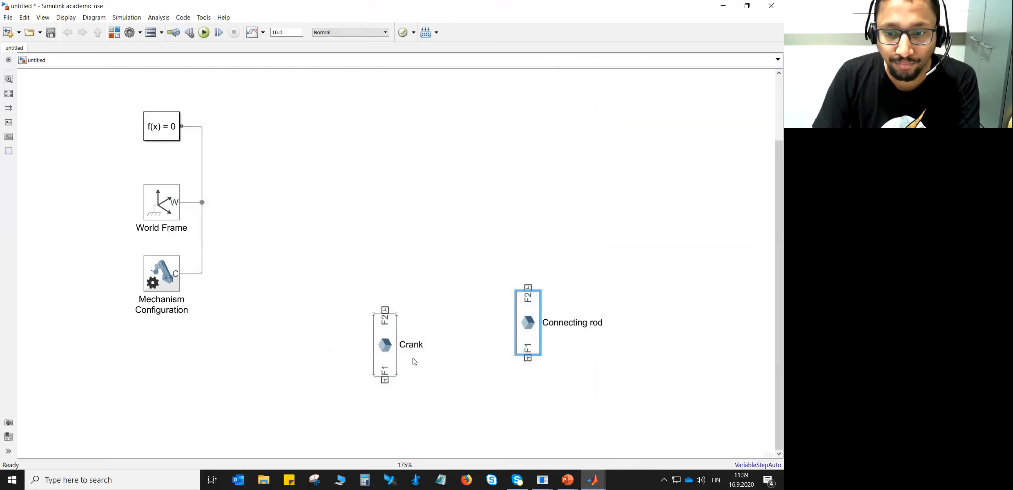
# Place the Connecting rod block directly above the Crank block and stretch it taller than the Crank.
pyautogui.moveTo(531, 334); pyautogui.dragTo(390, 247)
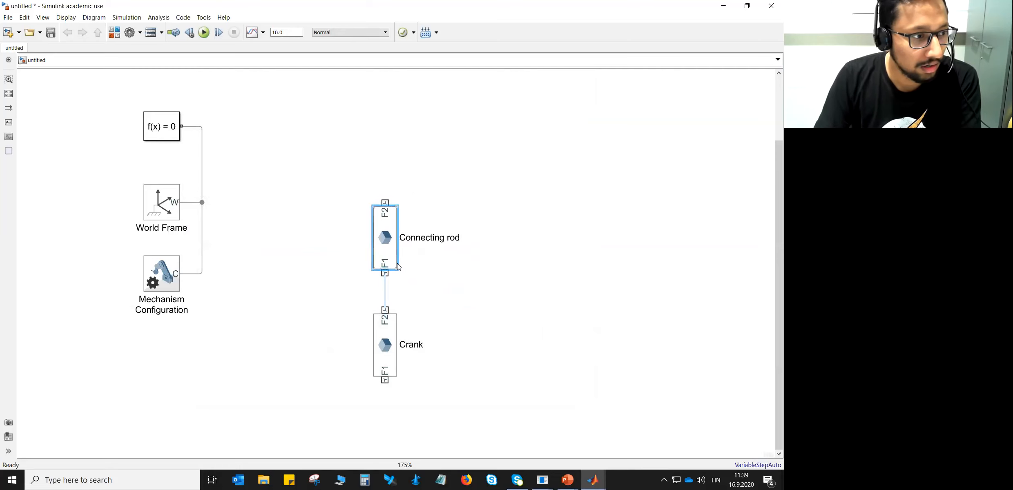
pyautogui.moveTo(397, 274); pyautogui.dragTo(397, 291)
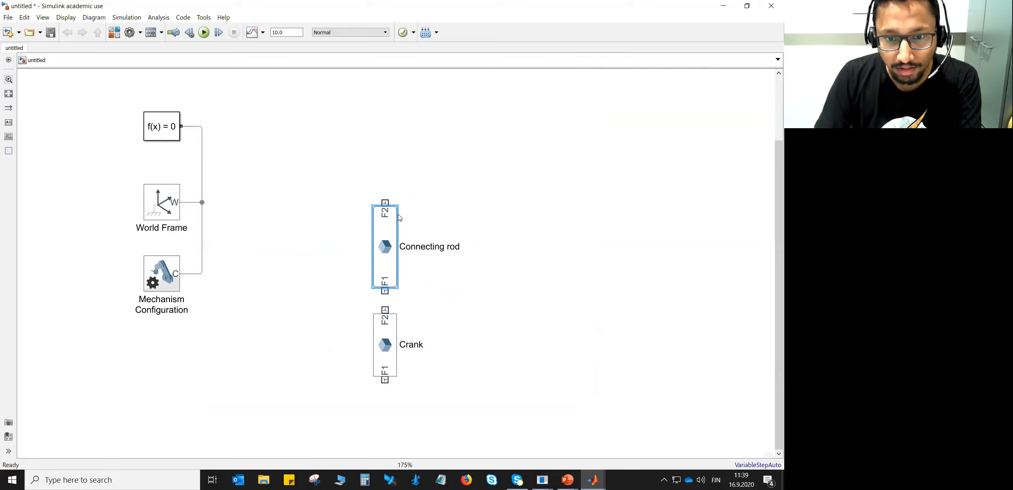
pyautogui.moveTo(396, 206); pyautogui.dragTo(396, 192)
pyautogui.click(454, 295)
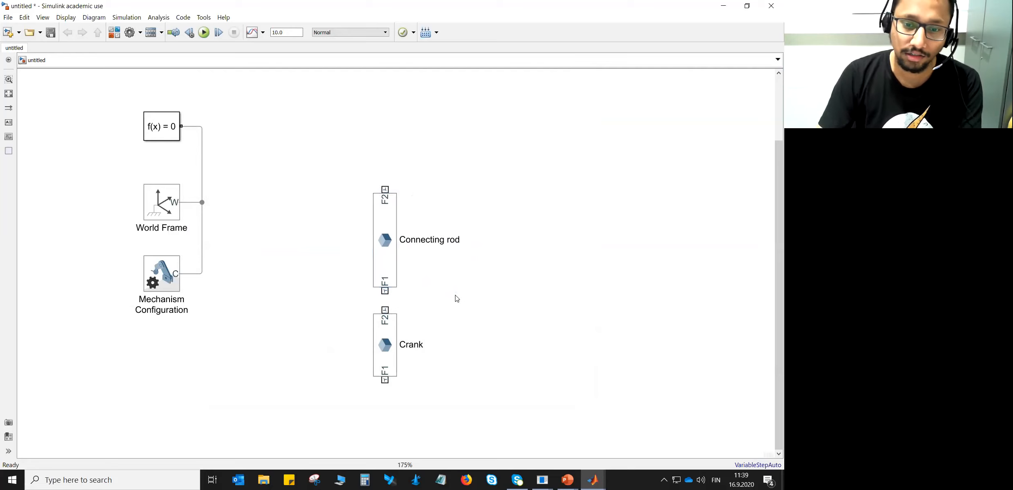
pyautogui.moveTo(474, 303); pyautogui.dragTo(472, 314)
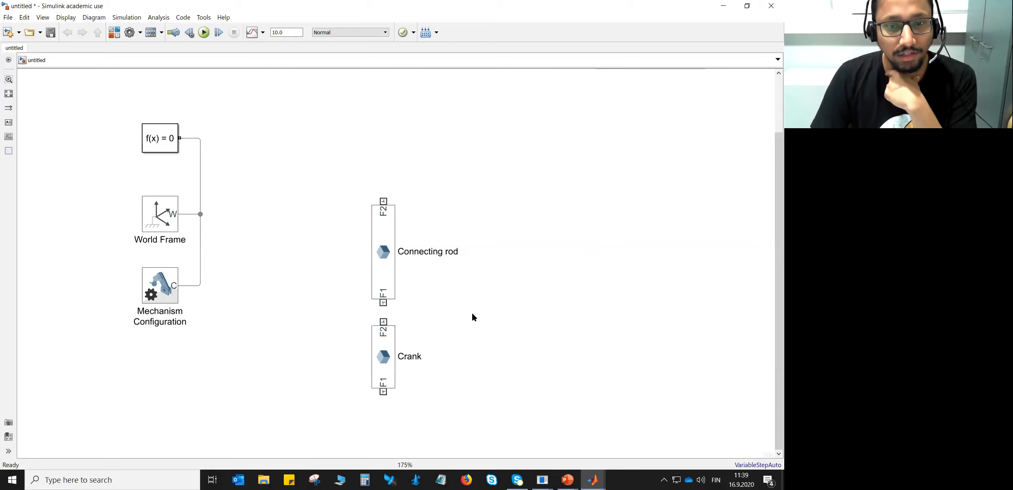
# Add a Solid block above the Connecting rod block and name it Piston.
pyautogui.doubleClick(467, 143)
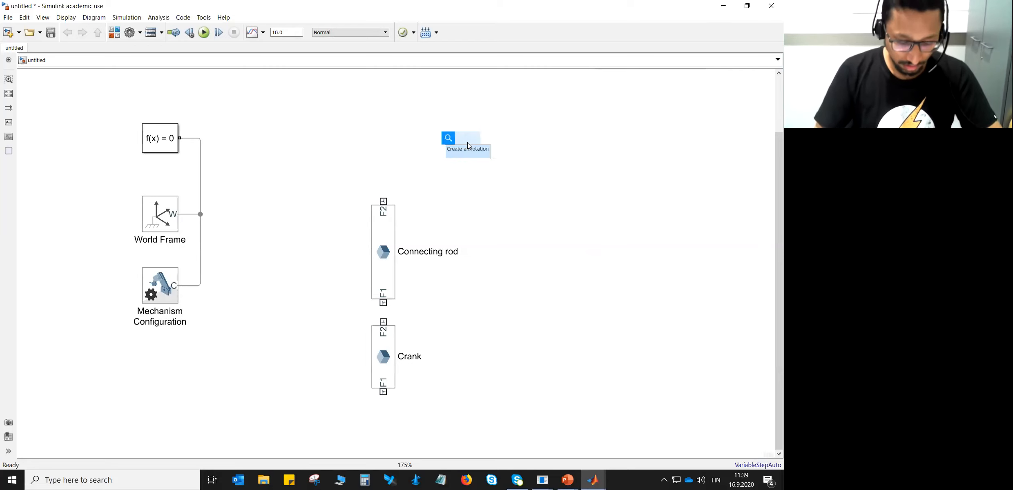
pyautogui.write('sol')
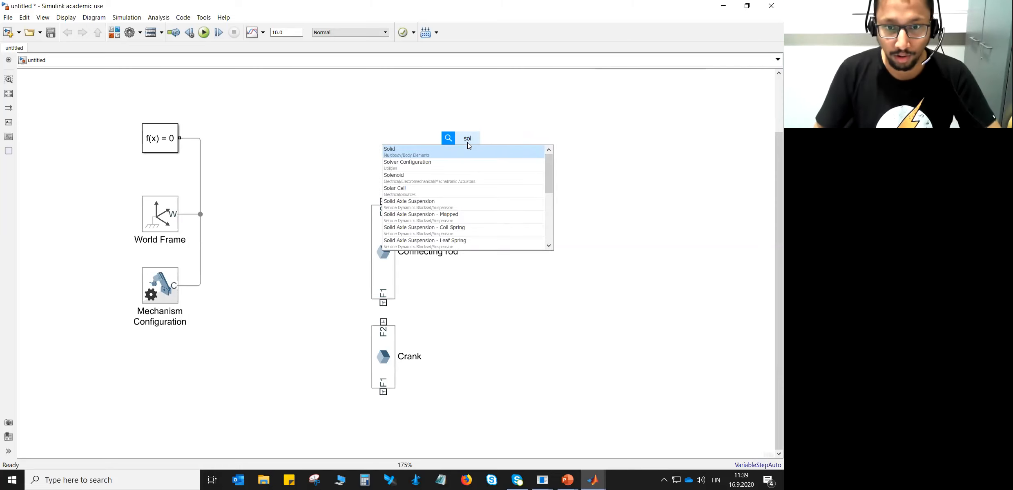
pyautogui.press('Return')
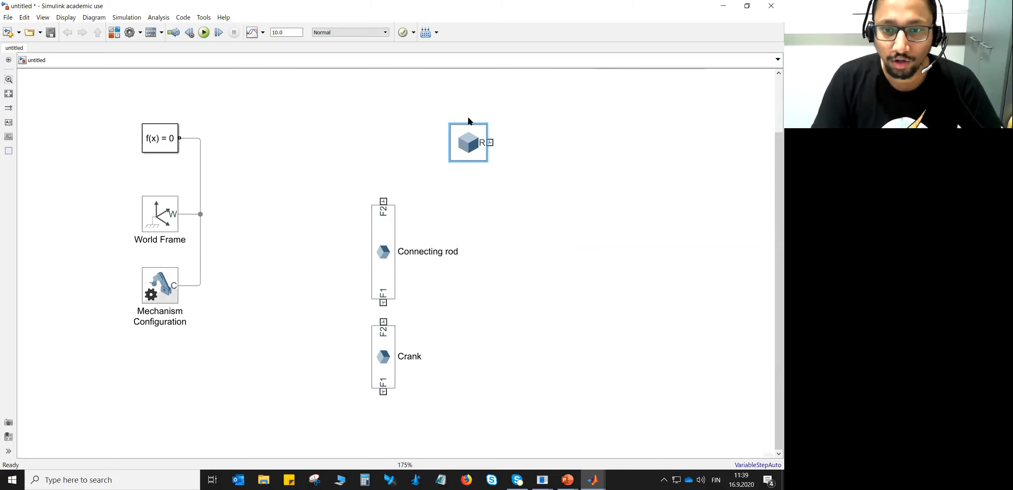
pyautogui.click(477, 150)
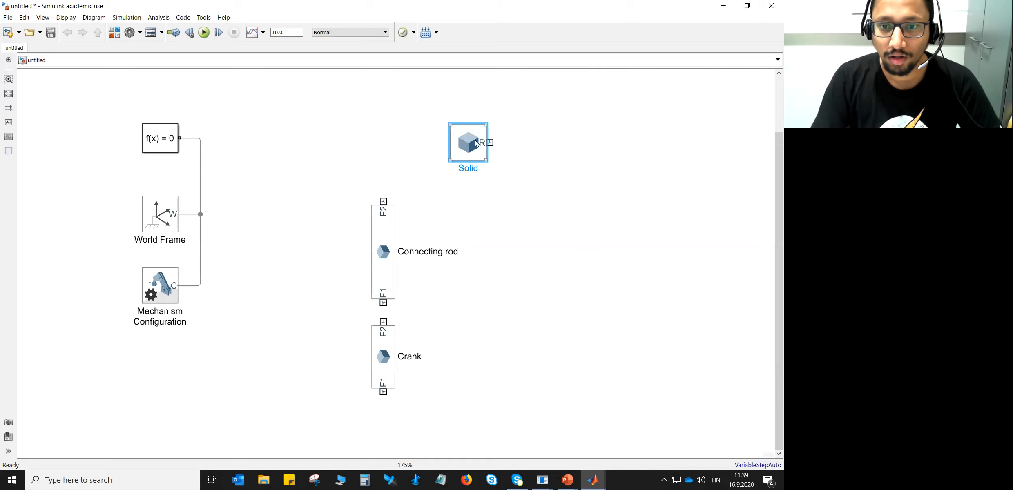
pyautogui.doubleClick(474, 167)
pyautogui.write('Piston')
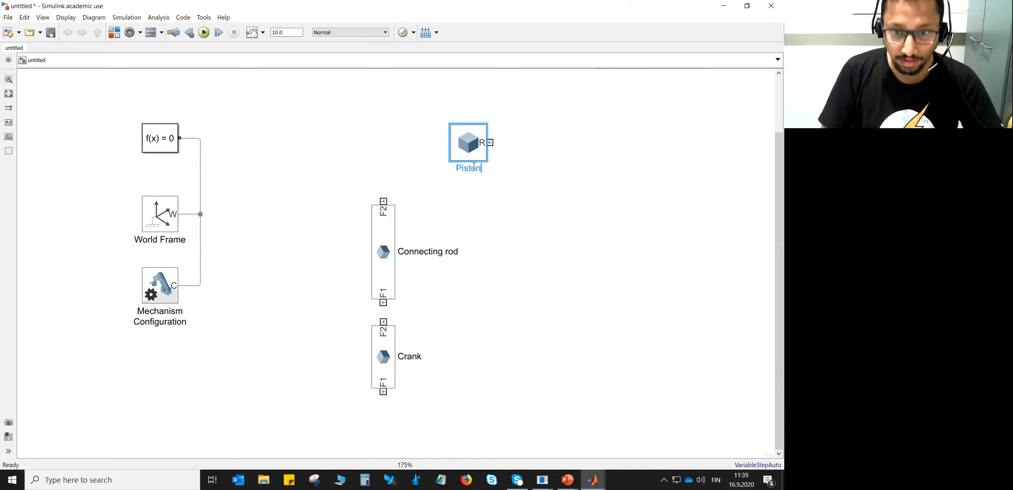
pyautogui.click(466, 137)
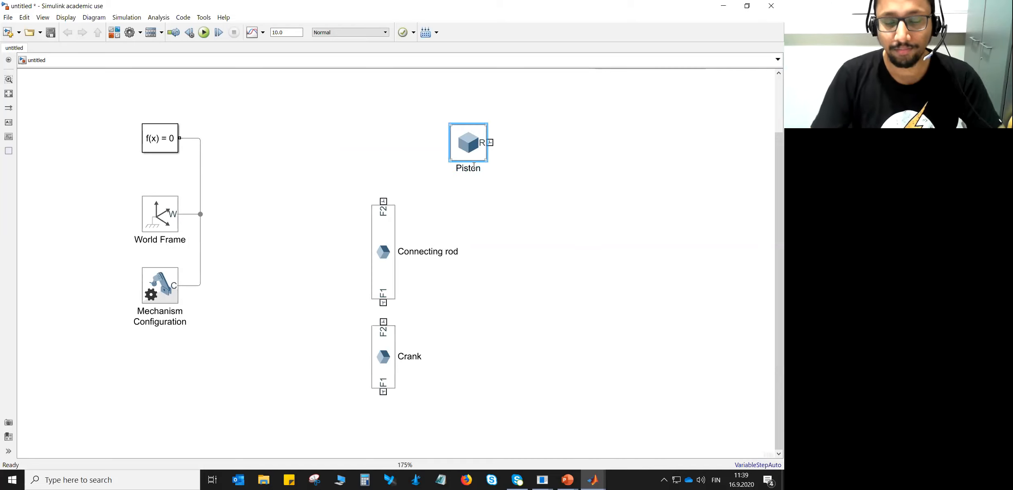
# Set the Piston's geometry to a cylinder with radius 0.10 m and length 0.15 m.
pyautogui.doubleClick(466, 138)
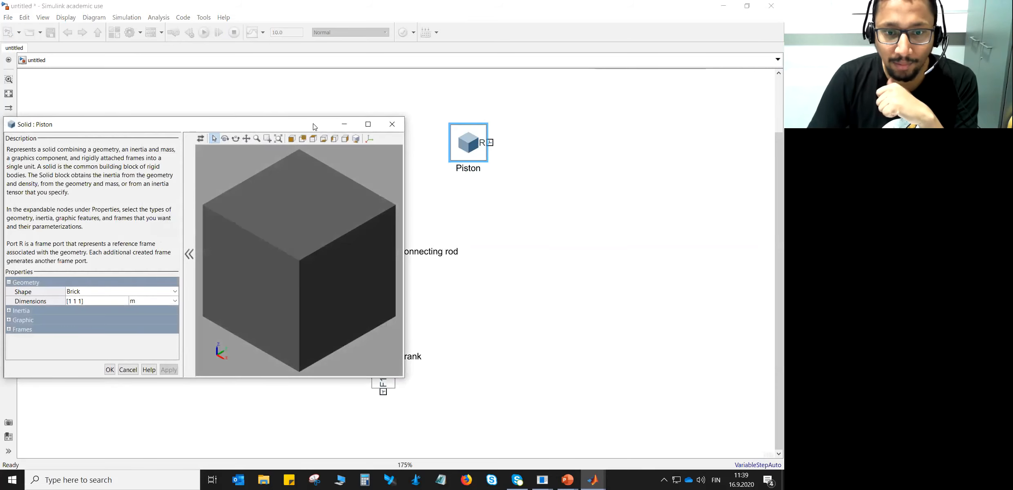
pyautogui.moveTo(310, 127); pyautogui.dragTo(531, 125)
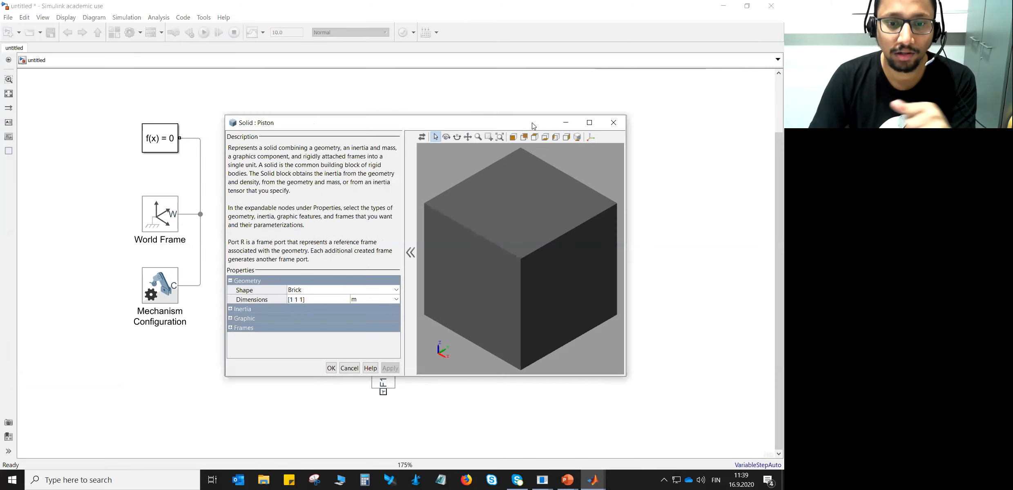
pyautogui.click(396, 289)
pyautogui.click(379, 299)
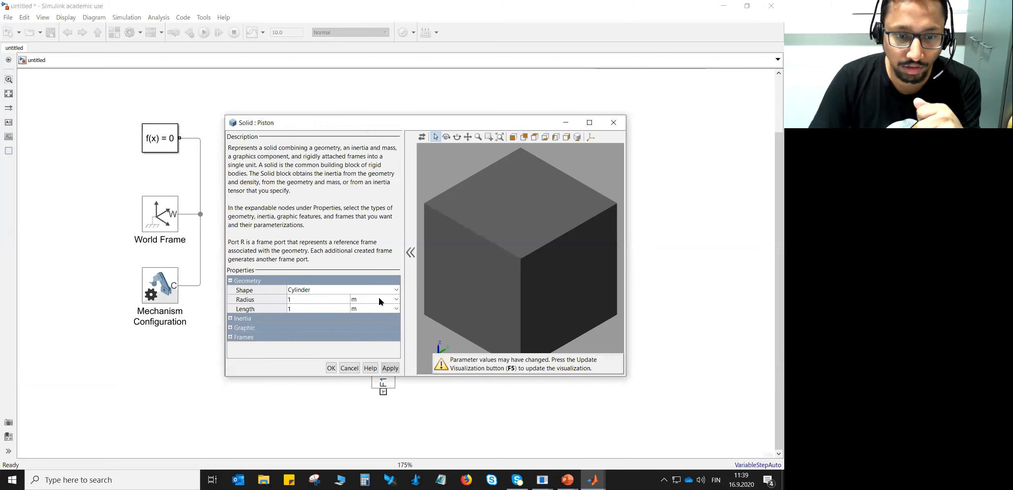
pyautogui.click(294, 299)
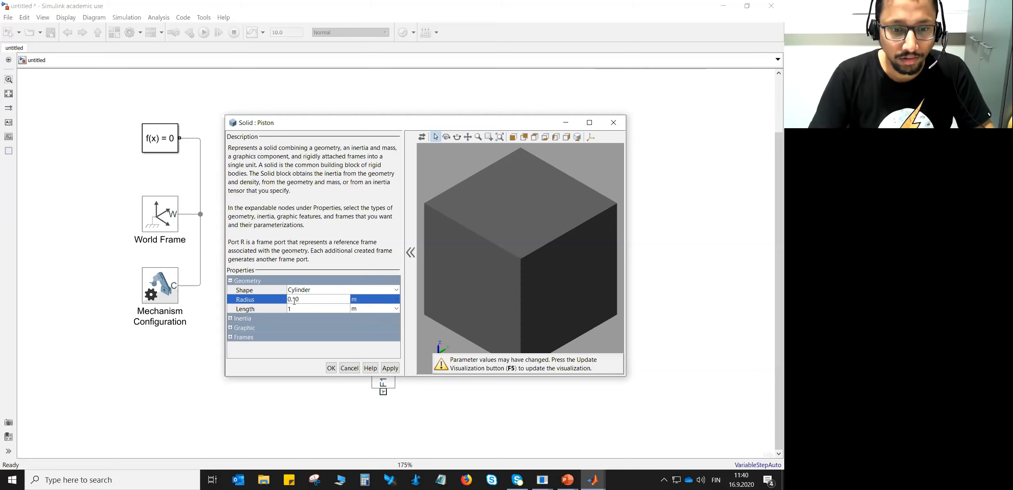
pyautogui.click(300, 307)
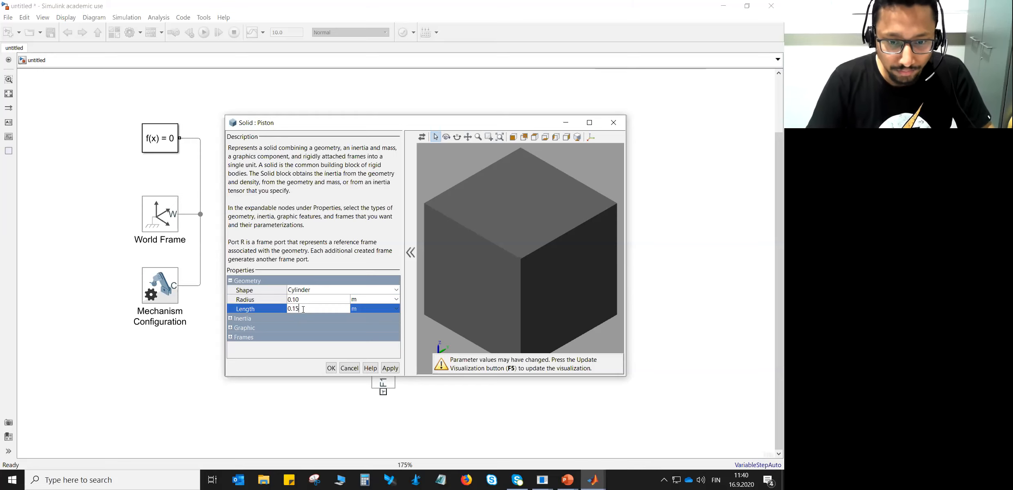
pyautogui.press('Return')
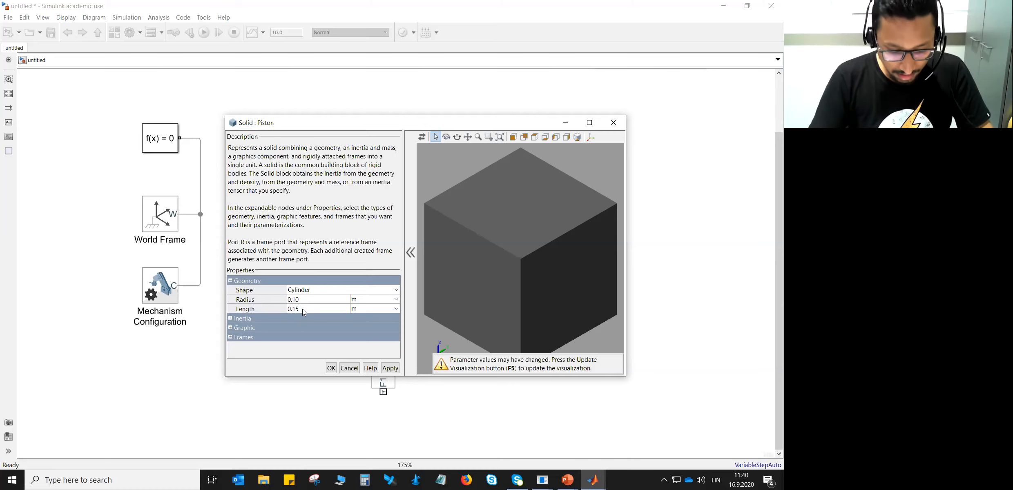
# Update the Piston's visualization, show it in isometric view and turn on the display of its frames.
pyautogui.press('F5')
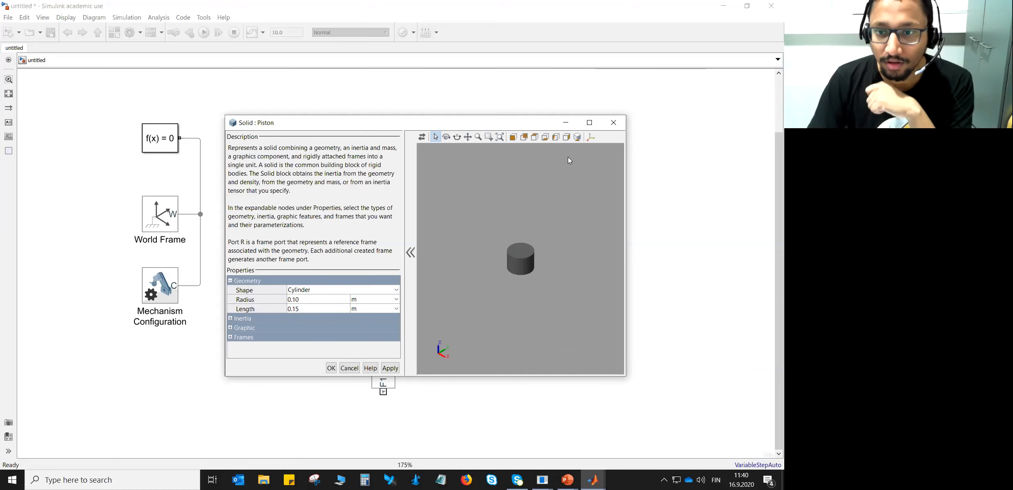
pyautogui.click(577, 137)
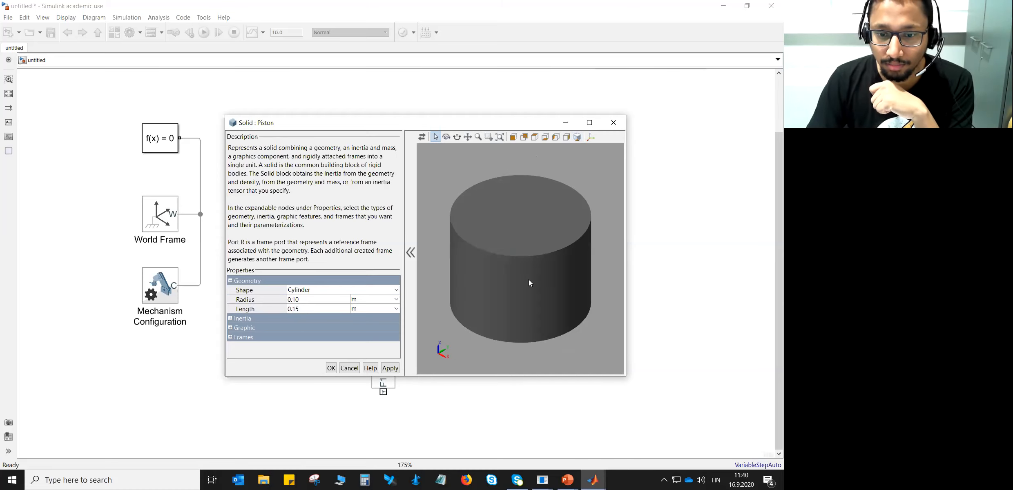
pyautogui.click(591, 139)
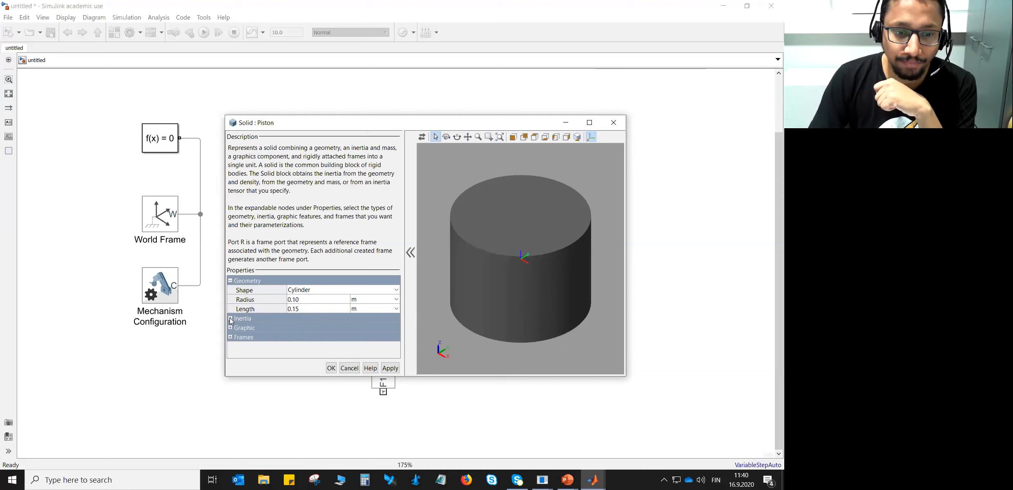
# Set the Piston's density to 7800 kg/m^3 in its inertia properties and apply the change.
pyautogui.doubleClick(270, 319)
pyautogui.scroll(-1, 393, 323)
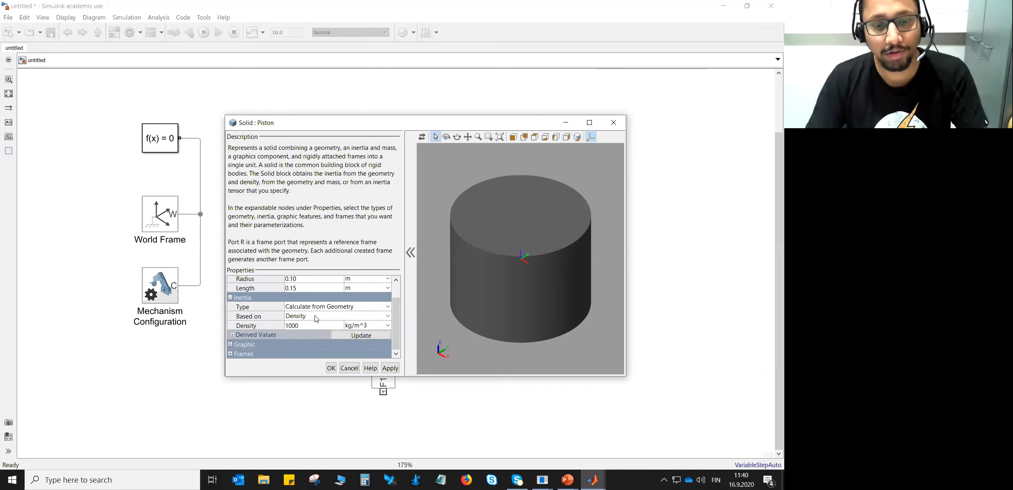
pyautogui.click(303, 325)
pyautogui.moveTo(303, 326); pyautogui.dragTo(287, 325)
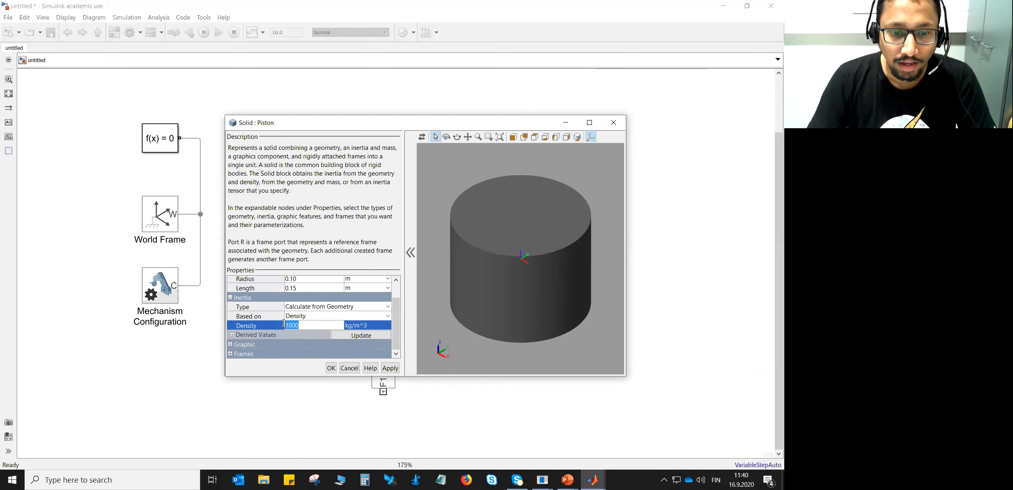
pyautogui.write('780')
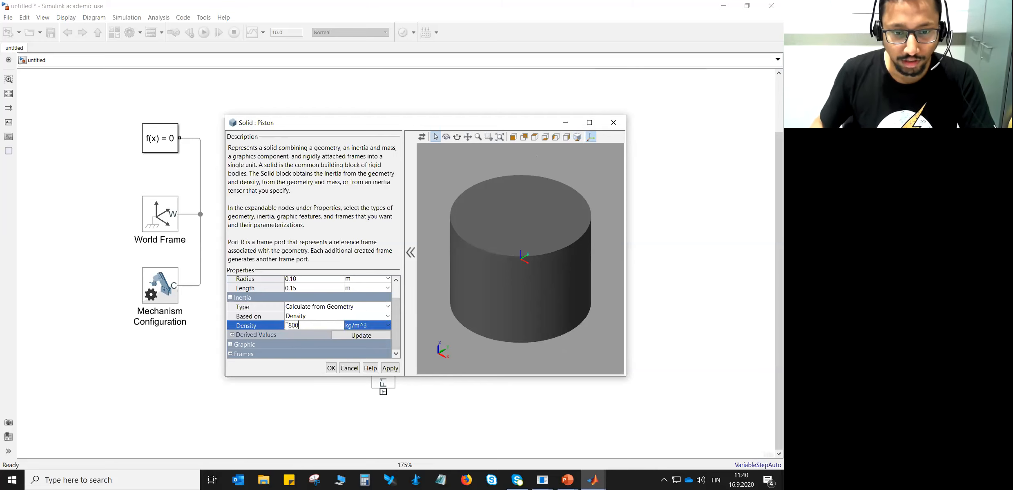
pyautogui.write('0')
pyautogui.press('Return')
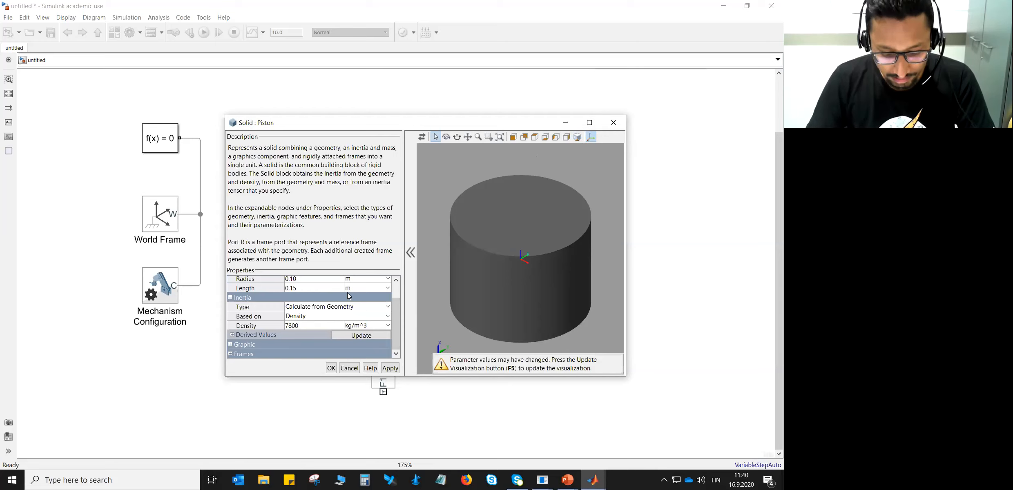
pyautogui.click(390, 368)
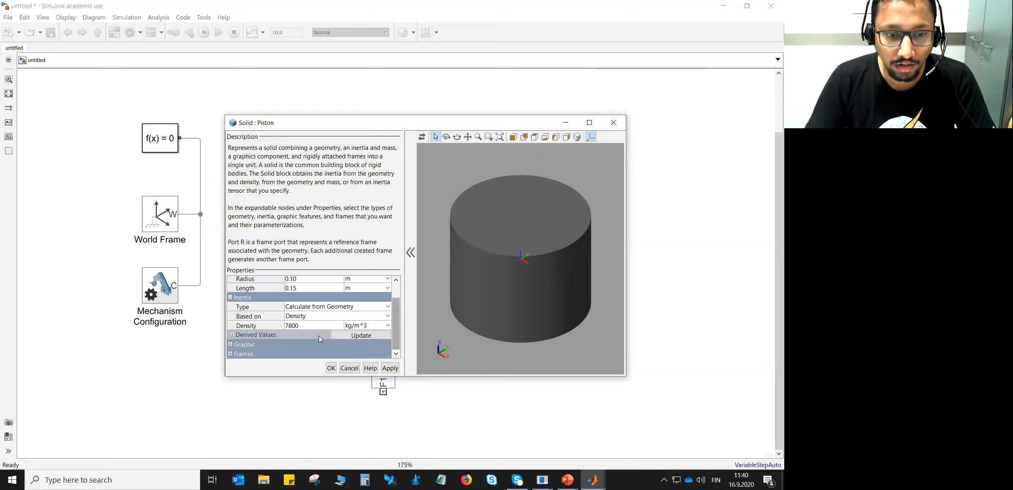
# Calculate the Piston's derived inertia values and review its mass, center of mass, moments and products of inertia.
pyautogui.click(231, 334)
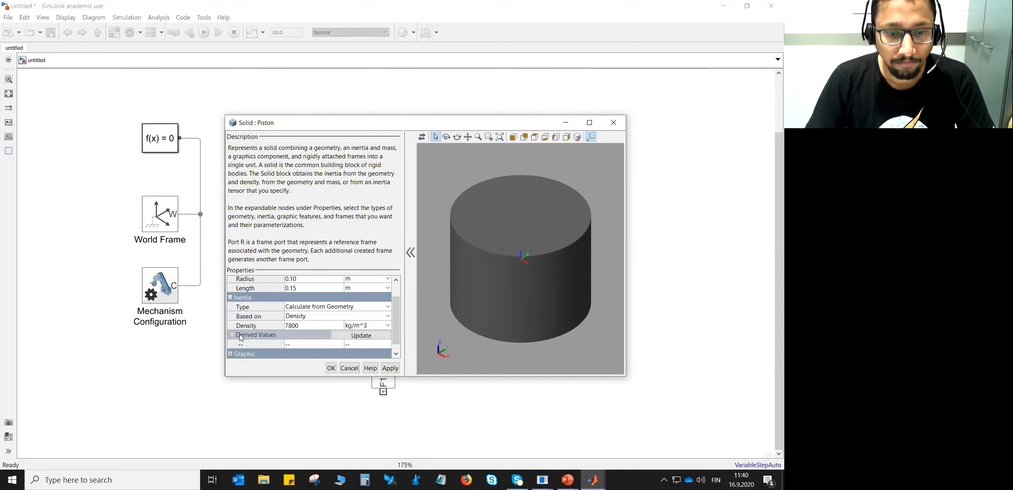
pyautogui.click(361, 335)
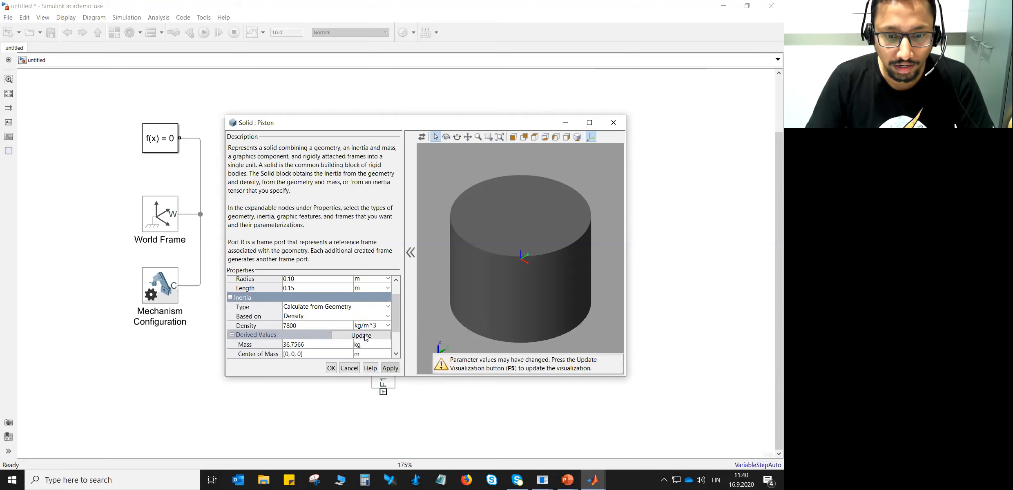
pyautogui.moveTo(396, 336); pyautogui.dragTo(396, 350)
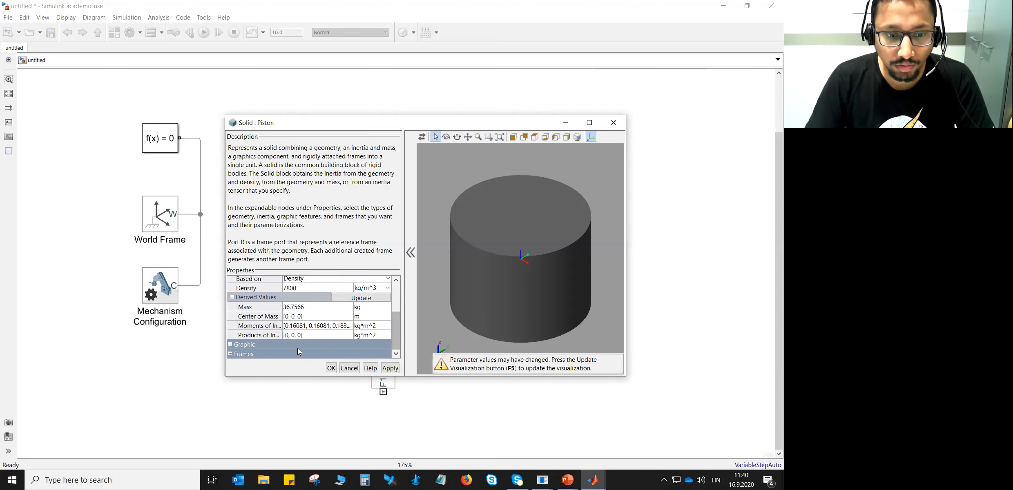
# Set the Piston's color to [0.5 0.5 0.9] in its simple visual properties and update the visualization.
pyautogui.click(368, 344)
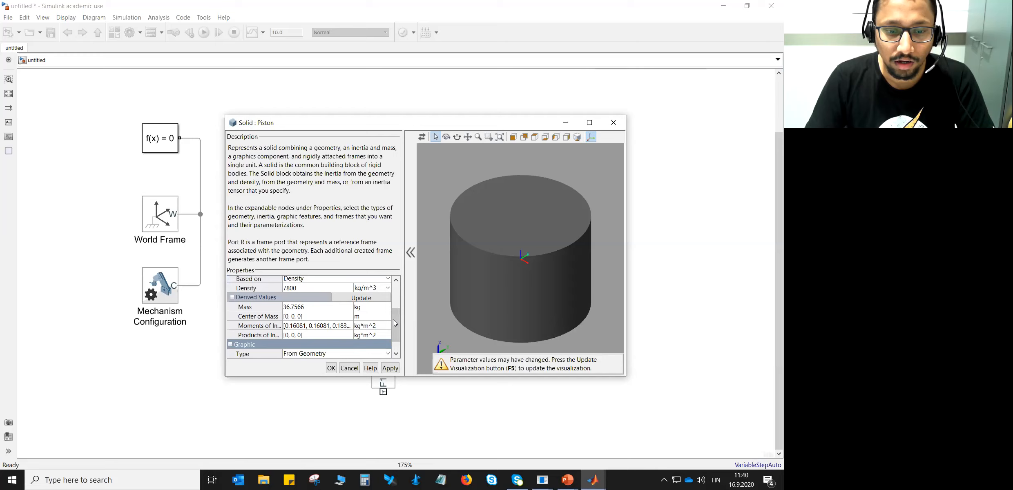
pyautogui.scroll(-1, 349, 348)
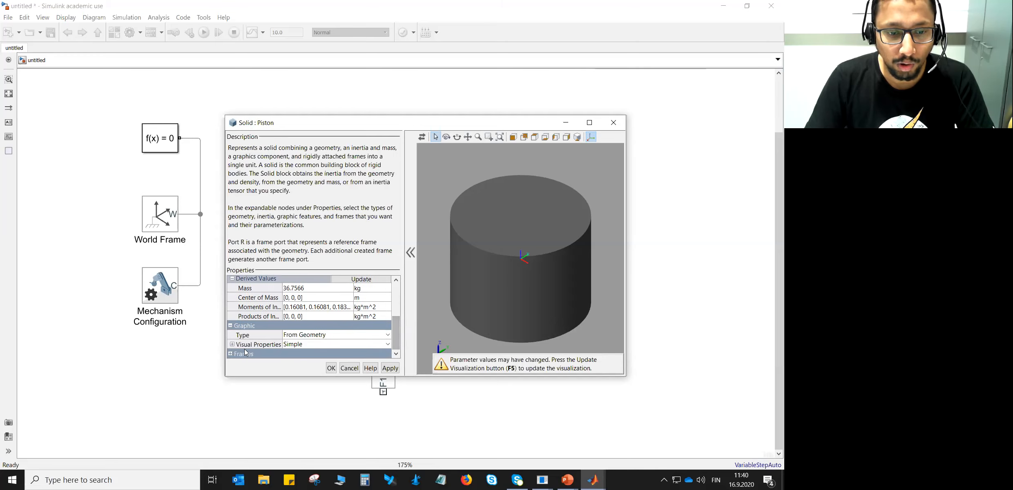
pyautogui.click(232, 345)
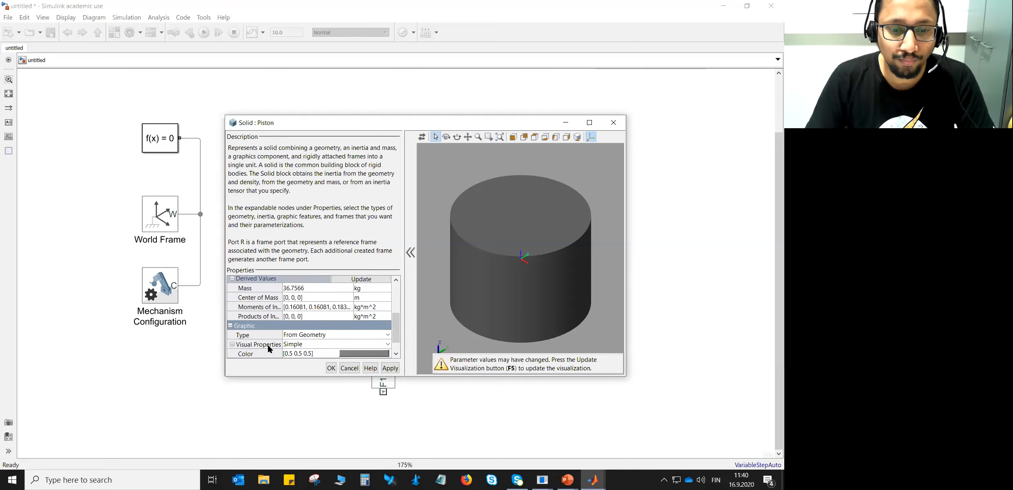
pyautogui.scroll(-1, 393, 346)
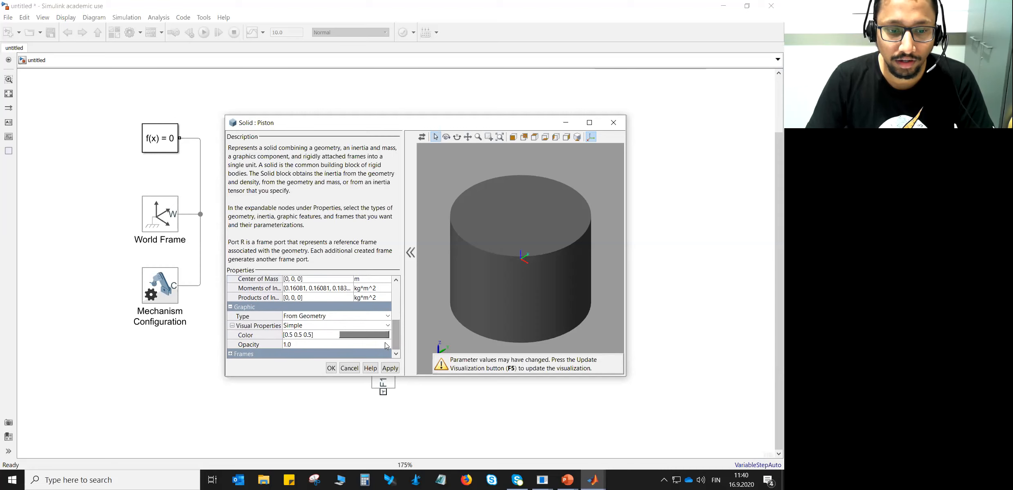
pyautogui.click(300, 336)
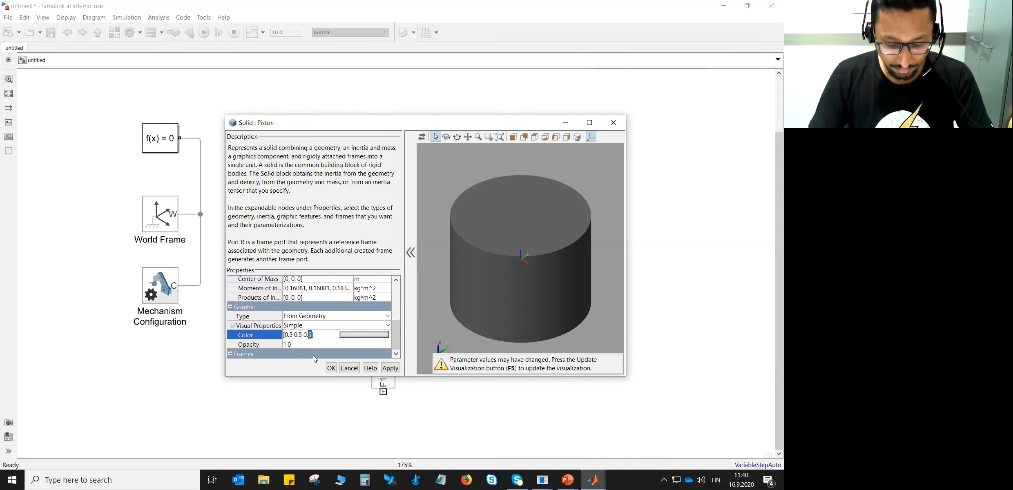
pyautogui.press('Return')
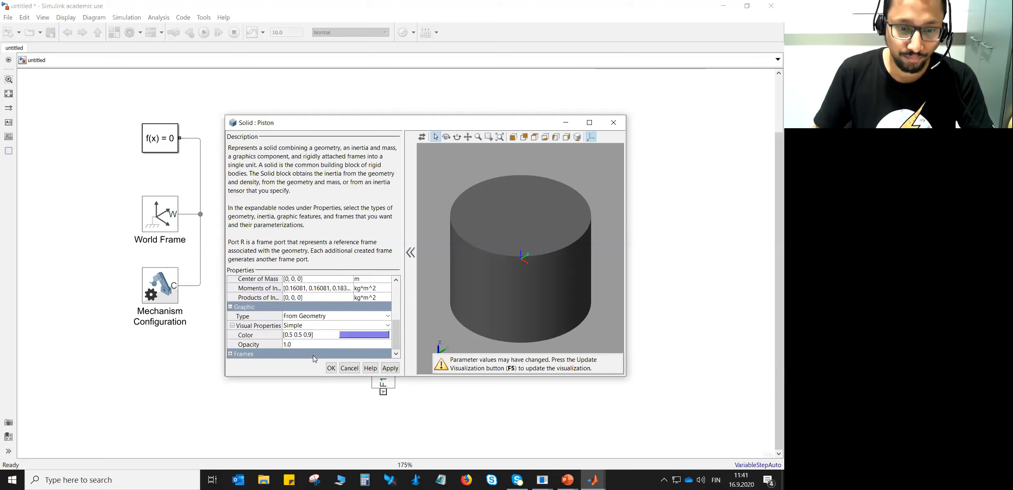
pyautogui.press('F5')
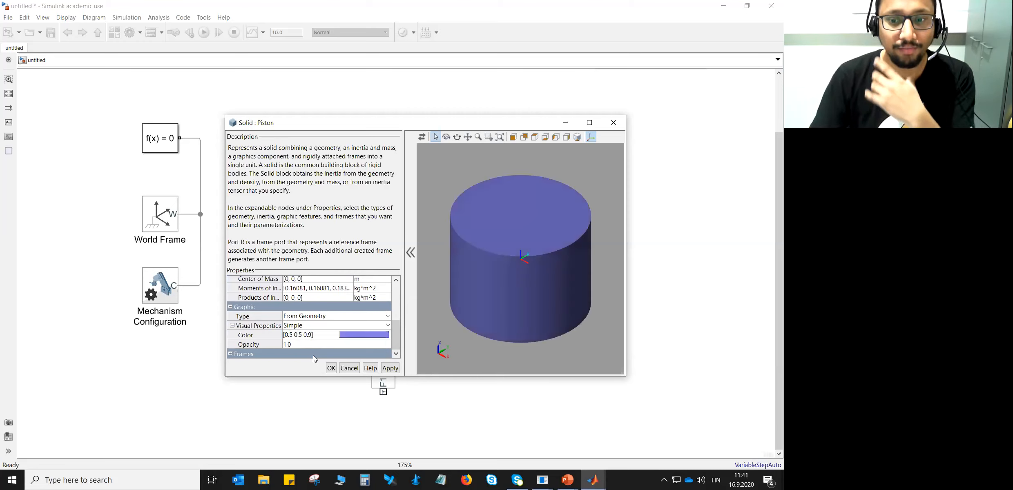
# Add a frame F1 to the Piston with its origin based on the center of the cylinder's bottom surface, and save it.
pyautogui.click(231, 354)
pyautogui.click(395, 354)
pyautogui.click(396, 354)
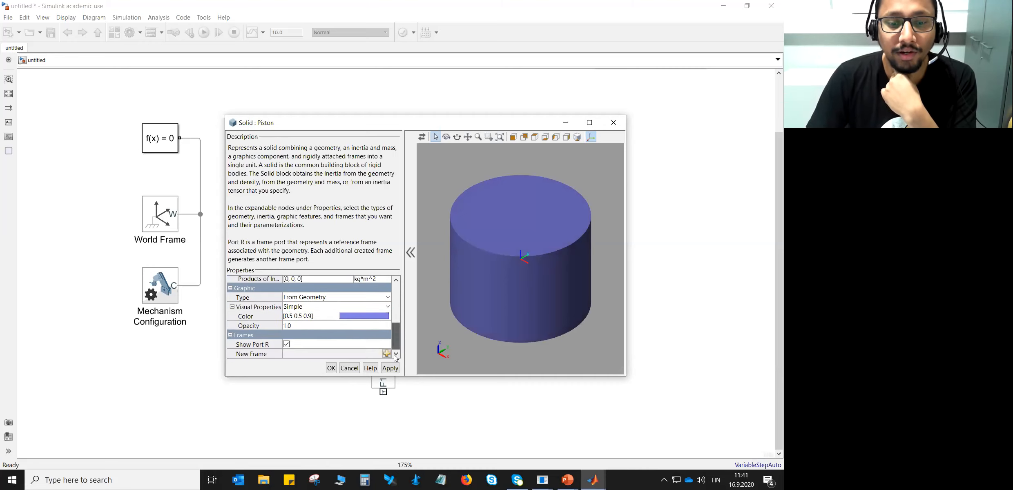
pyautogui.moveTo(527, 323); pyautogui.dragTo(525, 320)
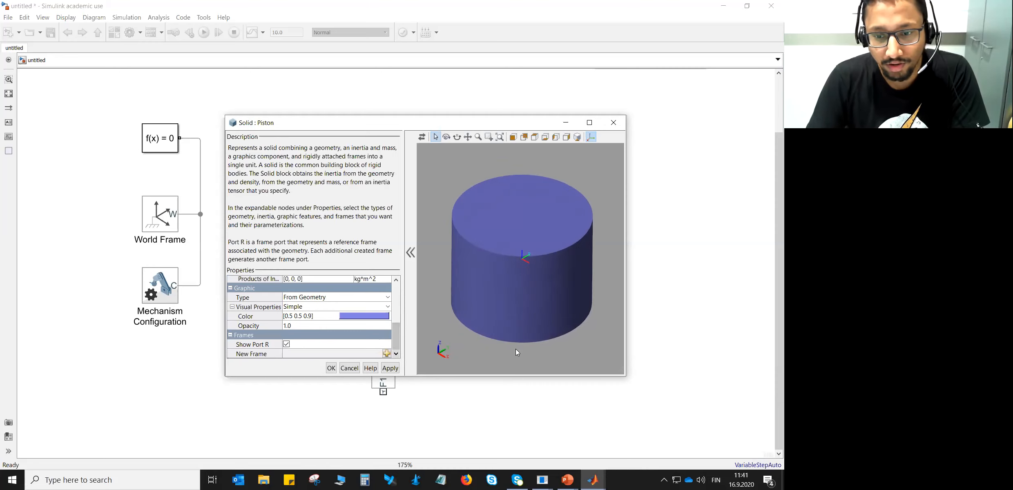
pyautogui.moveTo(549, 351); pyautogui.dragTo(540, 320)
pyautogui.moveTo(605, 274); pyautogui.dragTo(602, 321)
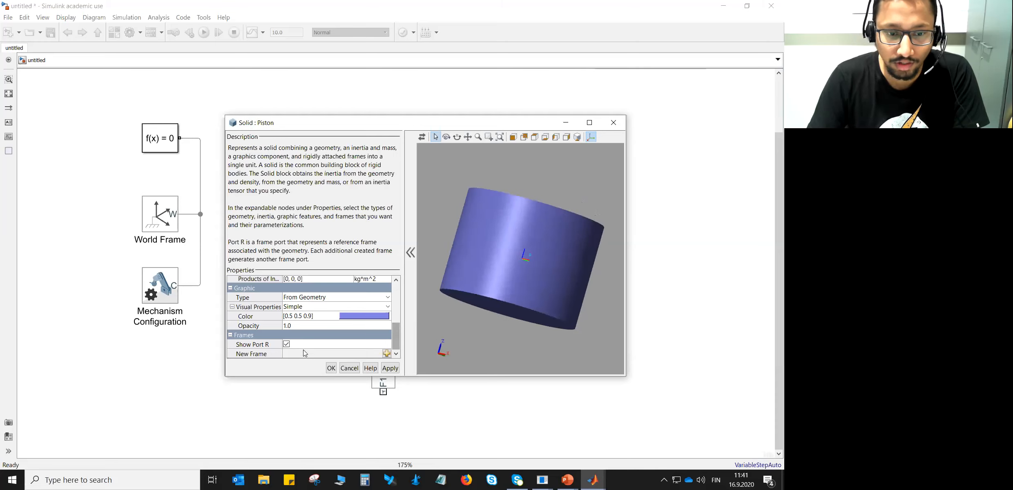
pyautogui.click(386, 352)
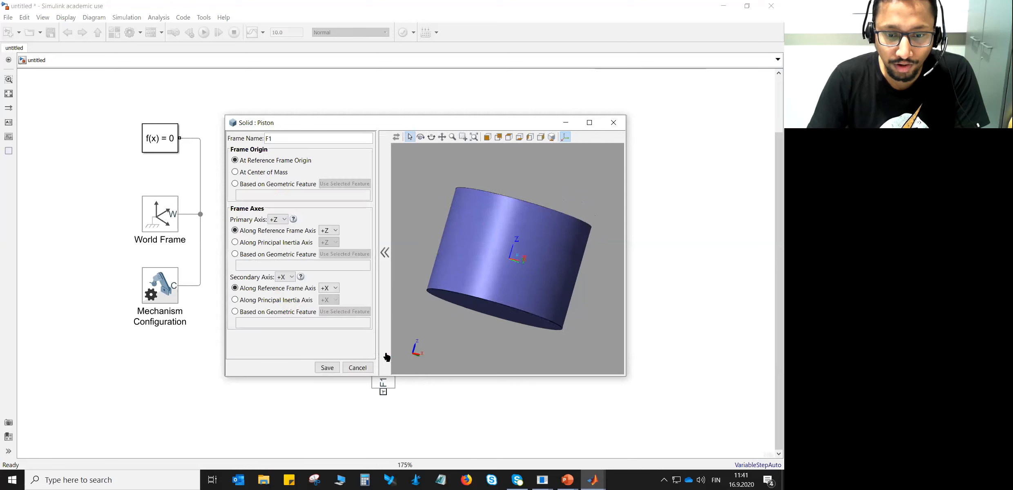
pyautogui.click(236, 184)
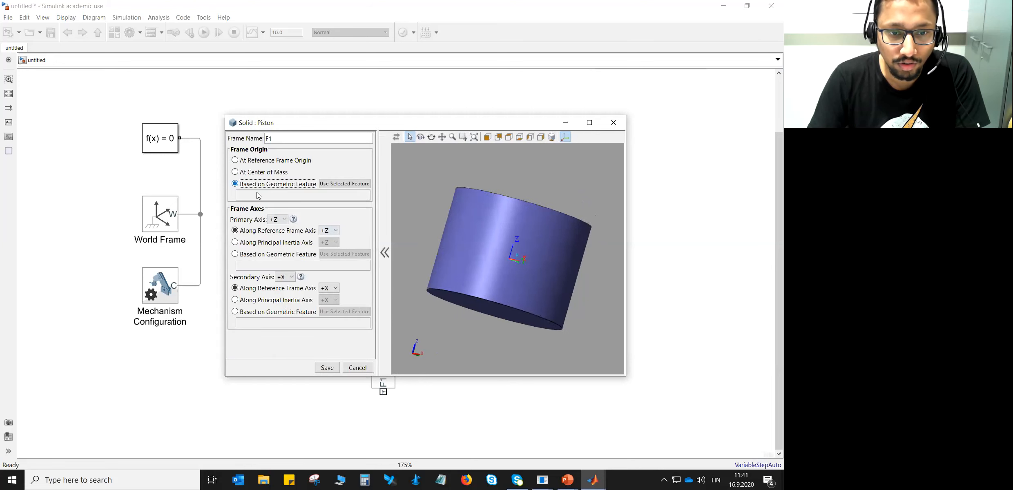
pyautogui.click(476, 302)
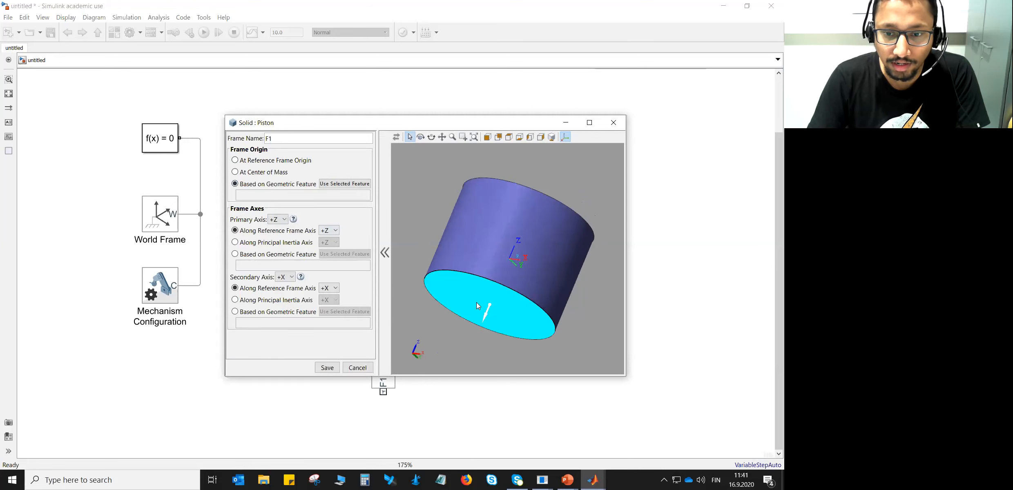
pyautogui.click(346, 185)
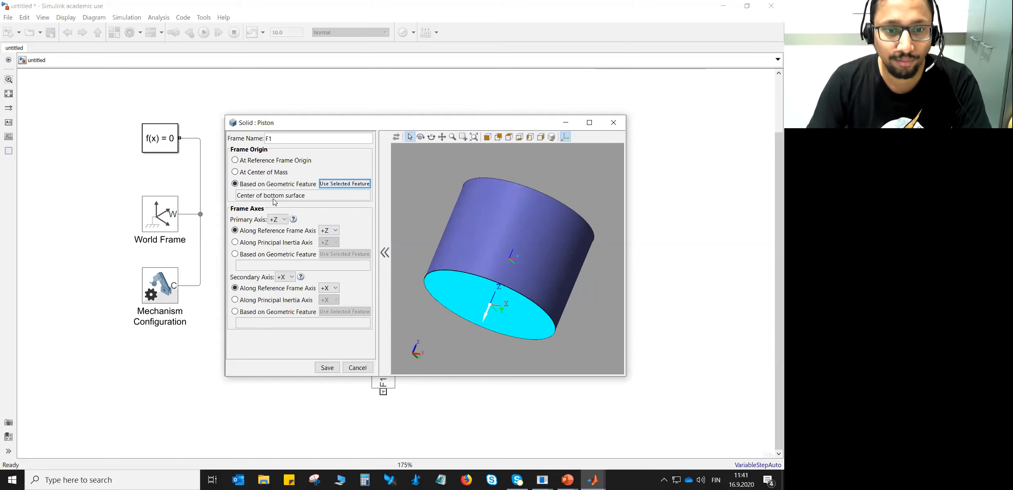
pyautogui.click(328, 368)
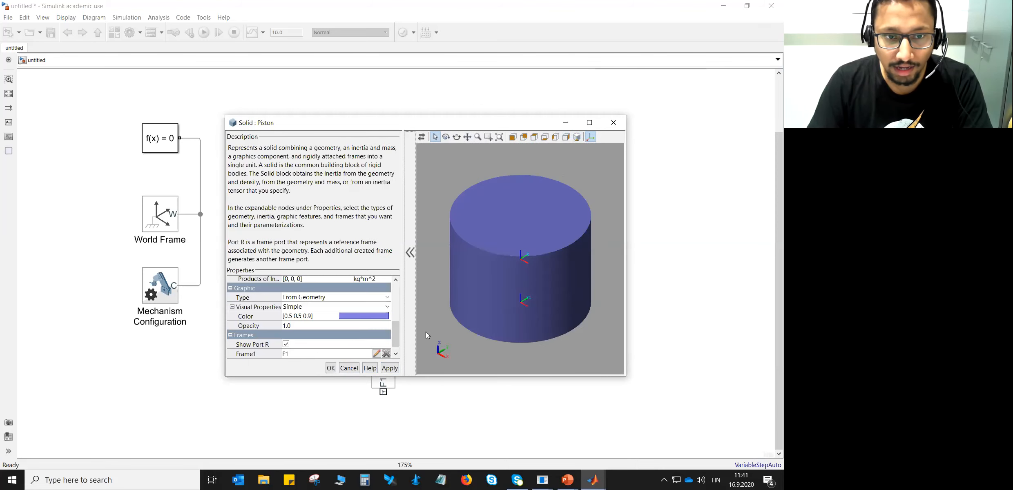
# Check the Piston's frame list and accept the solid's properties.
pyautogui.click(398, 349)
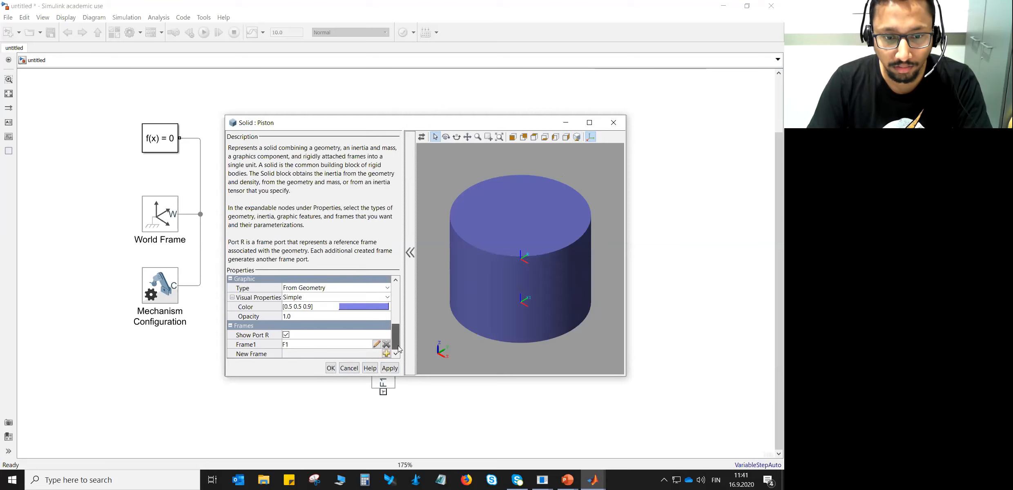
pyautogui.moveTo(398, 332); pyautogui.dragTo(395, 352)
pyautogui.click(331, 370)
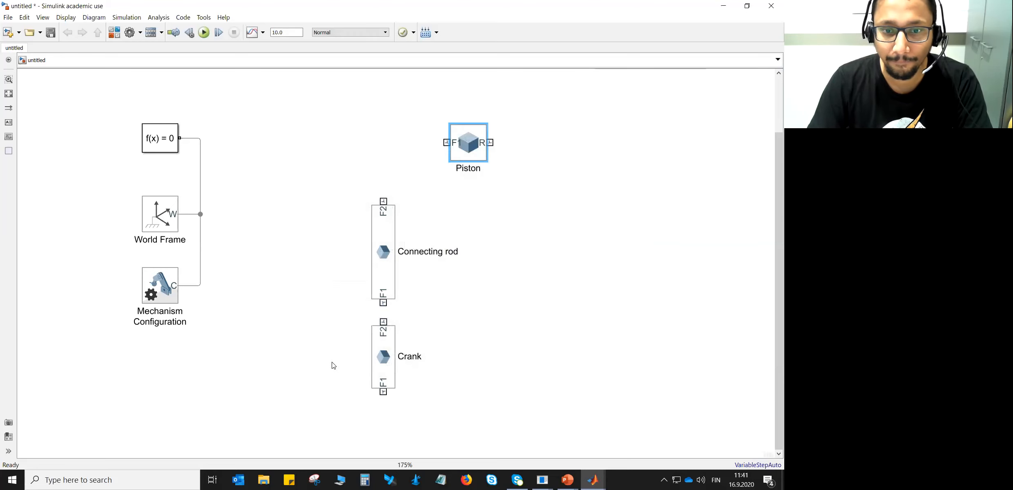
# Place the Piston block above the Connecting rod, rotated so its F1 port faces and aligns with the rod's F2 port.
pyautogui.moveTo(485, 159); pyautogui.dragTo(391, 167)
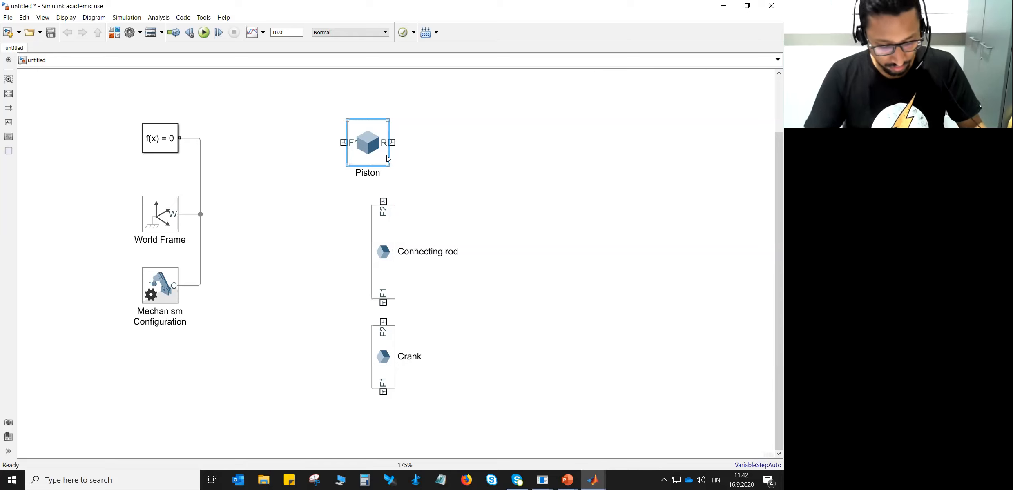
pyautogui.hotkey('ctrl', 'r')
pyautogui.hotkey('ctrl', 'r')
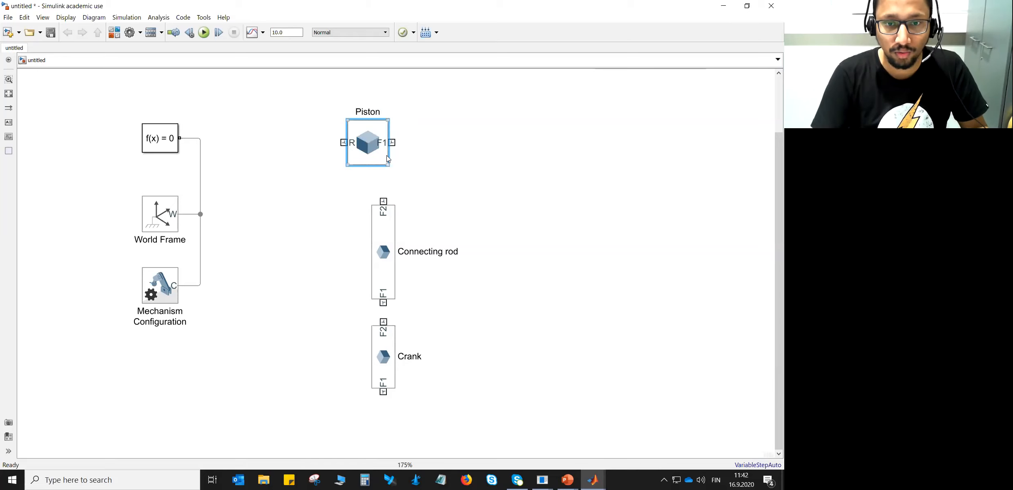
pyautogui.hotkey('ctrl', 'r')
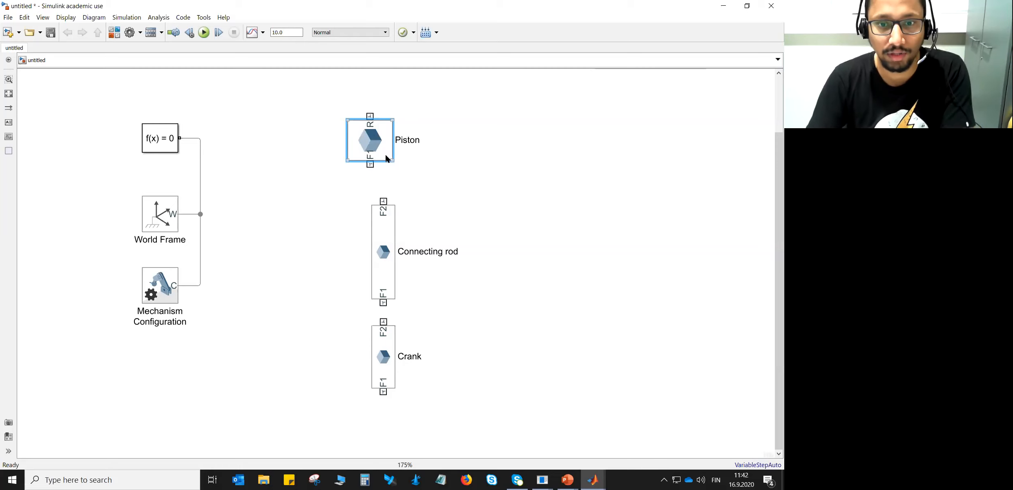
pyautogui.moveTo(393, 161); pyautogui.dragTo(393, 142)
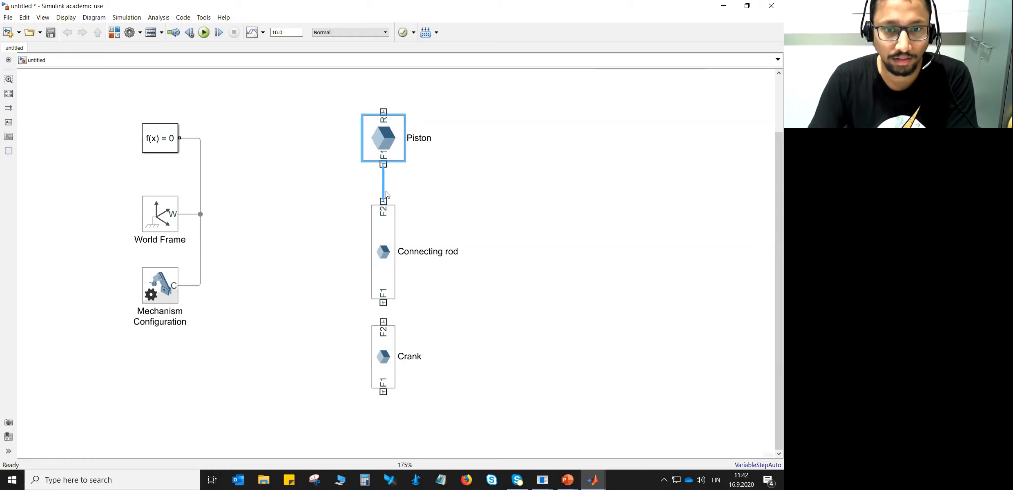
pyautogui.scroll(-1, 410, 204)
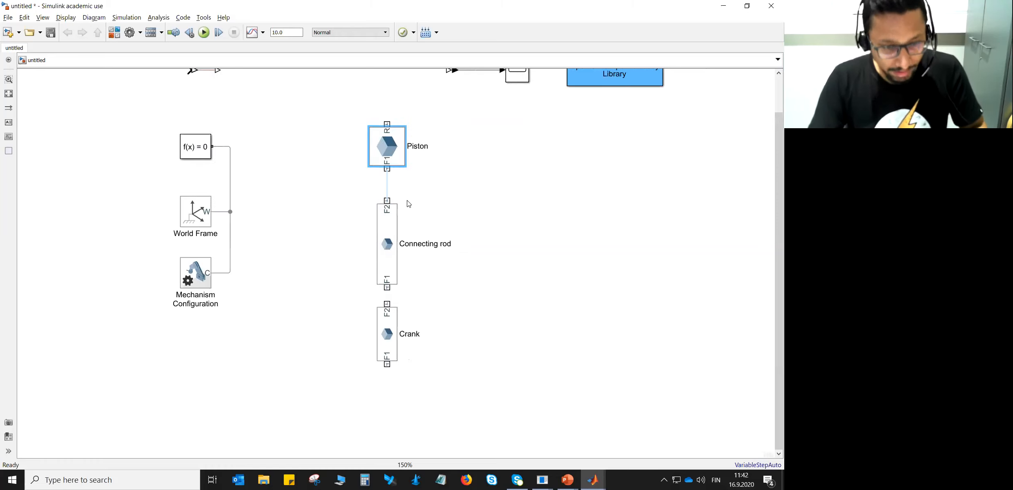
# Review the PowerPoint slides on the bodies, the Piston settings and the four joints, and return to the Simulink model.
pyautogui.hotkey('alt', 'Tab')
pyautogui.hotkey('alt', 'Tab')
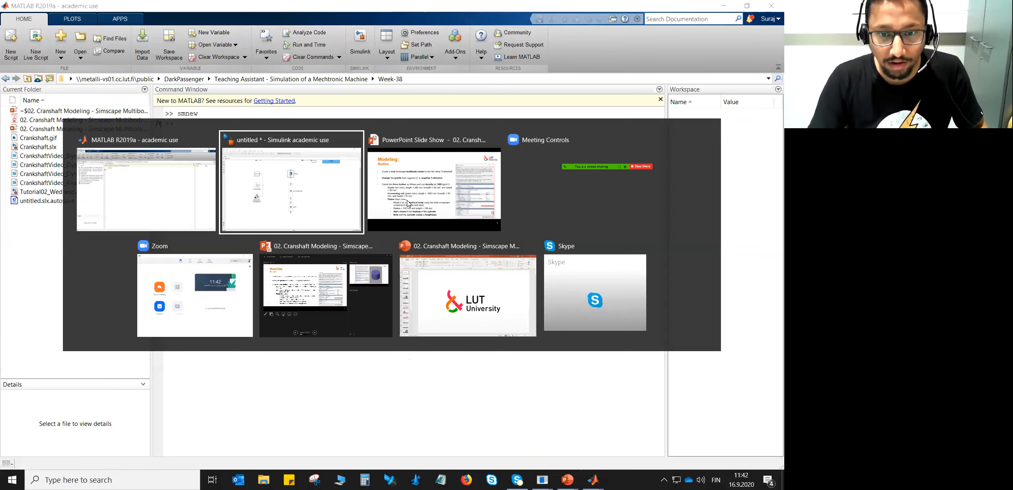
pyautogui.hotkey('alt', 'Tab')
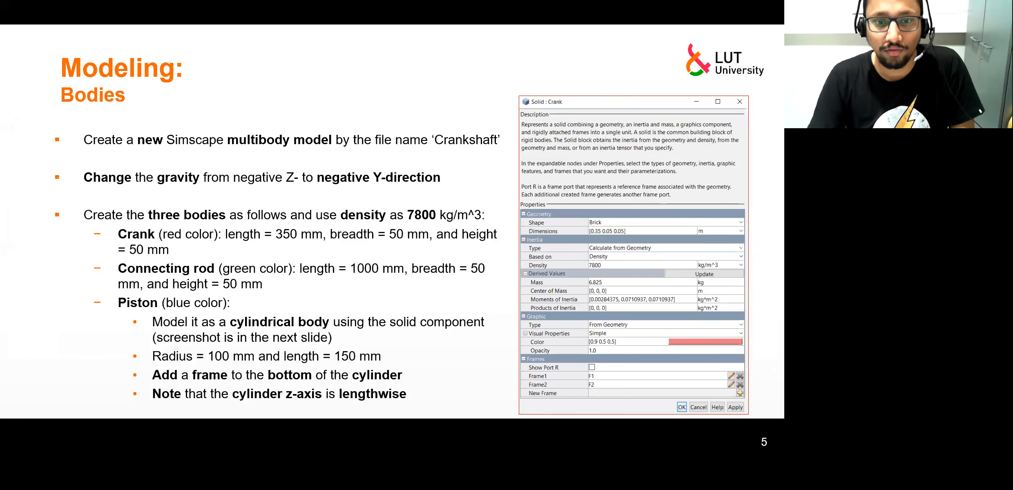
pyautogui.click(547, 276)
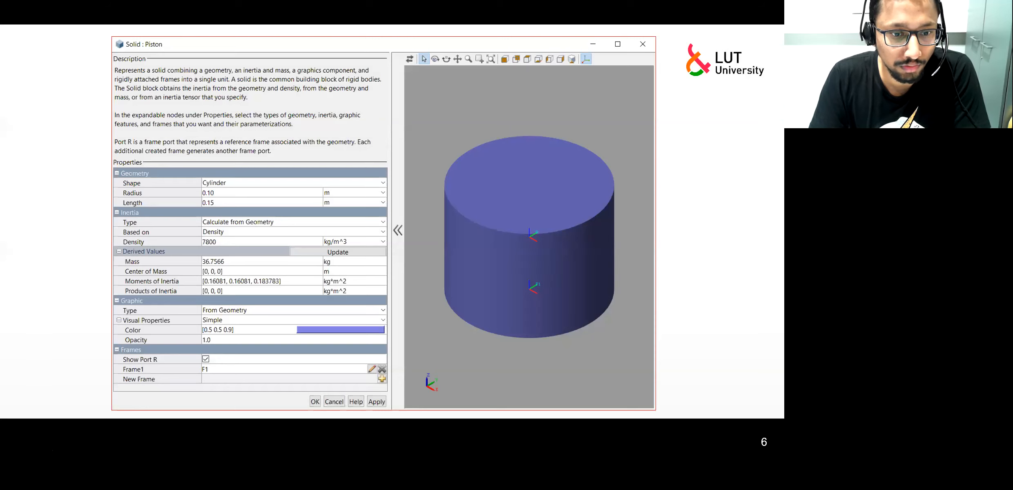
pyautogui.press('Right')
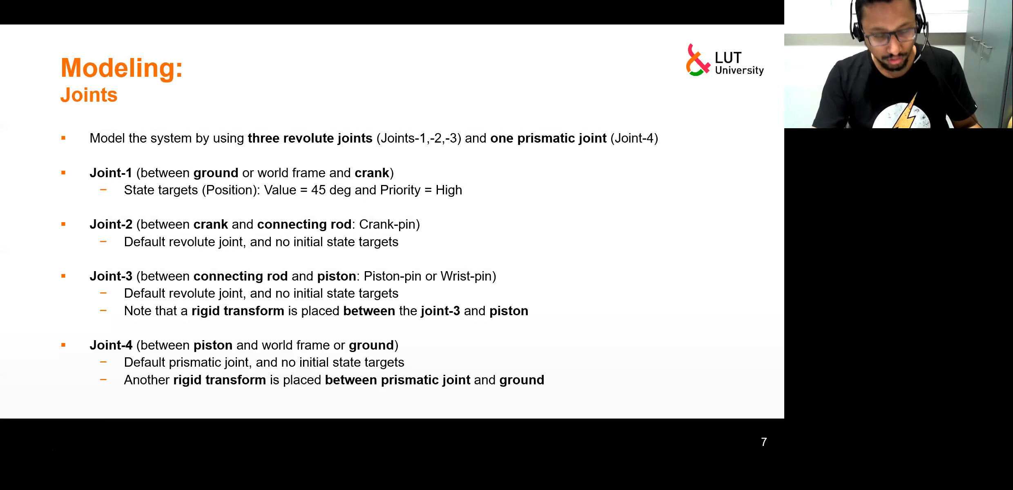
pyautogui.hotkey('alt', 'Tab')
pyautogui.hotkey('alt', 'Tab')
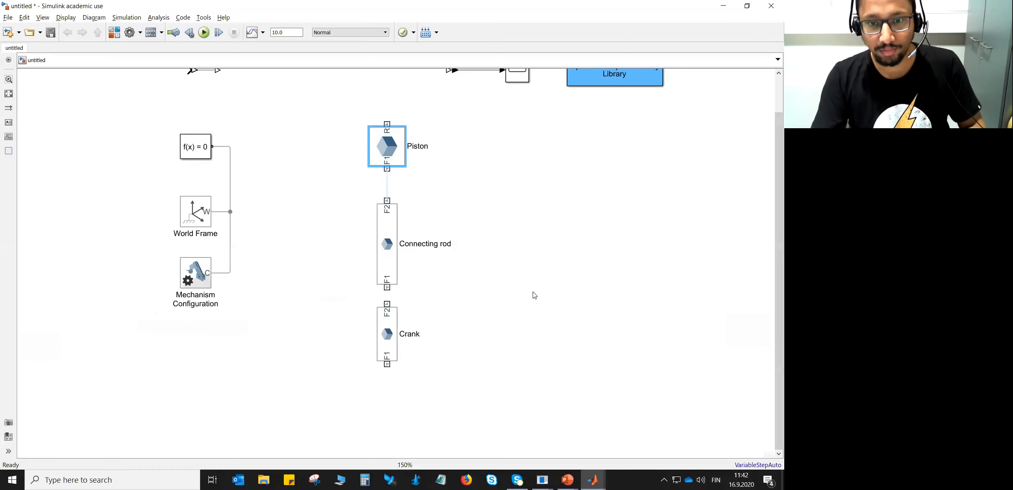
# Insert a Revolute Joint block in the empty area below the Mechanism Configuration and rename it Joint-1.
pyautogui.click(488, 287)
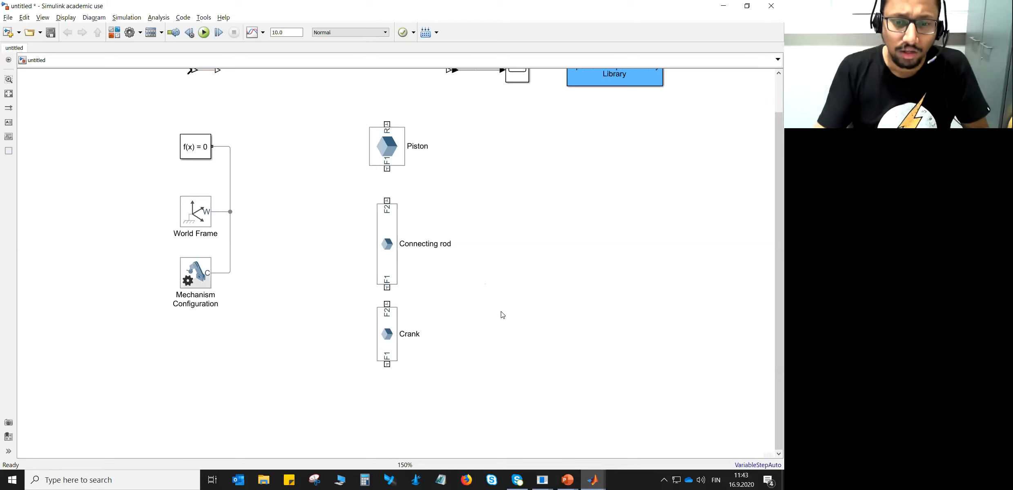
pyautogui.doubleClick(269, 364)
pyautogui.write('re')
pyautogui.press('Return')
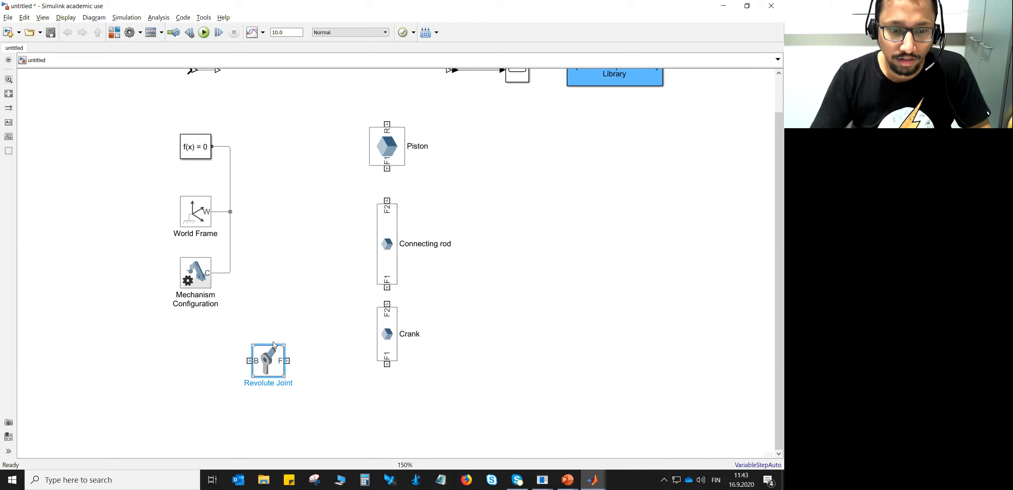
pyautogui.click(268, 361)
pyautogui.click(281, 330)
pyautogui.doubleClick(272, 384)
pyautogui.press('BackSpace')
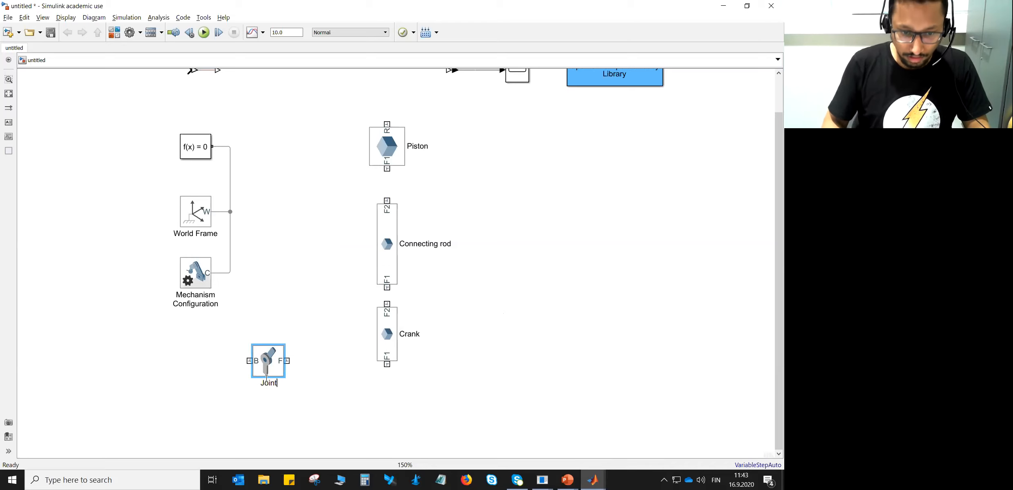
pyautogui.press('End')
pyautogui.write('-1')
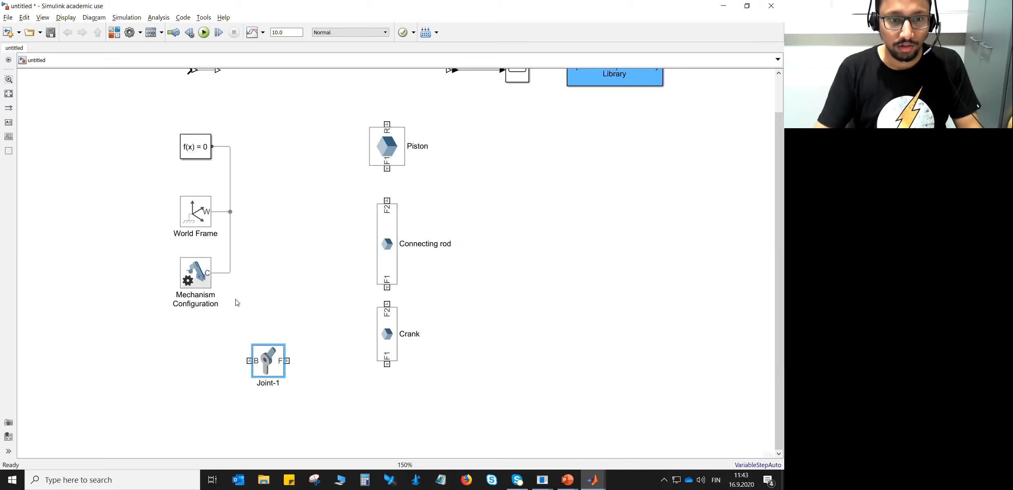
# Reposition the Joint-1 block slightly lower, between the Mechanism Configuration and the Crank's F1 port.
pyautogui.click(268, 362)
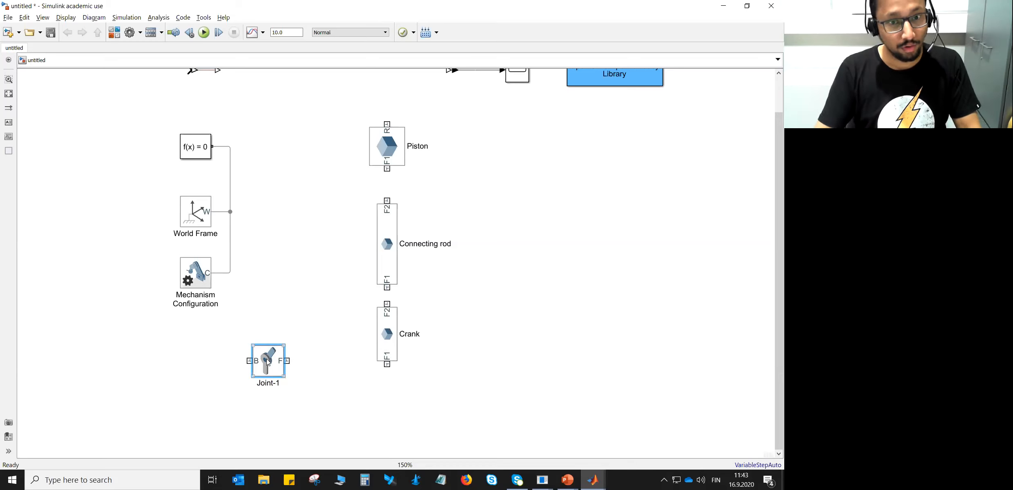
pyautogui.moveTo(268, 362); pyautogui.dragTo(281, 366)
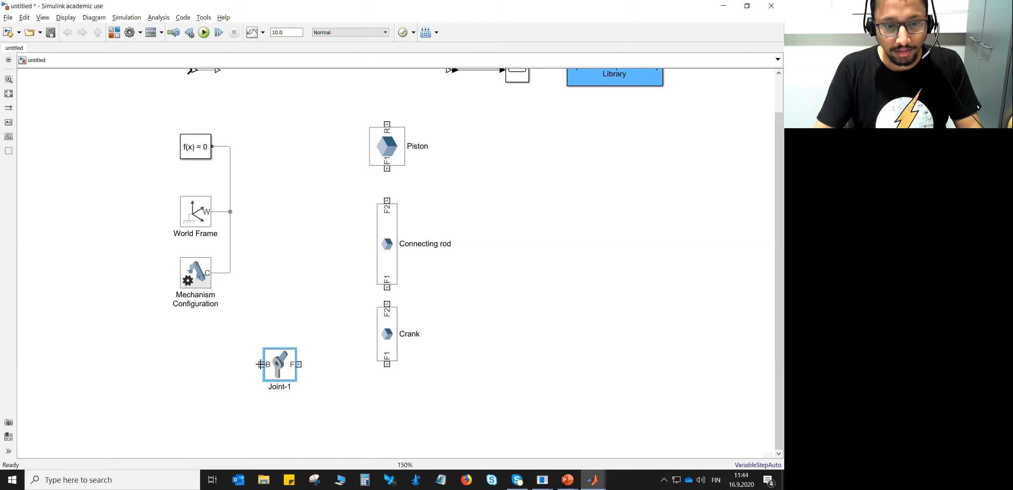
pyautogui.click(392, 345)
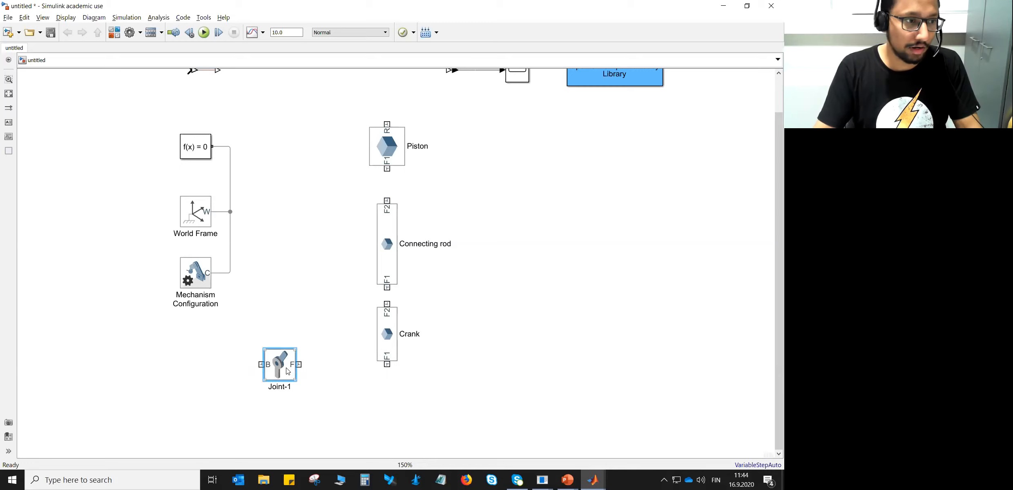
pyautogui.moveTo(289, 374); pyautogui.dragTo(292, 381)
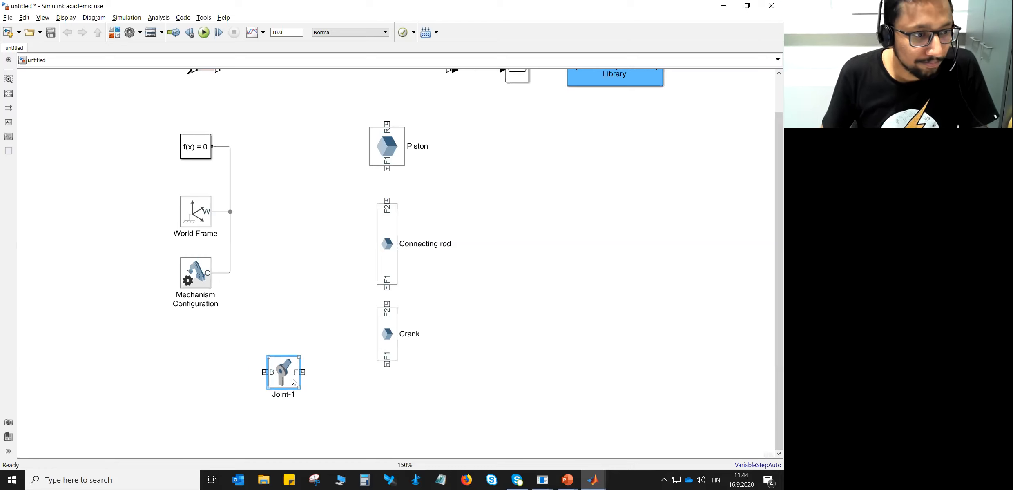
pyautogui.moveTo(284, 374); pyautogui.dragTo(285, 377)
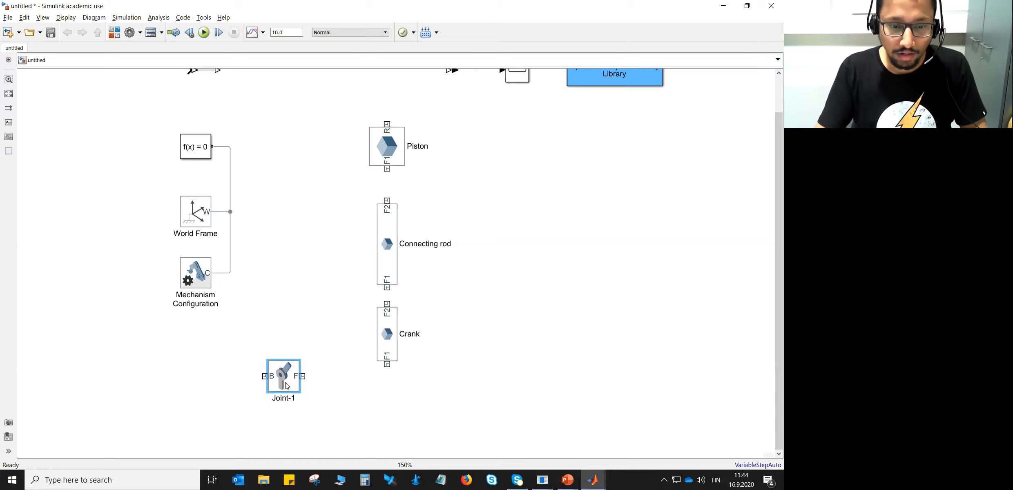
# Specify a position target of 45 deg with High (desired) priority for the Joint-1 revolute joint.
pyautogui.doubleClick(285, 378)
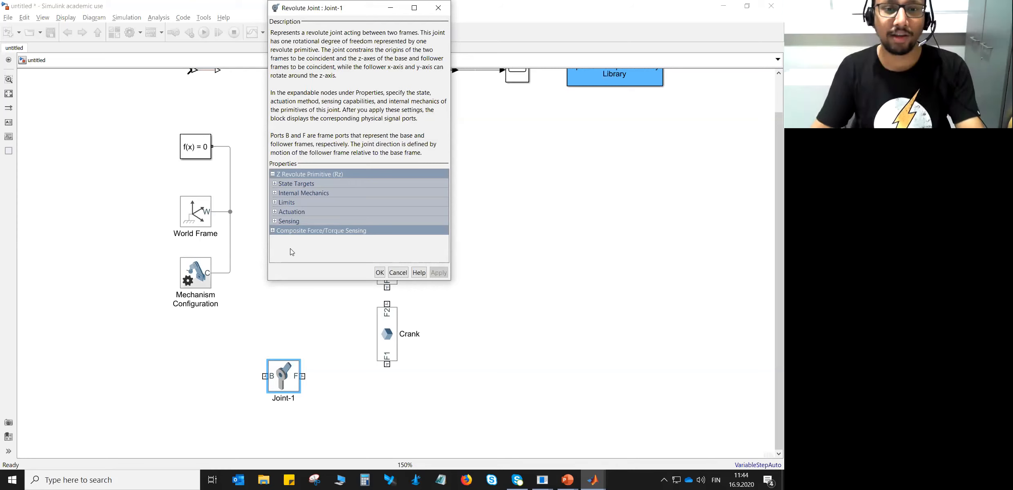
pyautogui.click(274, 184)
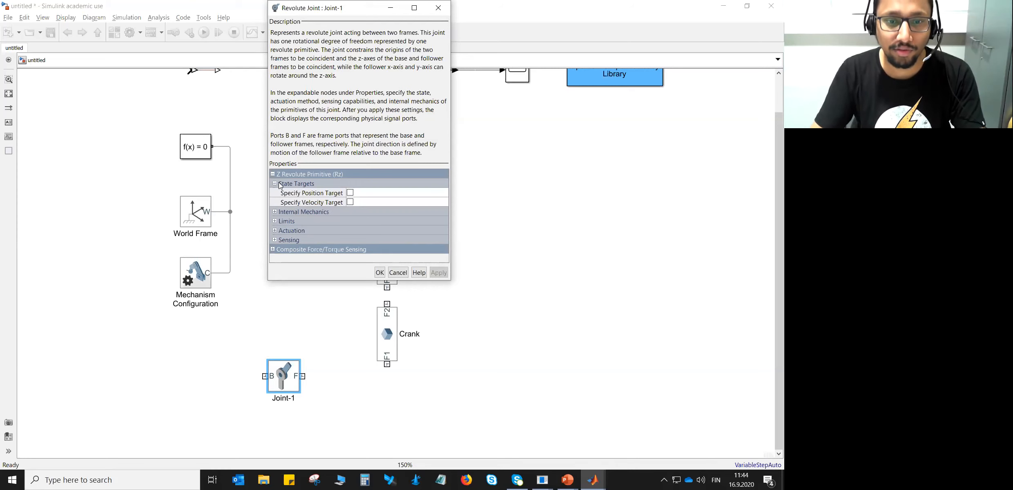
pyautogui.click(350, 194)
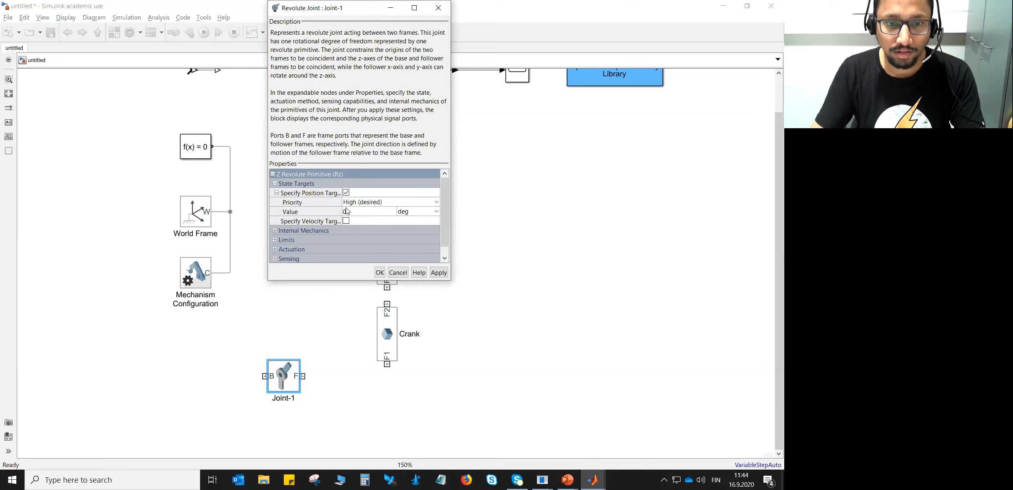
pyautogui.click(348, 211)
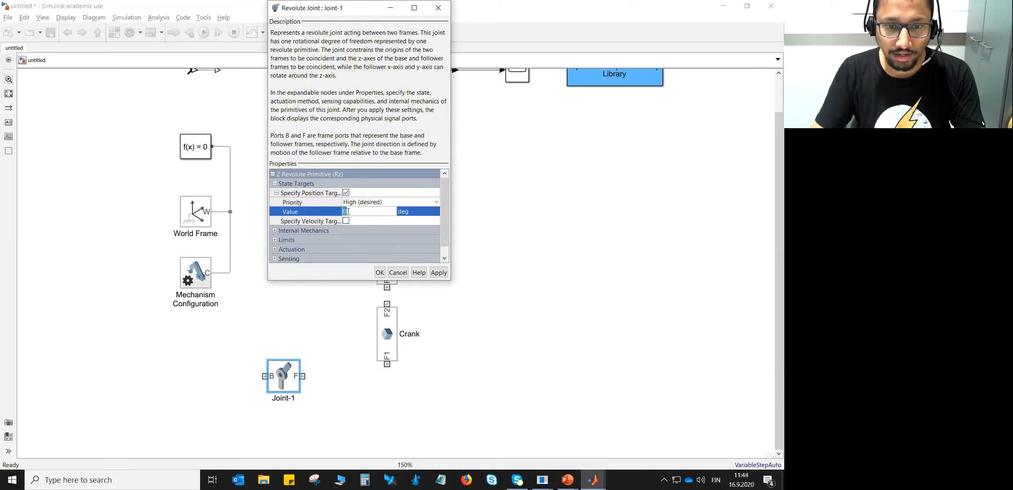
pyautogui.click(427, 212)
pyautogui.click(436, 212)
pyautogui.click(435, 212)
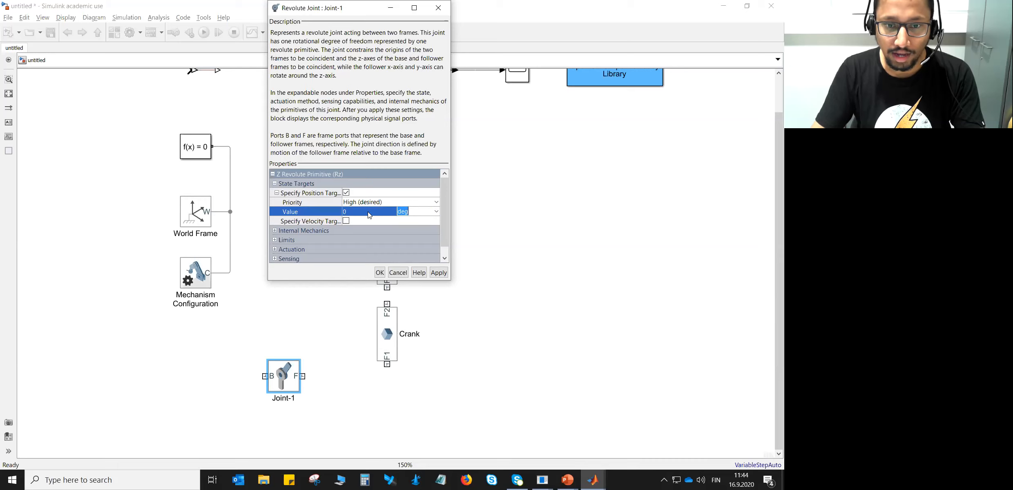
pyautogui.click(365, 212)
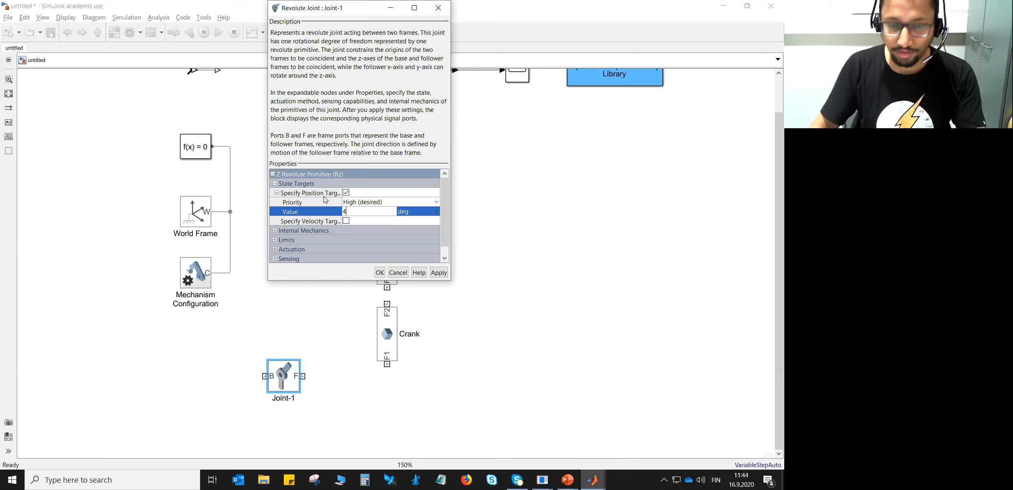
pyautogui.write('45')
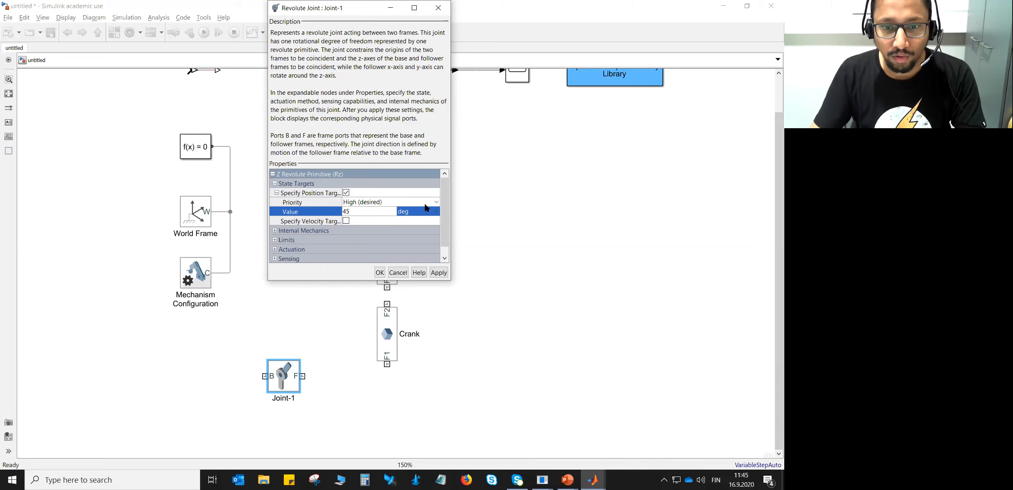
pyautogui.click(422, 201)
pyautogui.click(422, 200)
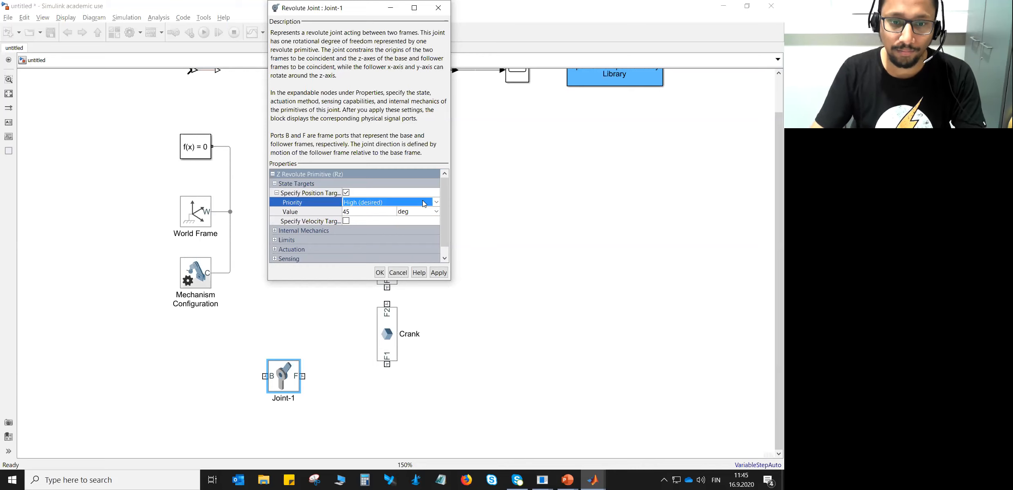
pyautogui.click(380, 272)
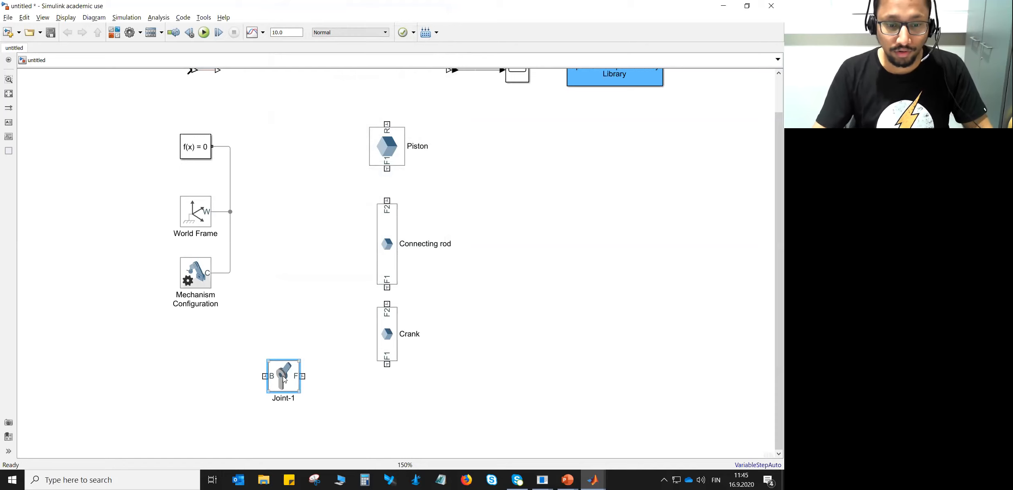
pyautogui.click(389, 304)
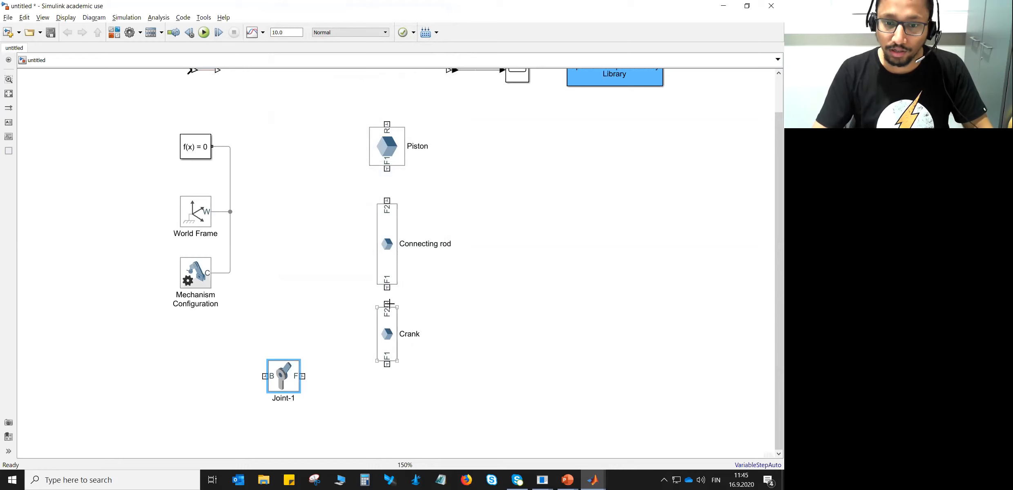
pyautogui.click(296, 388)
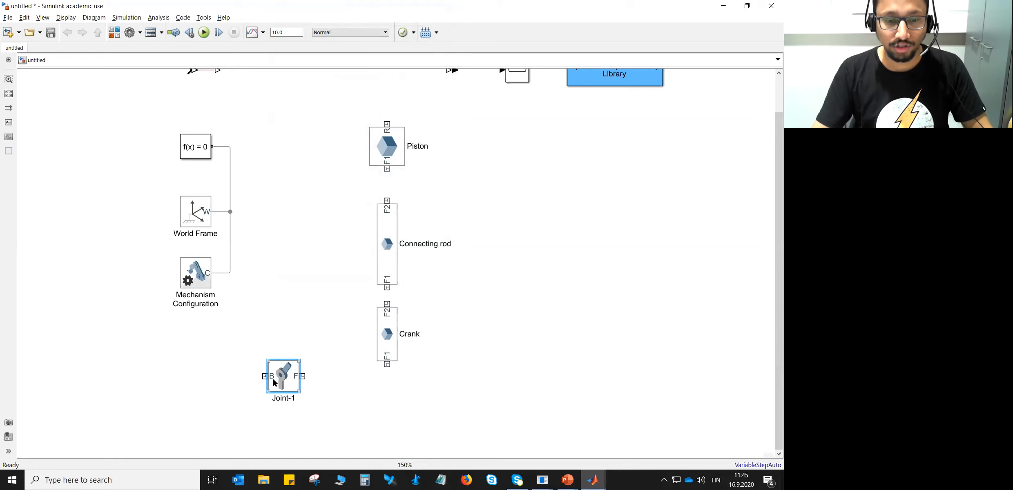
# Insert a Revolute Joint block beside the Connecting rod and Crank and name it "Joint-2 (Crank-pin)" on two lines.
pyautogui.doubleClick(472, 294)
pyautogui.write('rev')
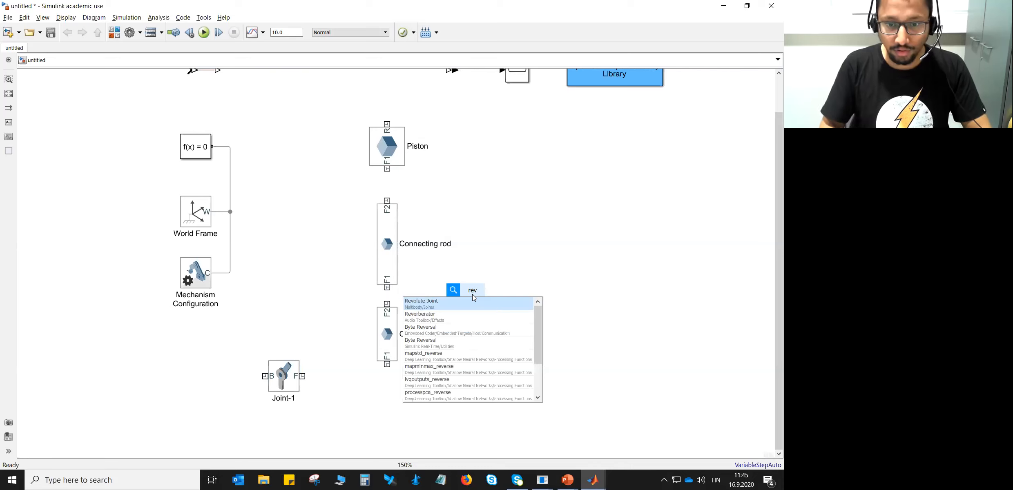
pyautogui.press('Return')
pyautogui.doubleClick(477, 316)
pyautogui.press('BackSpace')
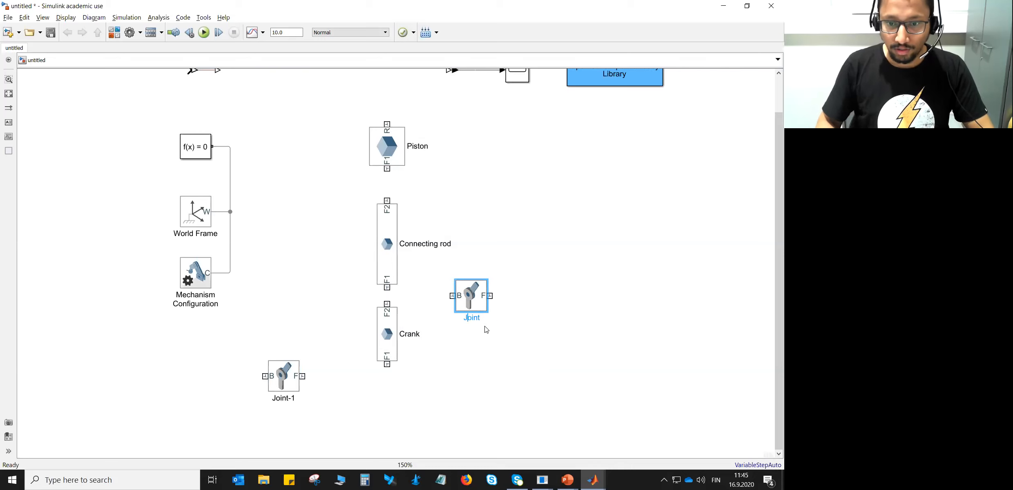
pyautogui.press('End')
pyautogui.write('-2')
pyautogui.press('Return')
pyautogui.write('(')
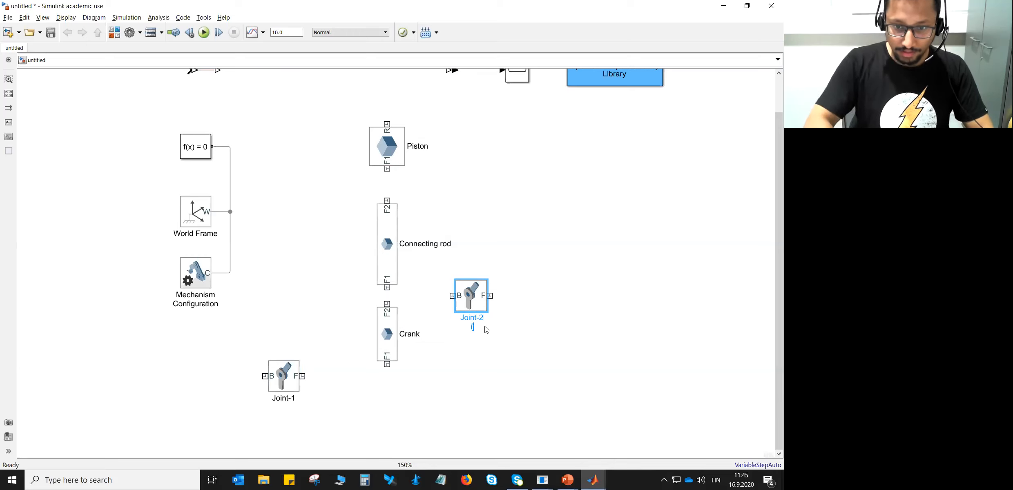
pyautogui.write('Crank-')
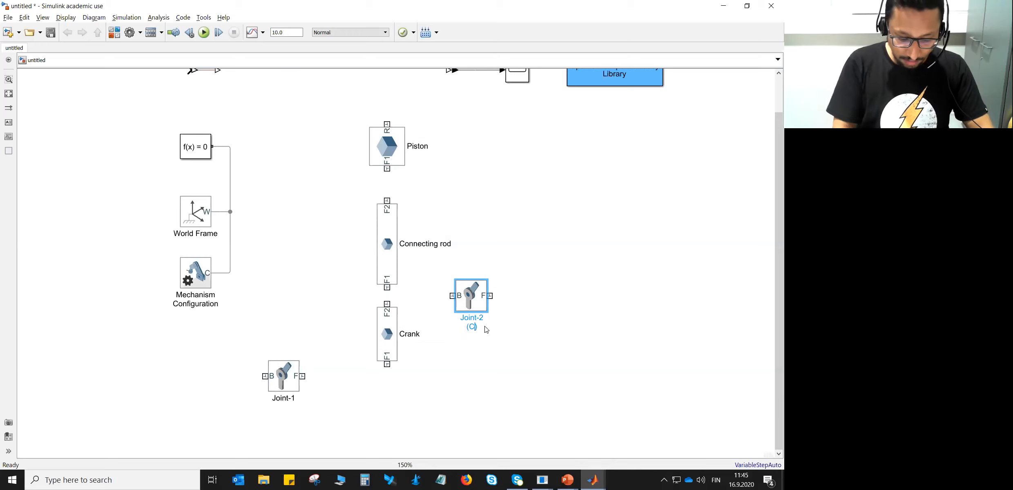
pyautogui.write('pin)')
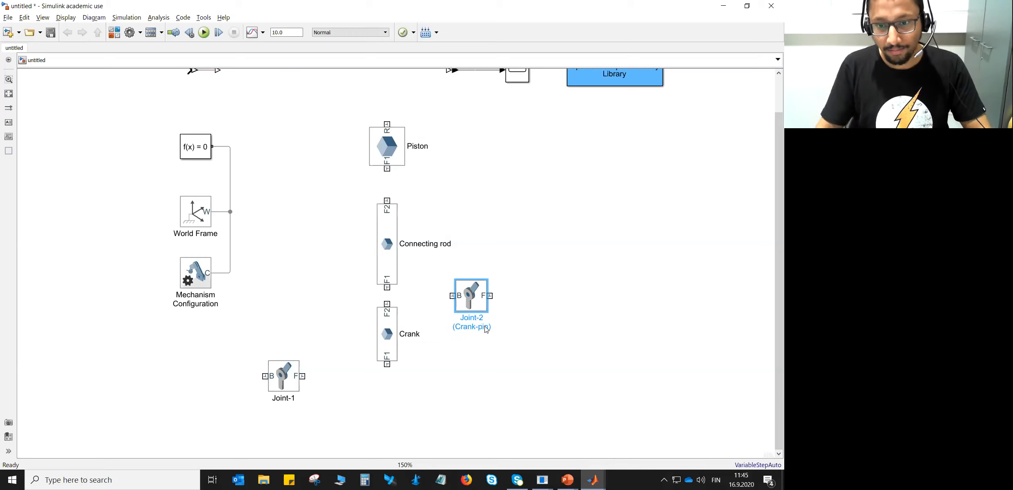
pyautogui.press('Escape')
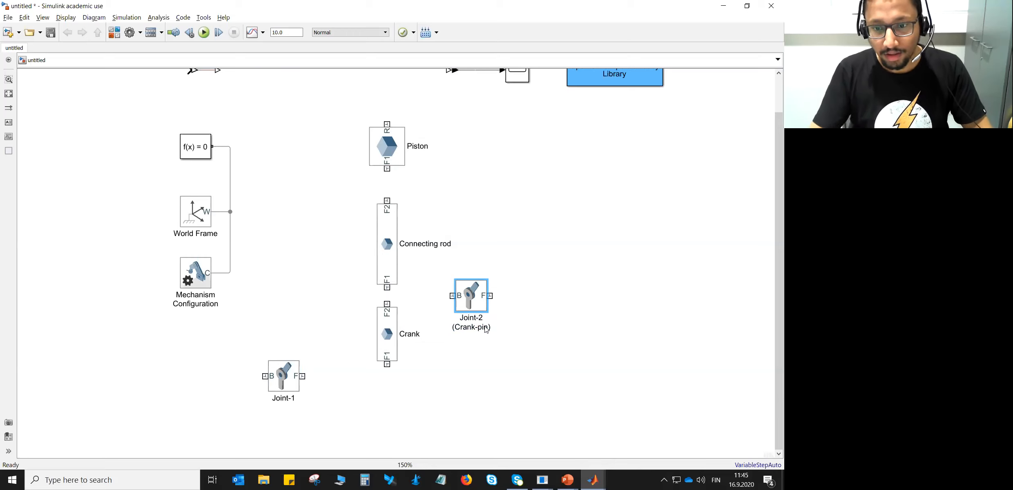
# Rotate Joint-2 so its F port faces up, and place it between the Connecting rod and the lowered Crank.
pyautogui.doubleClick(482, 296)
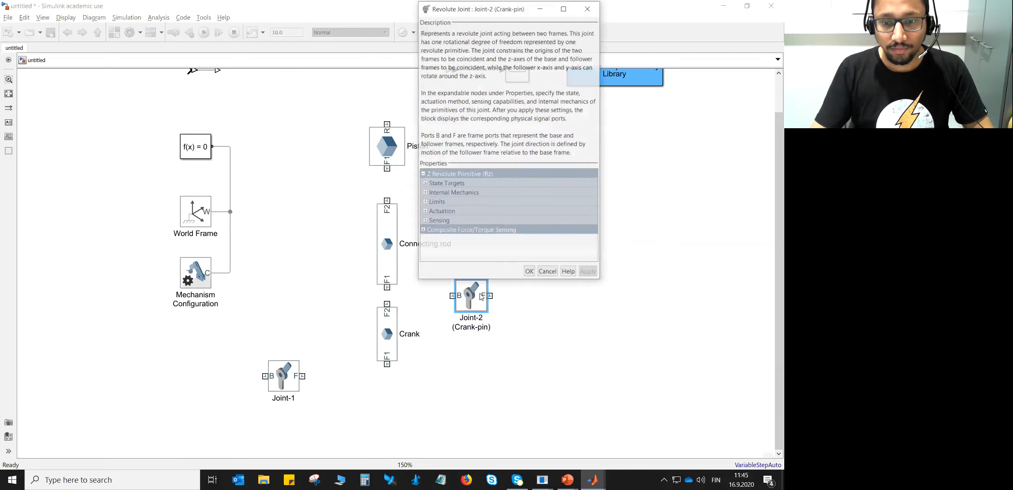
pyautogui.click(587, 8)
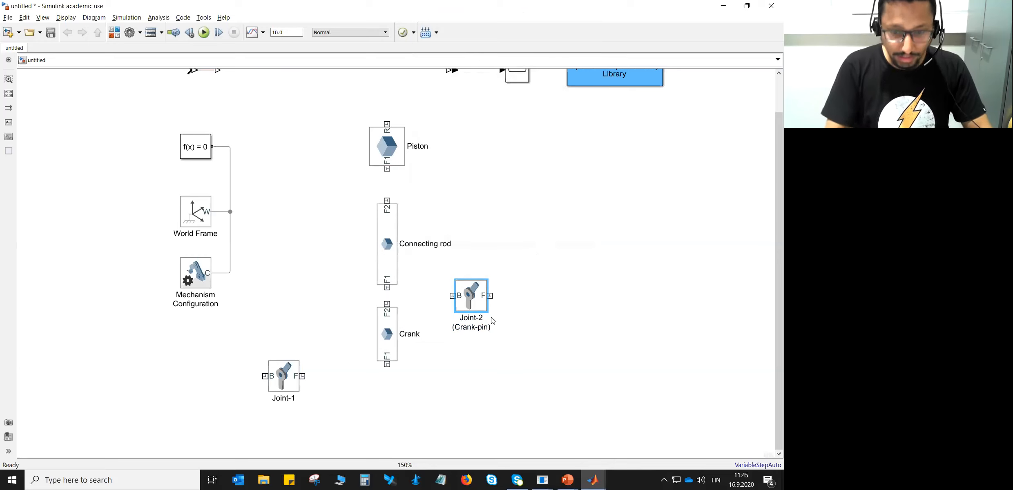
pyautogui.hotkey('ctrl', 'r')
pyautogui.hotkey('ctrl', 'r')
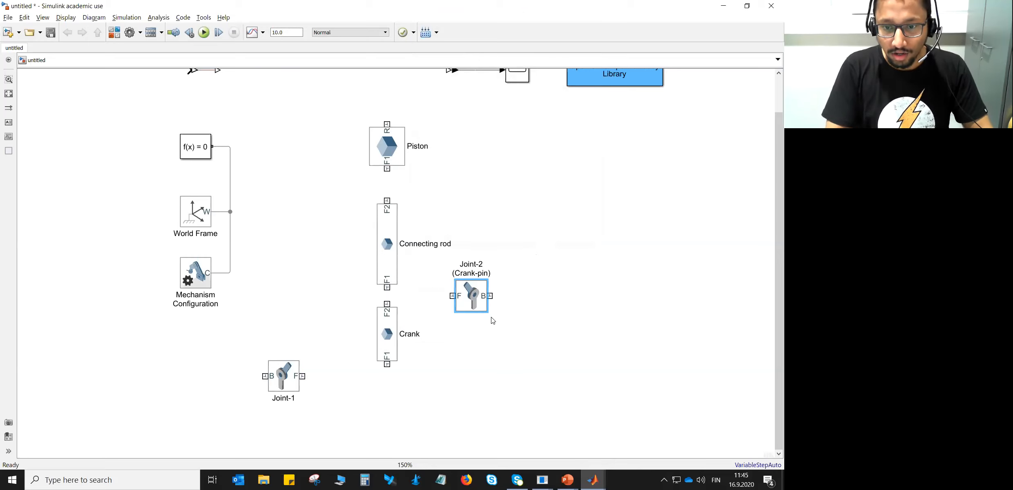
pyautogui.hotkey('ctrl', 'r')
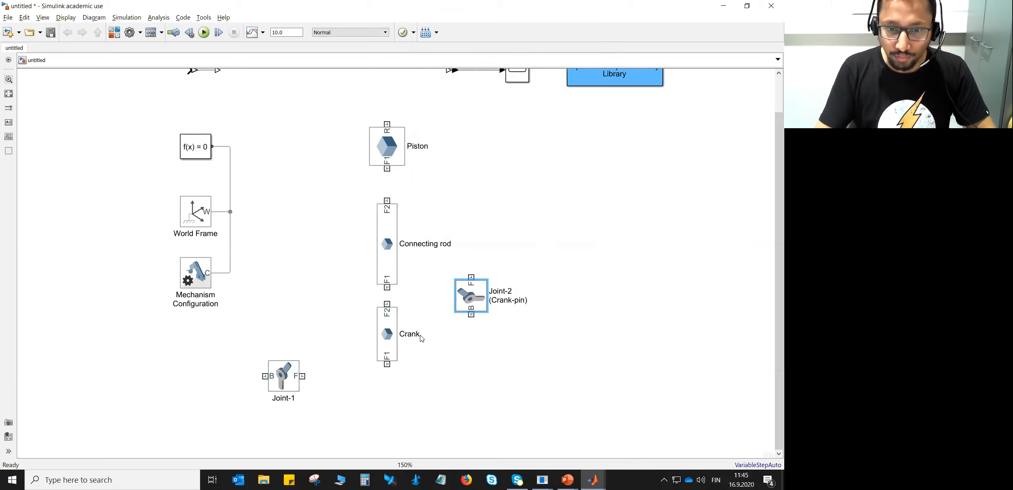
pyautogui.moveTo(390, 341); pyautogui.dragTo(392, 368)
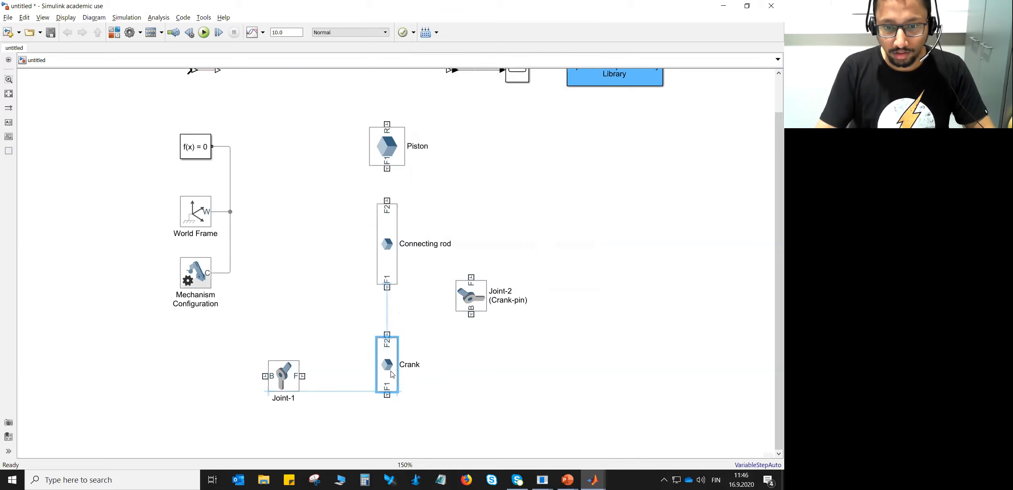
pyautogui.moveTo(470, 306); pyautogui.dragTo(386, 314)
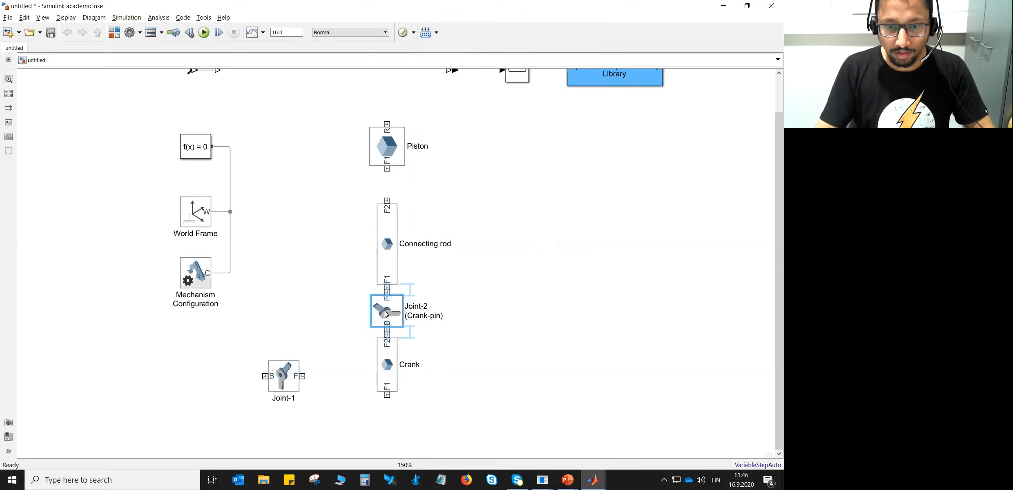
# Space Joint-2 and the Crank farther apart below the Connecting rod, deleting the automatic connection lines between them.
pyautogui.moveTo(389, 362); pyautogui.dragTo(389, 386)
pyautogui.click(387, 346)
pyautogui.press('Delete')
pyautogui.click(391, 307)
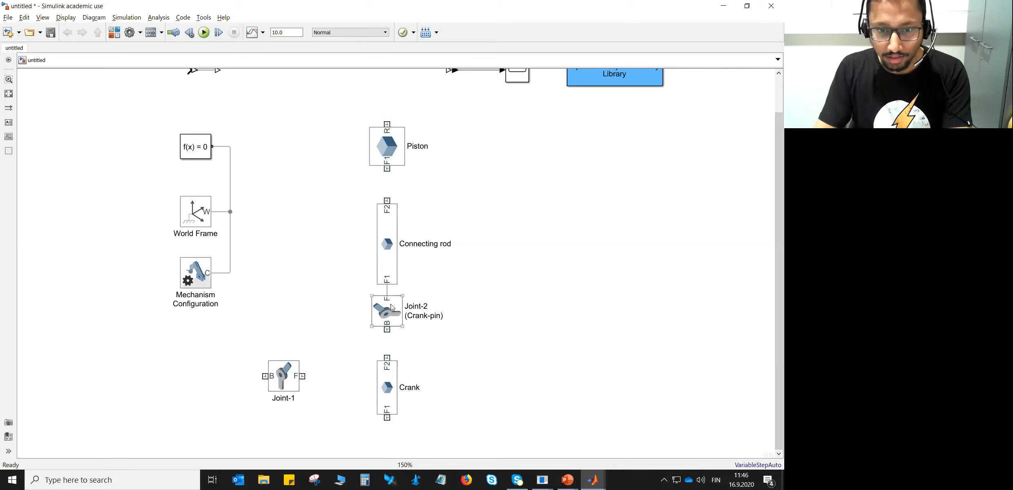
pyautogui.moveTo(393, 314); pyautogui.dragTo(392, 324)
pyautogui.click(388, 301)
pyautogui.press('Delete')
# Move the Joint-1 block lower so it lines up with the Crank's F1 port.
pyautogui.click(387, 372)
pyautogui.moveTo(287, 384); pyautogui.dragTo(300, 424)
pyautogui.click(451, 387)
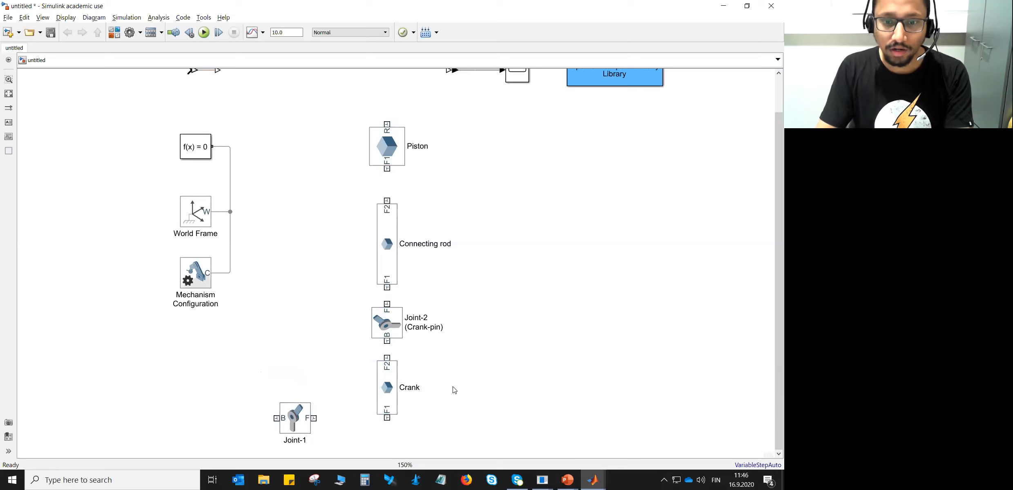
pyautogui.click(448, 244)
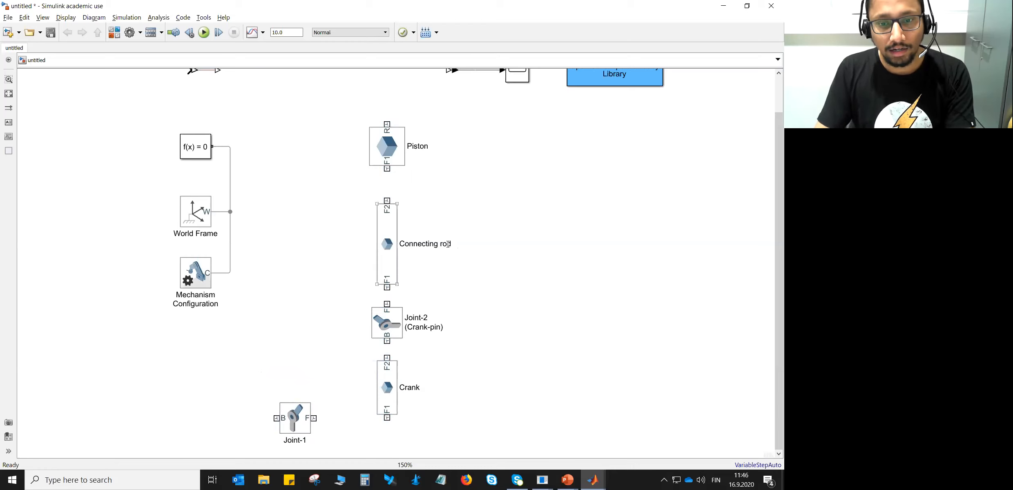
pyautogui.click(421, 263)
# Raise the Piston to widen the gap above the Connecting rod, and place a copy of Joint-2 beside that gap.
pyautogui.moveTo(393, 146); pyautogui.dragTo(393, 112)
pyautogui.click(393, 324)
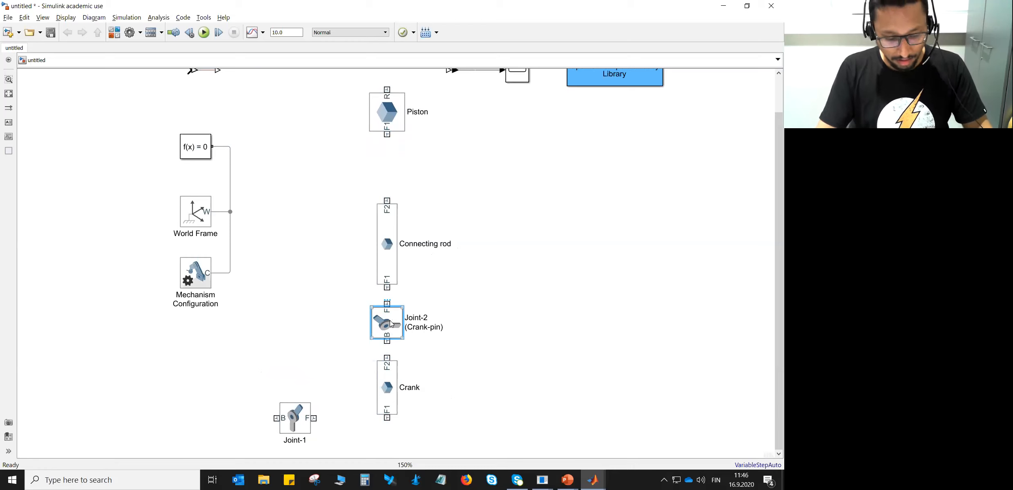
pyautogui.moveTo(390, 324); pyautogui.dragTo(478, 179)
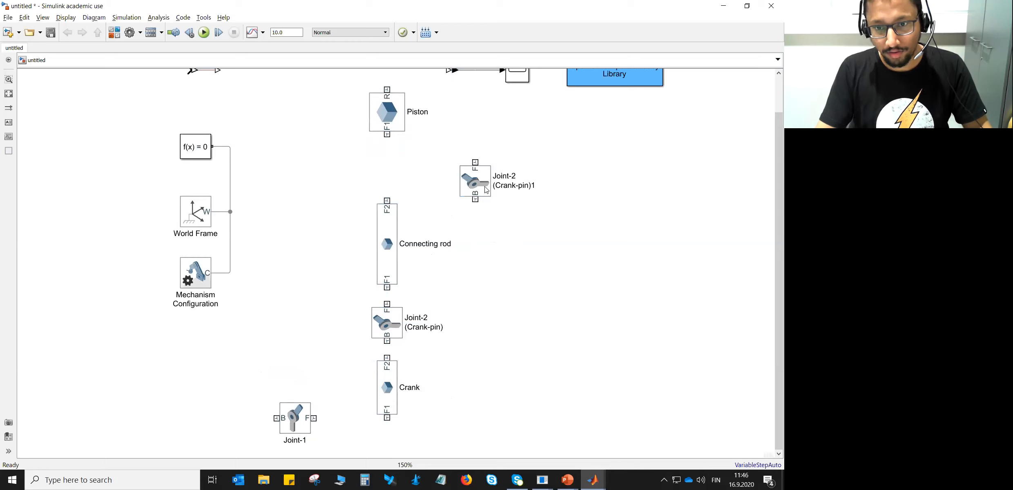
# Rename the copied revolute joint as "Joint-3 (Piston-pin)".
pyautogui.click(516, 176)
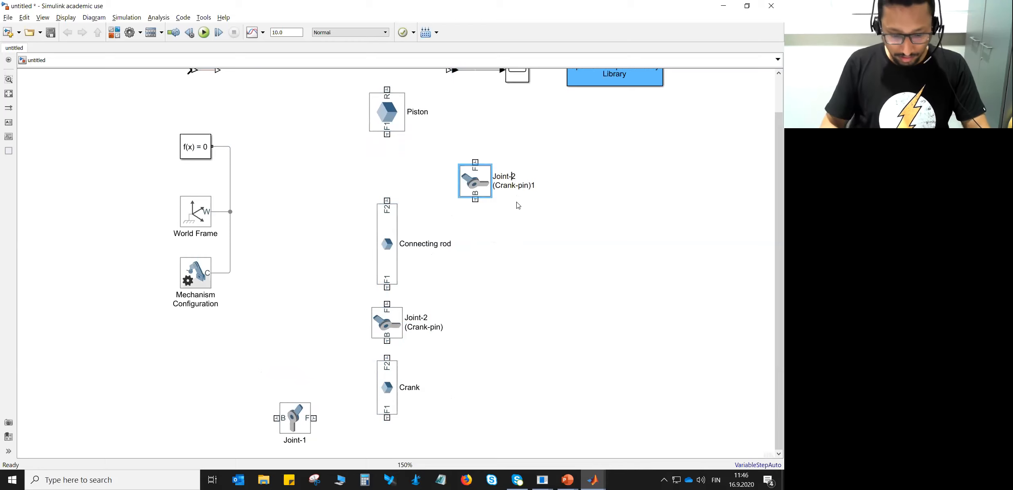
pyautogui.write('3')
pyautogui.press('Delete')
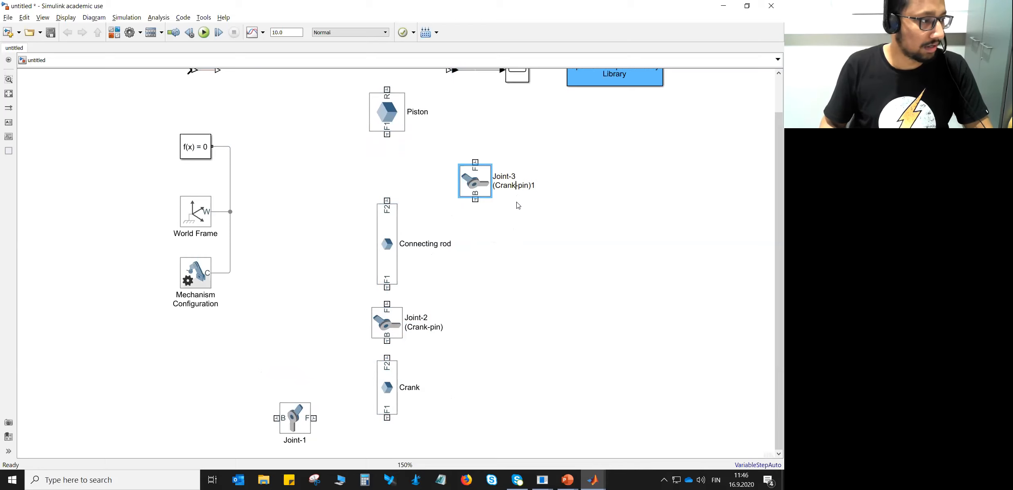
pyautogui.write('Piston')
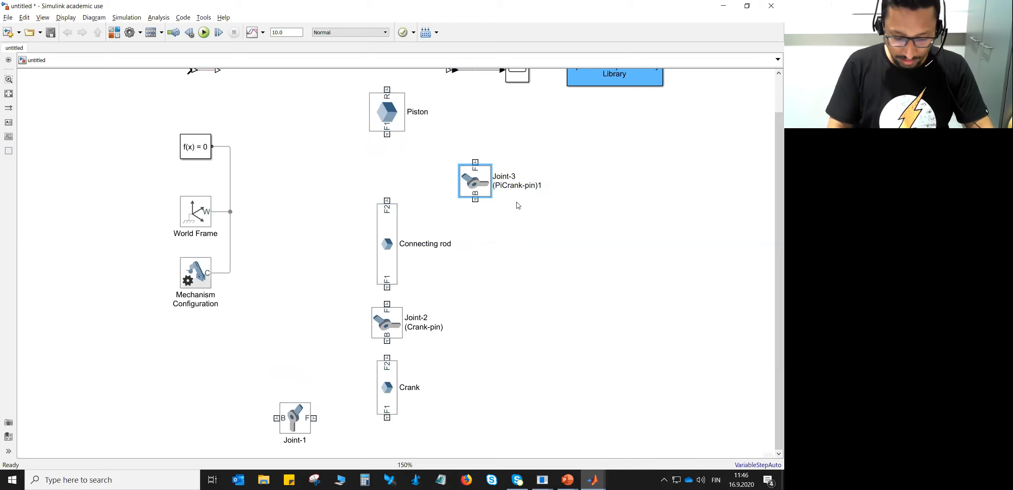
pyautogui.press('Delete')
pyautogui.press('Delete')
pyautogui.press('Delete')
pyautogui.press('Delete')
pyautogui.press('Delete')
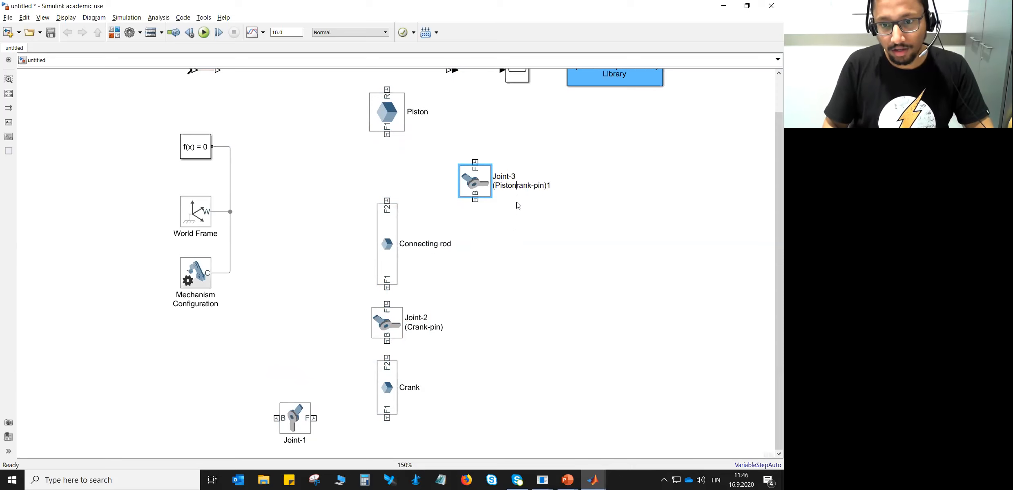
pyautogui.press('Delete')
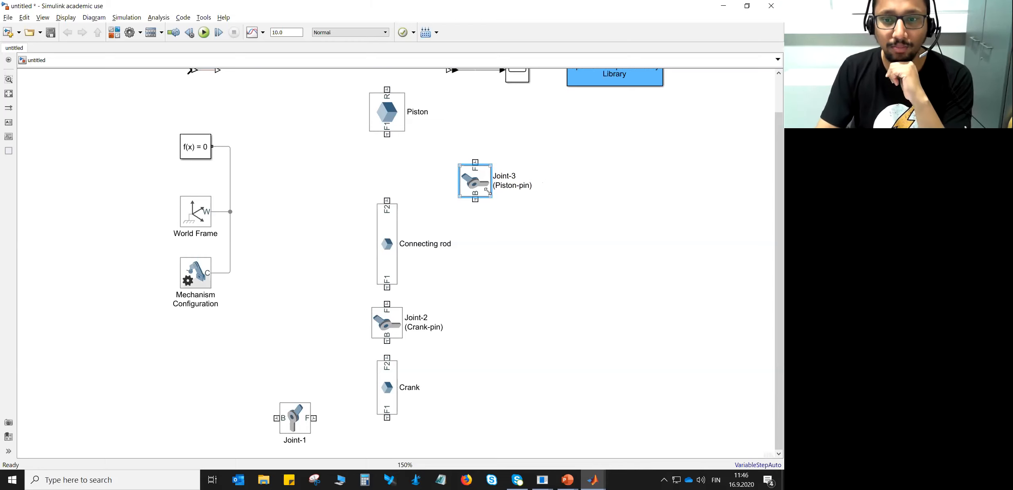
# Place Joint-3 between the Piston and the Connecting rod, and shorten the Connecting rod and Crank blocks to even out the spacing.
pyautogui.moveTo(474, 186); pyautogui.dragTo(395, 216)
pyautogui.click(393, 226)
pyautogui.click(389, 379)
pyautogui.moveTo(395, 362); pyautogui.dragTo(388, 382)
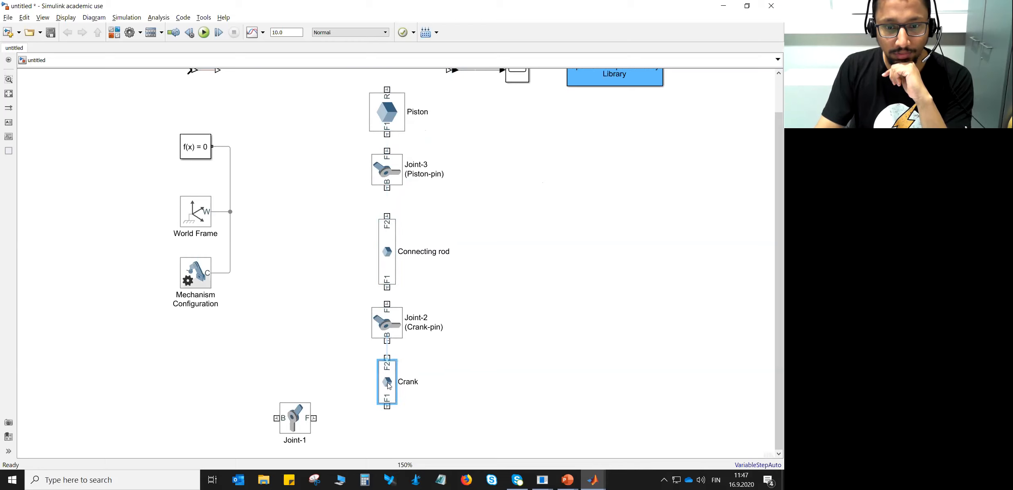
pyautogui.moveTo(388, 165); pyautogui.dragTo(388, 175)
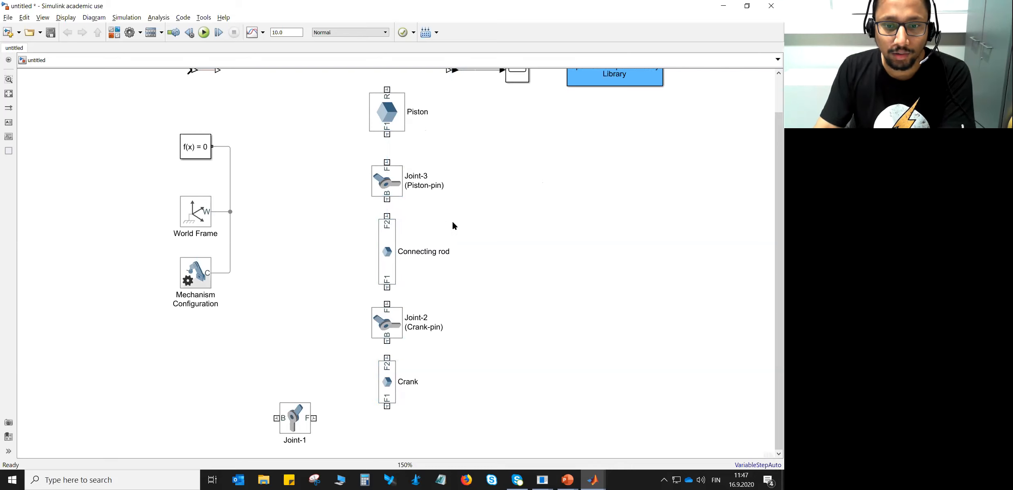
# Move the Joint-1 block slightly up and closer to the Crank's F1 port.
pyautogui.click(403, 127)
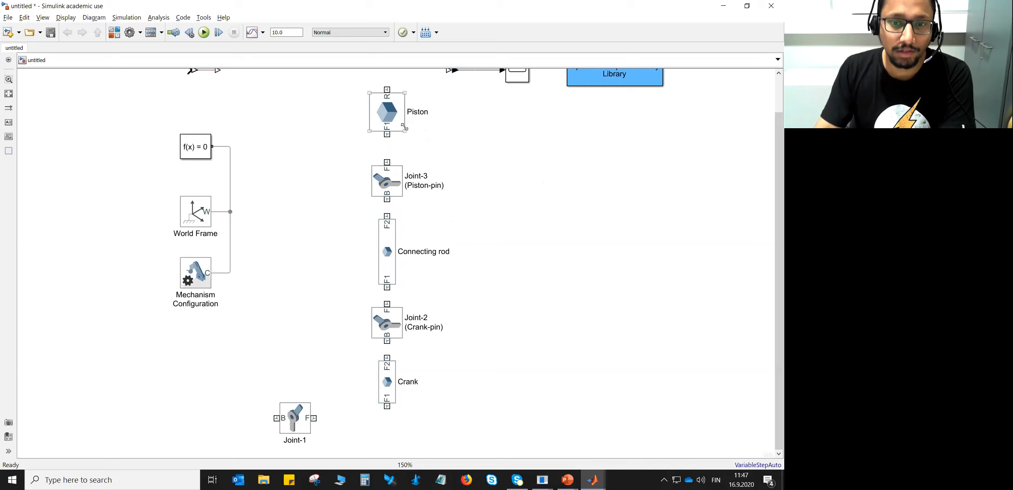
pyautogui.click(373, 140)
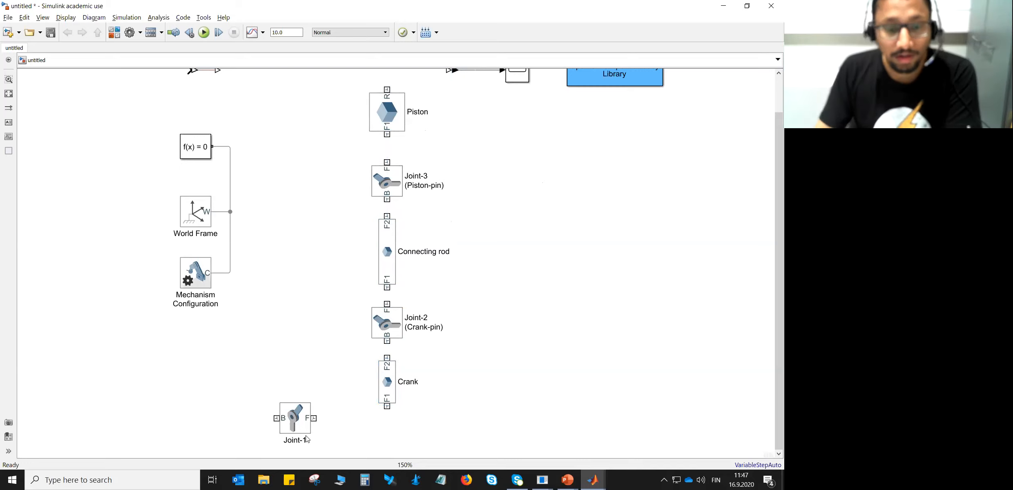
pyautogui.moveTo(301, 425); pyautogui.dragTo(307, 414)
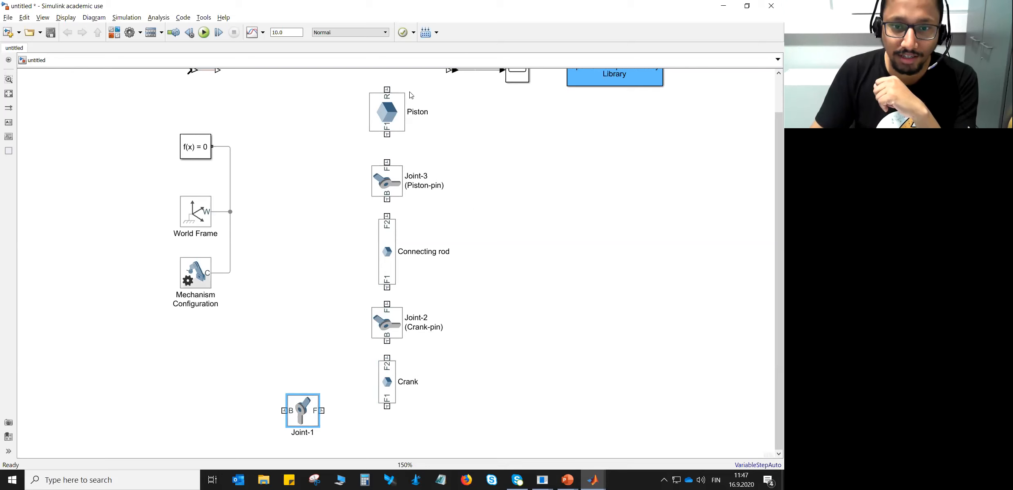
# Examine the Piston's F1 frame definition with its frames displayed on the solid, and close it without changing anything.
pyautogui.doubleClick(389, 119)
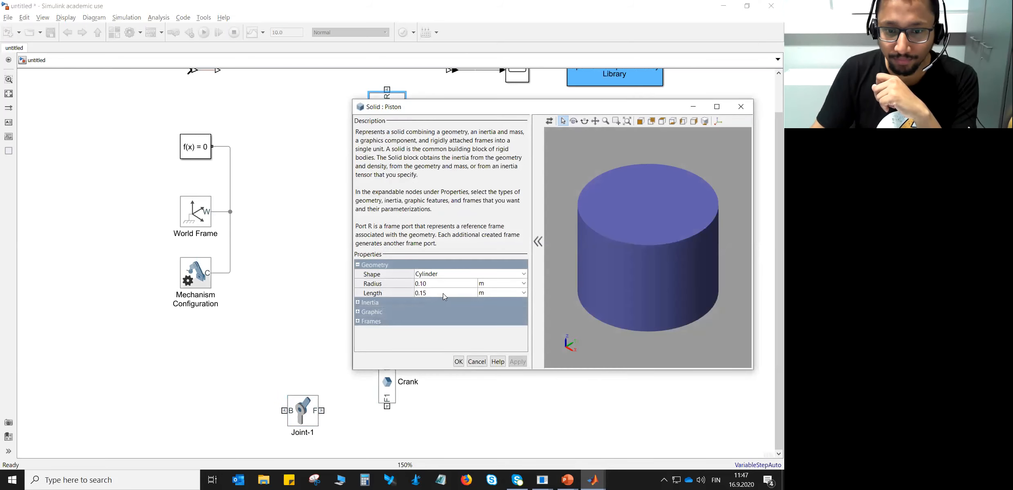
pyautogui.click(358, 321)
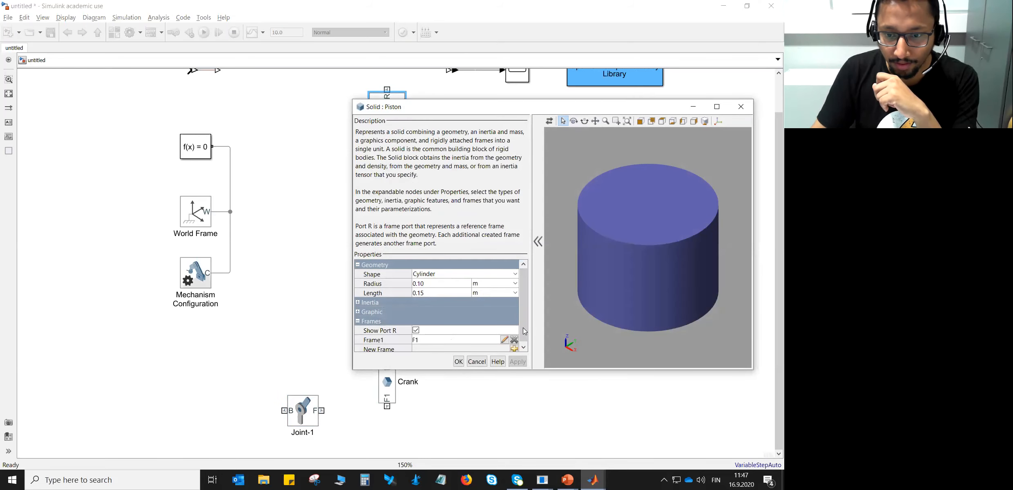
pyautogui.scroll(-1, 524, 345)
pyautogui.click(719, 120)
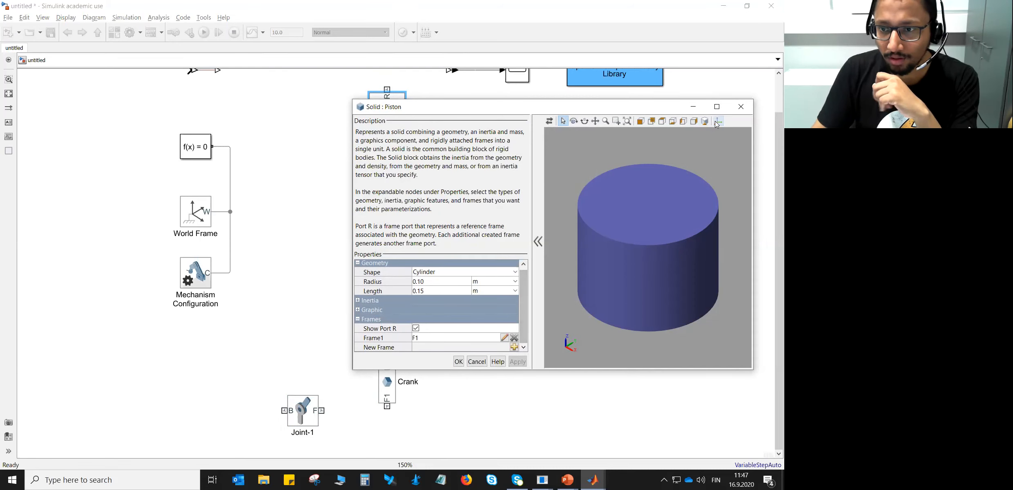
pyautogui.click(505, 338)
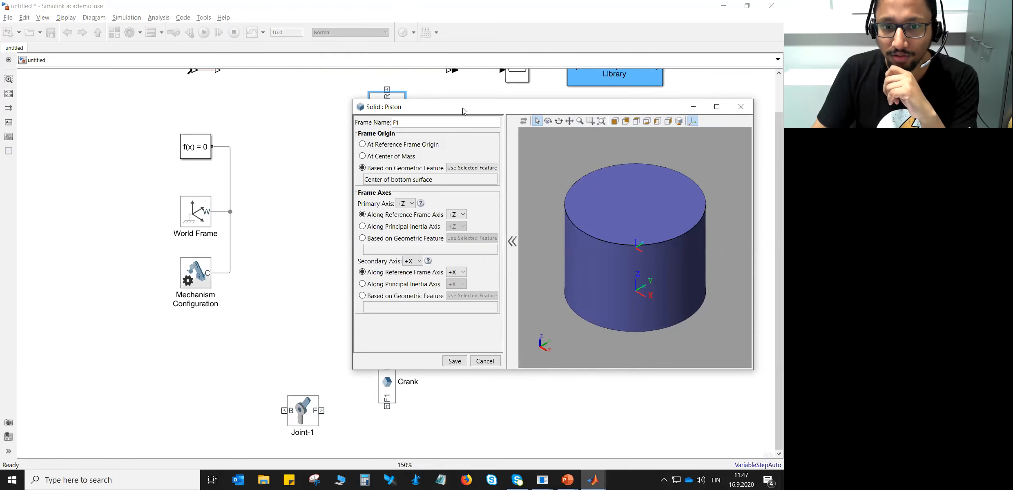
pyautogui.moveTo(466, 111); pyautogui.dragTo(393, 111)
pyautogui.moveTo(605, 331); pyautogui.dragTo(586, 322)
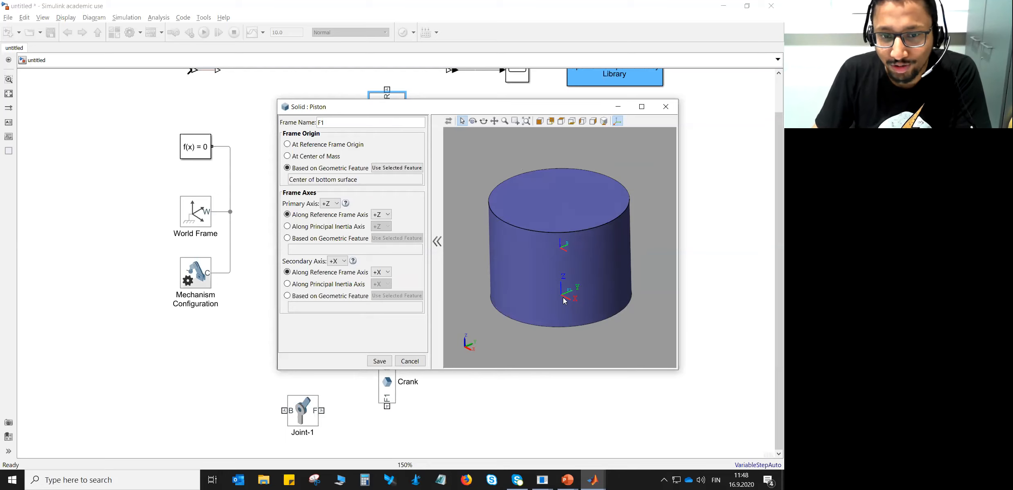
pyautogui.moveTo(509, 106); pyautogui.dragTo(456, 152)
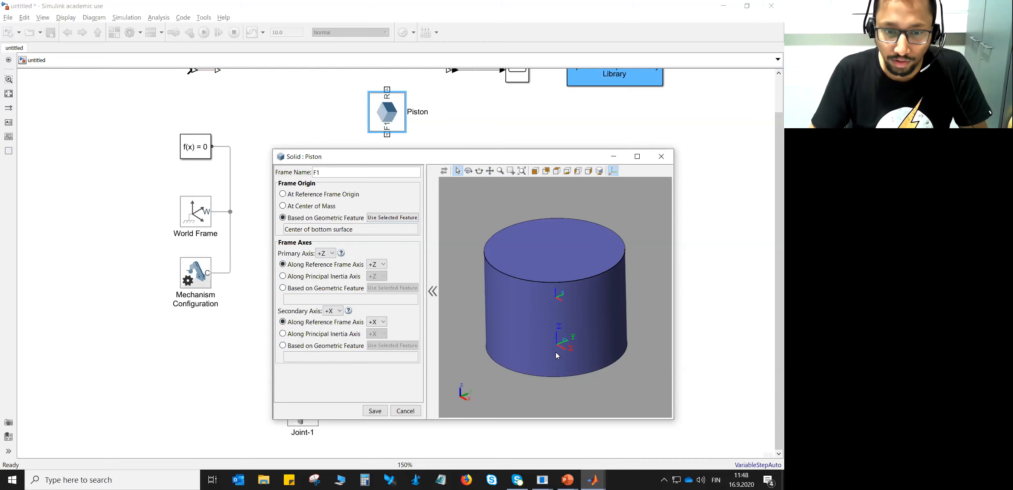
pyautogui.click(414, 412)
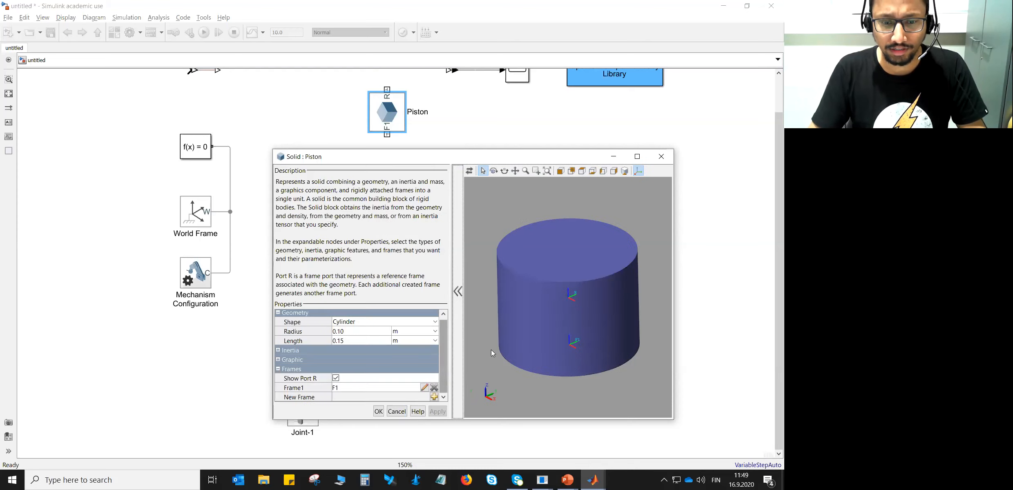
pyautogui.click(661, 157)
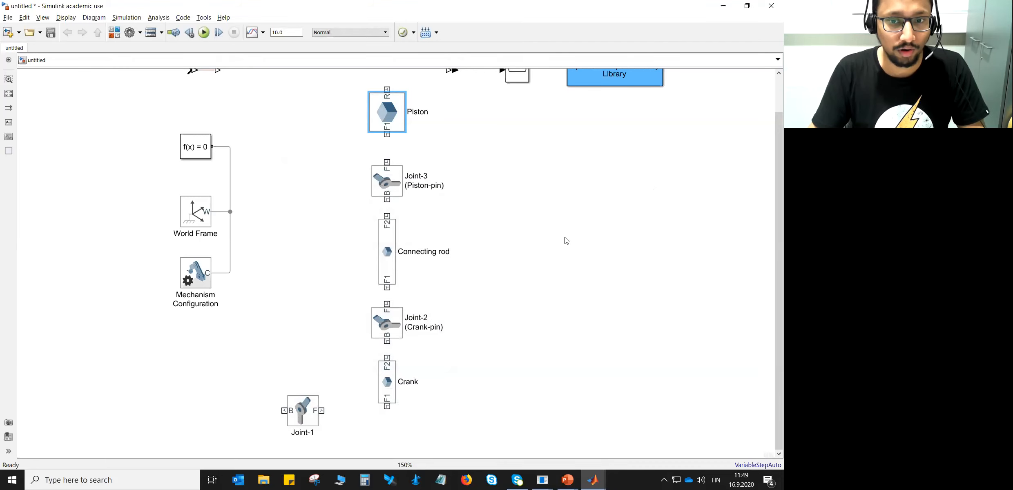
# Move the Rigid Transform block to the free space beside the Piston and rename it "Rigid Transform-1".
pyautogui.scroll(3, 558, 217)
pyautogui.moveTo(308, 108); pyautogui.dragTo(477, 205)
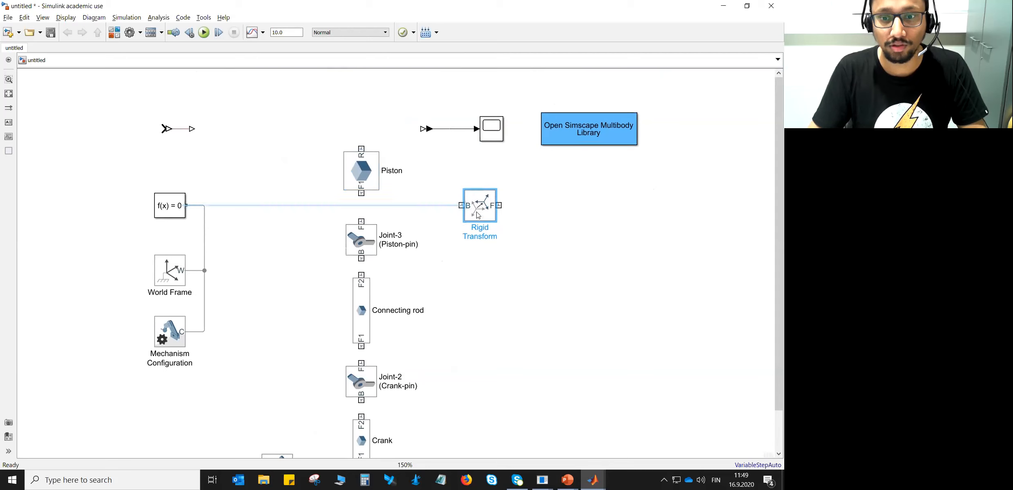
pyautogui.scroll(-2, 509, 226)
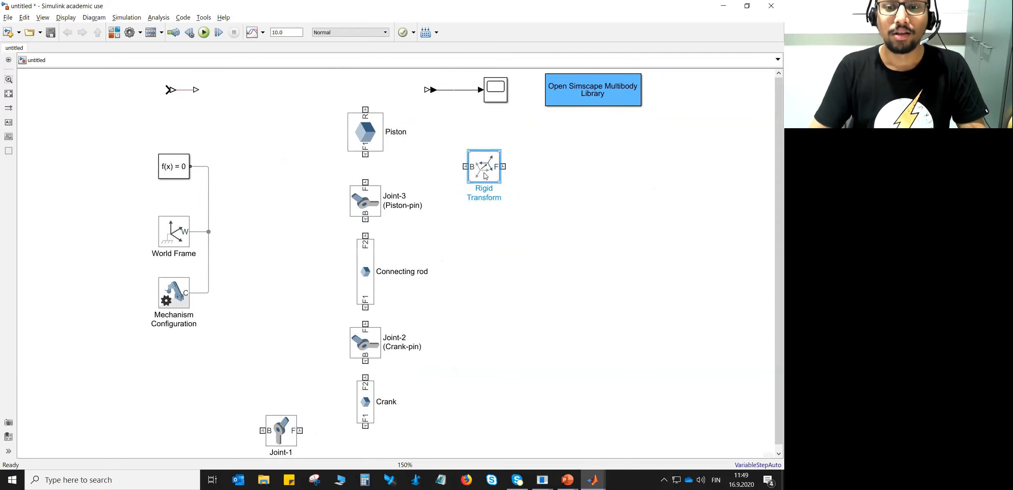
pyautogui.click(501, 197)
pyautogui.write('-1')
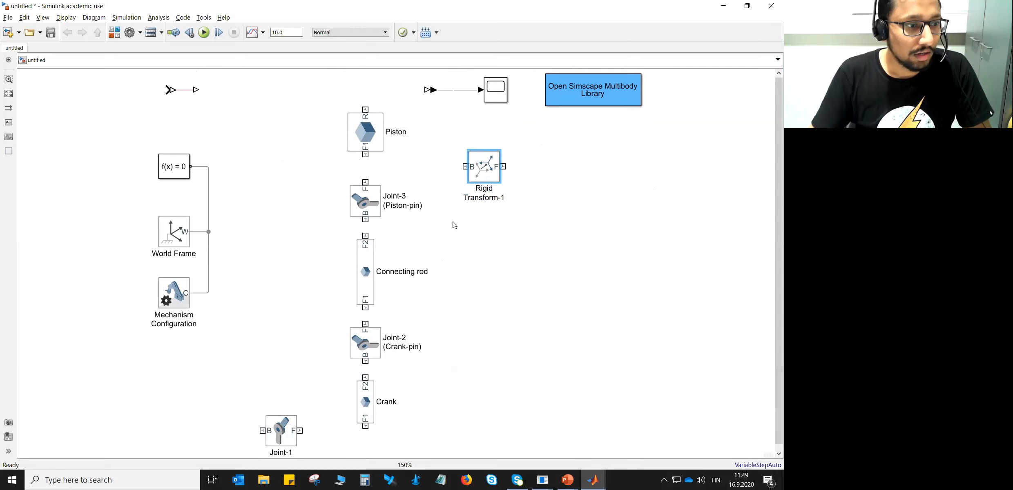
pyautogui.click(553, 268)
# Rotate Rigid Transform-1 so its F port points up, raise the Piston slightly, and place the transform beside the gap under it.
pyautogui.click(497, 178)
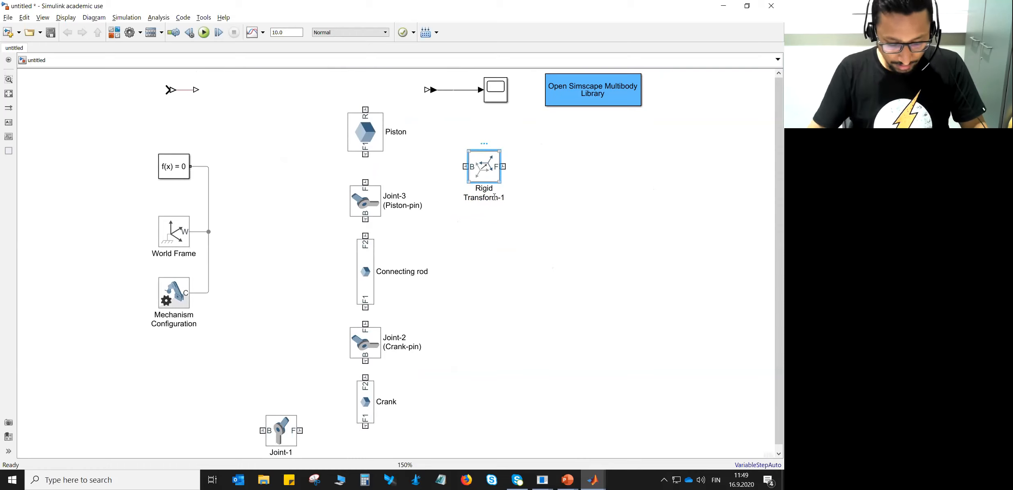
pyautogui.hotkey('ctrl', 'r')
pyautogui.hotkey('ctrl', 'r')
pyautogui.hotkey('ctrl', 'r')
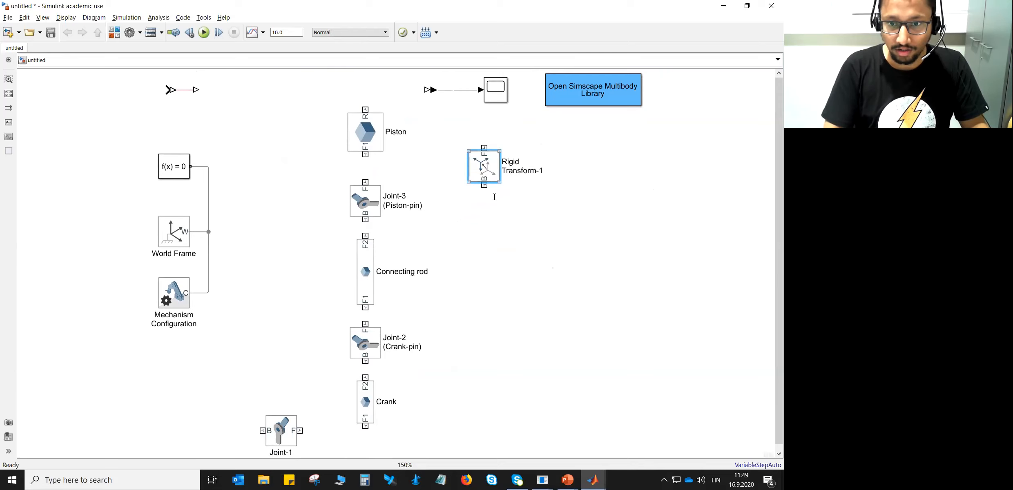
pyautogui.moveTo(371, 141); pyautogui.dragTo(372, 126)
pyautogui.moveTo(488, 169); pyautogui.dragTo(422, 161)
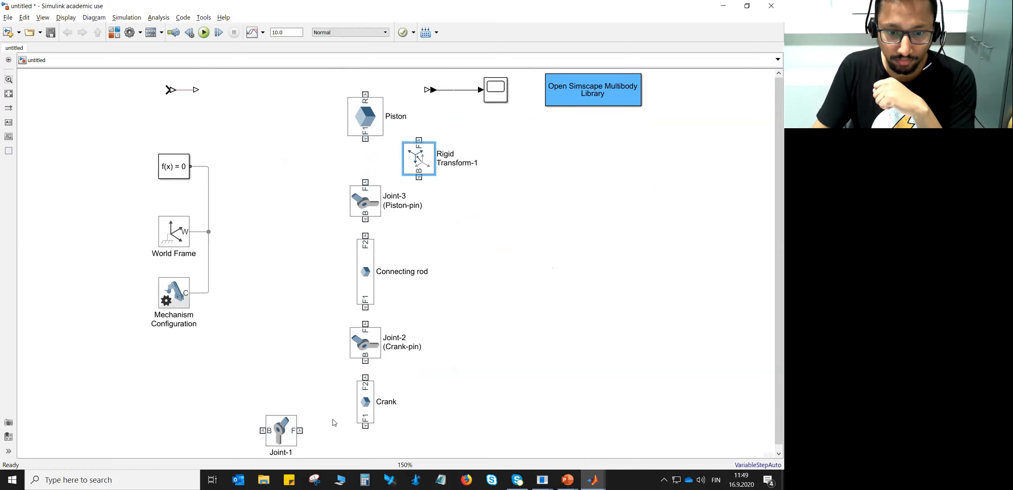
# Lower the column from Joint-3 to Crank together with Joint-1, and bring Rigid Transform-1 nearer the widened gap under the Piston.
pyautogui.click(321, 174)
pyautogui.moveTo(345, 207)
pyautogui.mouseDown()
pyautogui.moveTo(434, 397)
pyautogui.moveTo(436, 437)
pyautogui.mouseUp()
pyautogui.moveTo(367, 212); pyautogui.dragTo(366, 224)
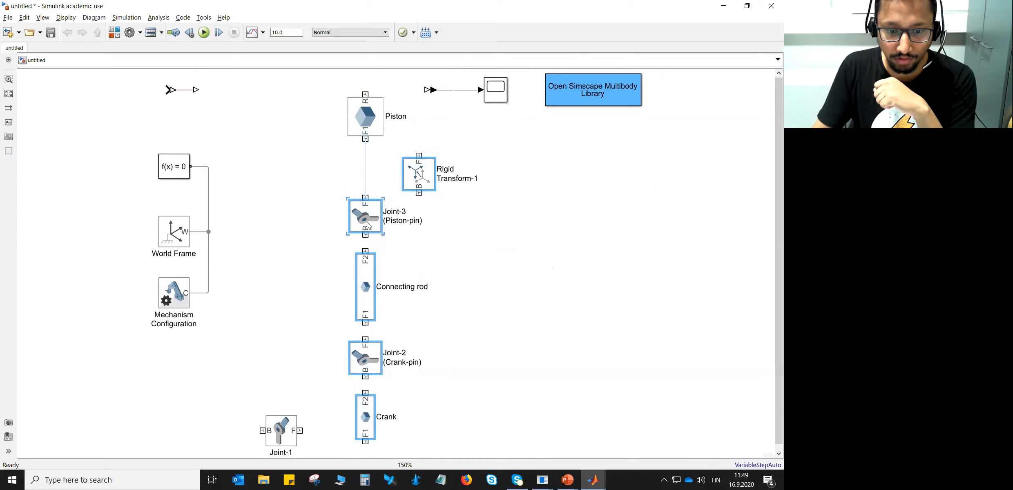
pyautogui.moveTo(293, 439); pyautogui.dragTo(292, 450)
pyautogui.scroll(-1, 455, 326)
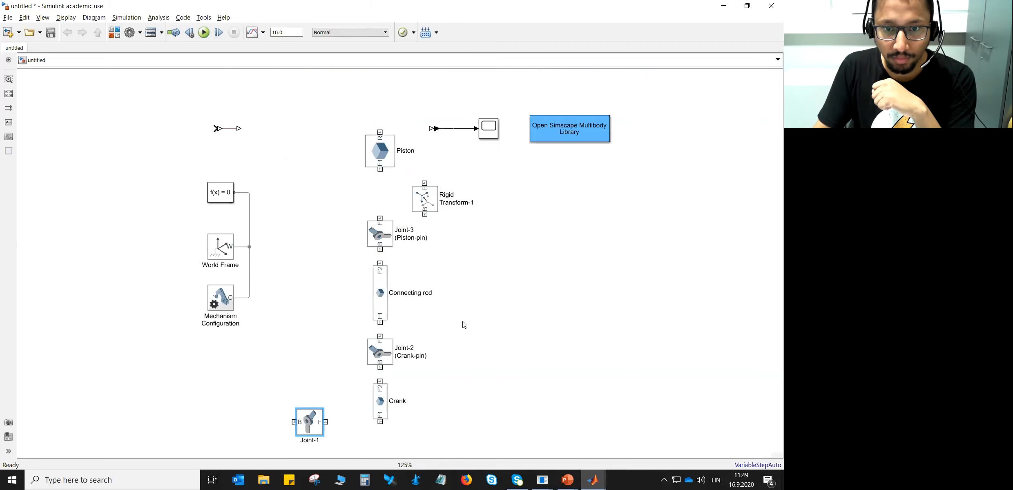
pyautogui.scroll(1, 465, 325)
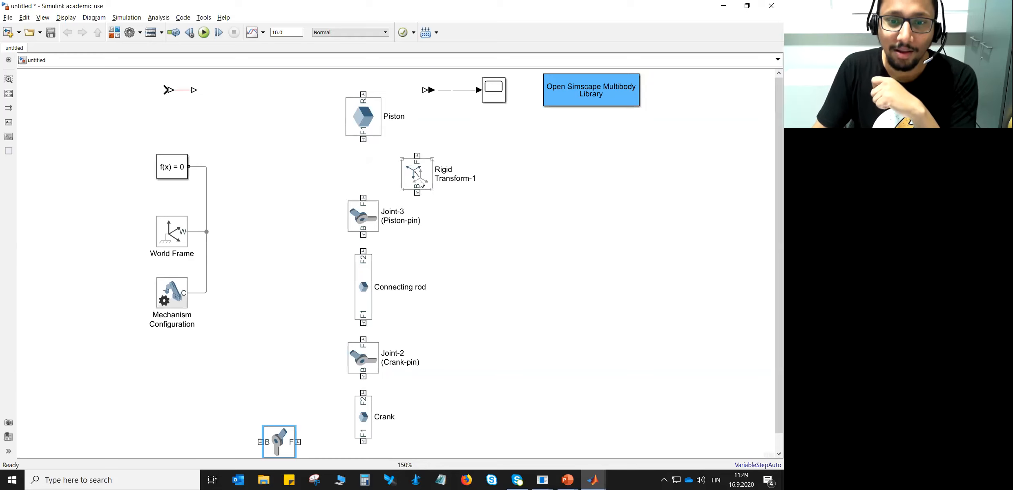
pyautogui.moveTo(423, 177); pyautogui.dragTo(383, 177)
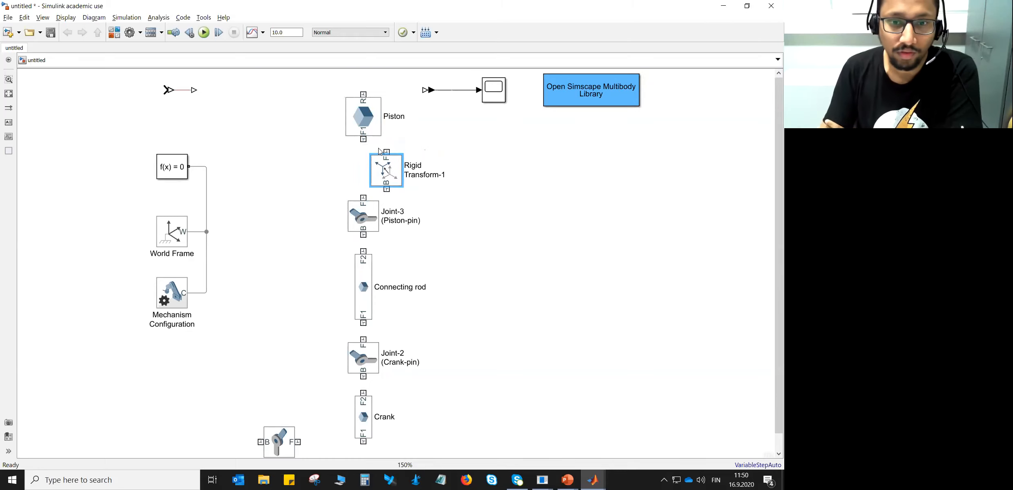
# Open the Rigid Transform-1 parameters and set the rotation method to Aligned Axes, with both axis pairs in view.
pyautogui.click(389, 185)
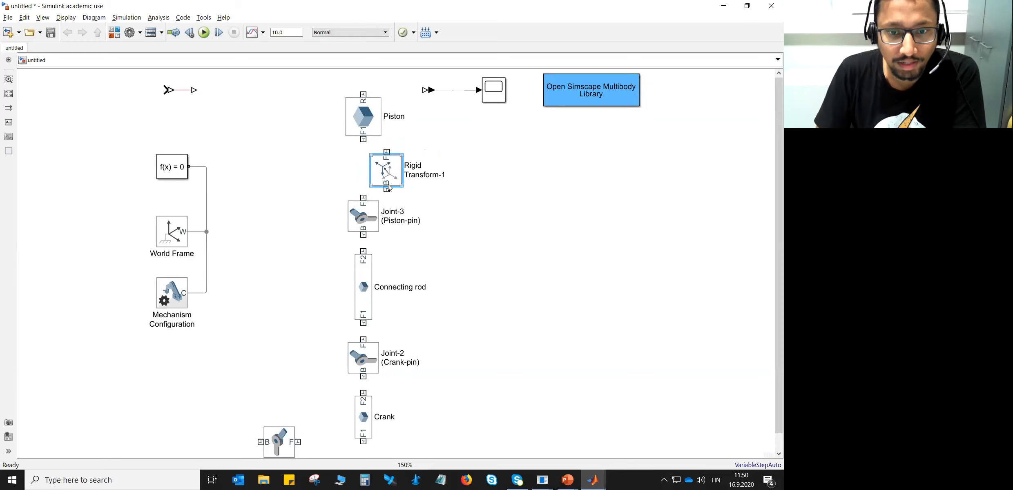
pyautogui.click(371, 206)
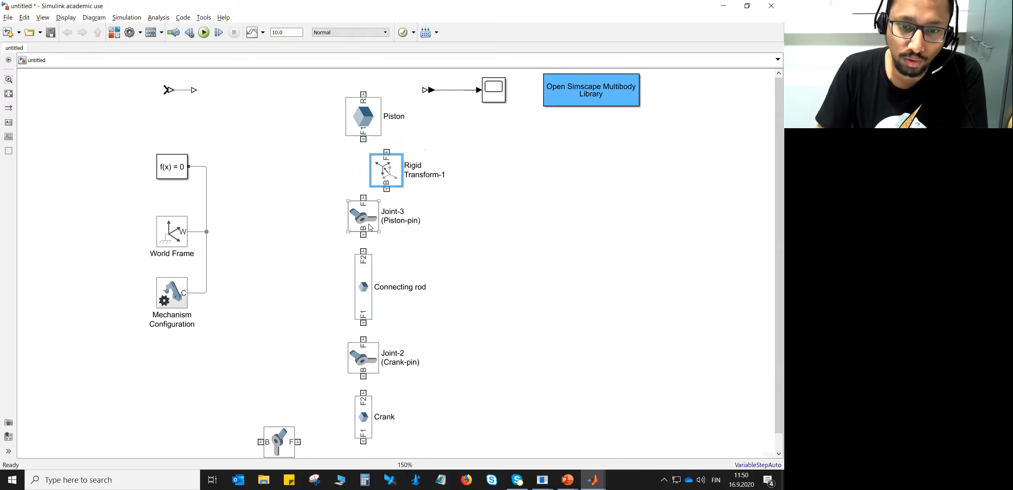
pyautogui.click(394, 177)
pyautogui.doubleClick(392, 174)
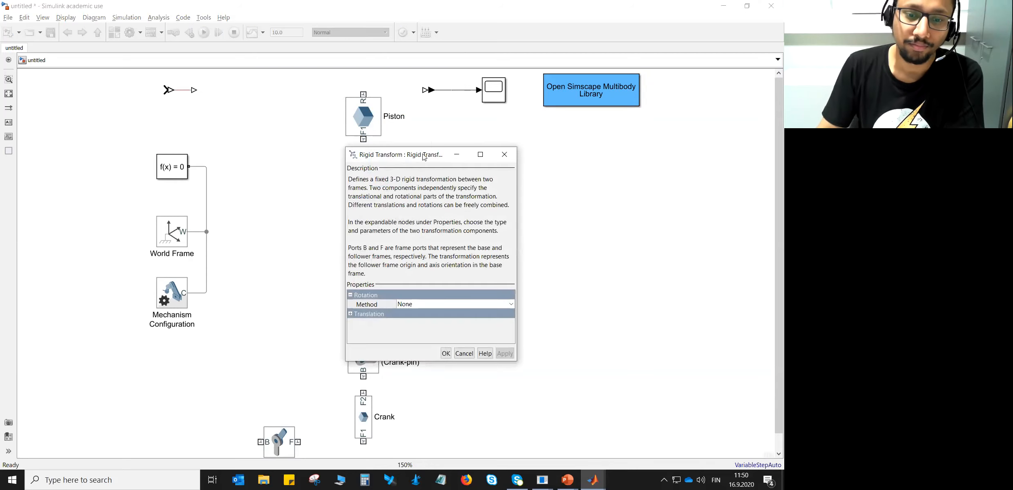
pyautogui.moveTo(424, 157); pyautogui.dragTo(494, 106)
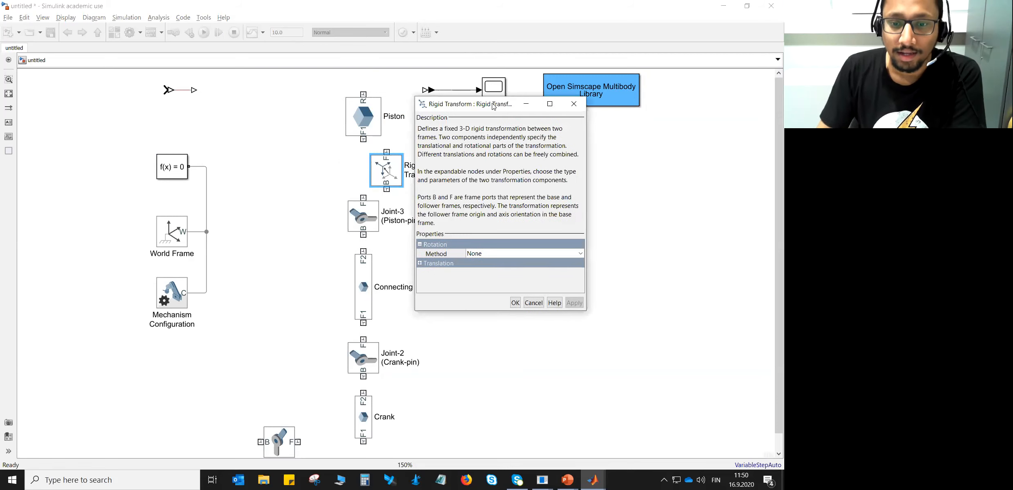
pyautogui.click(579, 255)
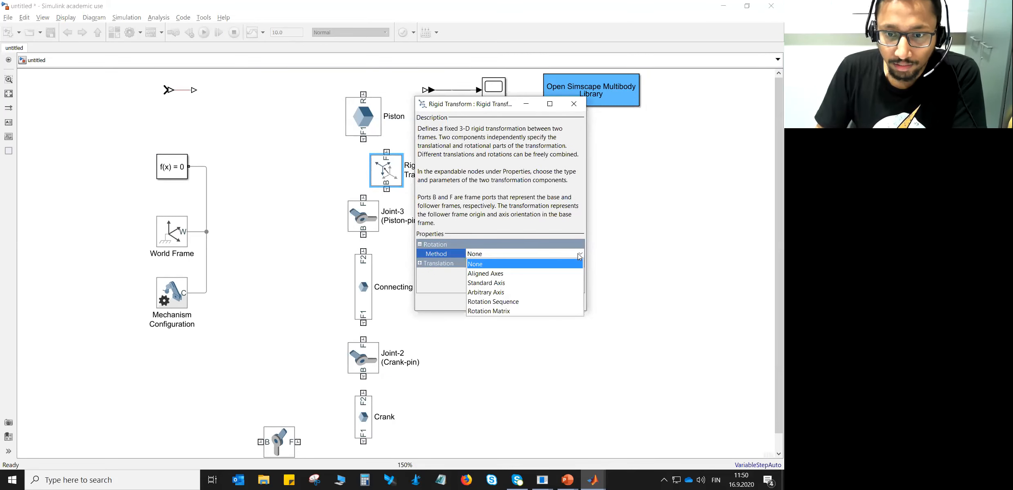
pyautogui.click(545, 274)
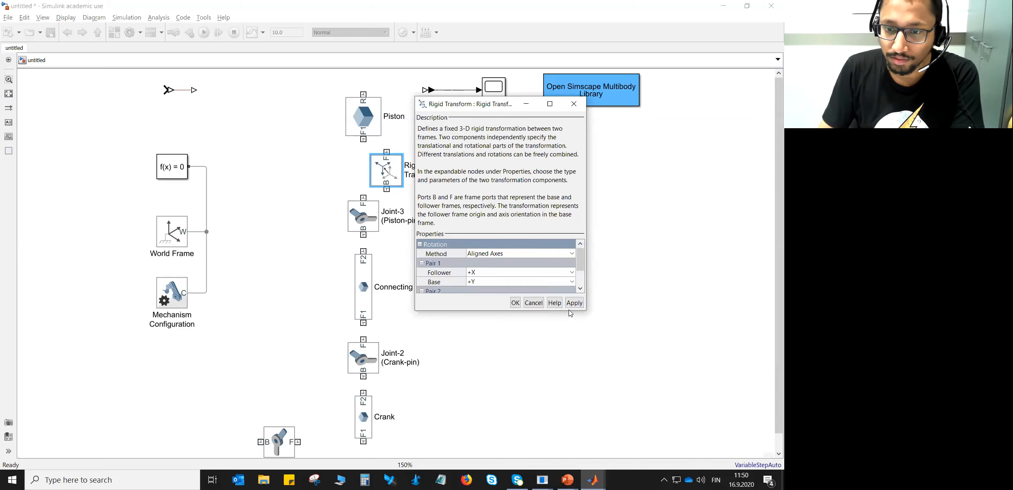
pyautogui.moveTo(568, 313); pyautogui.dragTo(568, 398)
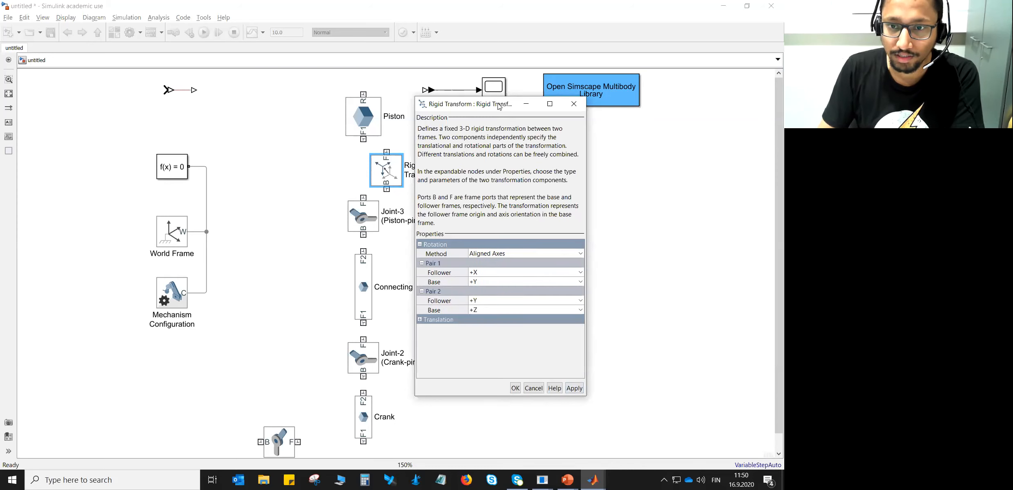
pyautogui.moveTo(503, 107); pyautogui.dragTo(575, 89)
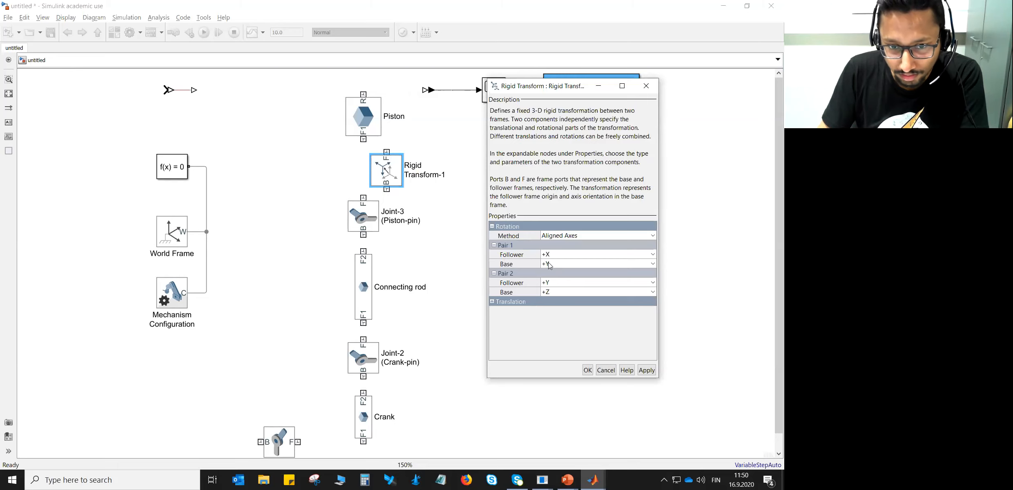
# Align Rigid Transform-1's follower +X with base +Z and follower +Y with base +X, and accept the rotation settings.
pyautogui.click(600, 264)
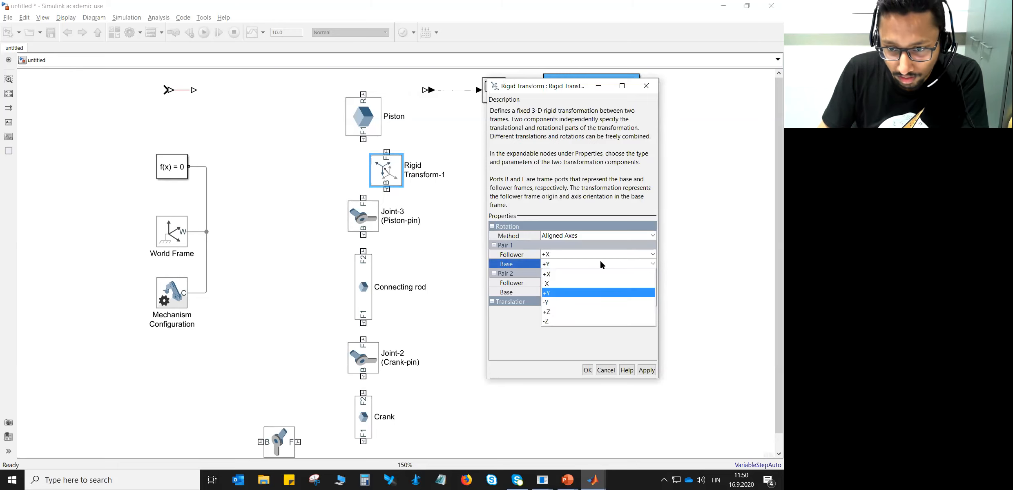
pyautogui.click(587, 310)
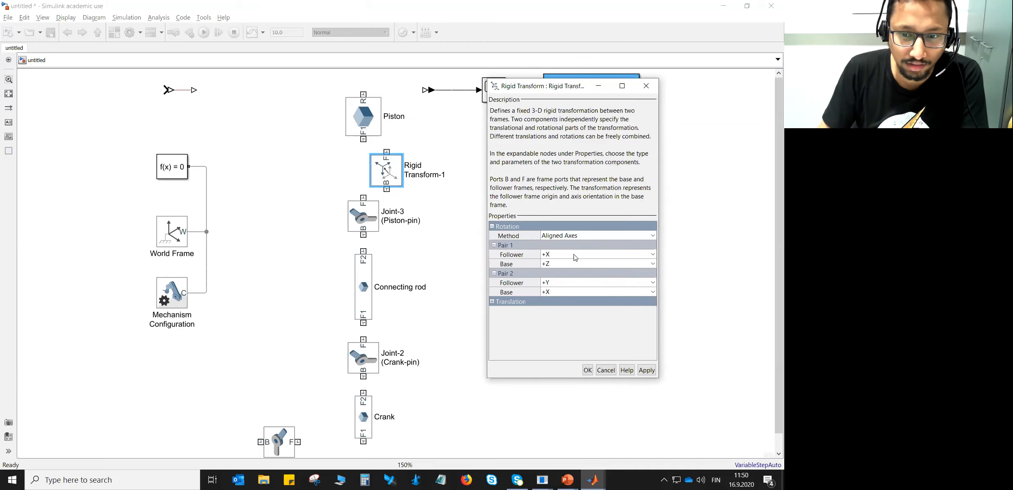
pyautogui.click(379, 131)
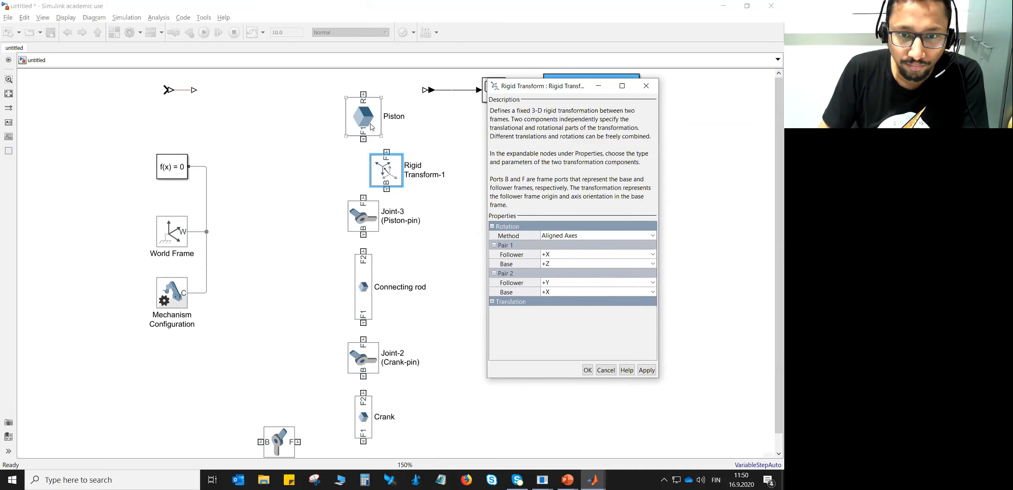
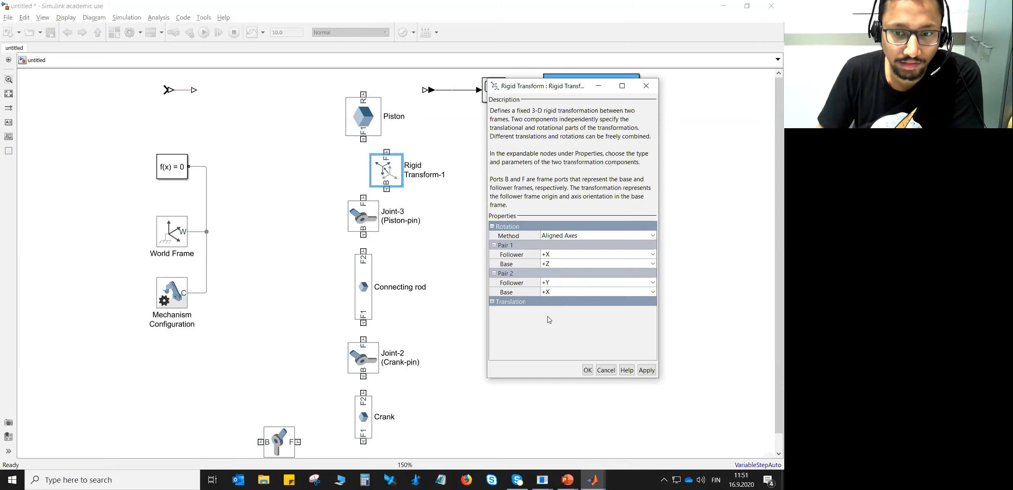
pyautogui.click(588, 370)
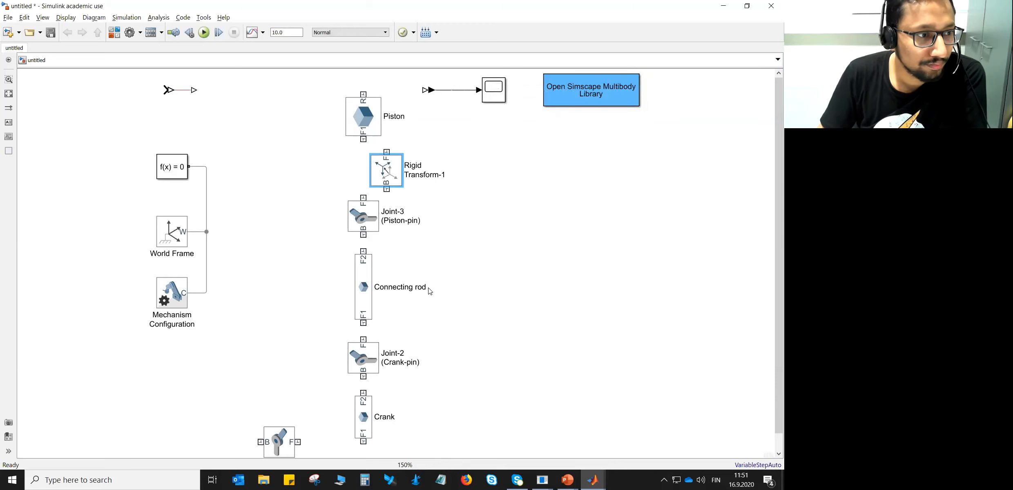
# Insert Rigid Transform-1 between the Piston and Joint-3, connecting its F port to the Piston's F1 and its B port to Joint-3's F.
pyautogui.moveTo(397, 175); pyautogui.dragTo(374, 169)
pyautogui.click(453, 194)
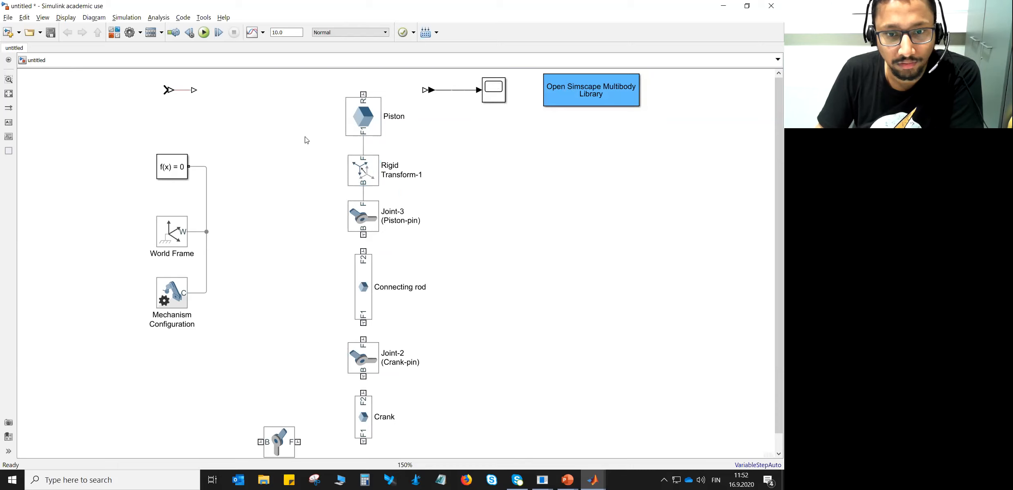
# Delete the connection lines linking Rigid Transform-1 to the Piston and to Joint-3.
pyautogui.click(361, 151)
pyautogui.press('Delete')
pyautogui.click(363, 192)
pyautogui.press('Delete')
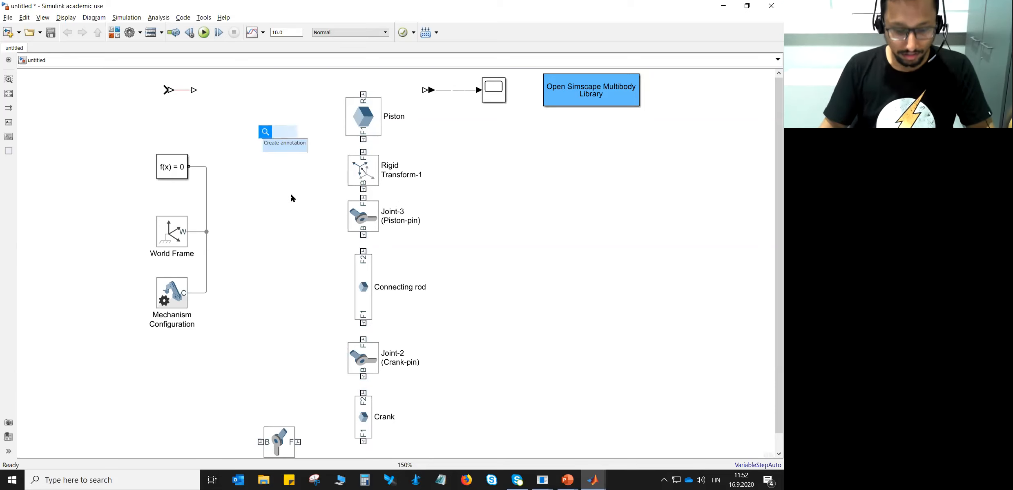
# Add a Prismatic Joint block and place it beside the Piston, on the side of the solver and world frame blocks.
pyautogui.write('prism')
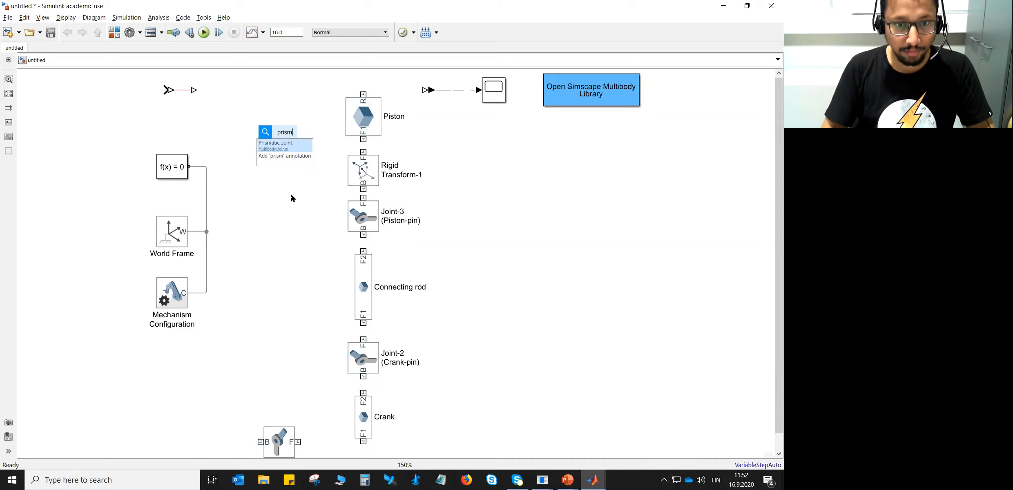
pyautogui.press('Return')
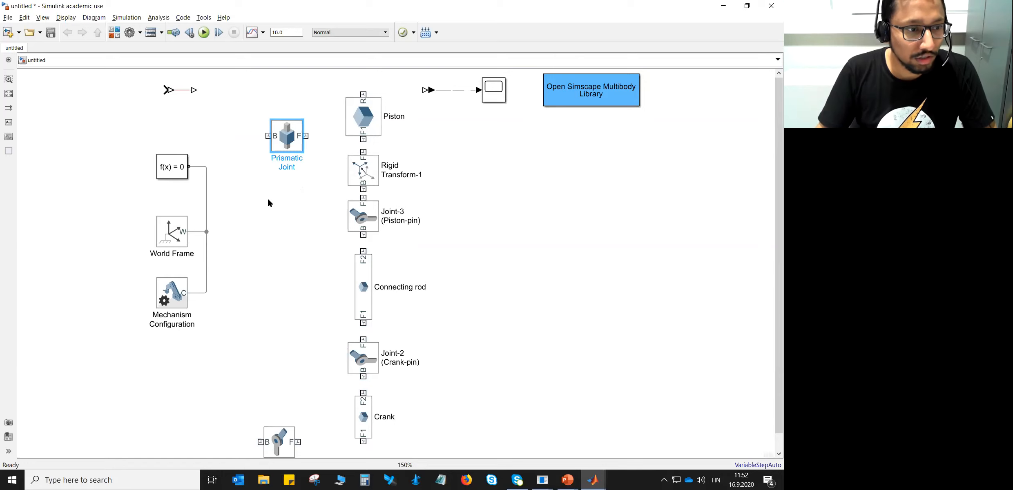
pyautogui.moveTo(287, 130); pyautogui.dragTo(293, 123)
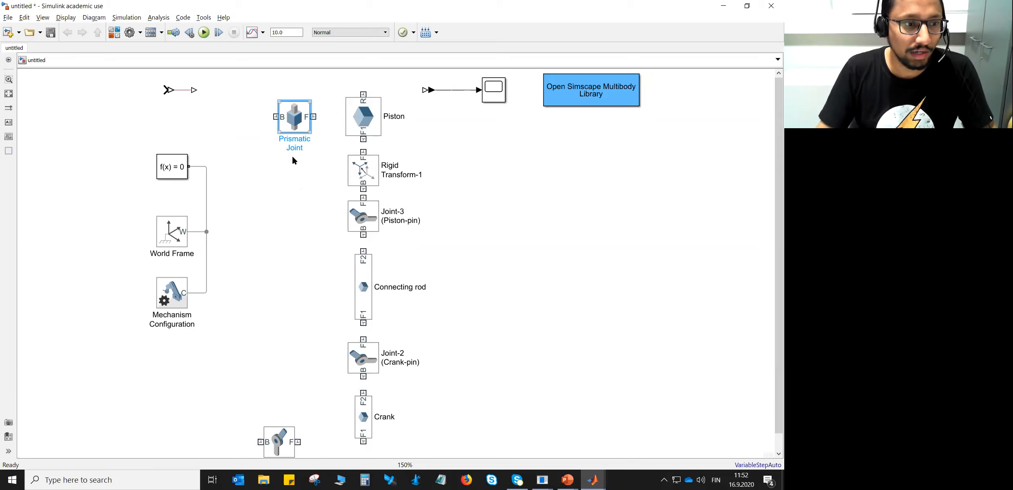
# Rename the prismatic joint block as Joint-4 (Prismatic Joint), with the bracketed part on the second line.
pyautogui.doubleClick(302, 140)
pyautogui.press('Home')
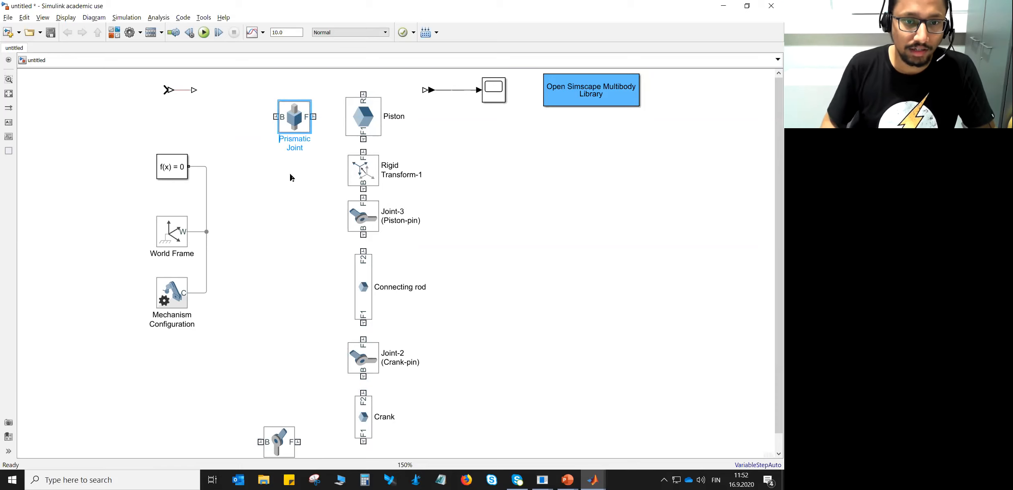
pyautogui.write('Joint')
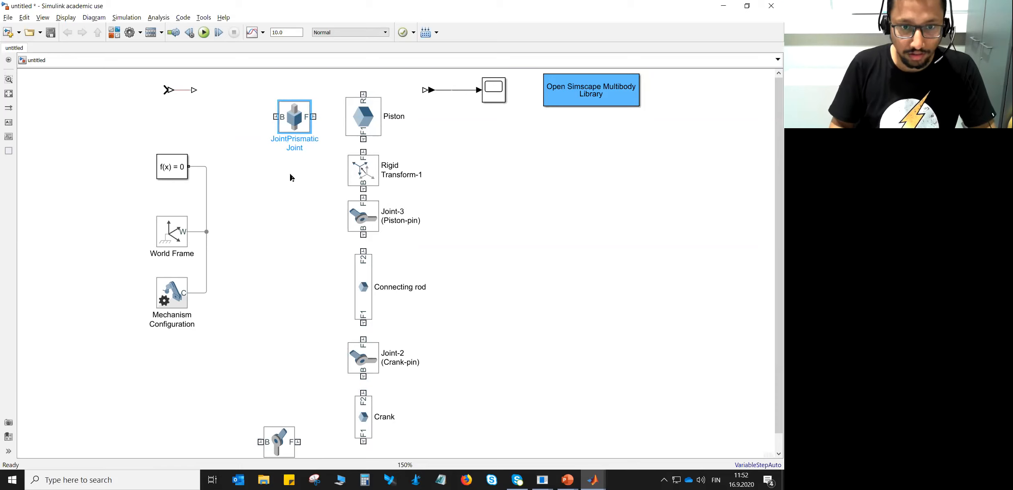
pyautogui.write('-4')
pyautogui.press('Return')
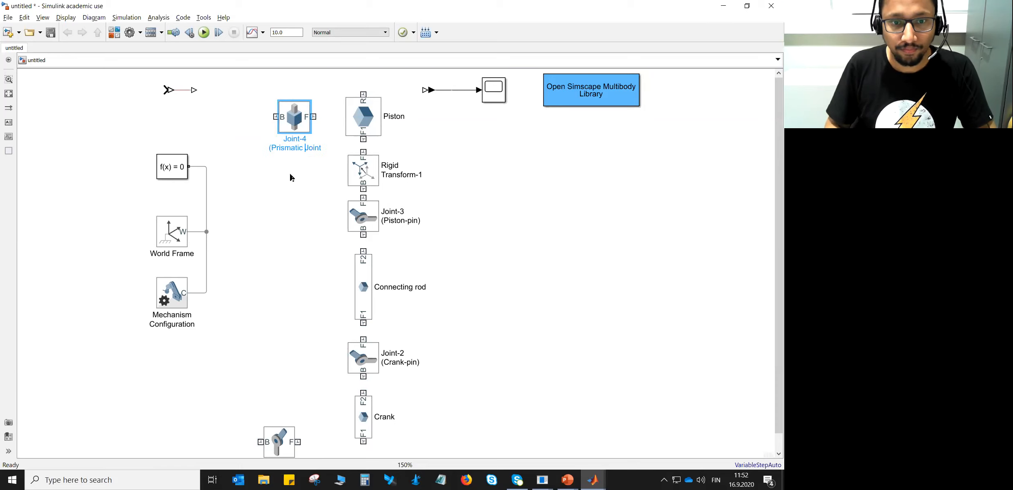
pyautogui.write(')')
pyautogui.press('Escape')
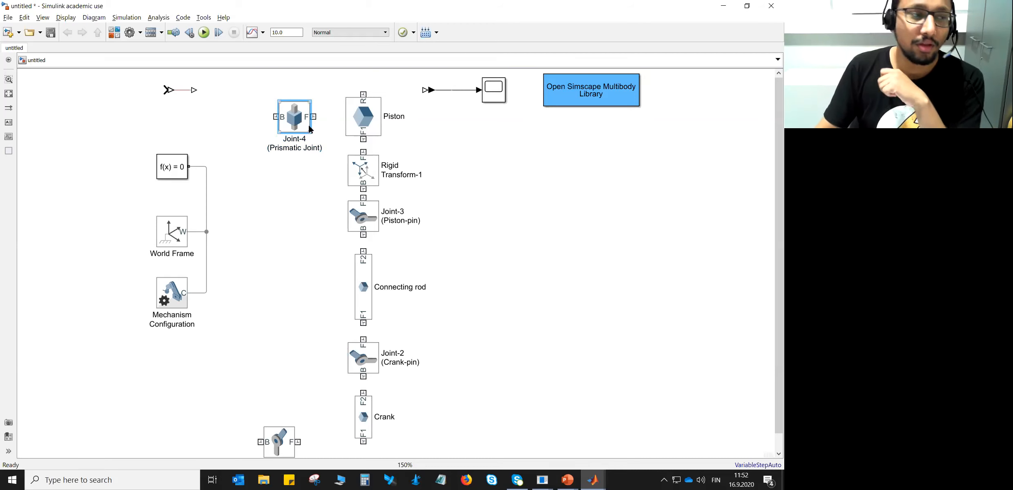
# Review the parameters of Joint-4 without changing them, and shift the block slightly upward beside the Piston.
pyautogui.doubleClick(303, 122)
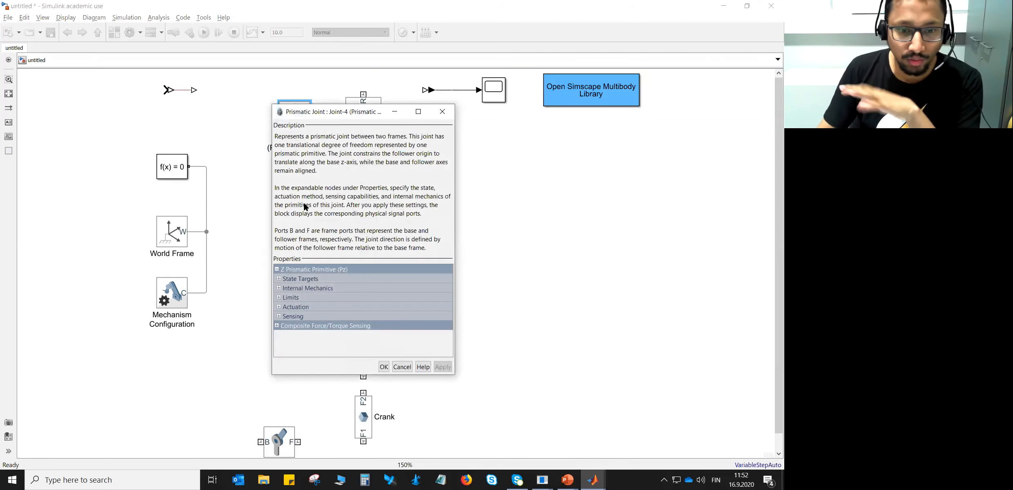
pyautogui.click(444, 112)
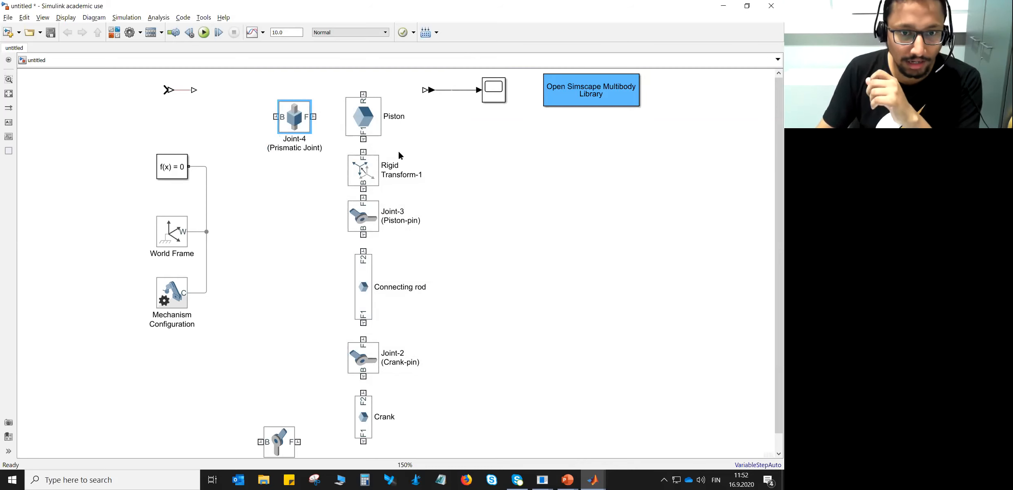
pyautogui.moveTo(297, 129); pyautogui.dragTo(303, 105)
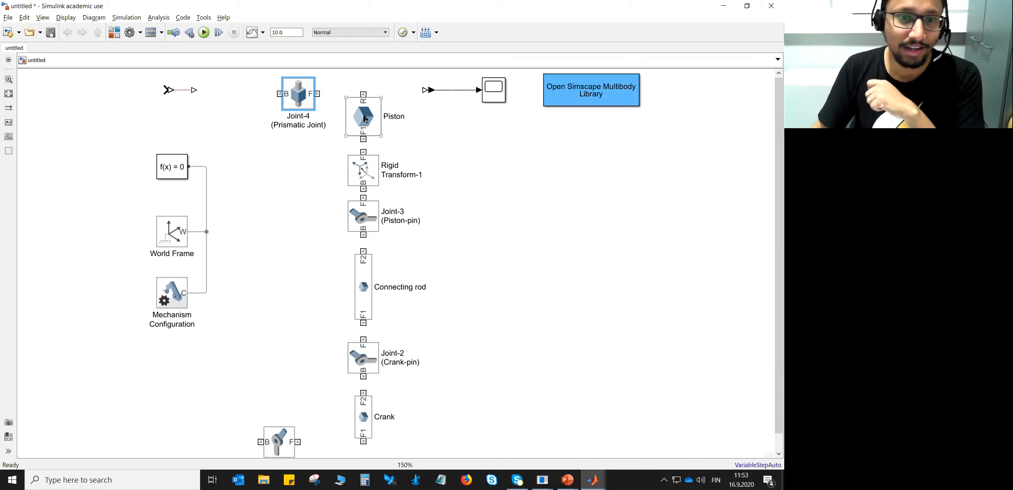
# Duplicate Rigid Transform-1 as Rigid Transform-2 and place the copy beside Joint-4, on its B port side.
pyautogui.click(371, 171)
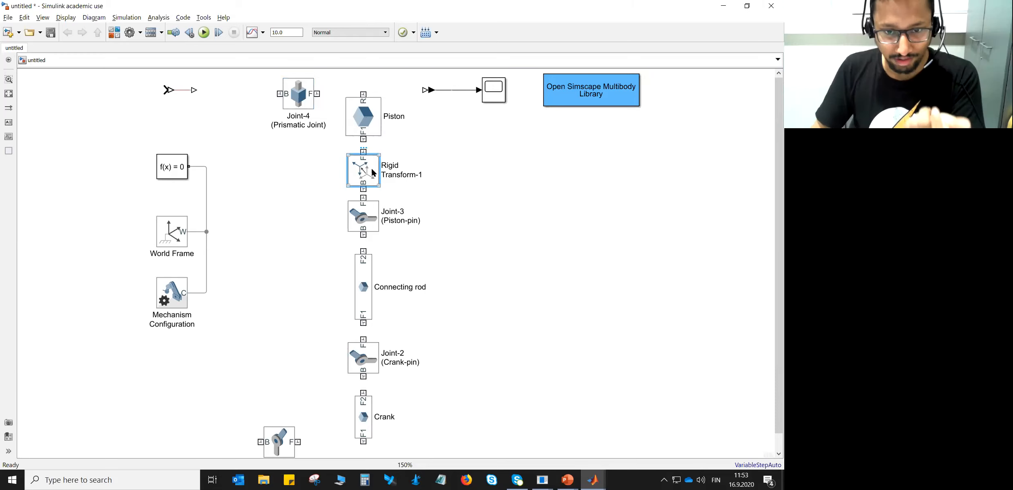
pyautogui.moveTo(369, 168); pyautogui.dragTo(229, 117)
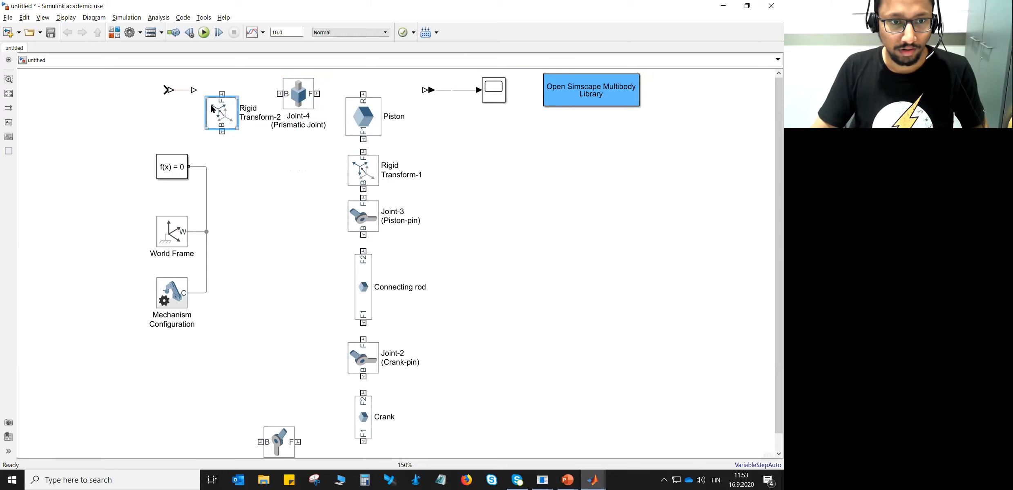
pyautogui.moveTo(257, 183); pyautogui.dragTo(257, 197)
# Move the Simulink-PS Converter, the PS-Simulink Converter with its Scope, and the library link block up, clear of the mechanism blocks.
pyautogui.click(178, 109)
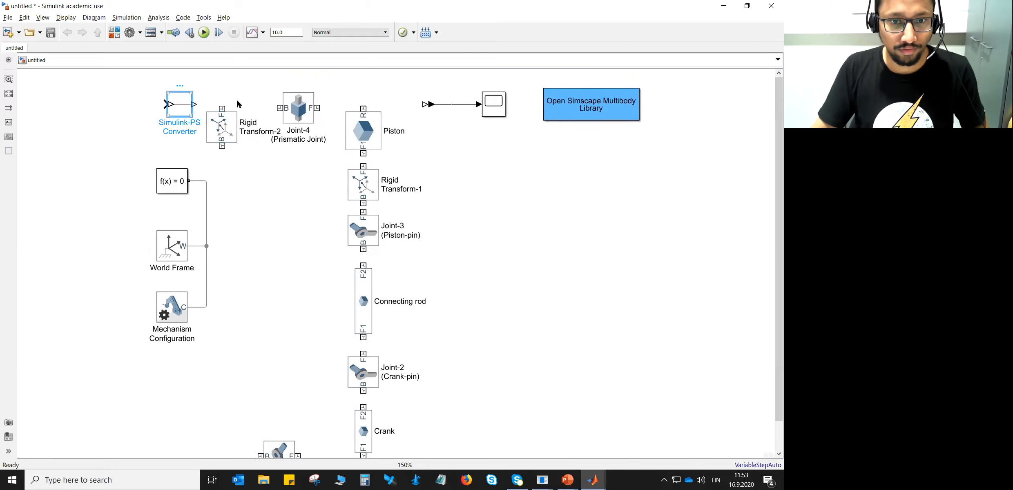
pyautogui.click(418, 107)
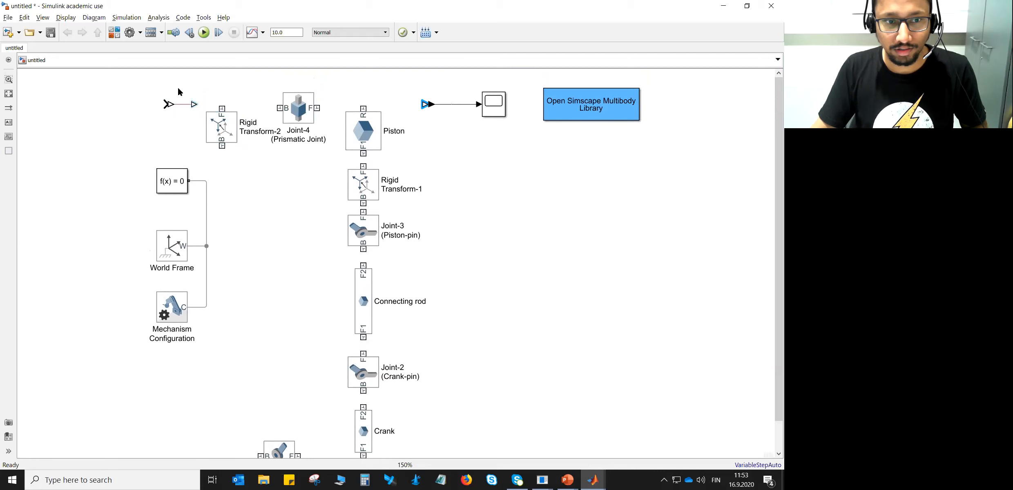
pyautogui.click(178, 108)
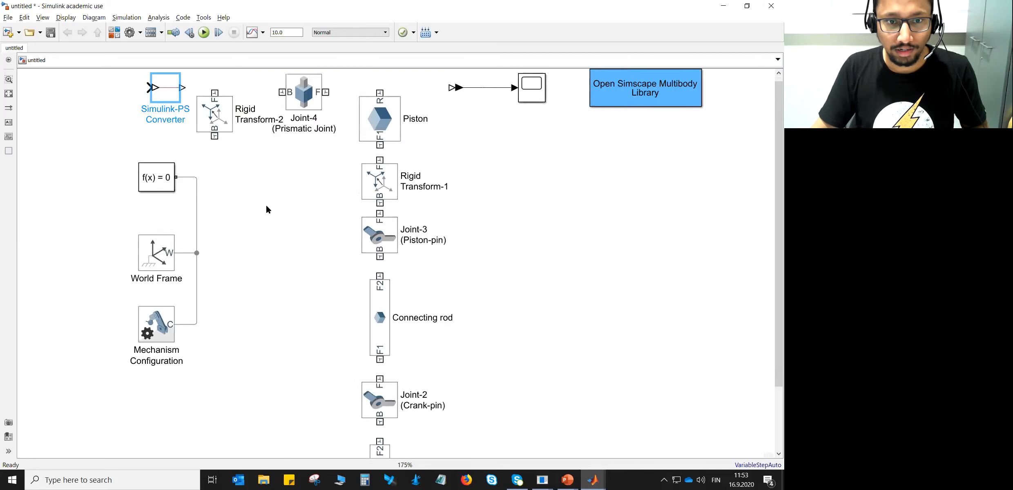
pyautogui.scroll(3, 274, 221)
pyautogui.moveTo(189, 164); pyautogui.dragTo(207, 82)
pyautogui.moveTo(699, 215); pyautogui.dragTo(416, 94)
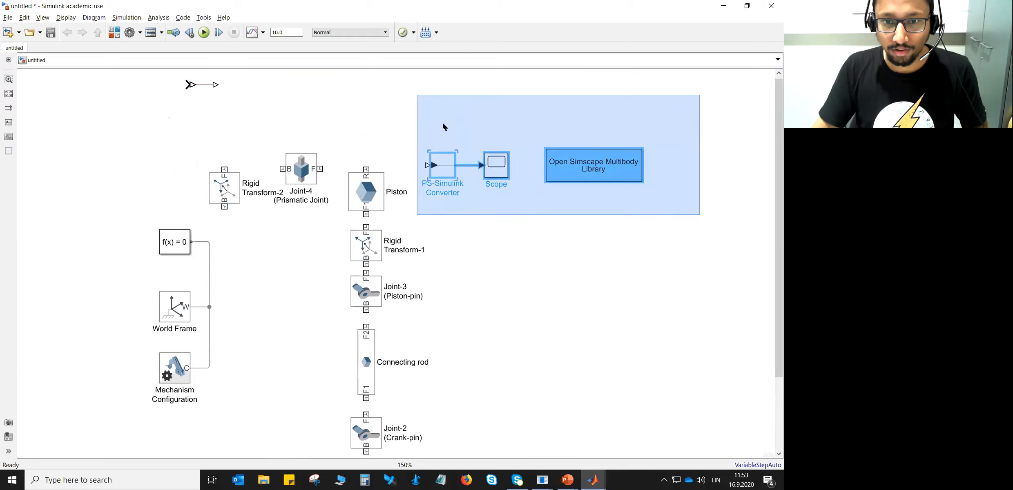
pyautogui.moveTo(450, 173); pyautogui.dragTo(450, 94)
pyautogui.click(485, 216)
pyautogui.scroll(-4, 495, 153)
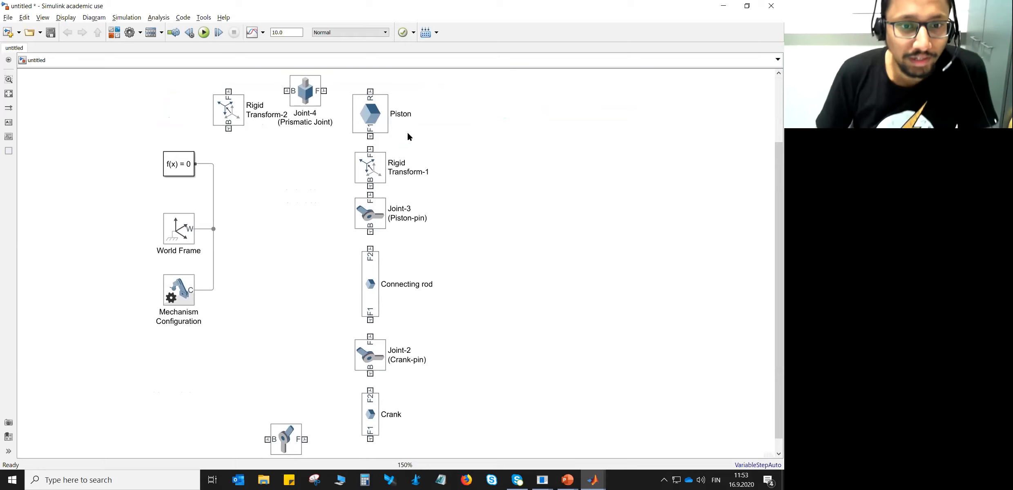
# Rotate Rigid Transform-2 to a horizontal orientation and line up its F port with Joint-4's B port.
pyautogui.moveTo(227, 113); pyautogui.dragTo(206, 109)
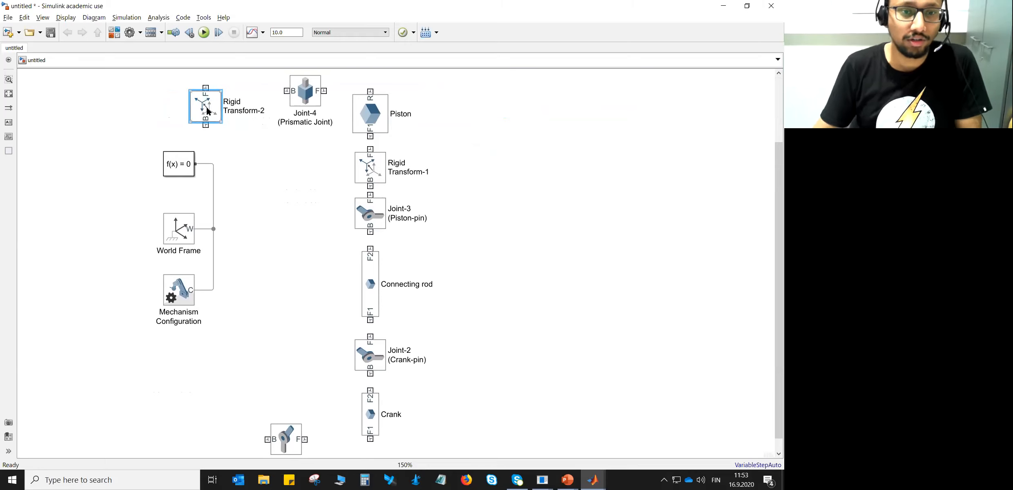
pyautogui.hotkey('ctrl', 'r')
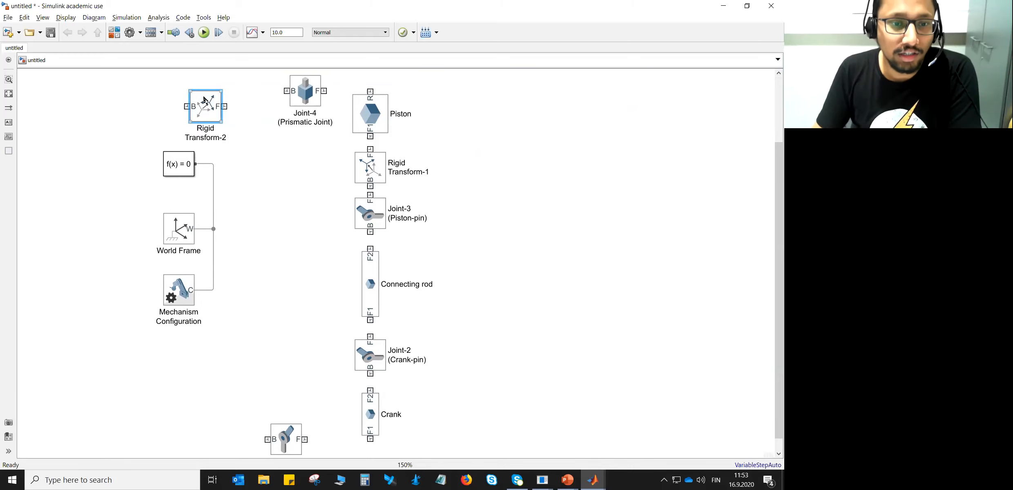
pyautogui.moveTo(207, 110); pyautogui.dragTo(234, 96)
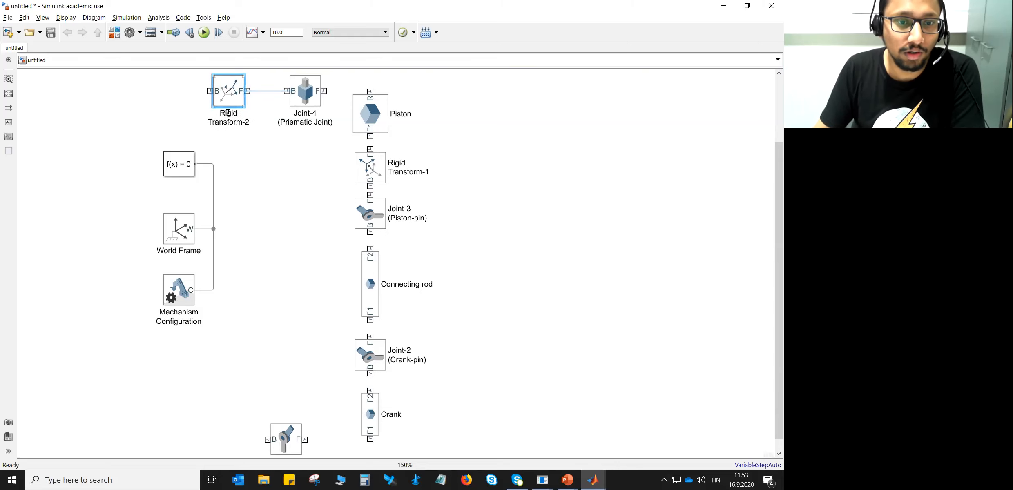
# Move the connected solver, World Frame and Mechanism Configuration blocks together further away from the mechanism column.
pyautogui.moveTo(227, 139); pyautogui.dragTo(129, 350)
pyautogui.moveTo(175, 173); pyautogui.dragTo(120, 174)
pyautogui.click(239, 107)
pyautogui.click(294, 101)
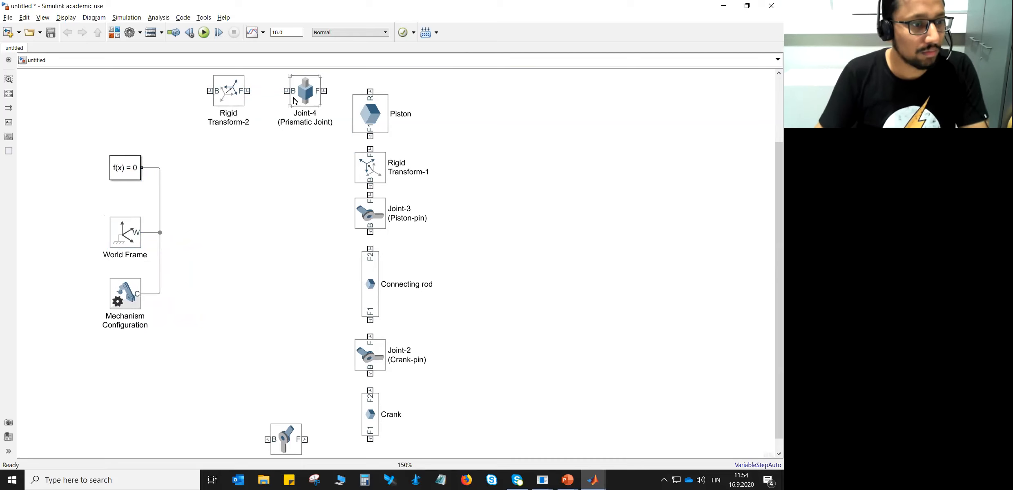
pyautogui.click(278, 102)
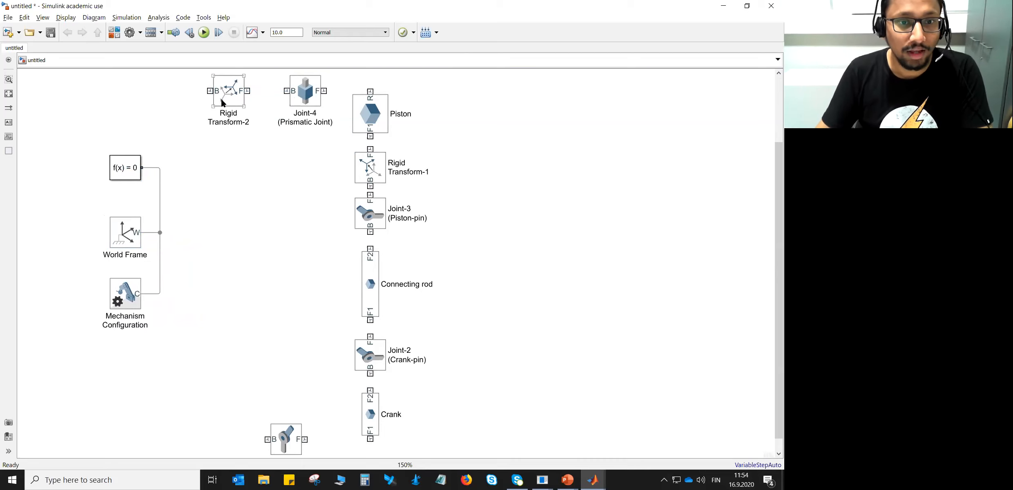
# Open the Rigid Transform-2 parameters, expand both axis pairs, and move and enlarge the dialog so the blocks stay in view.
pyautogui.doubleClick(230, 93)
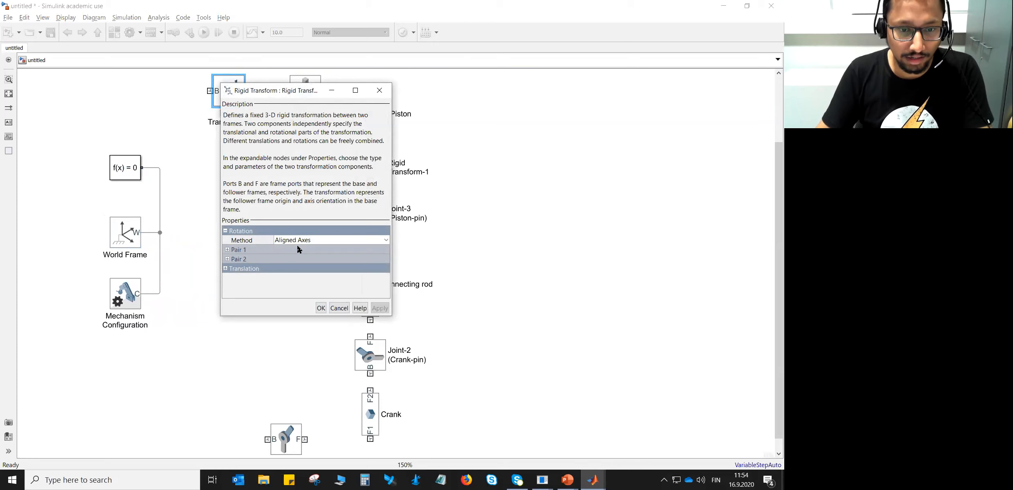
pyautogui.click(228, 250)
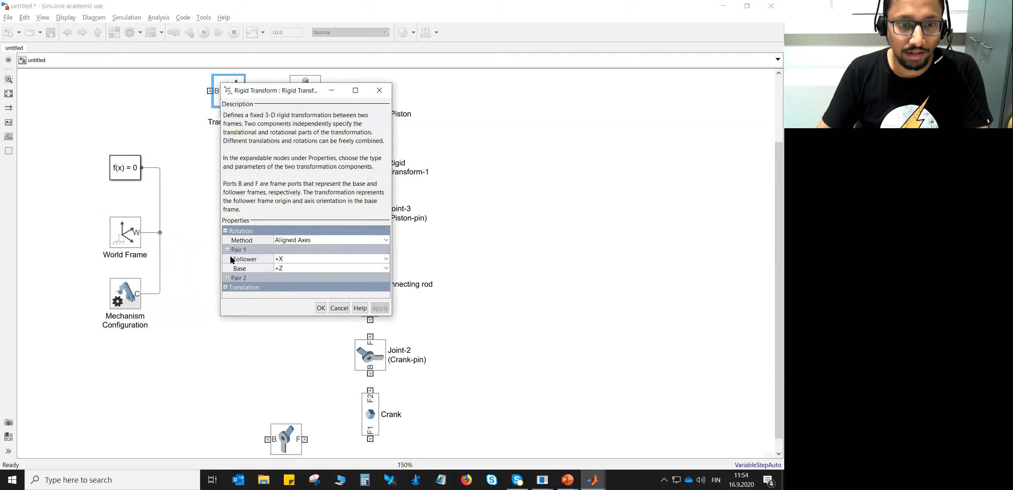
pyautogui.click(228, 278)
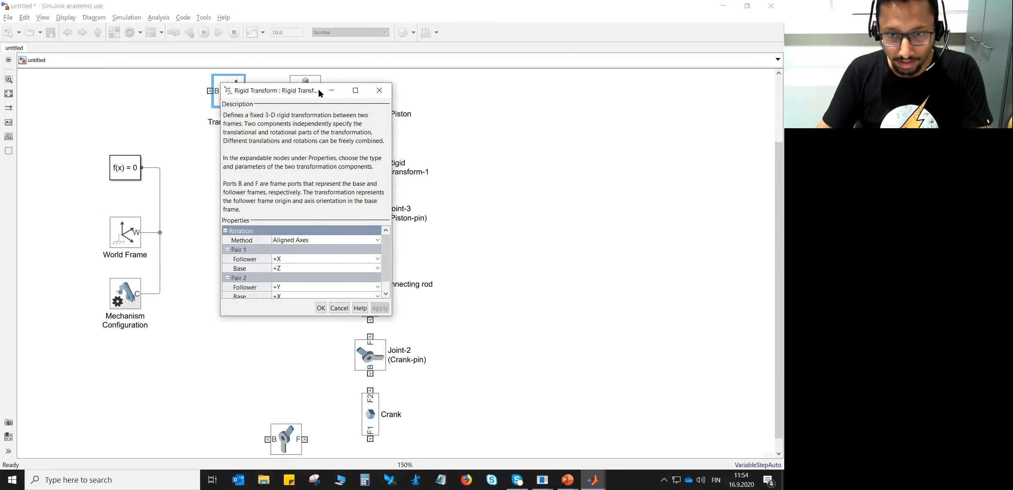
pyautogui.moveTo(317, 92); pyautogui.dragTo(550, 83)
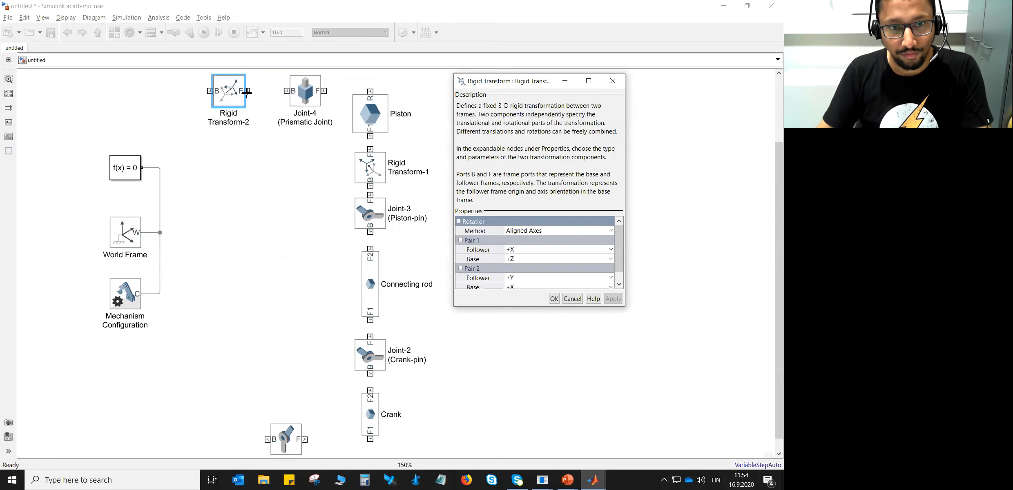
pyautogui.click(300, 99)
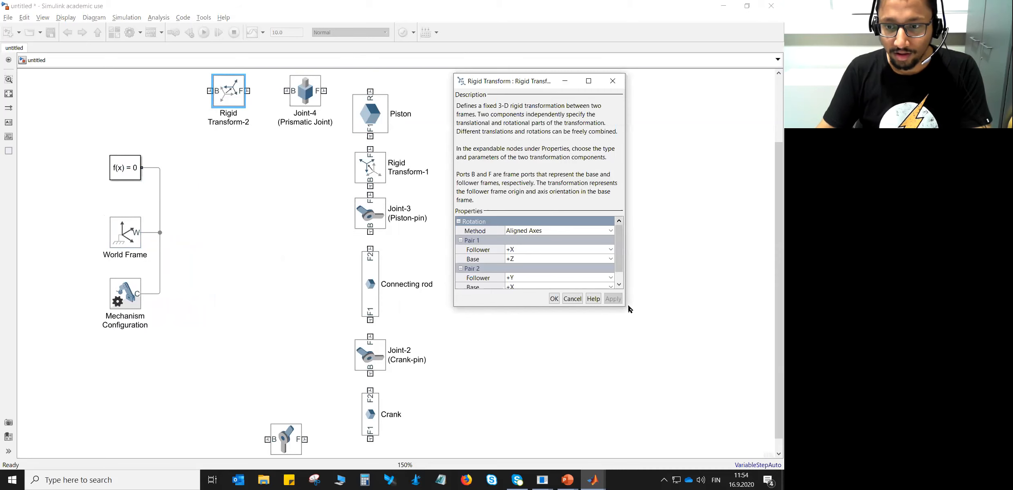
pyautogui.moveTo(623, 307); pyautogui.dragTo(648, 371)
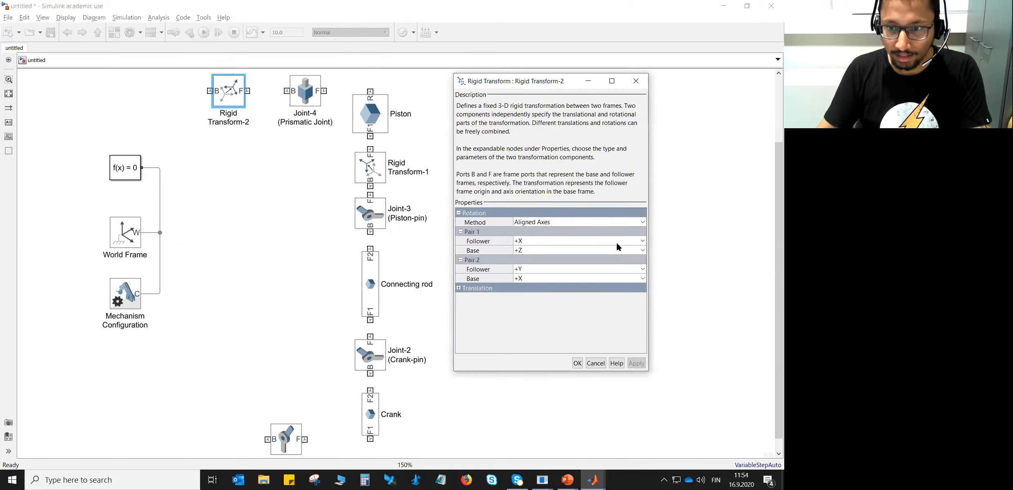
# Set Rigid Transform-2's first axis pair to align follower +Z with base +Y.
pyautogui.click(640, 240)
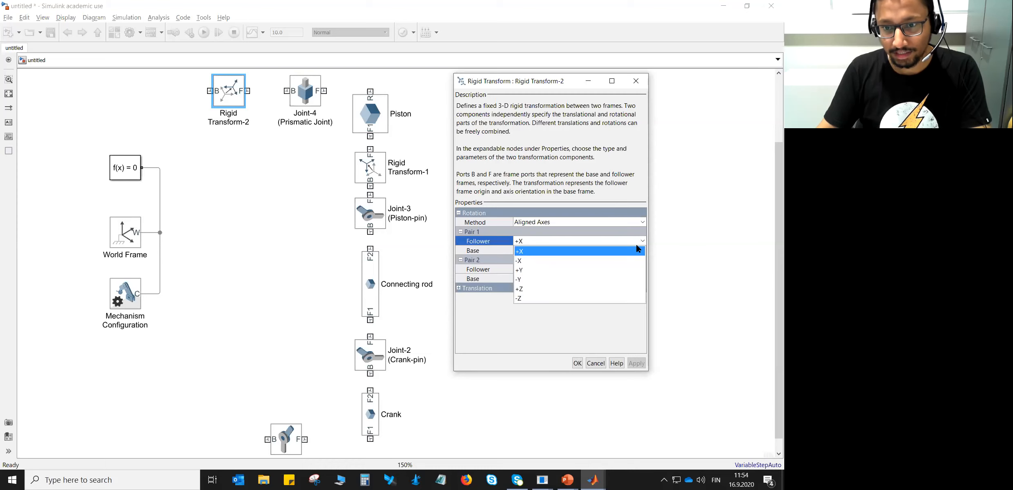
pyautogui.click(616, 289)
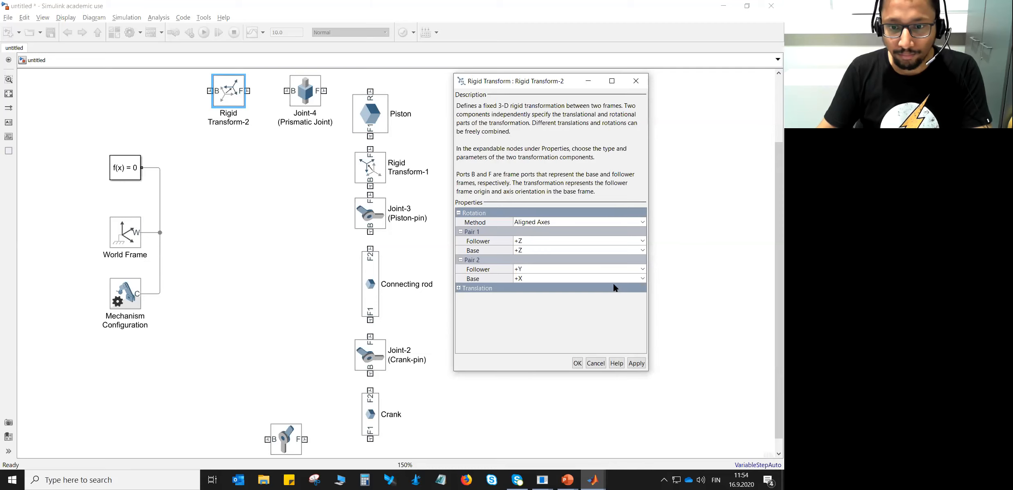
pyautogui.click(641, 251)
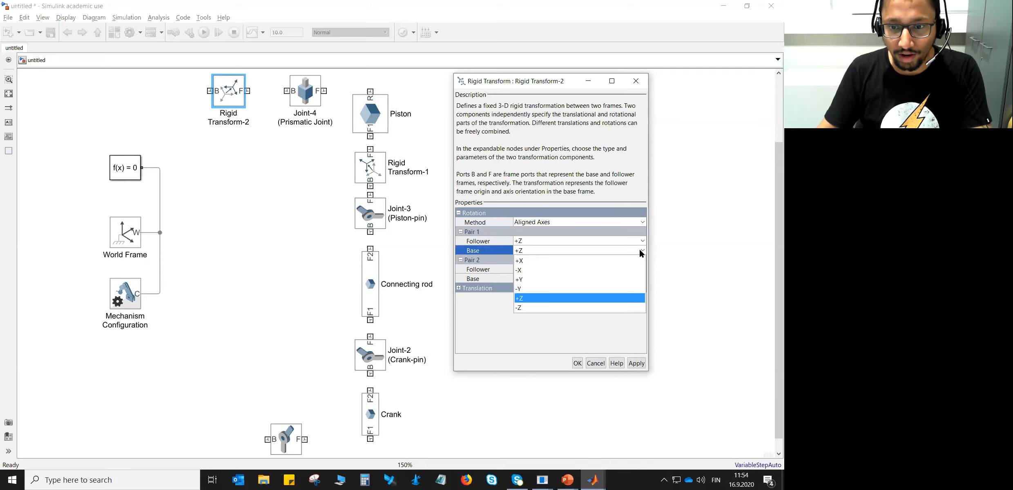
pyautogui.click(628, 277)
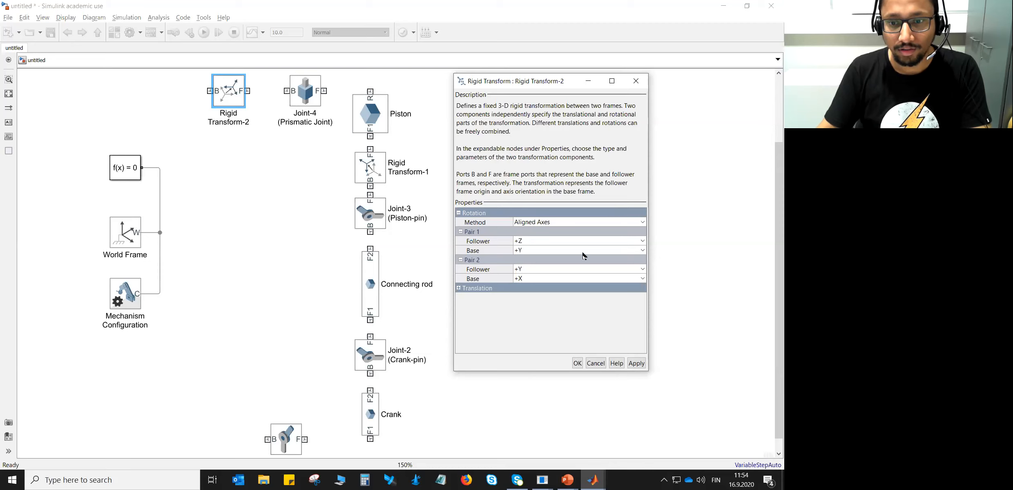
pyautogui.click(378, 100)
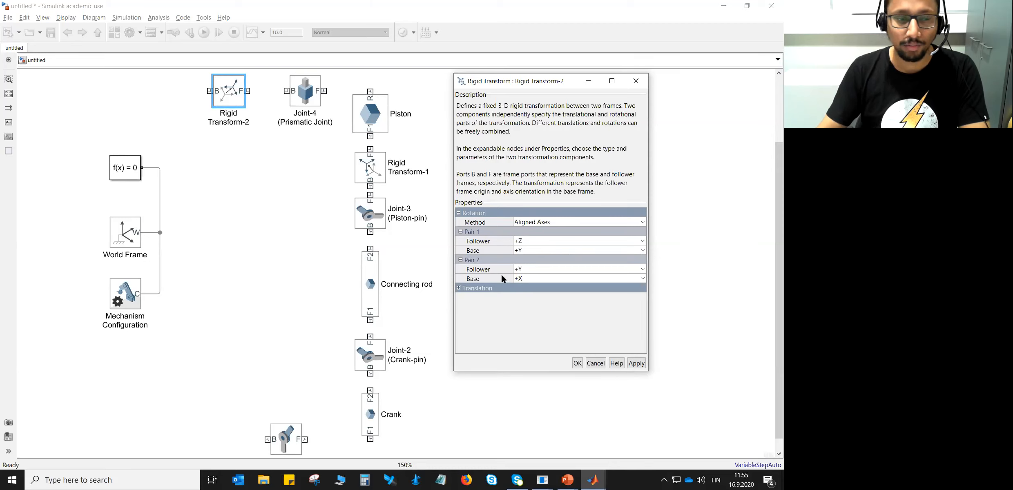
pyautogui.click(383, 172)
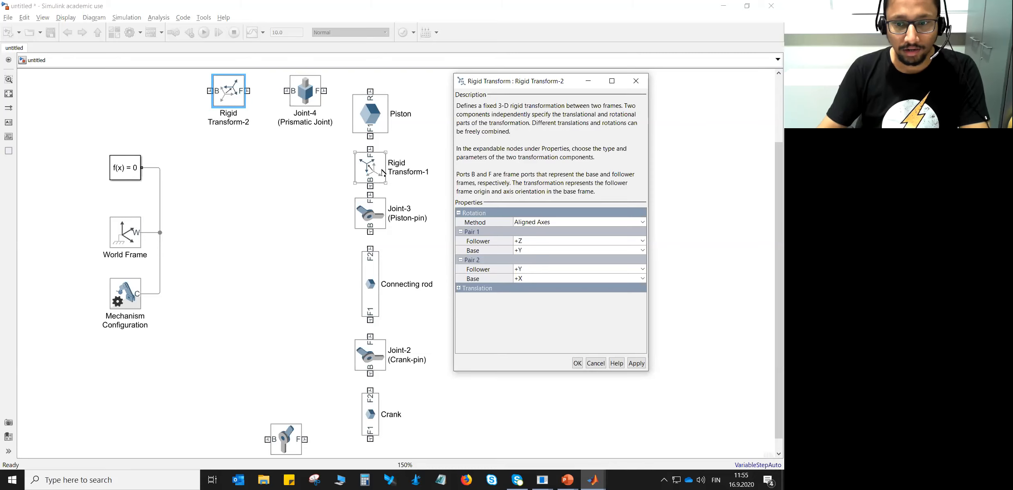
# Accept the Rigid Transform-2 parameters and move Joint-1 further away from the Crank towards the world frame blocks.
pyautogui.click(577, 364)
pyautogui.click(566, 275)
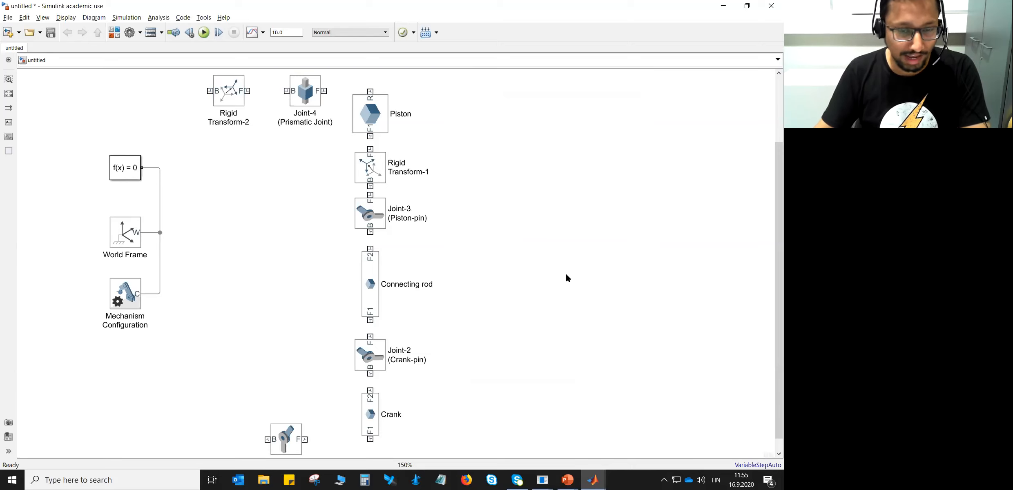
pyautogui.moveTo(292, 437); pyautogui.dragTo(252, 428)
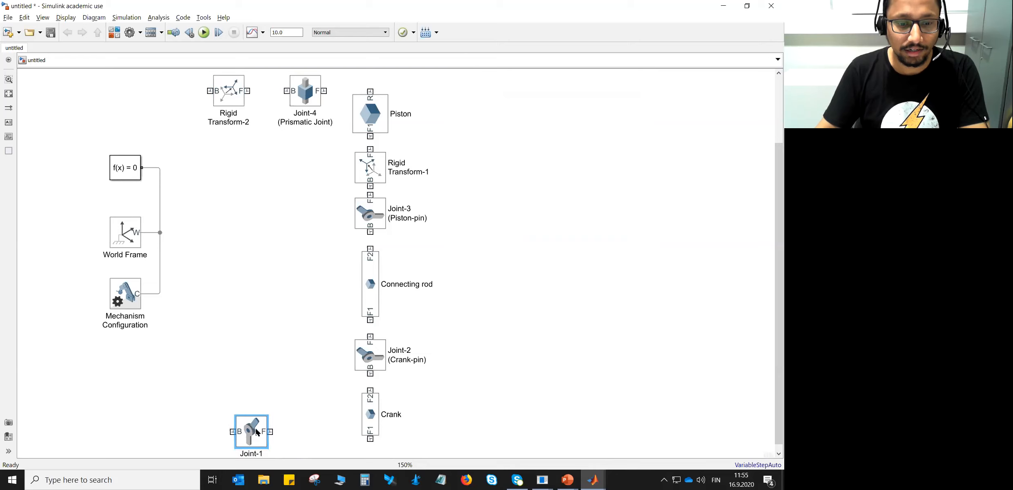
pyautogui.scroll(-1, 528, 361)
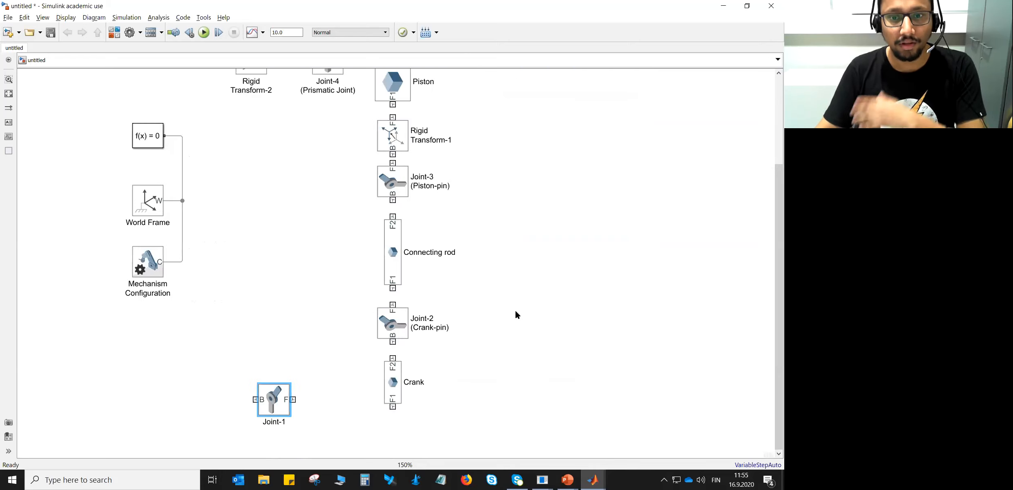
pyautogui.scroll(1, 514, 310)
pyautogui.moveTo(561, 307); pyautogui.dragTo(573, 309)
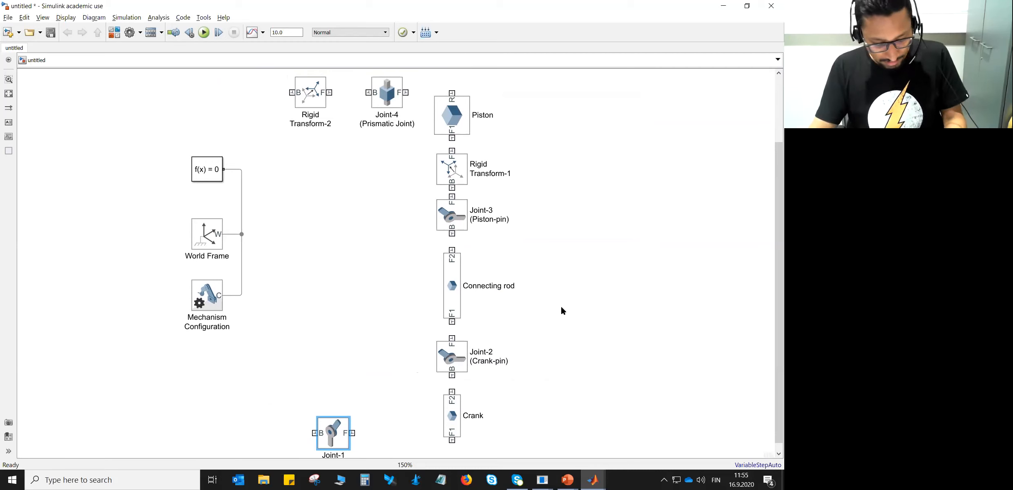
# Switch to the presentation, review the joint, rigid transform and preliminary crankshaft model slides, and return to the Simulink model.
pyautogui.hotkey('alt', 'Tab')
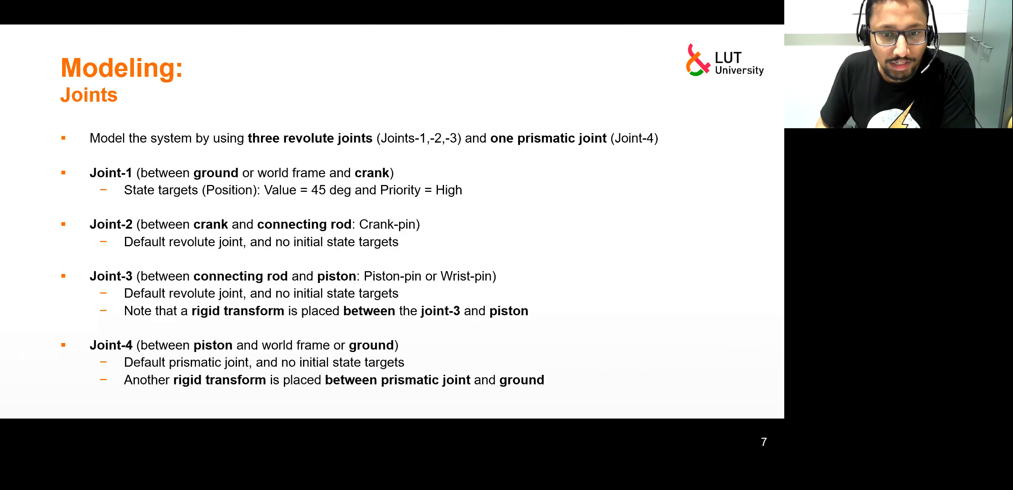
pyautogui.press('Right')
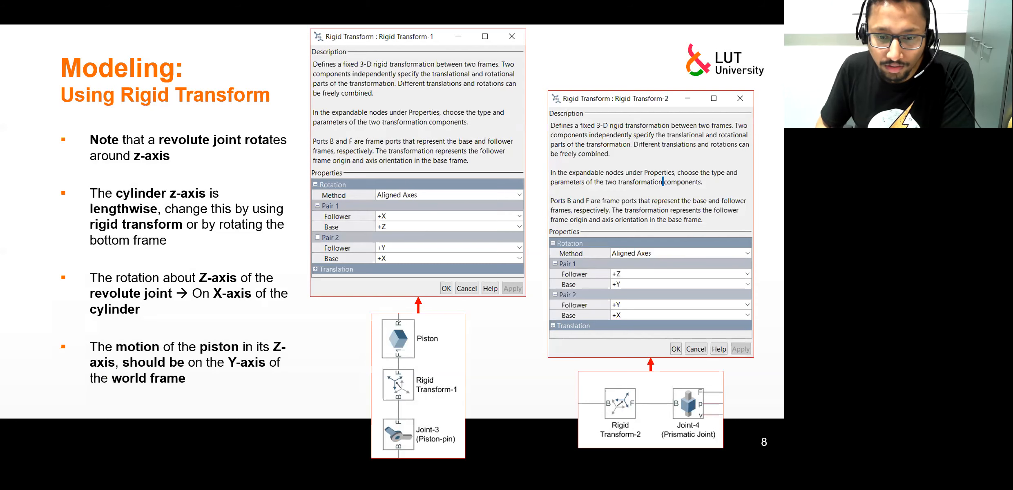
pyautogui.press('Left')
pyautogui.press('Right')
pyautogui.press('Right')
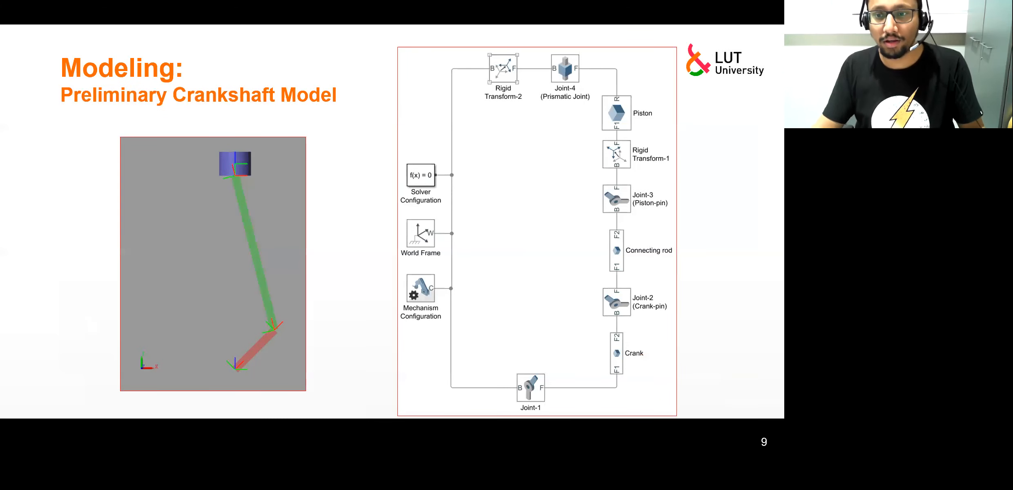
pyautogui.hotkey('alt', 'Tab')
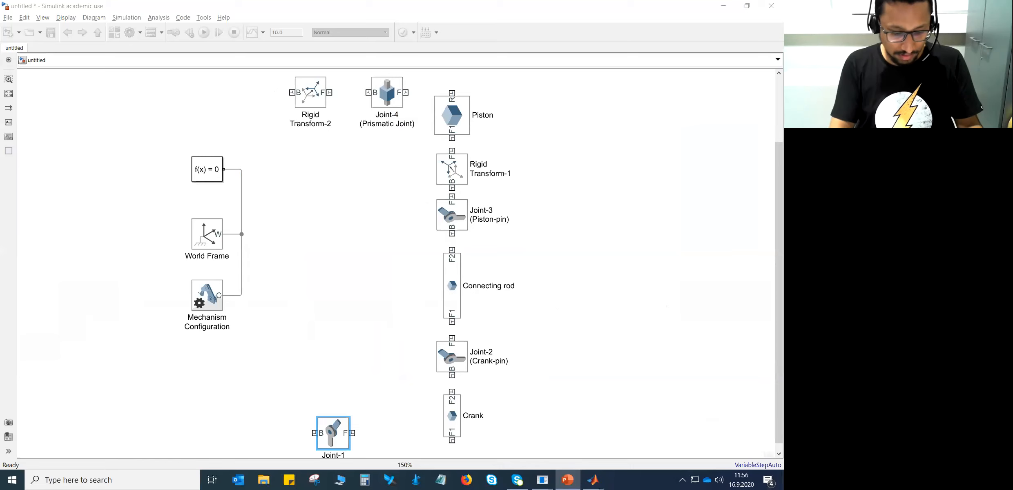
pyautogui.hotkey('alt', 'Tab')
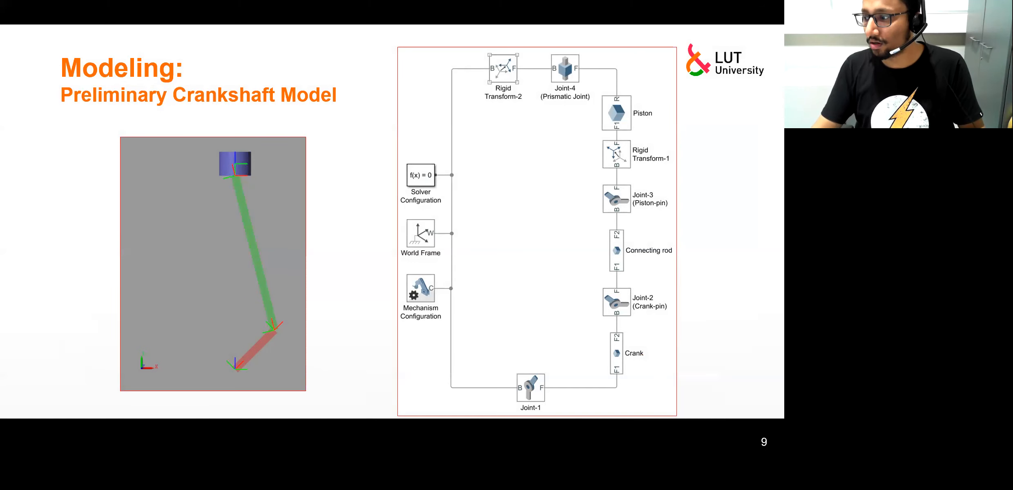
pyautogui.hotkey('alt', 'Tab')
pyautogui.click(650, 214)
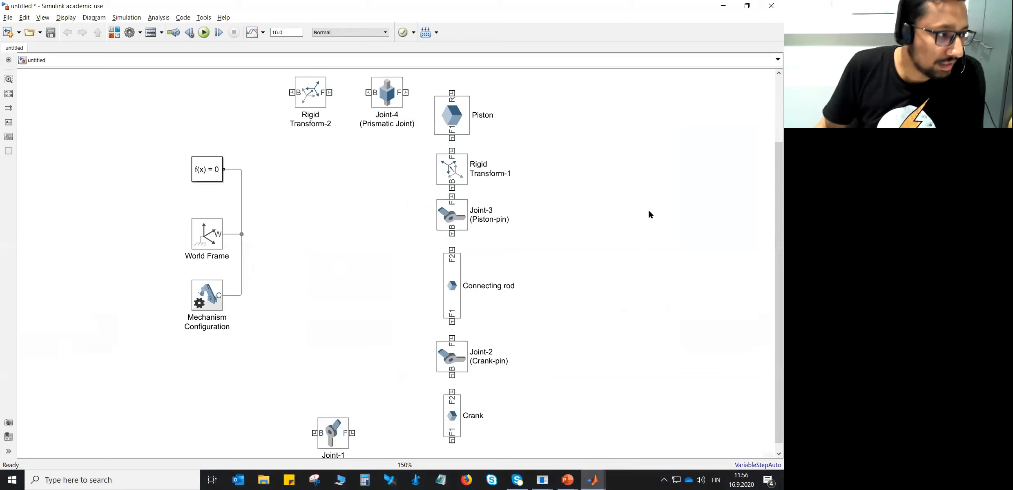
# Connect Joint-1's B port to the World Frame line and its F port to Crank F1, and lower Joint-1 to straighten the line.
pyautogui.click(327, 432)
pyautogui.moveTo(315, 432); pyautogui.dragTo(241, 296)
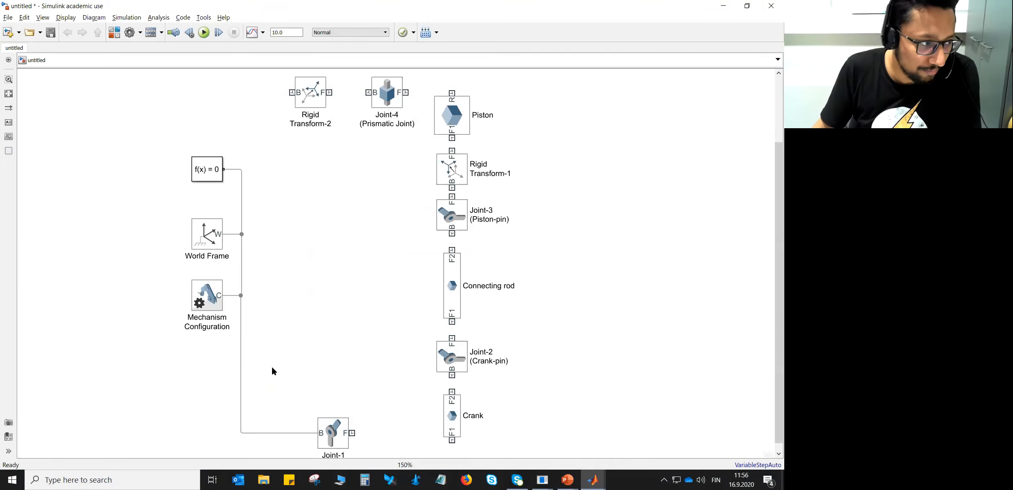
pyautogui.moveTo(352, 433); pyautogui.dragTo(452, 440)
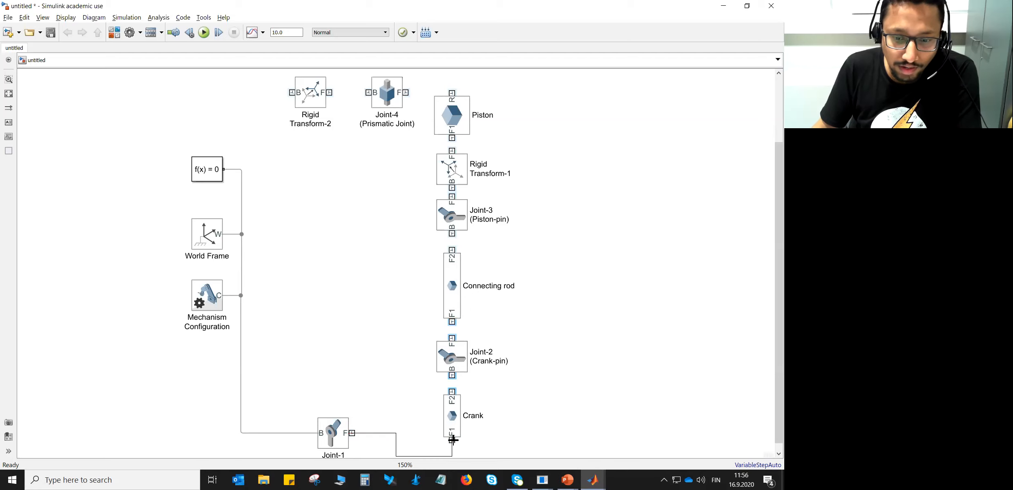
pyautogui.click(374, 357)
pyautogui.scroll(-1, 374, 357)
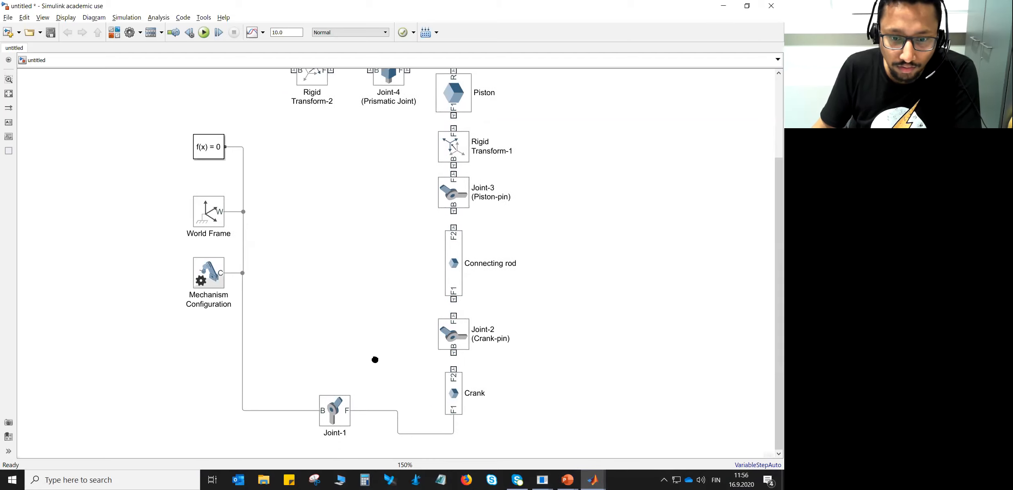
pyautogui.moveTo(338, 408); pyautogui.dragTo(347, 427)
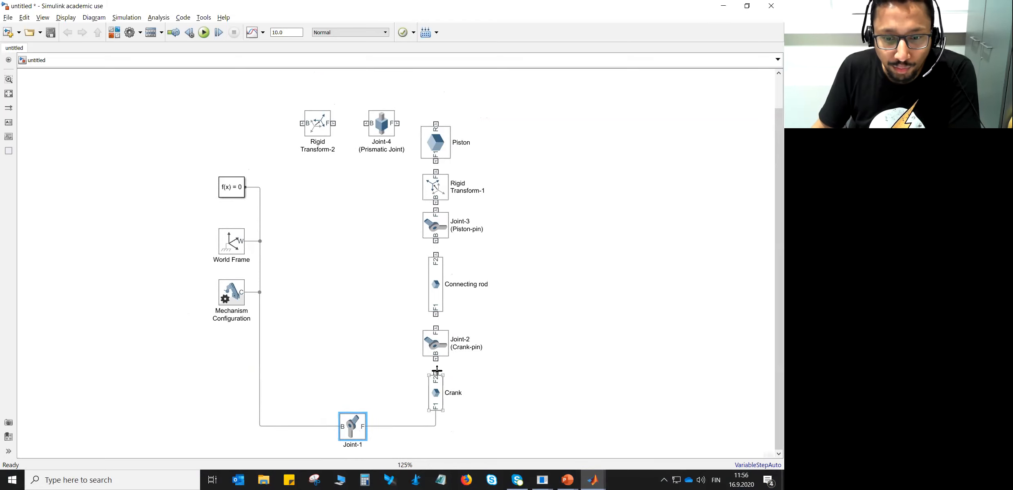
# Connect the mechanism column in series from Crank F2 through Joint-2, Connecting rod, Joint-3 and Rigid Transform-1 to Piston F1.
pyautogui.moveTo(437, 370); pyautogui.dragTo(438, 360)
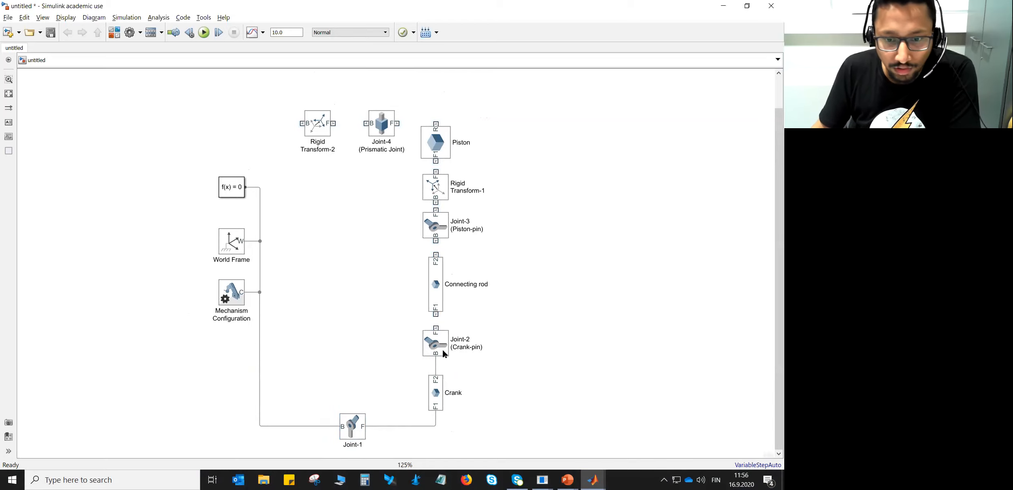
pyautogui.moveTo(436, 327); pyautogui.dragTo(434, 314)
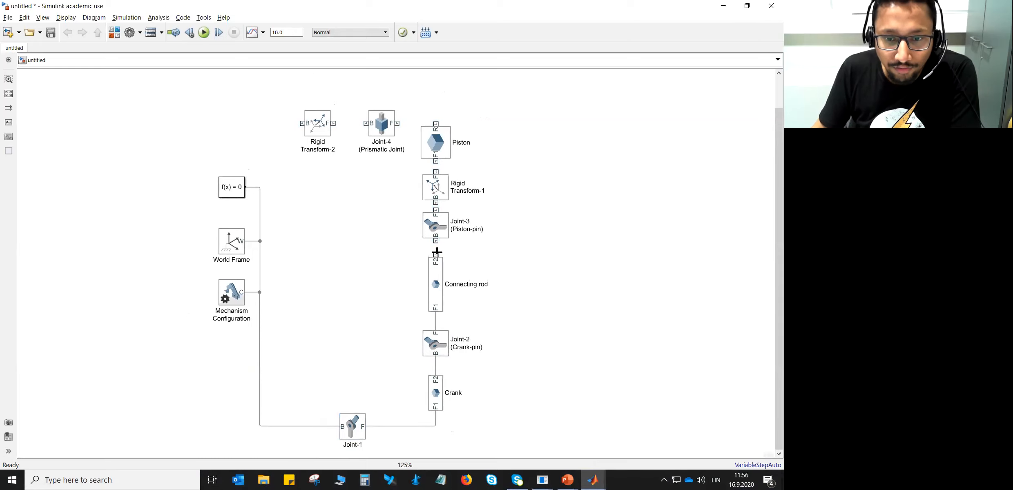
pyautogui.moveTo(436, 253); pyautogui.dragTo(435, 203)
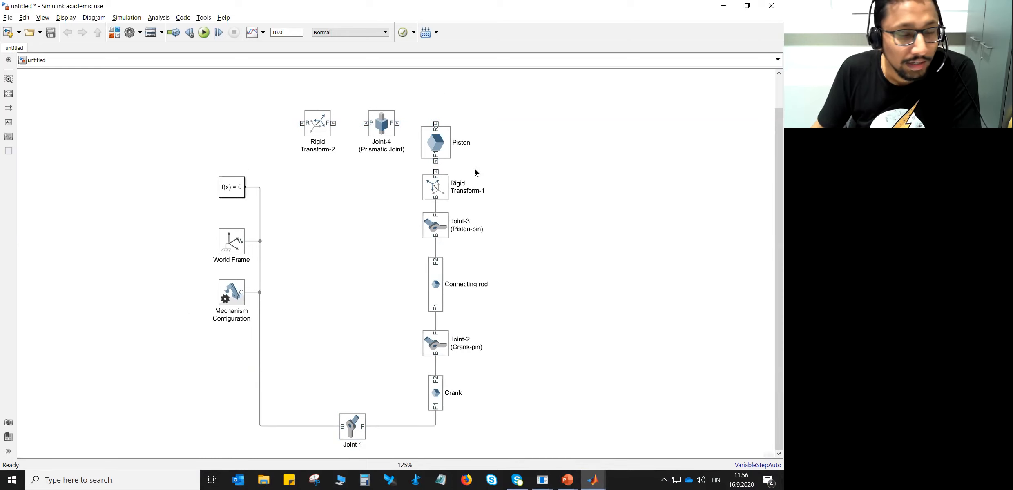
pyautogui.moveTo(437, 171); pyautogui.dragTo(435, 161)
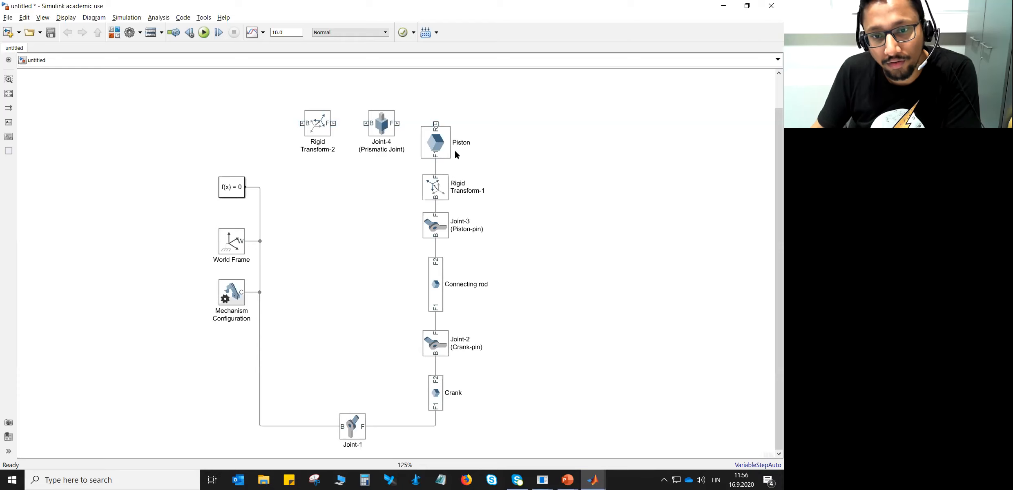
# Connect Piston R to Joint-4 F, Joint-4 B to Rigid Transform-2 F, and Rigid Transform-2 B to the solver and World Frame line.
pyautogui.moveTo(435, 122); pyautogui.dragTo(419, 121)
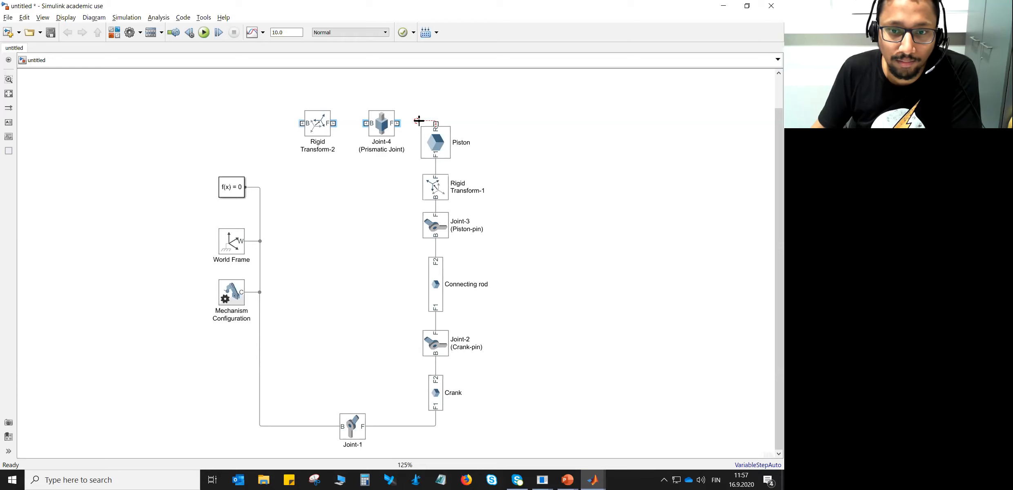
pyautogui.moveTo(418, 121); pyautogui.dragTo(399, 123)
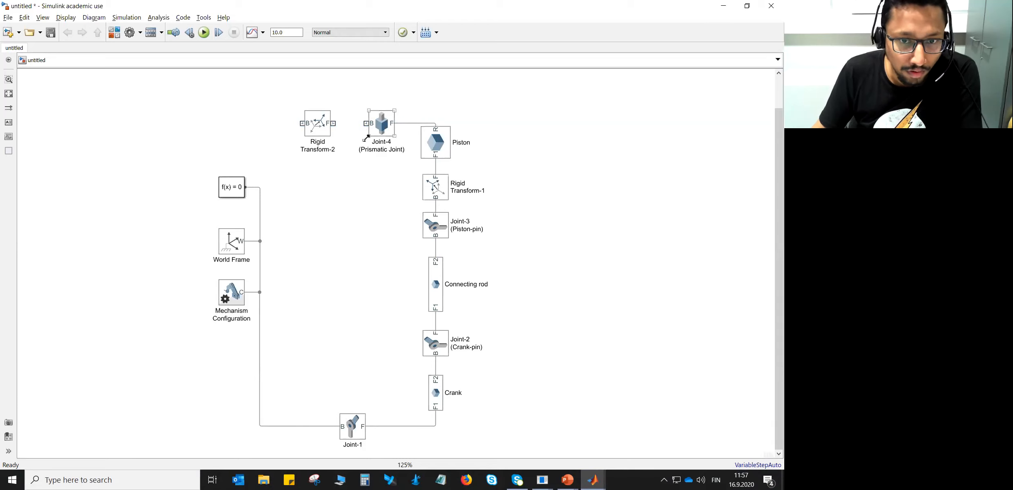
pyautogui.moveTo(365, 123); pyautogui.dragTo(260, 189)
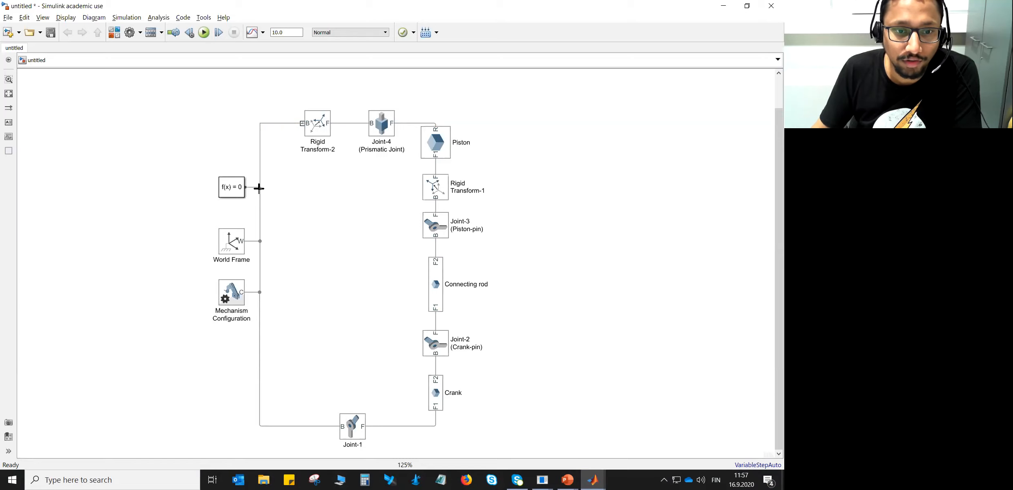
pyautogui.moveTo(259, 188); pyautogui.dragTo(259, 187)
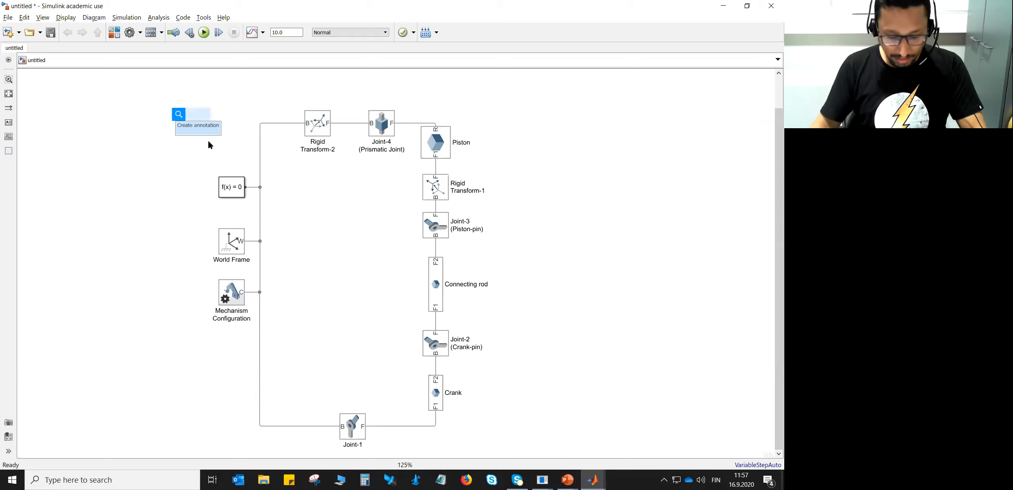
pyautogui.write('world')
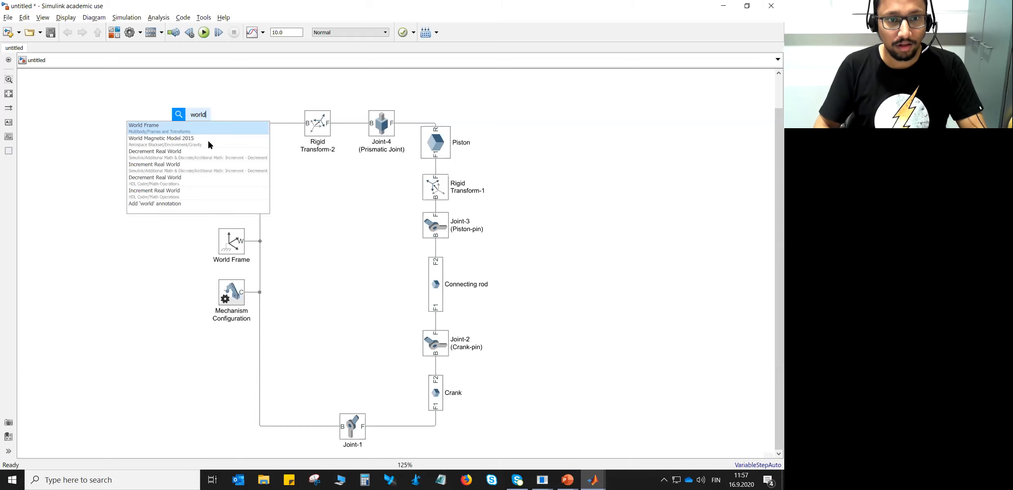
pyautogui.press('Return')
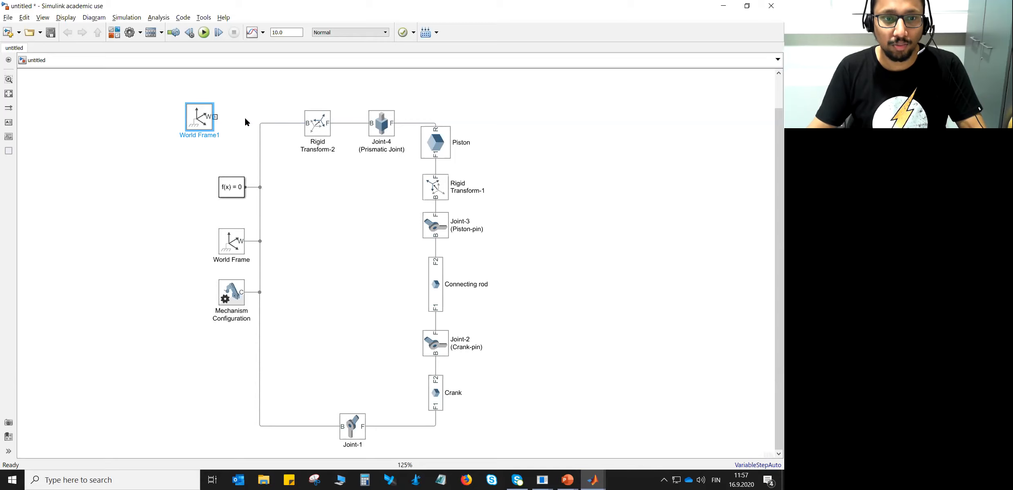
pyautogui.click(194, 157)
pyautogui.click(204, 125)
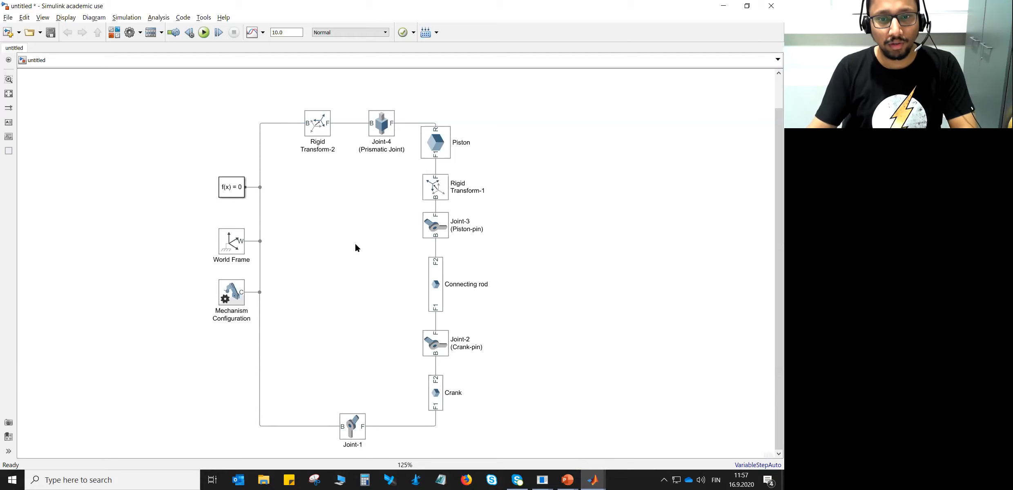
# Run the simulation of the fully connected crankshaft model.
pyautogui.scroll(1, 355, 245)
pyautogui.scroll(-1, 355, 245)
pyautogui.scroll(1, 356, 245)
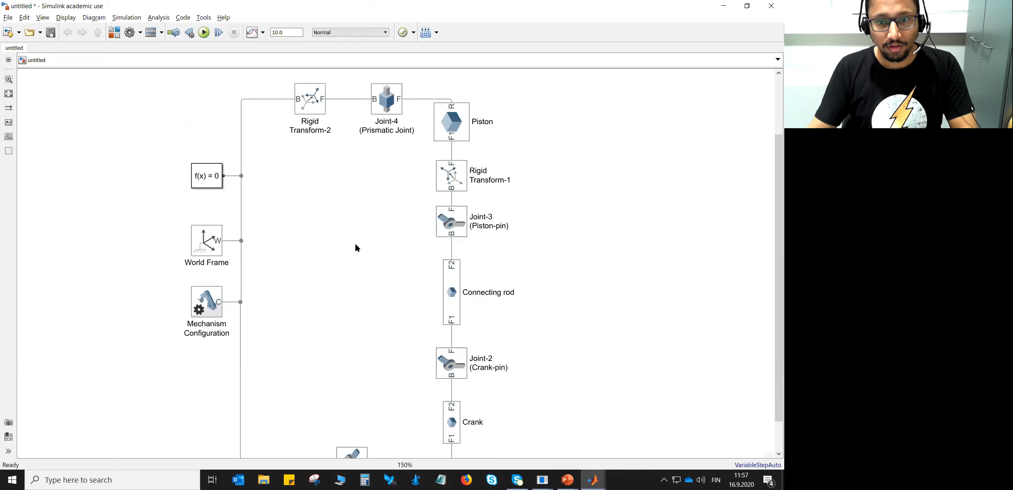
pyautogui.moveTo(356, 256); pyautogui.dragTo(357, 240)
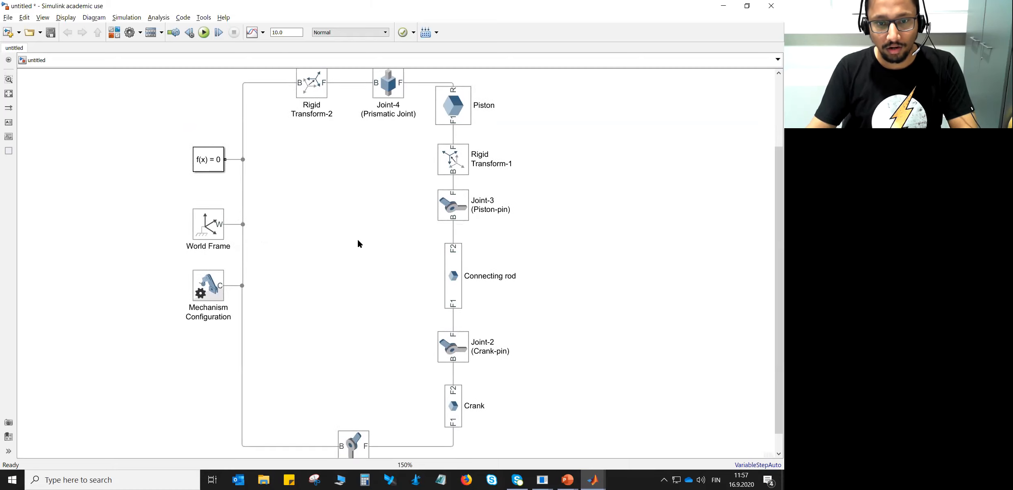
pyautogui.scroll(-1, 357, 244)
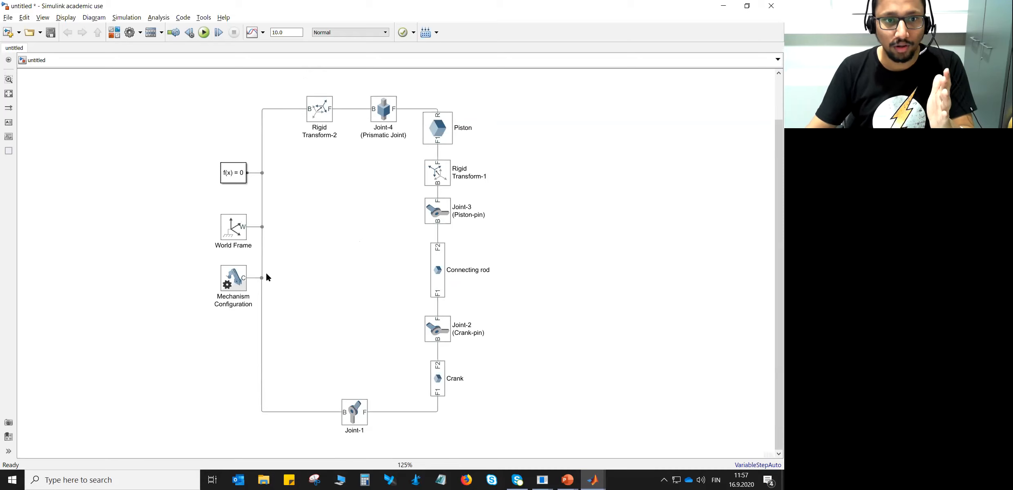
pyautogui.click(204, 32)
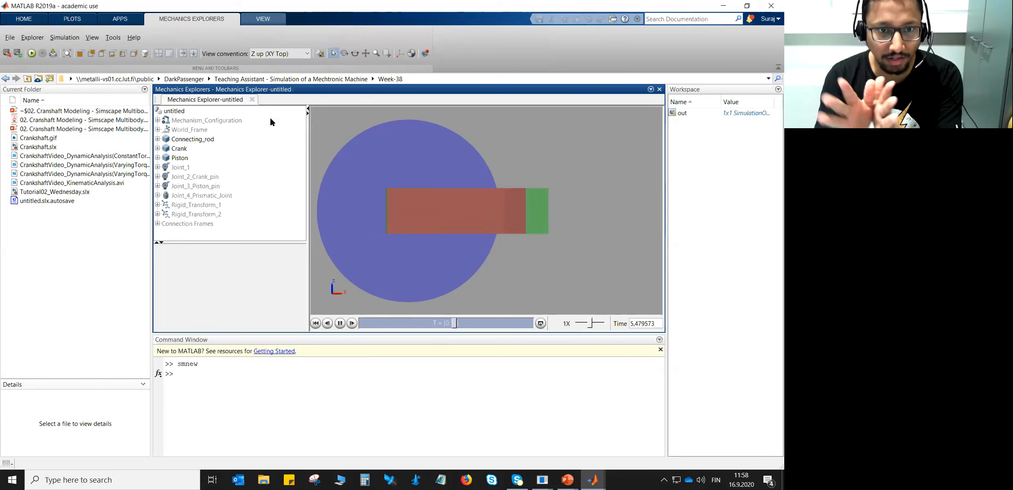
# Set the Mechanics Explorer view convention to Y up (XY Front) and show the mechanism from the front.
pyautogui.click(306, 53)
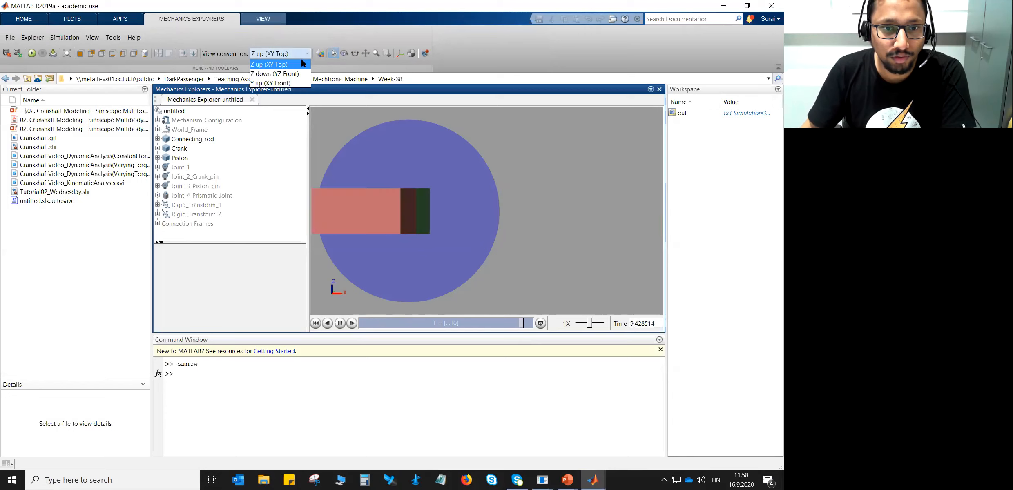
pyautogui.click(290, 83)
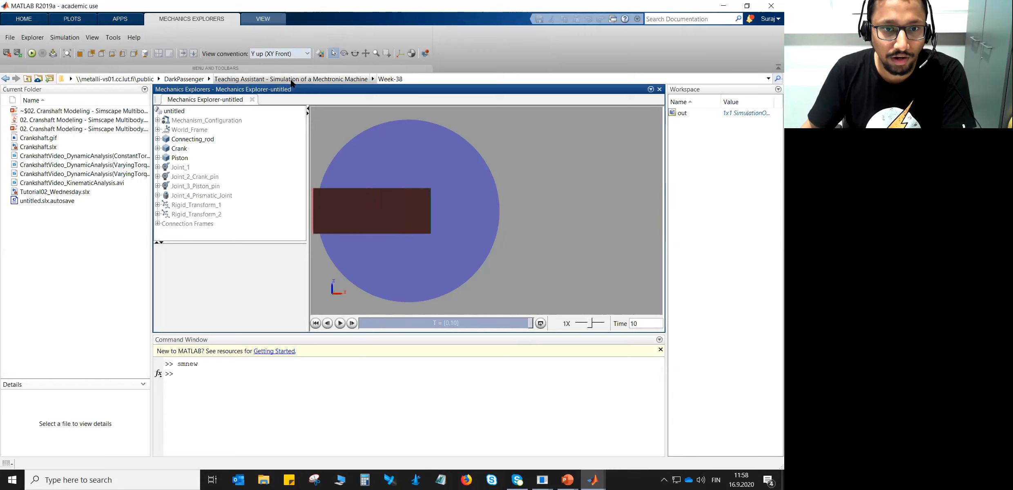
pyautogui.click(80, 56)
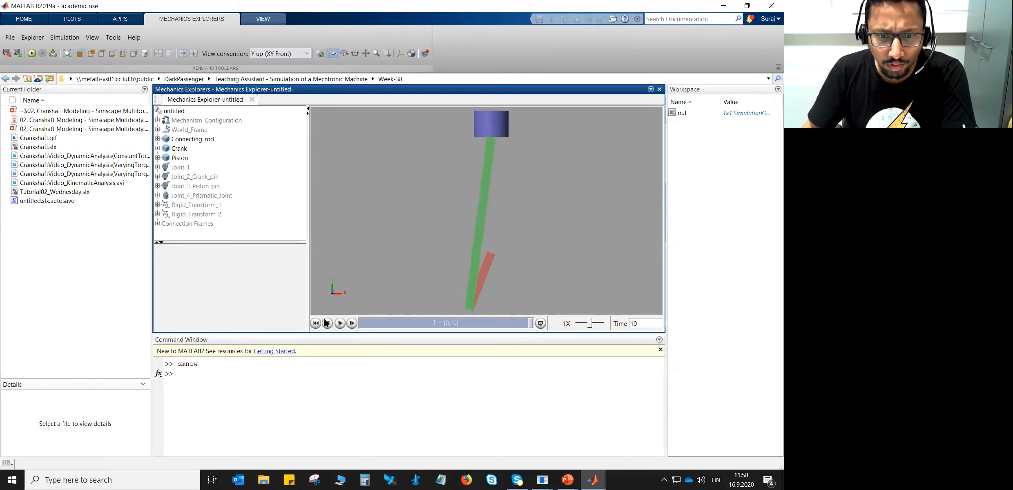
# Replay the crankshaft animation with the whole mechanism fitted inside the view.
pyautogui.click(339, 323)
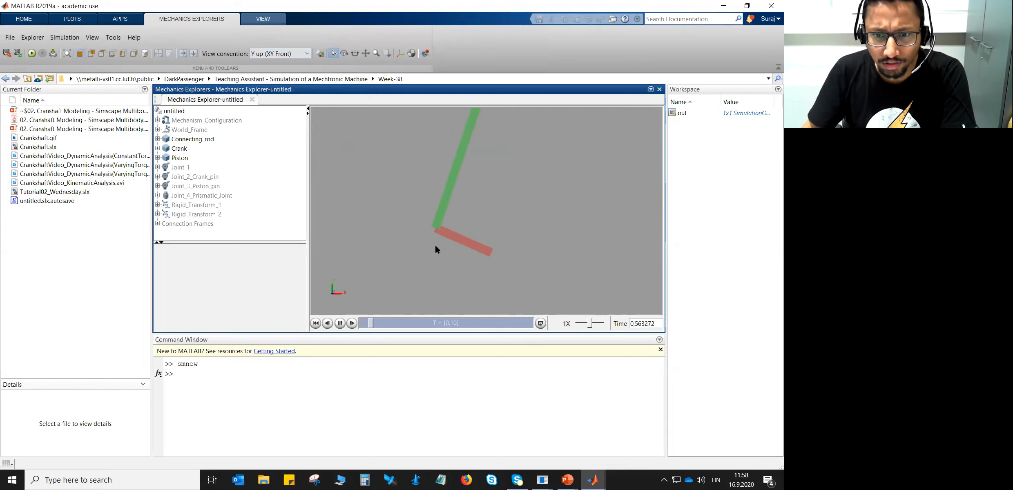
pyautogui.click(365, 54)
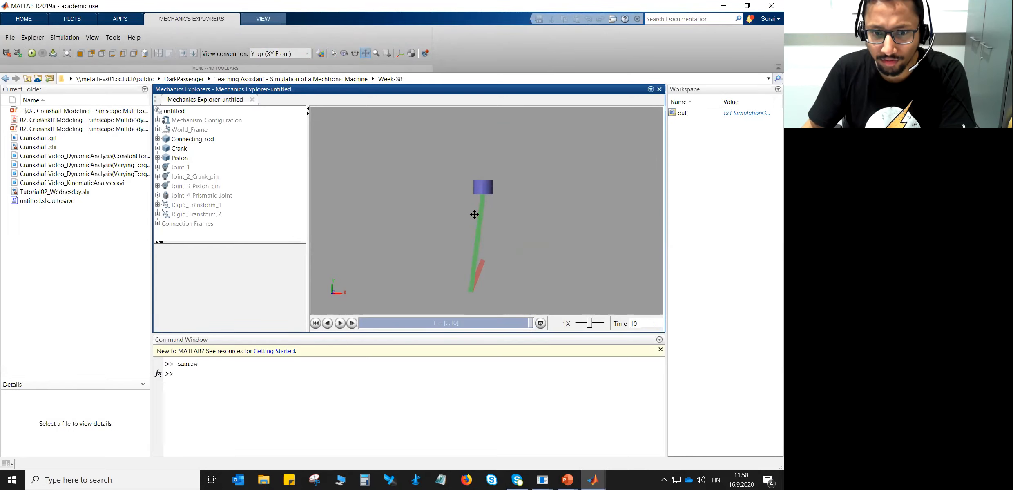
pyautogui.click(343, 323)
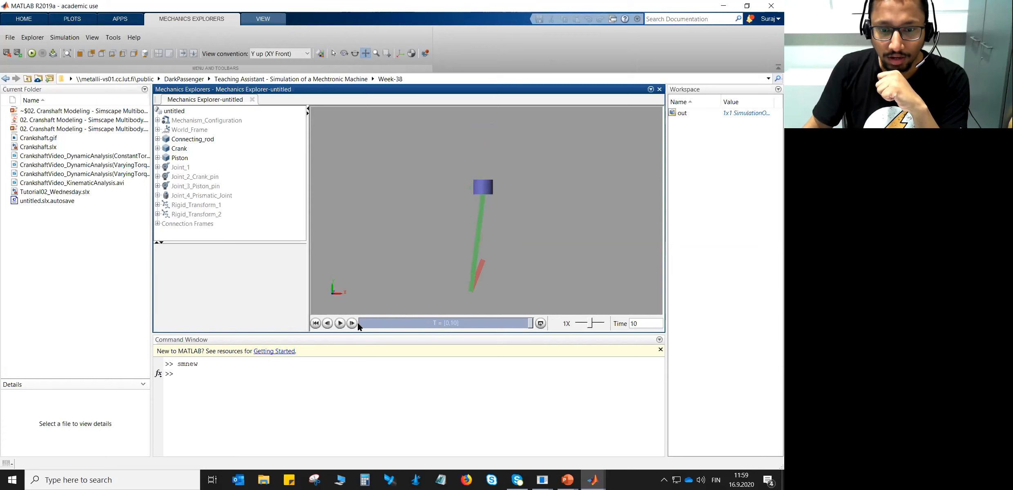
# Replay the crankshaft animation and rewind it to time 0.
pyautogui.click(339, 323)
pyautogui.click(316, 323)
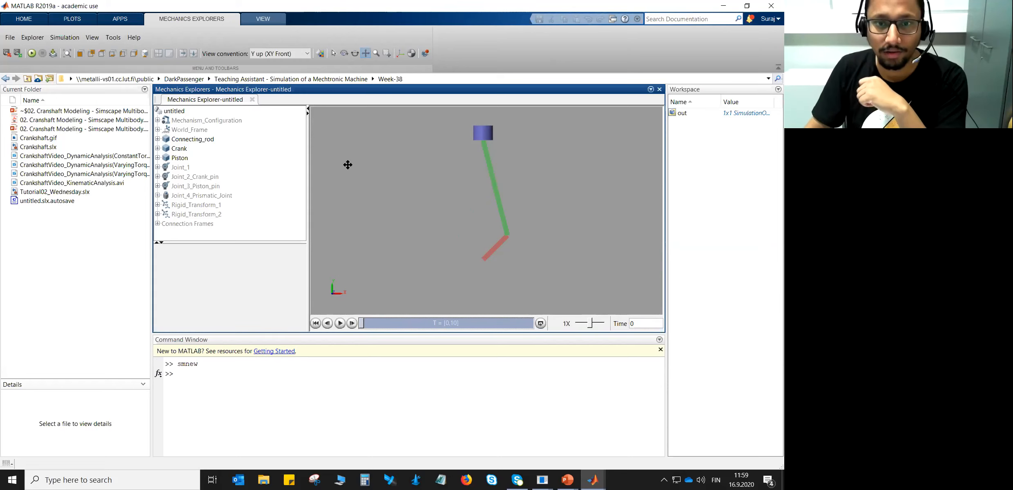
# Display the coordinate frames on the mechanism and briefly toggle the center-of-mass markers on and off.
pyautogui.click(400, 54)
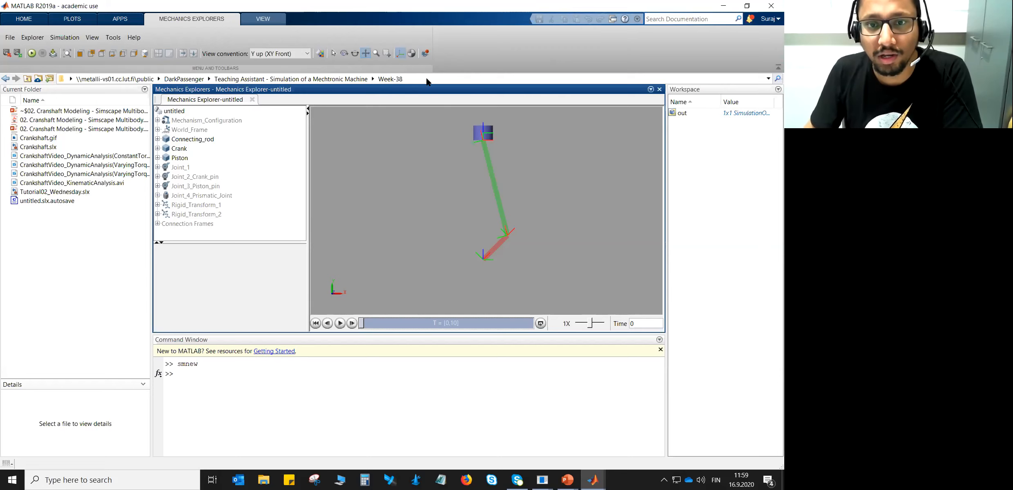
pyautogui.click(411, 53)
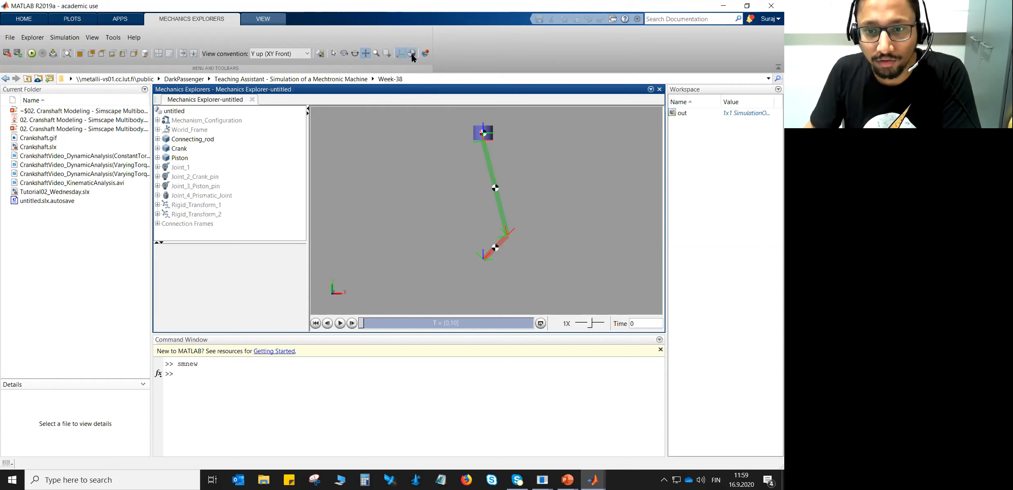
pyautogui.click(411, 53)
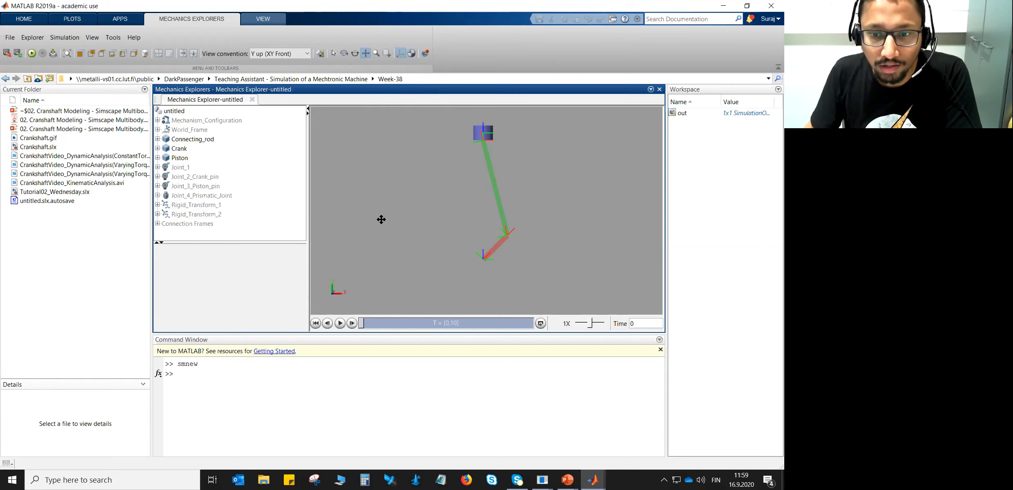
# Replay the crankshaft animation with its coordinate frames displayed and switch back to the untitled Simulink model.
pyautogui.click(340, 323)
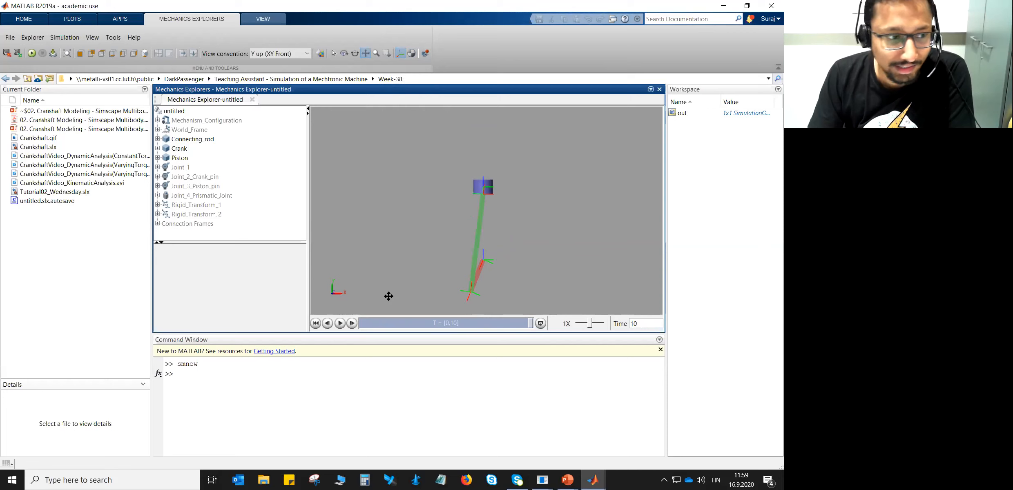
pyautogui.click(593, 480)
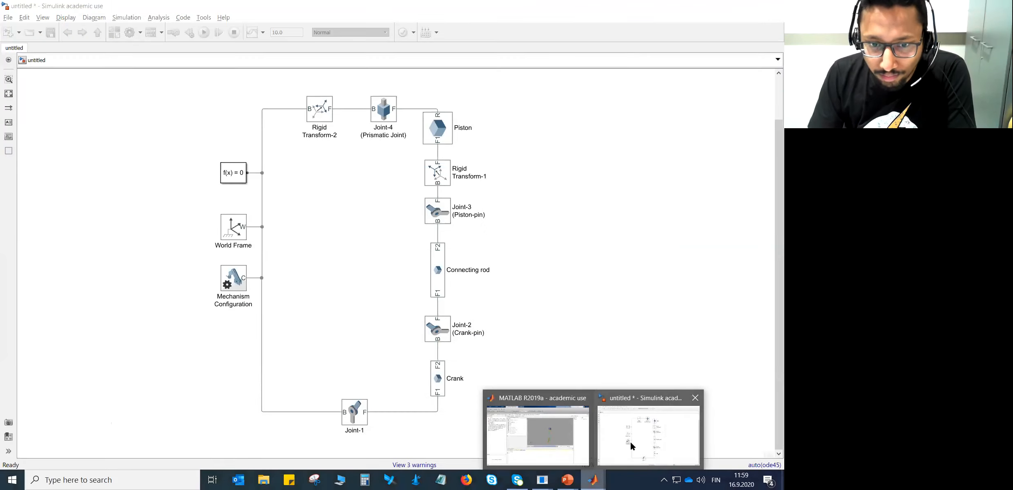
# Open the model's Simscape Statistics Viewer and enlarge it with Sources and Description collapsed so the full statistics list fits.
pyautogui.click(630, 441)
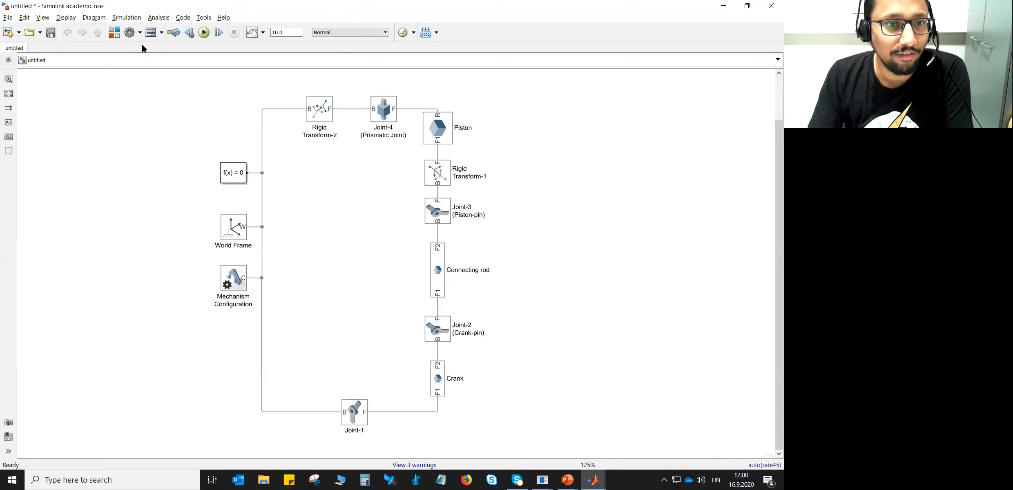
pyautogui.click(158, 18)
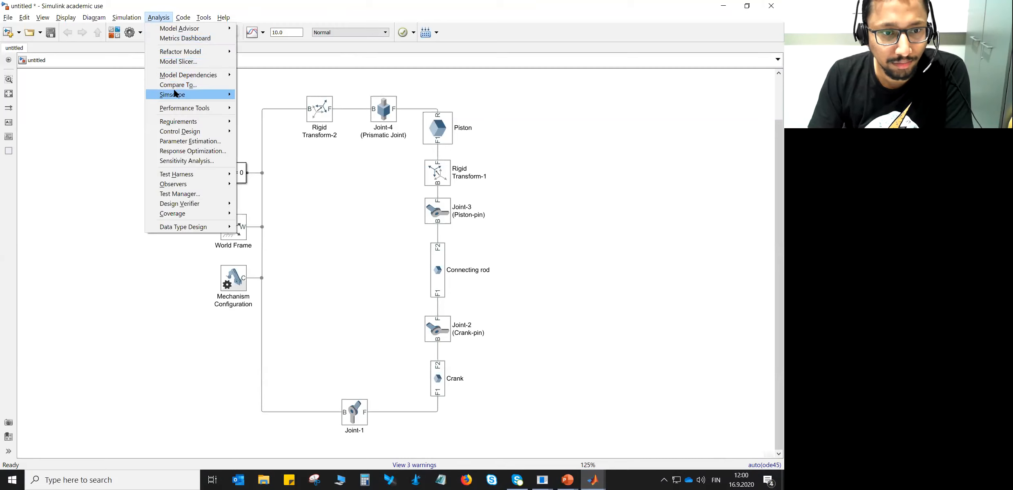
pyautogui.moveTo(174, 94)
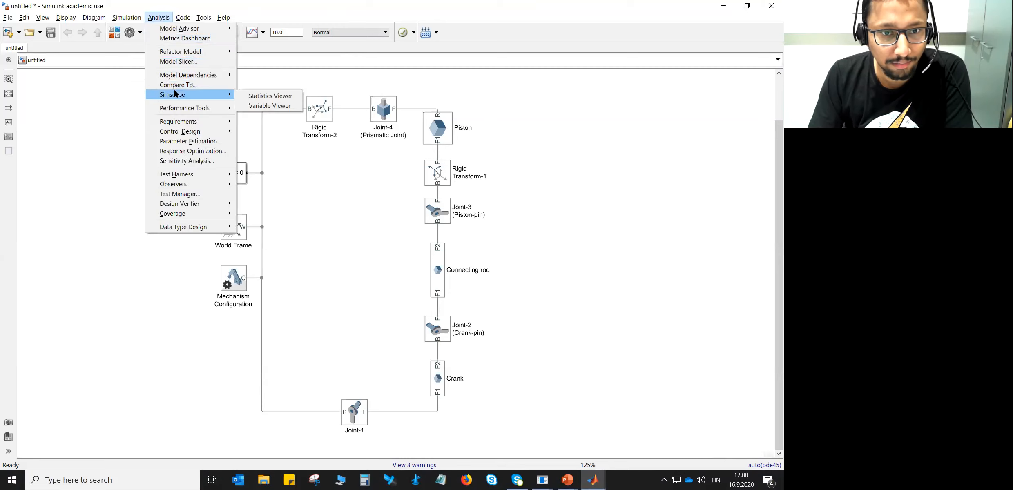
pyautogui.click(252, 96)
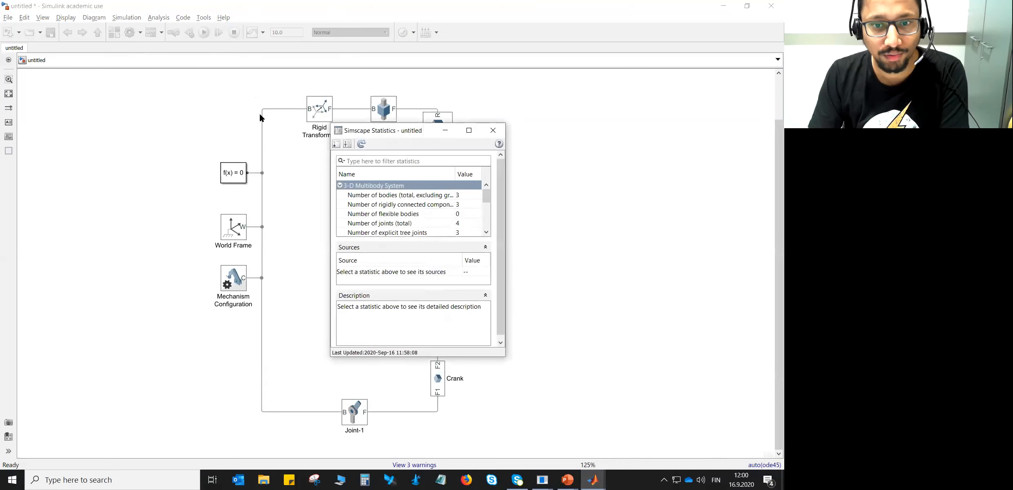
pyautogui.click(485, 295)
pyautogui.click(492, 271)
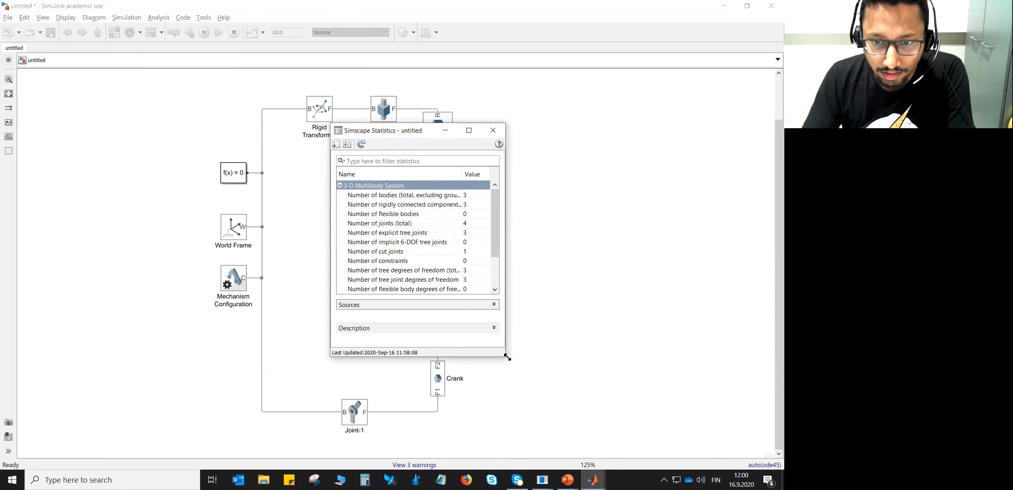
pyautogui.moveTo(506, 356); pyautogui.dragTo(631, 426)
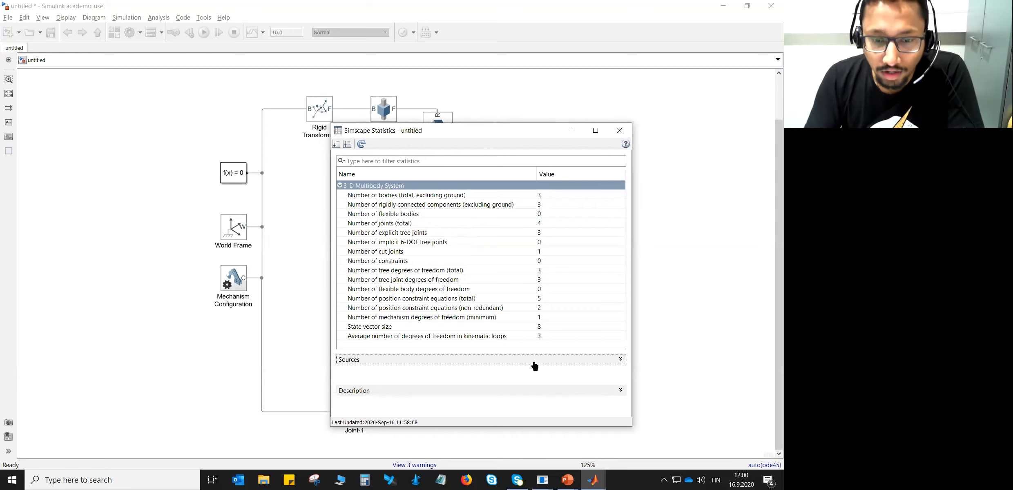
# Examine the mechanism degrees of freedom, body and joint counts, and position constraint equations in the 3-D multibody statistics, and close the viewer.
pyautogui.click(543, 317)
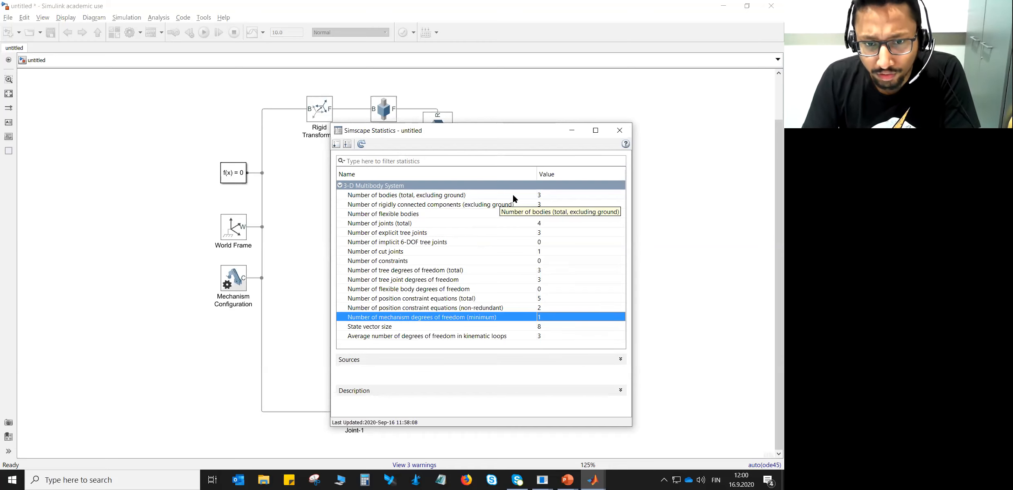
pyautogui.click(538, 196)
pyautogui.click(540, 204)
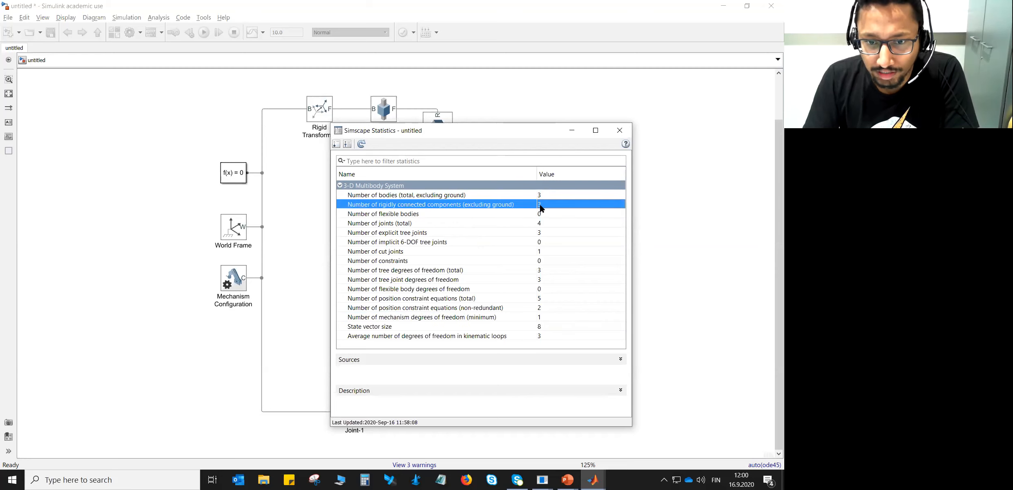
pyautogui.click(541, 224)
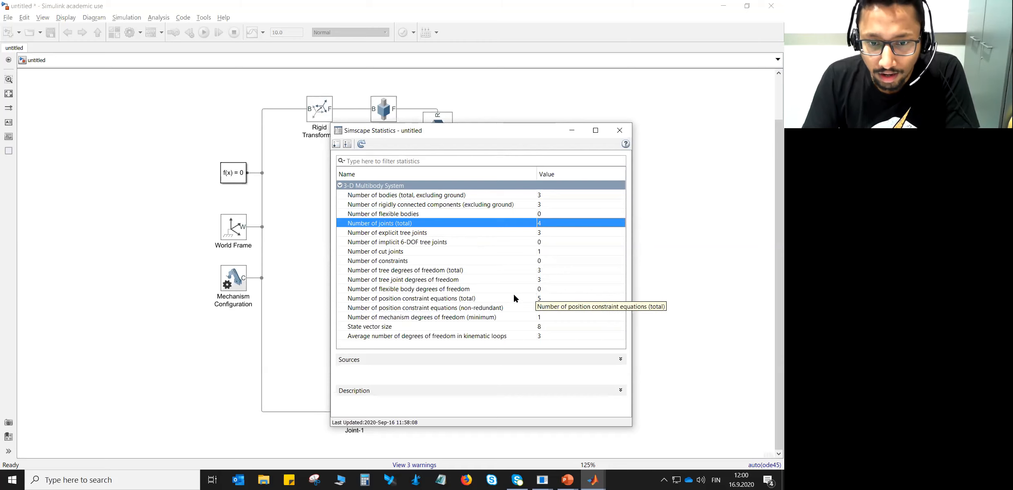
pyautogui.click(556, 262)
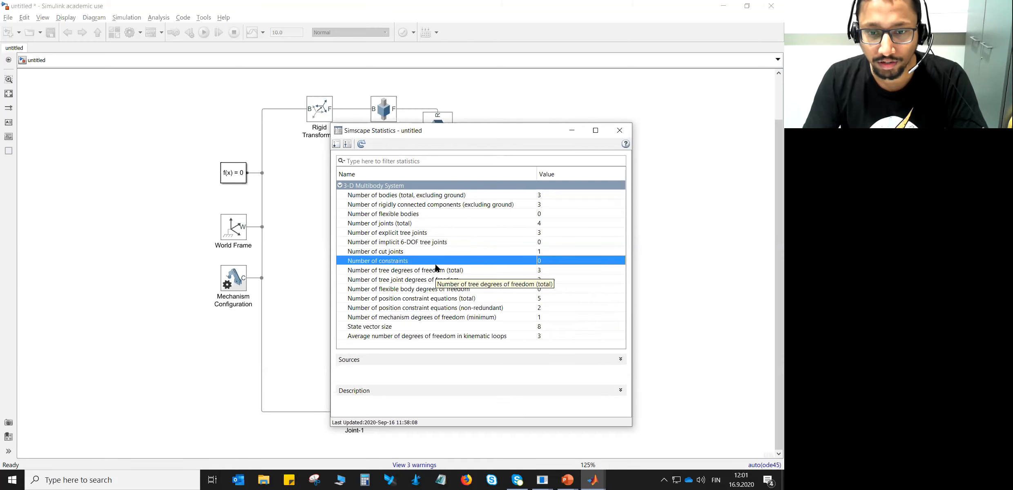
pyautogui.click(421, 299)
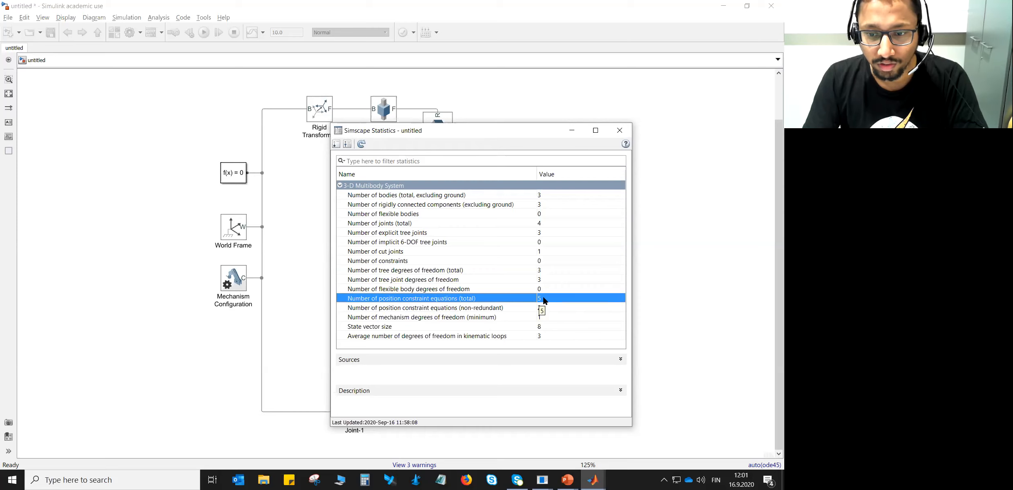
pyautogui.click(453, 310)
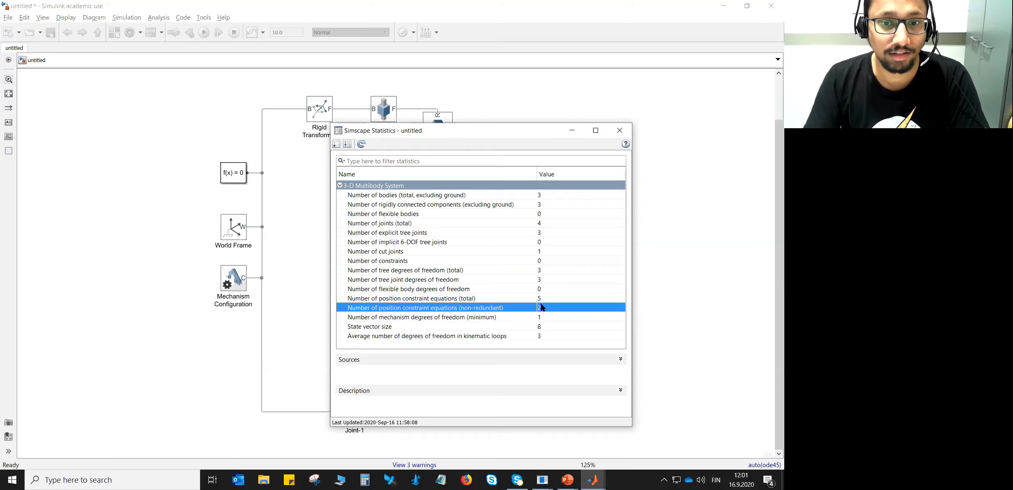
pyautogui.click(619, 131)
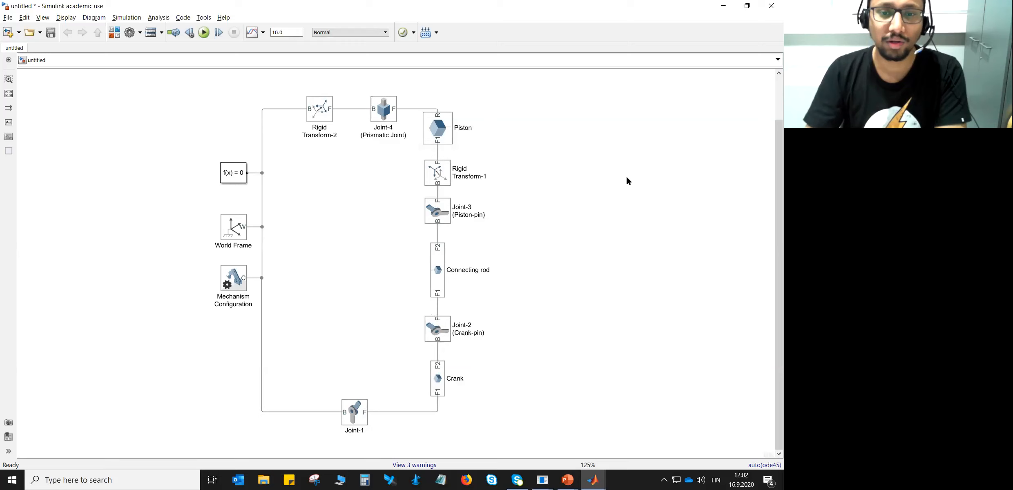
pyautogui.click(383, 135)
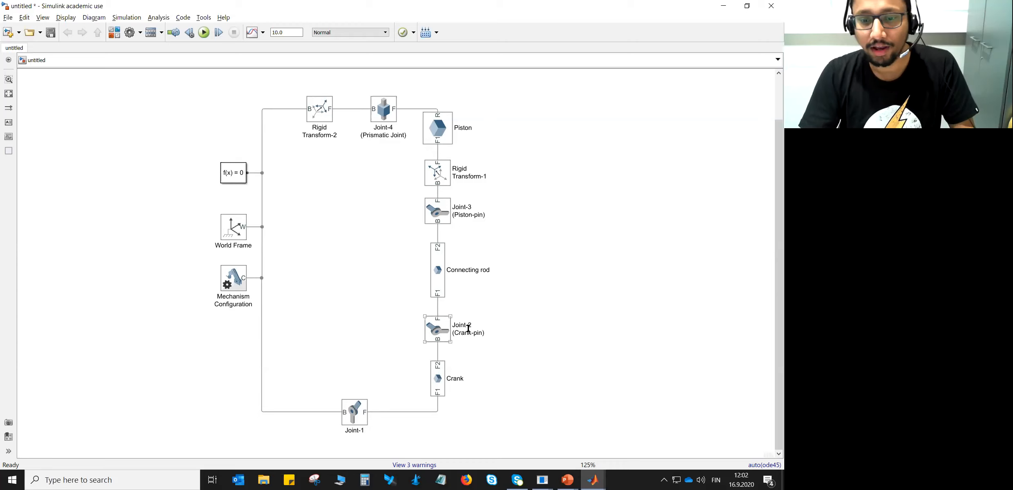
pyautogui.click(467, 328)
pyautogui.click(549, 343)
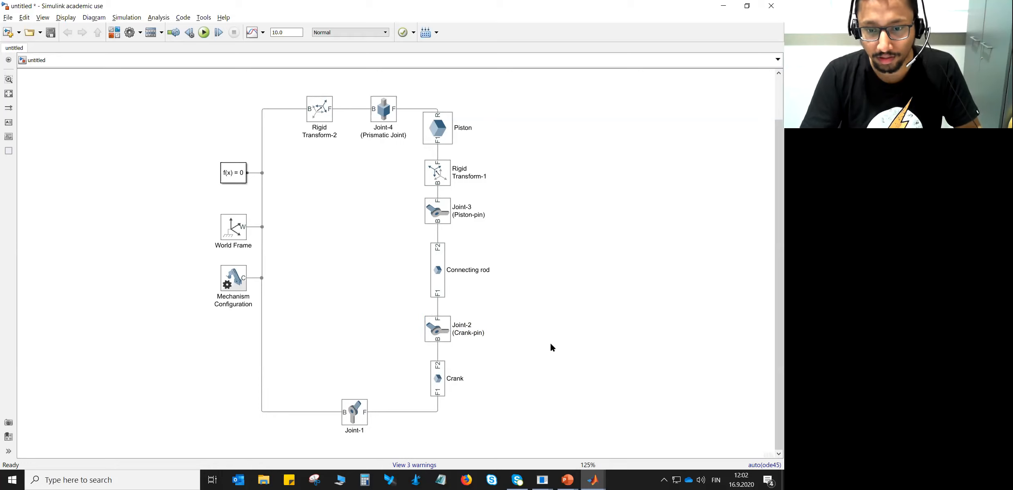
pyautogui.click(449, 332)
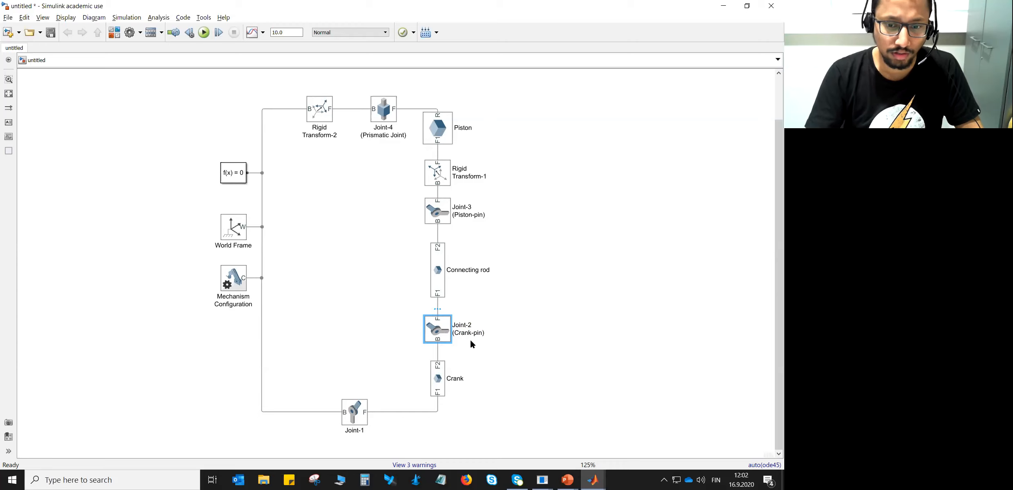
# Add a Bearing Joint block beside Joint-2 (Crank-pin) and flip and rotate it so F faces up and B faces down.
pyautogui.doubleClick(568, 319)
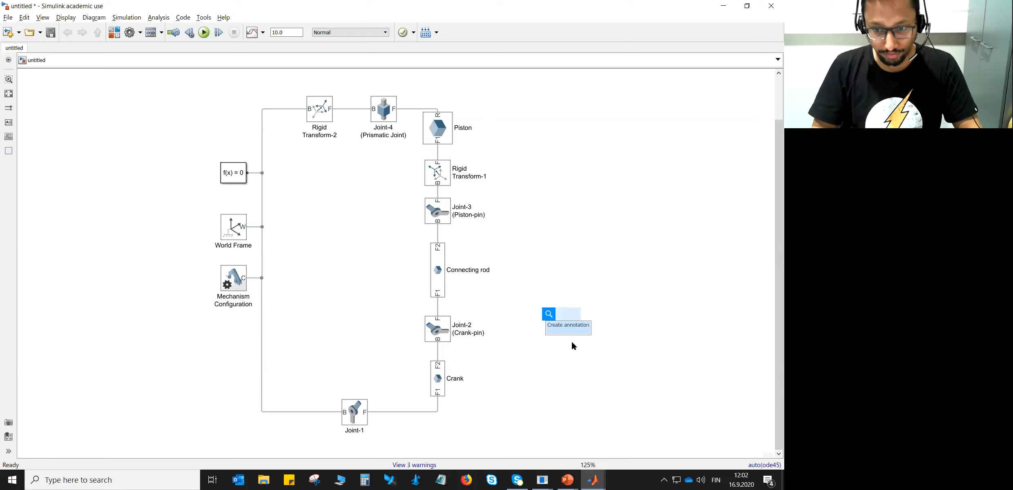
pyautogui.write('bear')
pyautogui.press('Return')
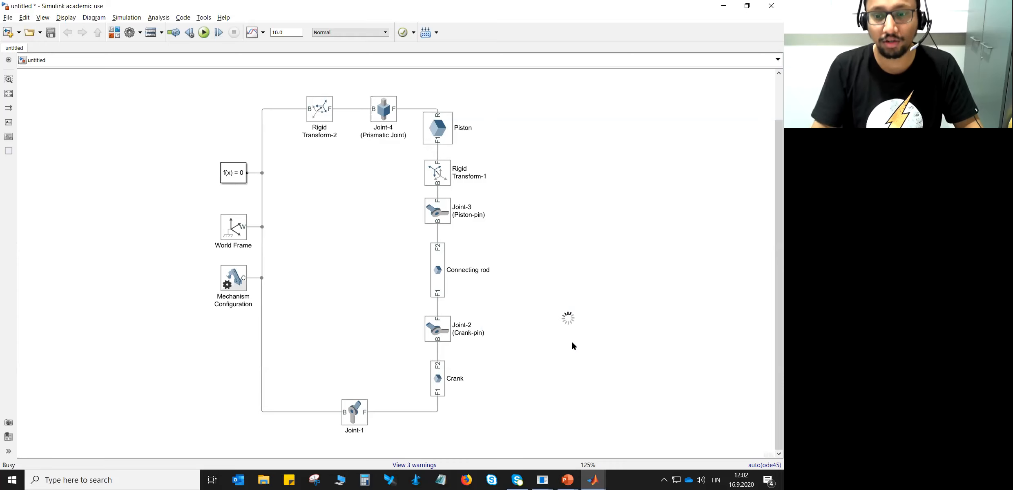
pyautogui.moveTo(568, 316); pyautogui.dragTo(556, 330)
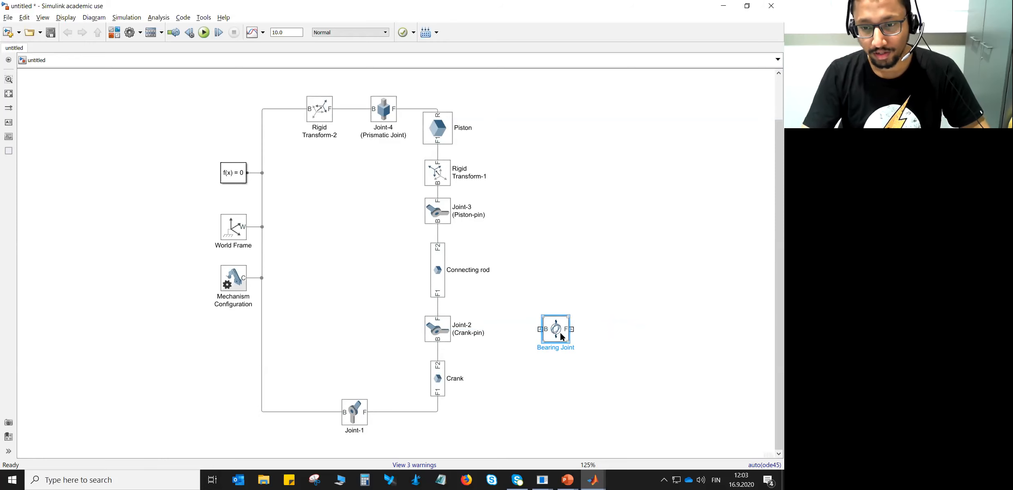
pyautogui.hotkey('ctrl', 'i')
pyautogui.hotkey('ctrl', 'r')
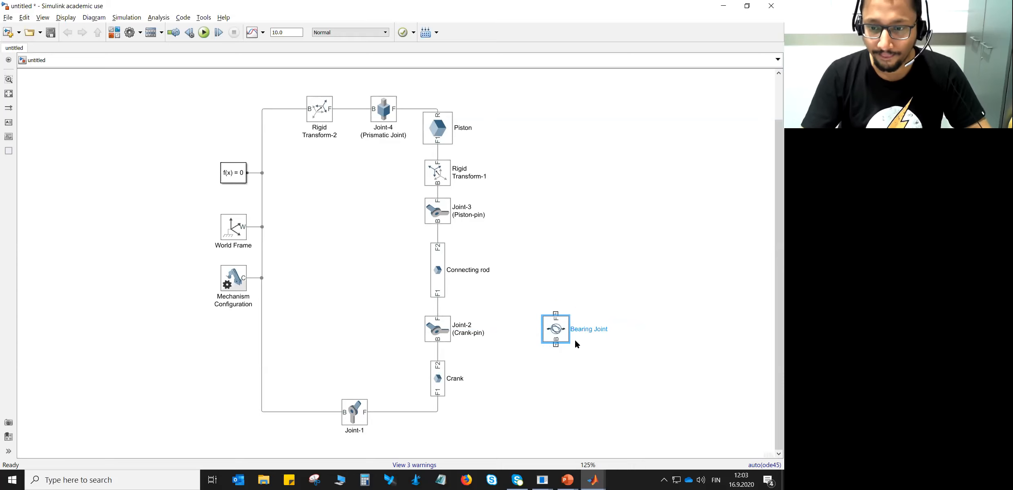
pyautogui.click(573, 329)
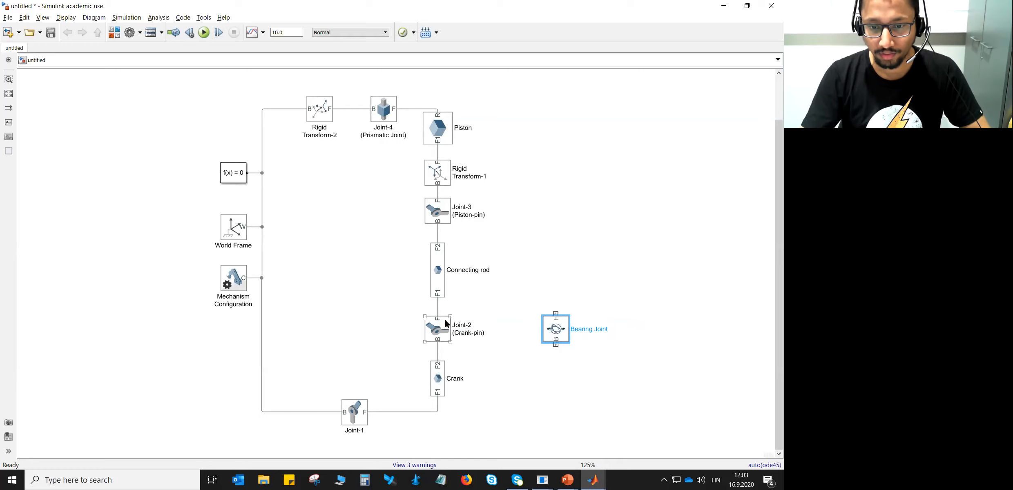
# Disconnect Joint-2 (Crank-pin), move it aside, and place the Bearing Joint block between the connecting rod and the crank.
pyautogui.click(437, 307)
pyautogui.press('Delete')
pyautogui.click(438, 352)
pyautogui.press('Delete')
pyautogui.moveTo(447, 327); pyautogui.dragTo(577, 284)
pyautogui.moveTo(542, 327); pyautogui.dragTo(444, 334)
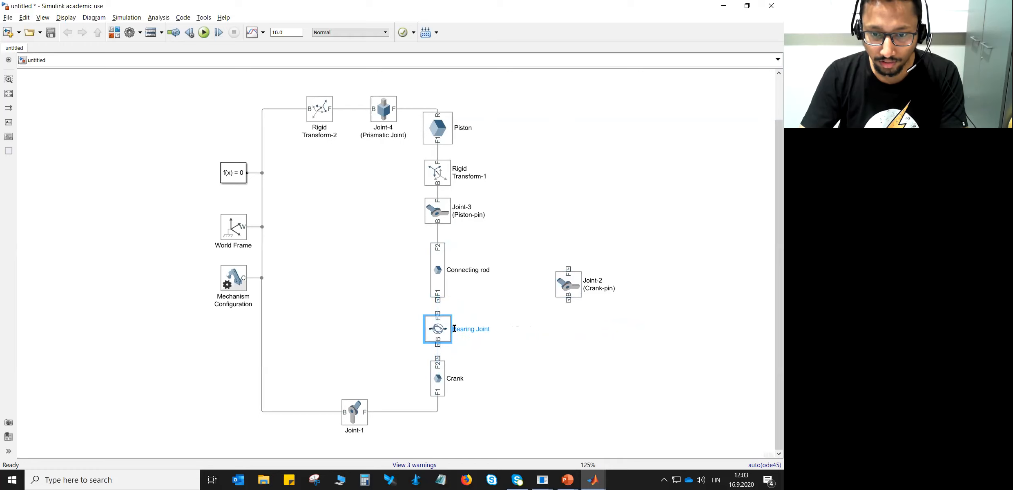
# Rename the Bearing Joint block as "Joint-2 (Crank-pin: Bearing Joint)" on two lines.
pyautogui.write('jOINT')
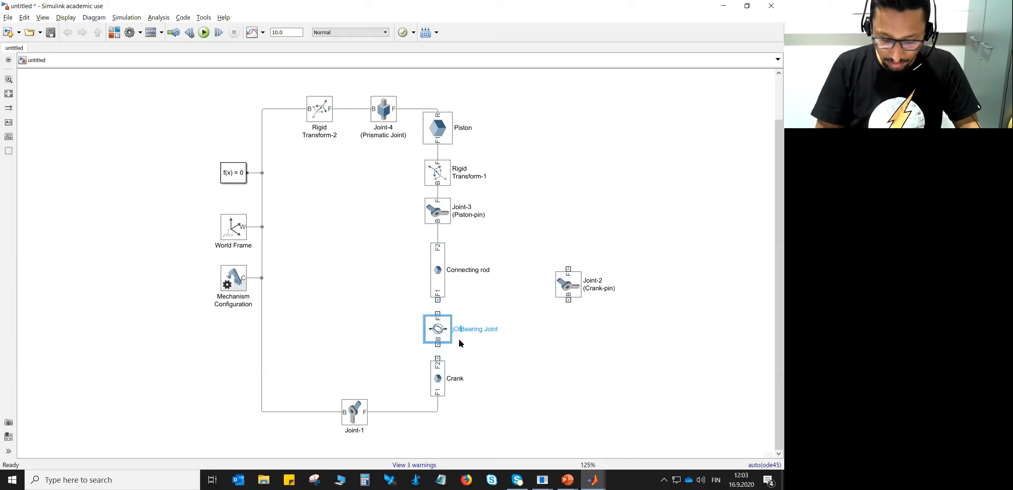
pyautogui.press('BackSpace')
pyautogui.press('BackSpace')
pyautogui.press('BackSpace')
pyautogui.press('BackSpace')
pyautogui.press('BackSpace')
pyautogui.write('Joint-2')
pyautogui.press('Return')
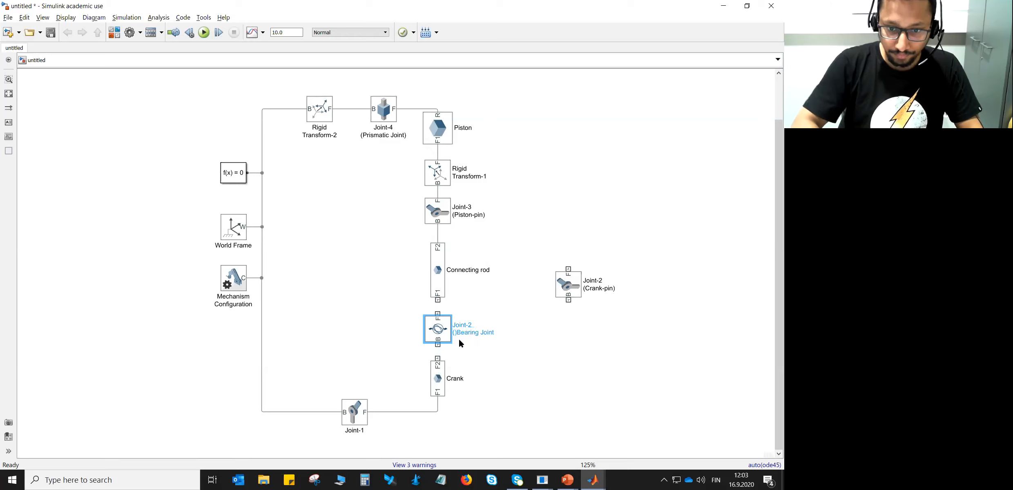
pyautogui.write('Crank')
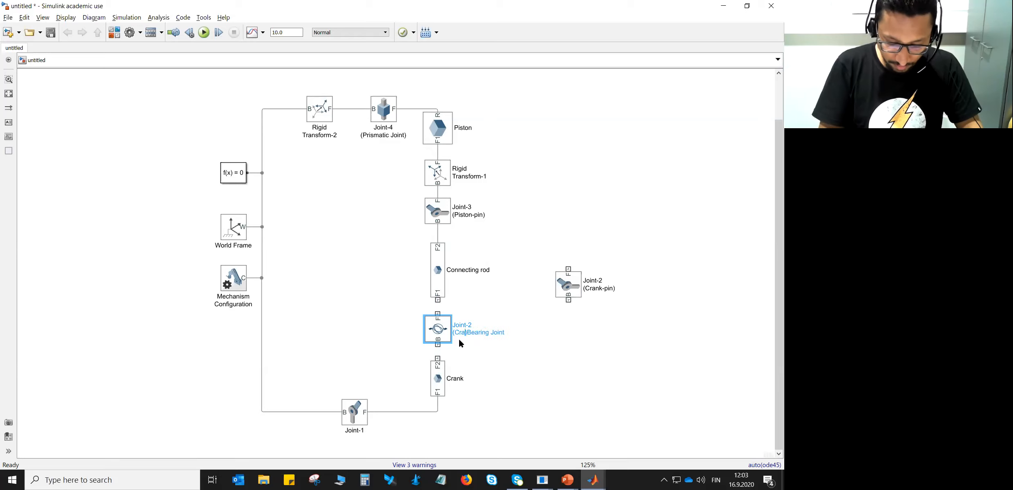
pyautogui.write('-pin')
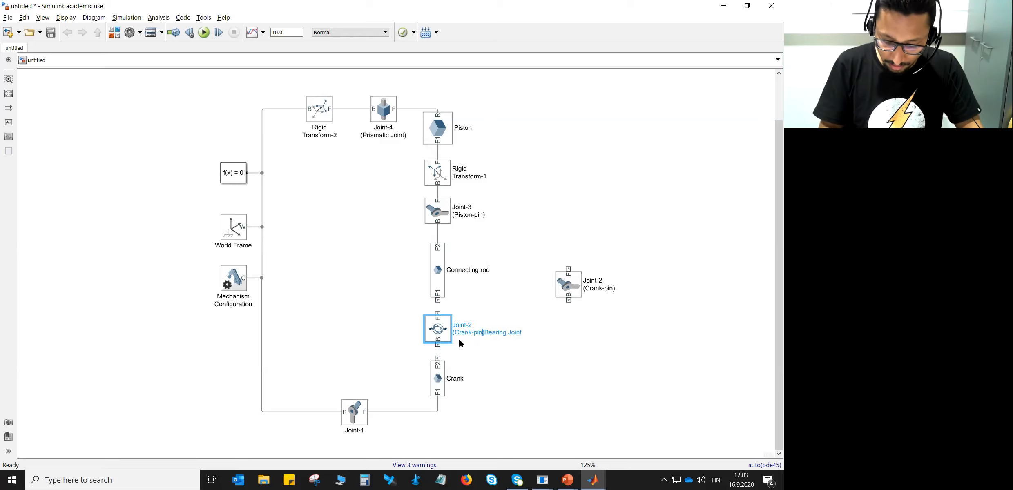
pyautogui.press('Delete')
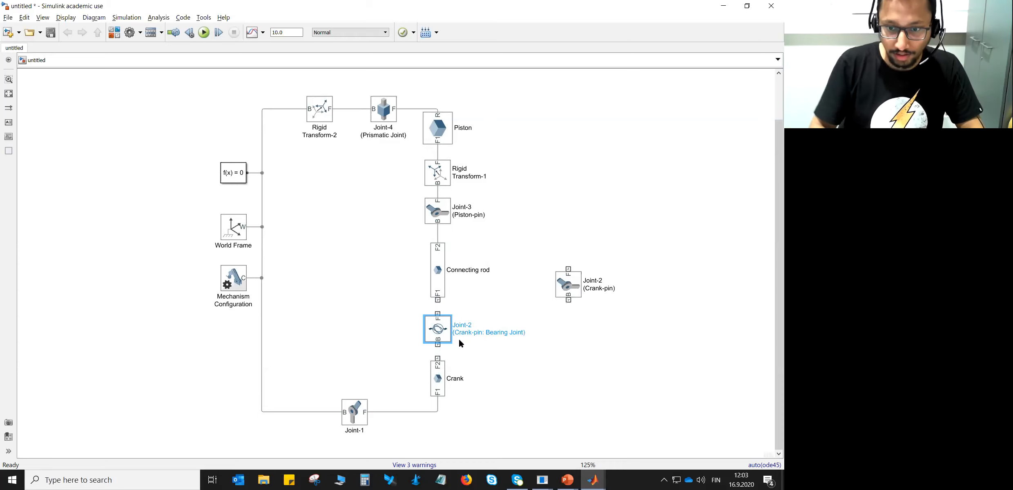
pyautogui.press('Escape')
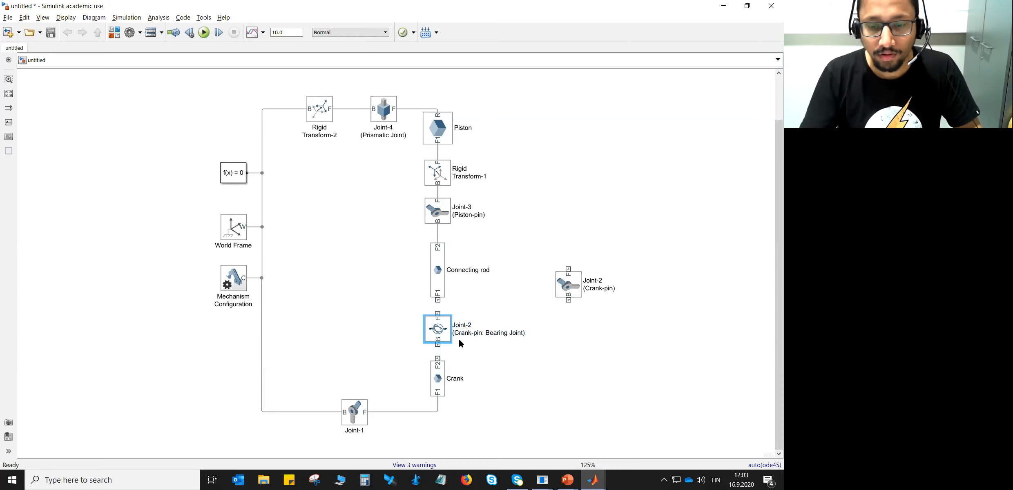
# Review the bearing joint's description and its prismatic and revolute primitives in the block properties.
pyautogui.click(433, 325)
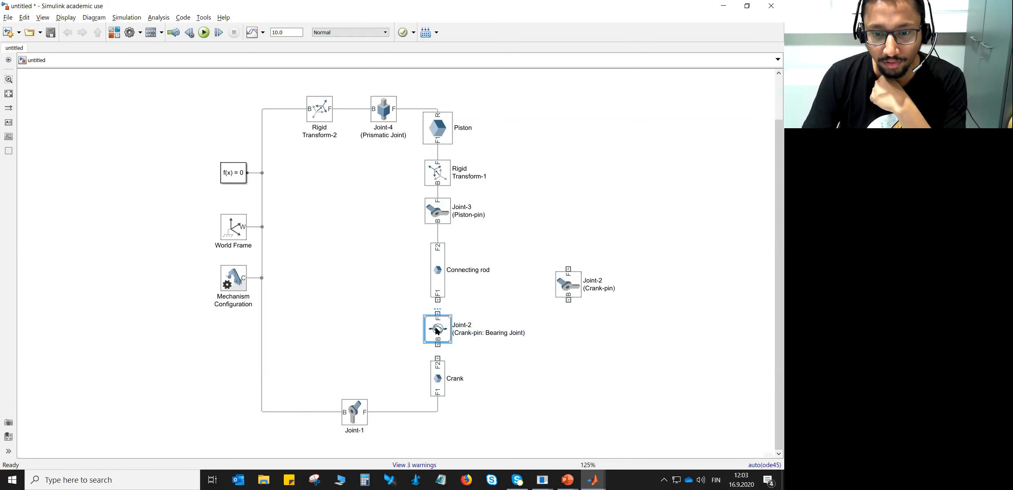
pyautogui.doubleClick(436, 330)
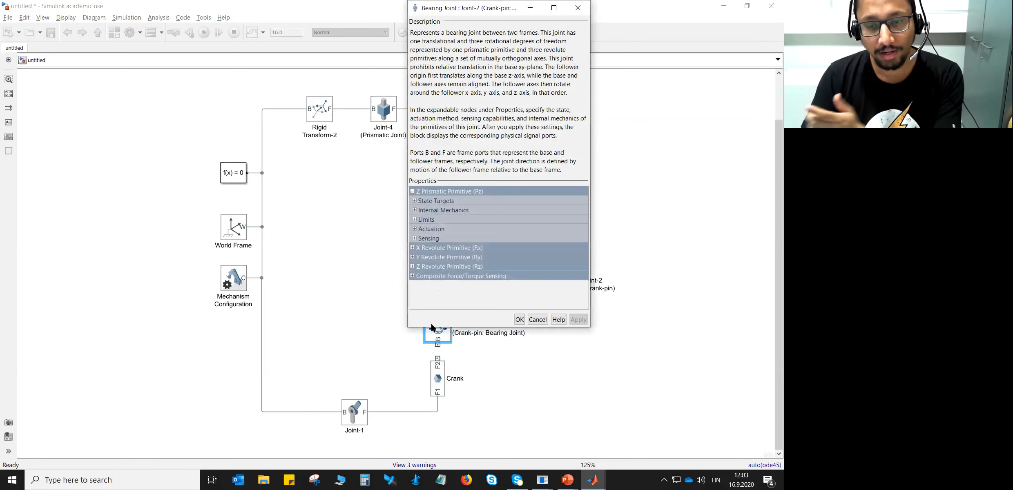
pyautogui.click(412, 191)
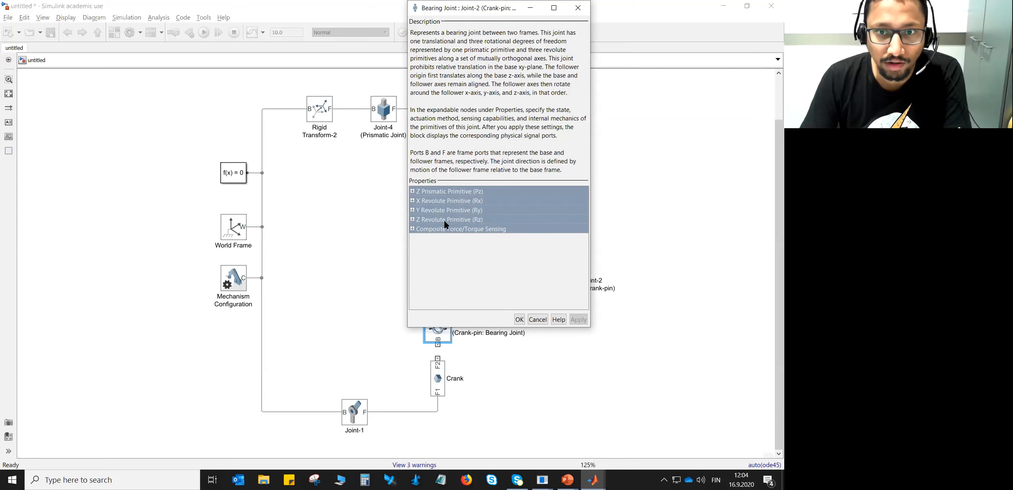
pyautogui.click(519, 320)
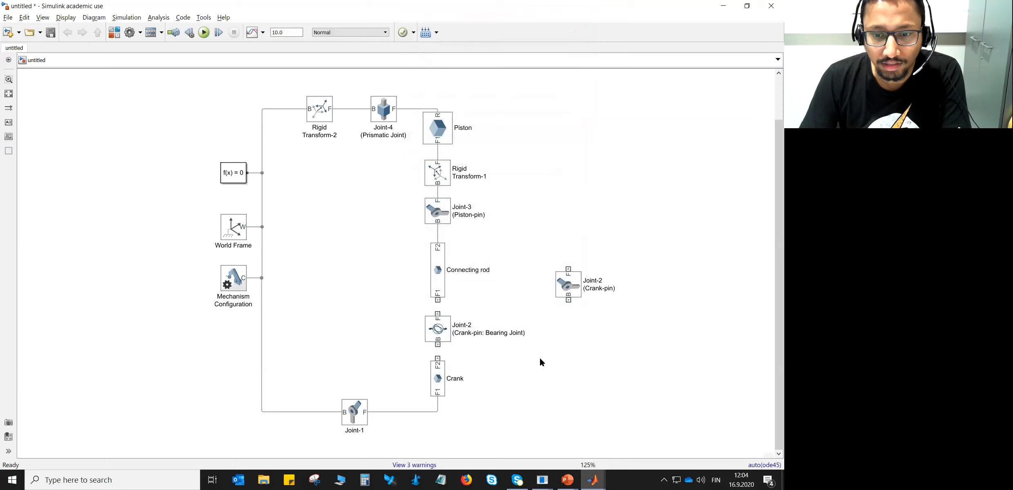
# Connect the bearing joint's F port to the connecting rod's F1 and its B port to the crank's F2.
pyautogui.click(438, 323)
pyautogui.moveTo(437, 312); pyautogui.dragTo(437, 300)
pyautogui.moveTo(438, 345); pyautogui.dragTo(437, 361)
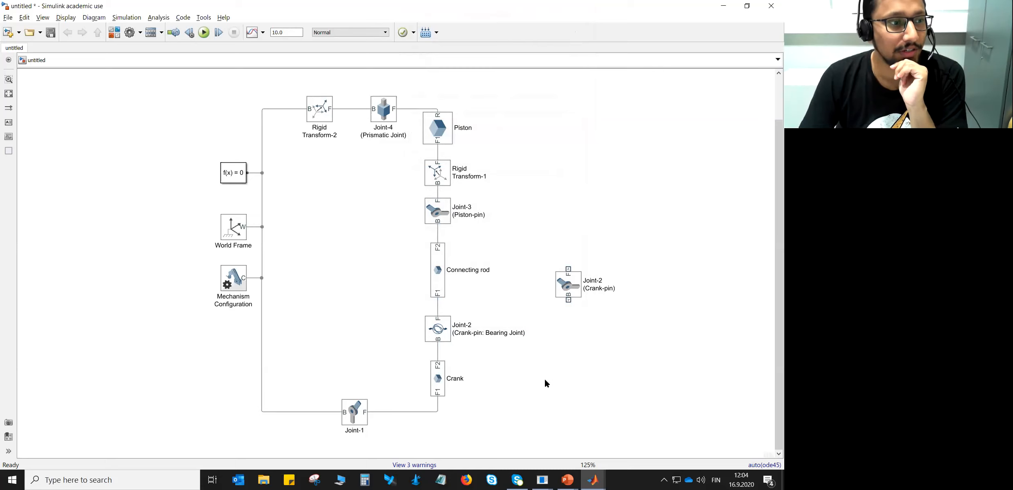
# Run the simulation and switch to the MATLAB window to watch the mechanism in Mechanics Explorer.
pyautogui.click(205, 33)
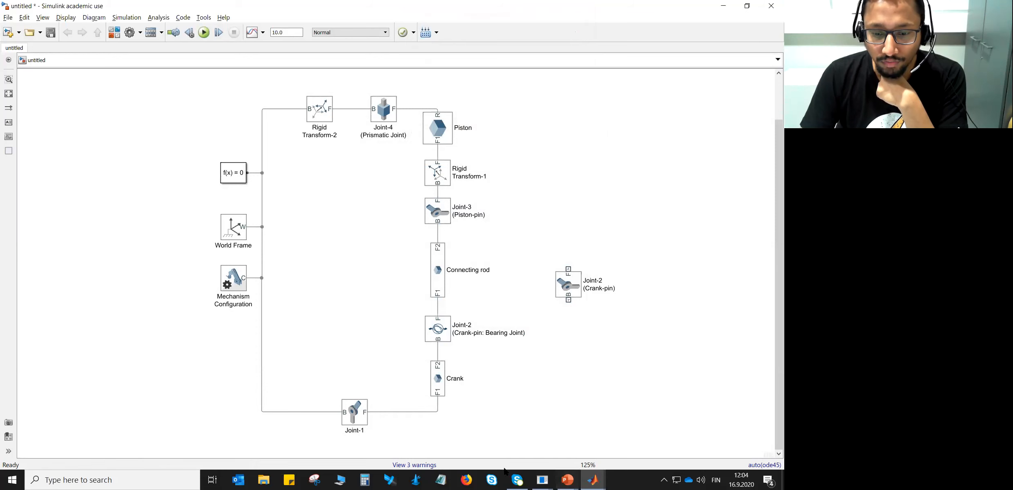
pyautogui.moveTo(593, 480)
pyautogui.click(532, 413)
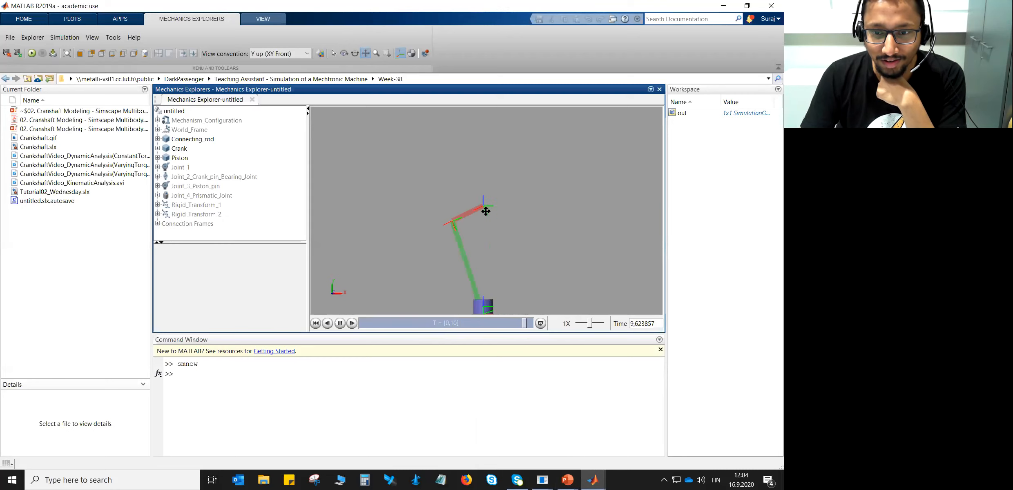
# Stop the mechanism's animation playback and switch back to the Simulink model.
pyautogui.click(341, 323)
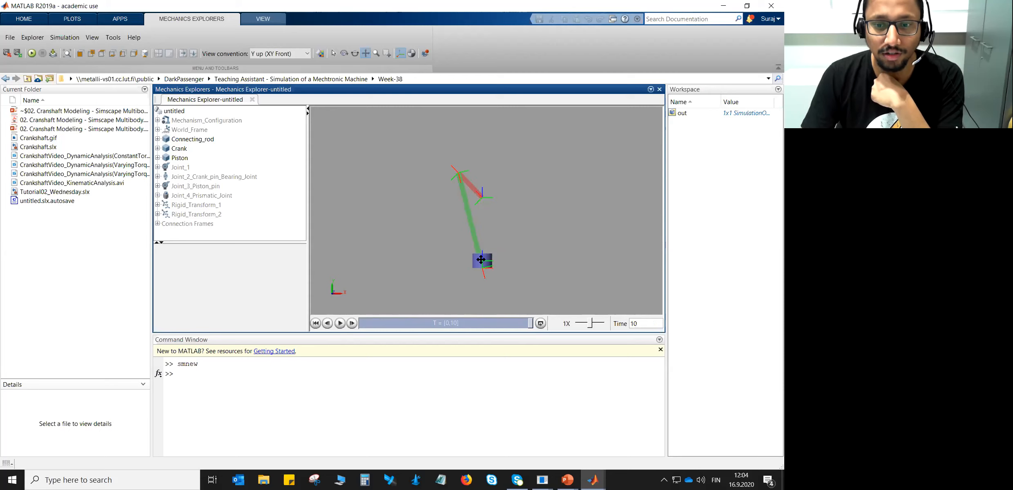
pyautogui.moveTo(593, 480)
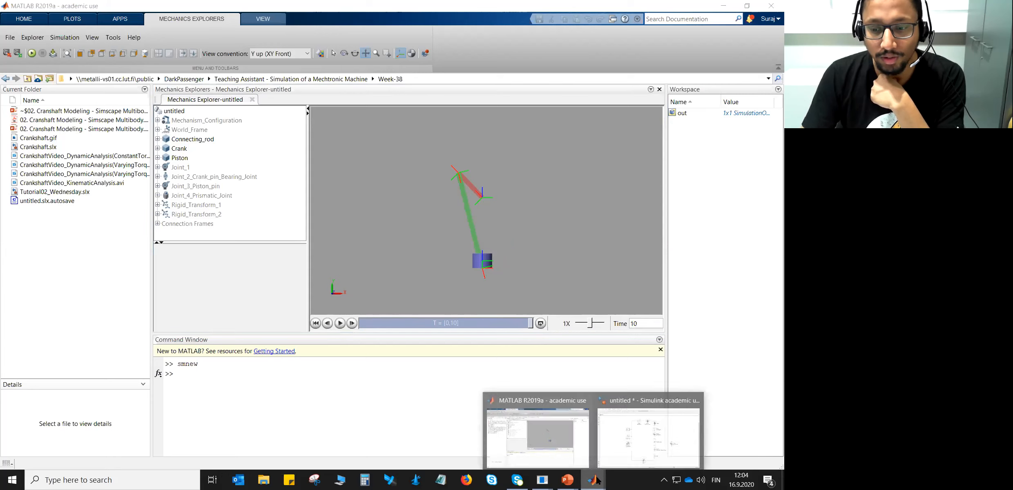
pyautogui.click(623, 451)
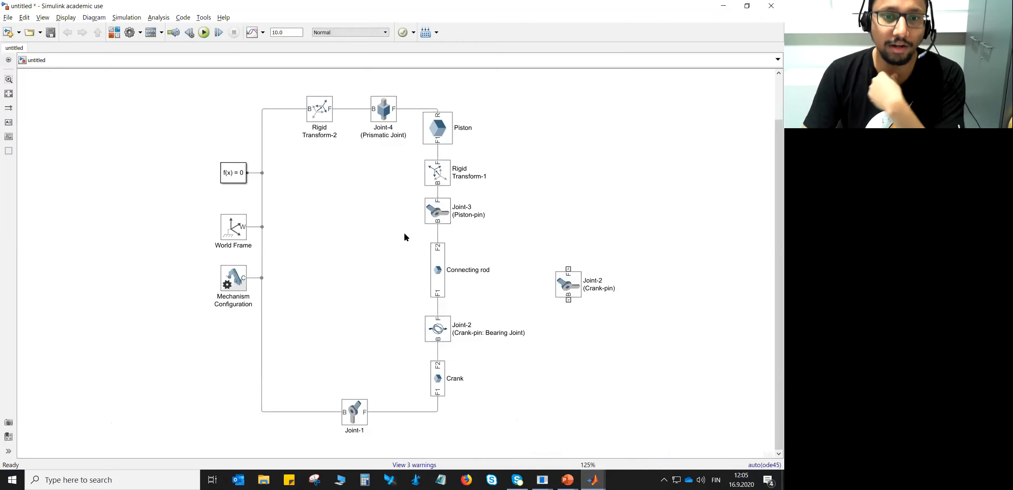
# Specify a position state target of 1.3 m with Low (approximate) priority for the Joint-4 prismatic joint.
pyautogui.doubleClick(379, 119)
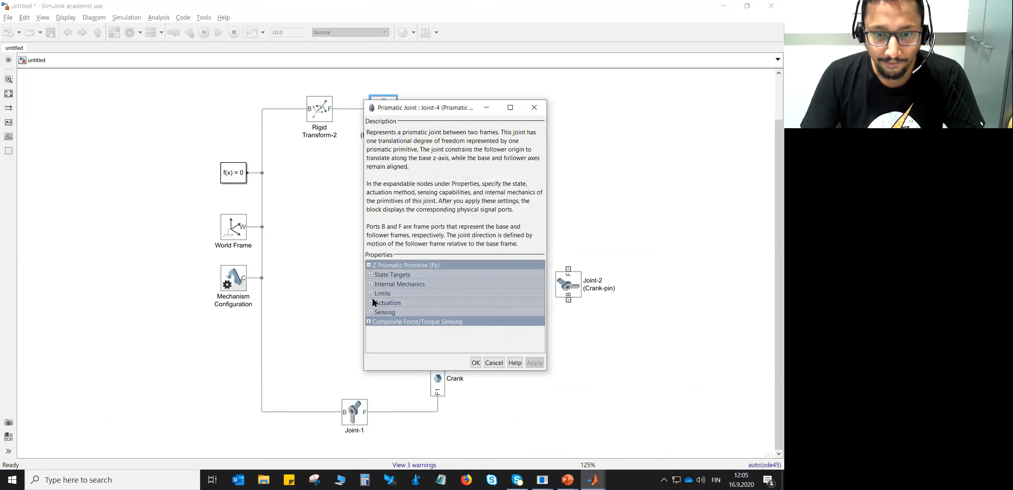
pyautogui.click(371, 275)
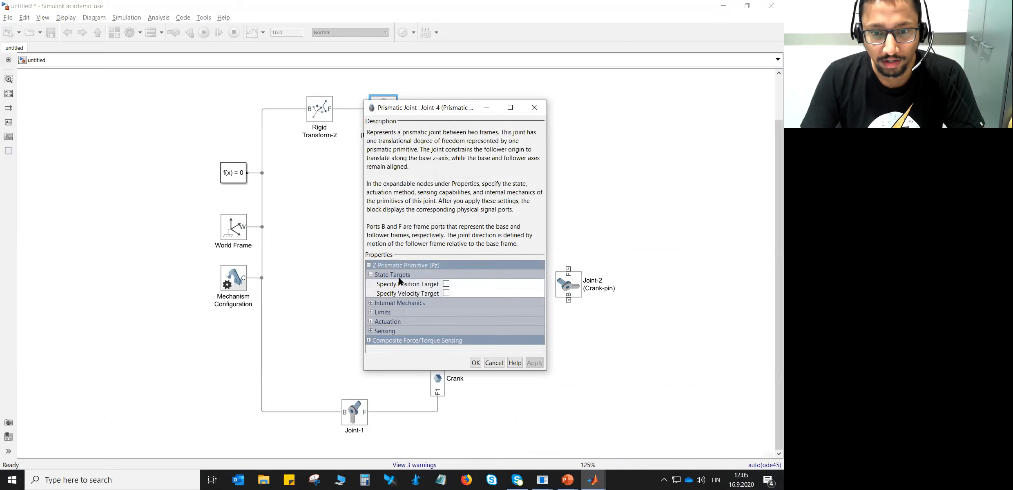
pyautogui.click(442, 283)
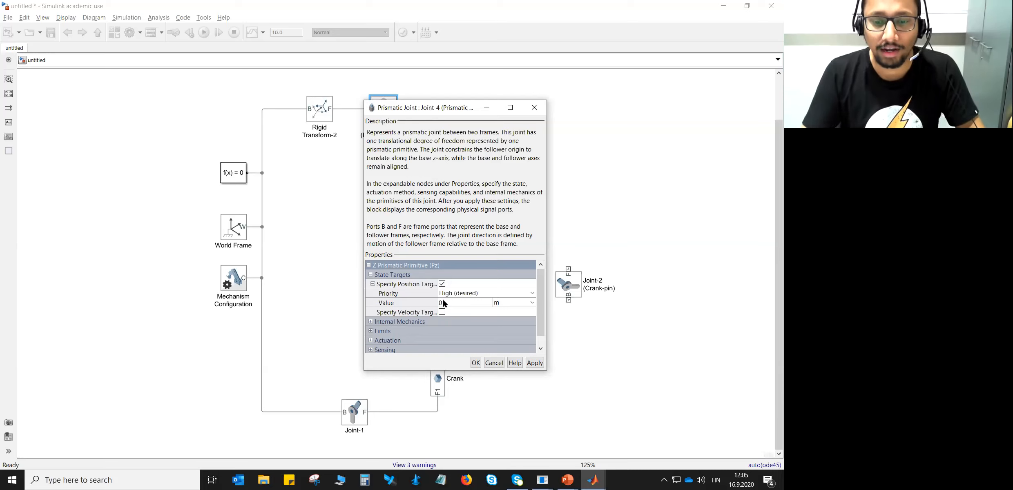
pyautogui.click(441, 301)
pyautogui.write('1')
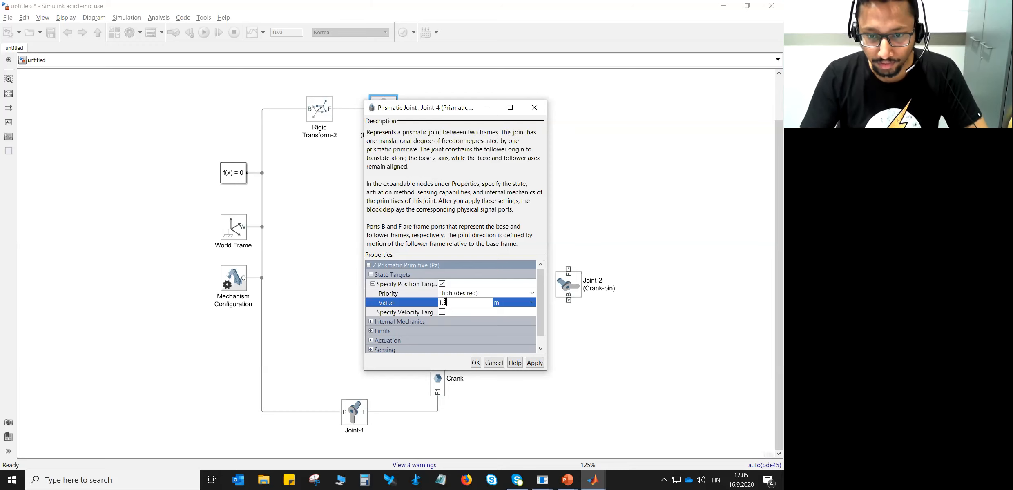
pyautogui.click(459, 293)
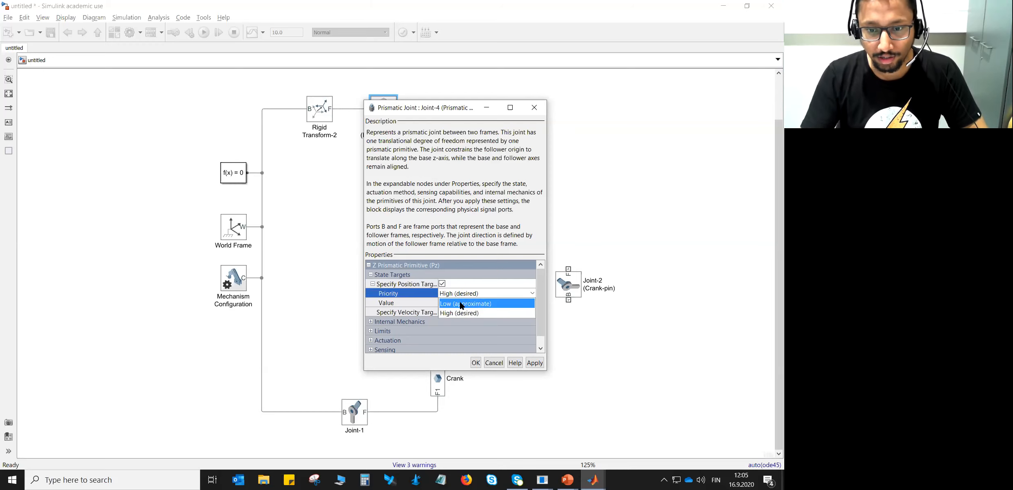
pyautogui.click(461, 305)
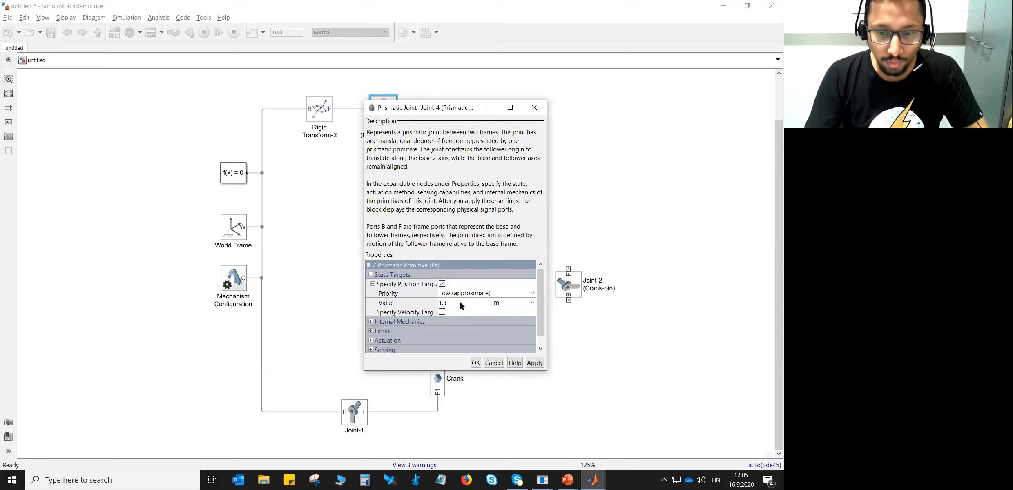
pyautogui.click(475, 363)
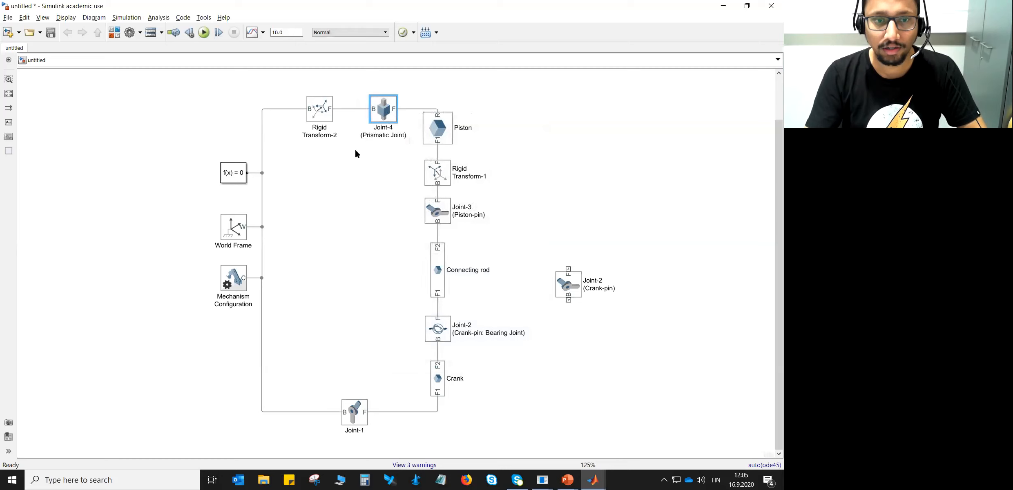
pyautogui.click(330, 170)
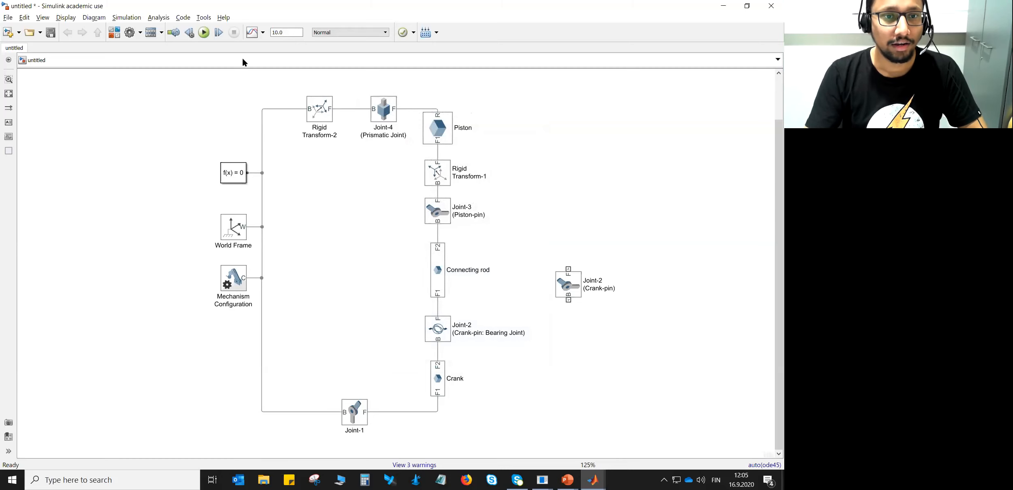
# Run the simulation and switch to the MATLAB window, rewinding the mechanism's animation to time 0 in Mechanics Explorer.
pyautogui.click(204, 34)
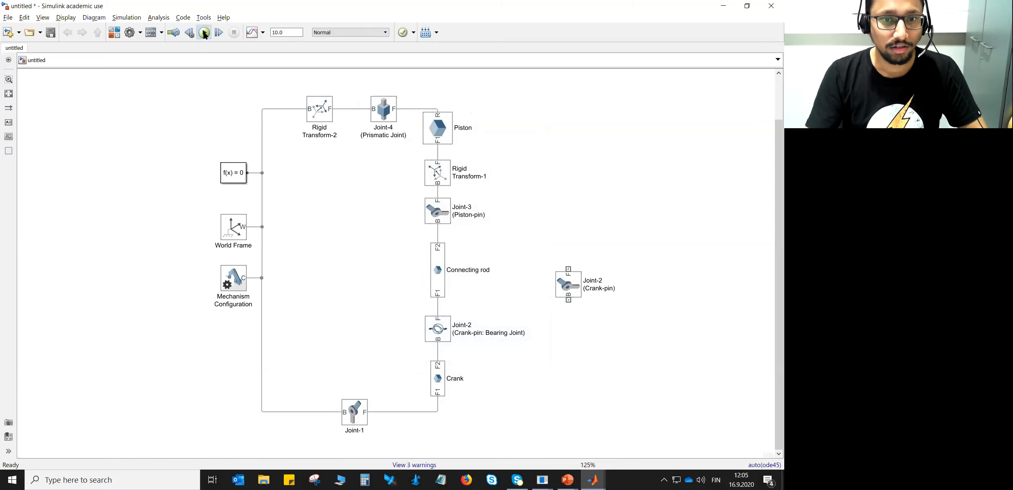
pyautogui.moveTo(594, 481)
pyautogui.click(551, 441)
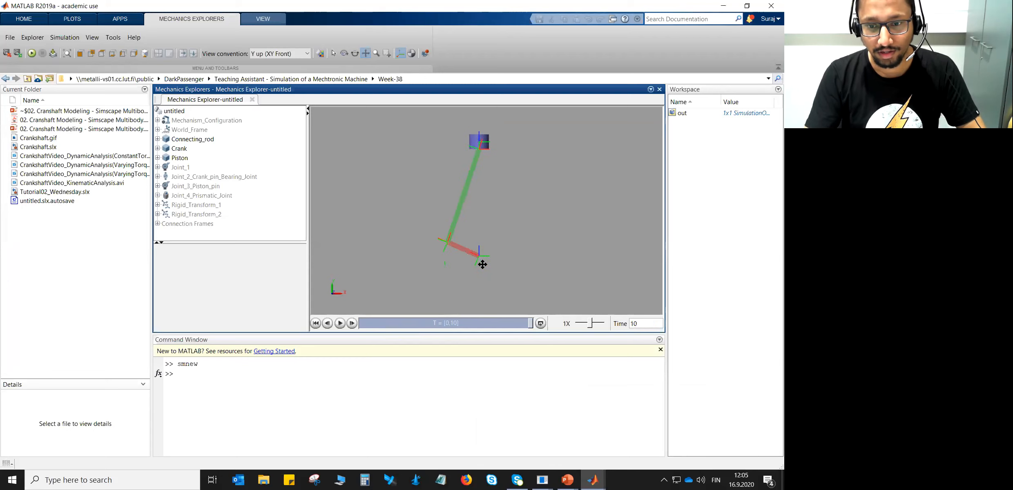
pyautogui.moveTo(475, 324); pyautogui.dragTo(340, 326)
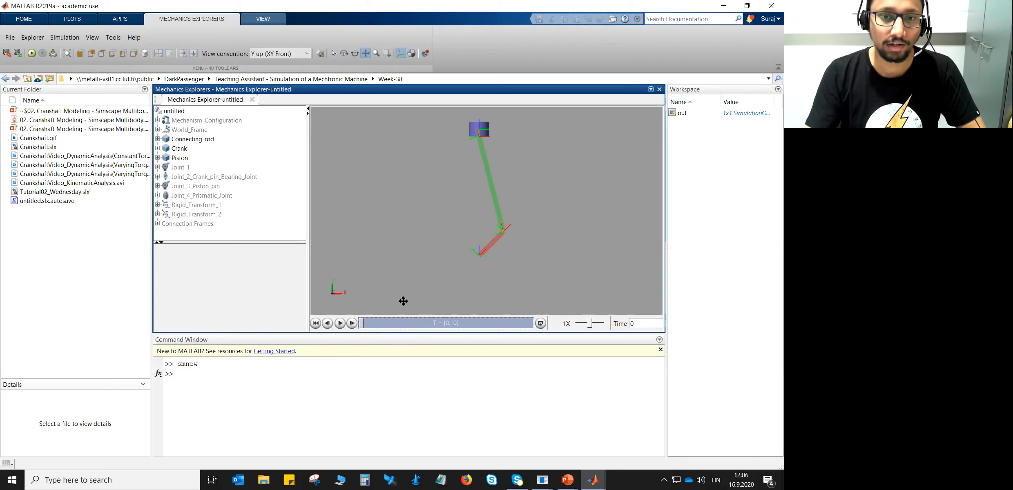
# Return to the Simulink model and show the full Simscape statistics list in an enlarged viewer with Sources and Description collapsed.
pyautogui.moveTo(600, 481)
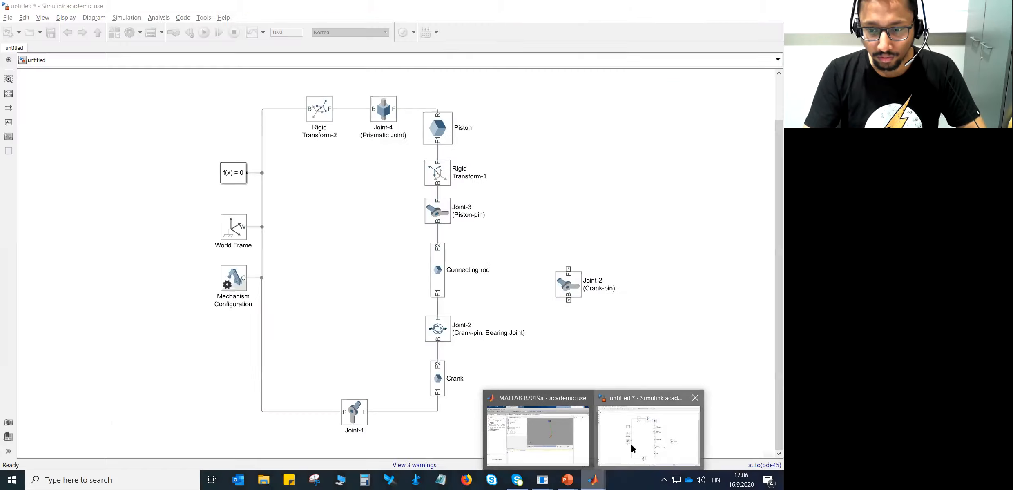
pyautogui.click(630, 443)
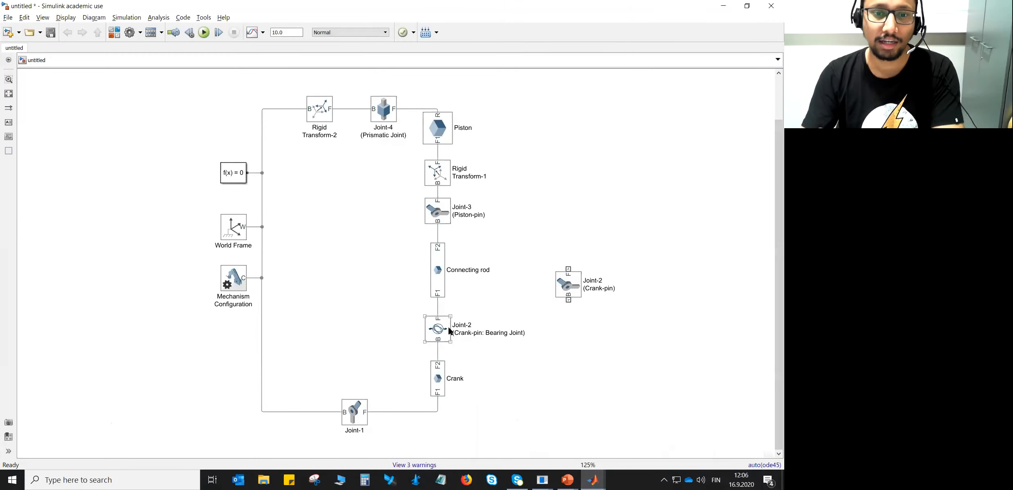
pyautogui.click(213, 139)
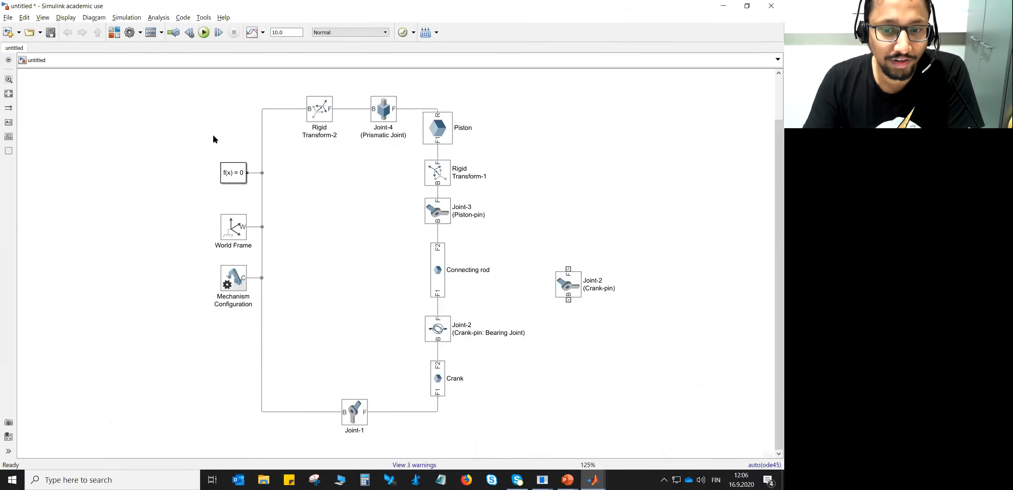
pyautogui.click(157, 18)
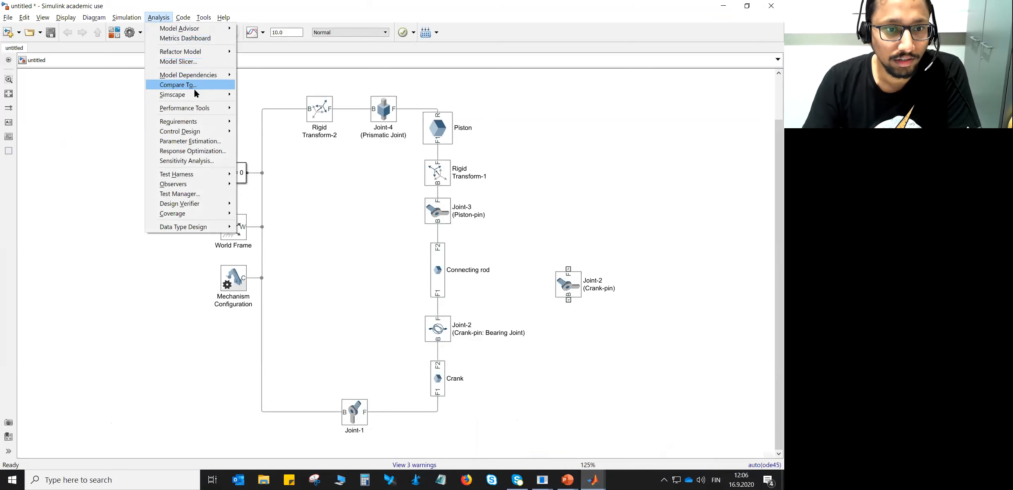
pyautogui.moveTo(196, 91)
pyautogui.click(270, 96)
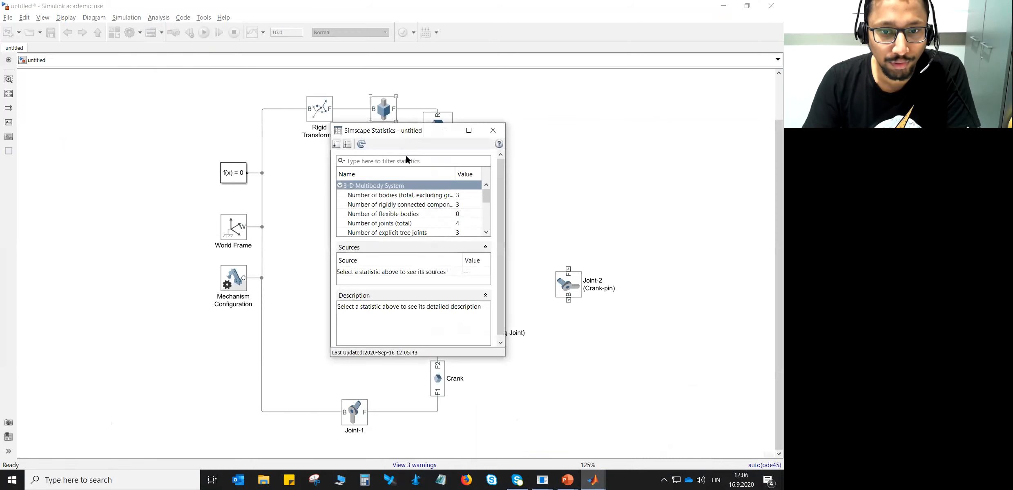
pyautogui.click(486, 296)
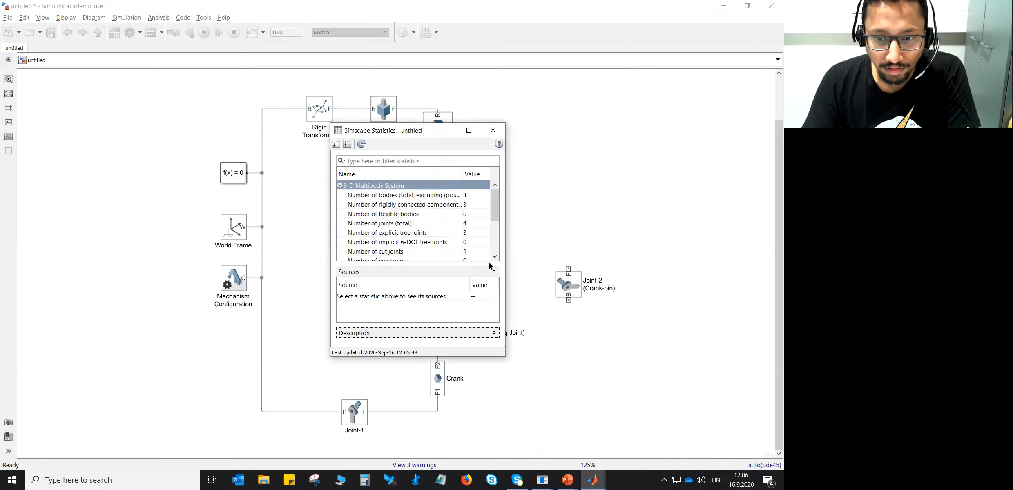
pyautogui.click(493, 273)
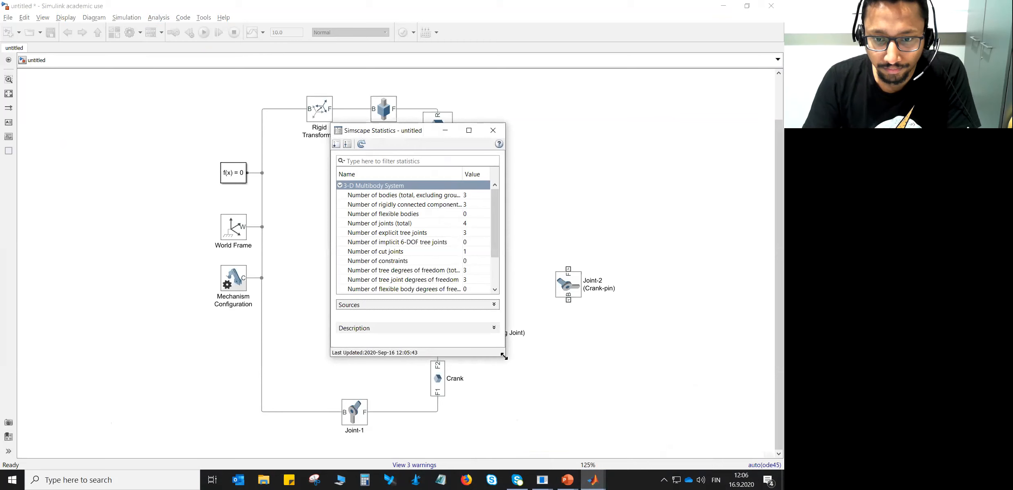
pyautogui.moveTo(503, 356); pyautogui.dragTo(636, 437)
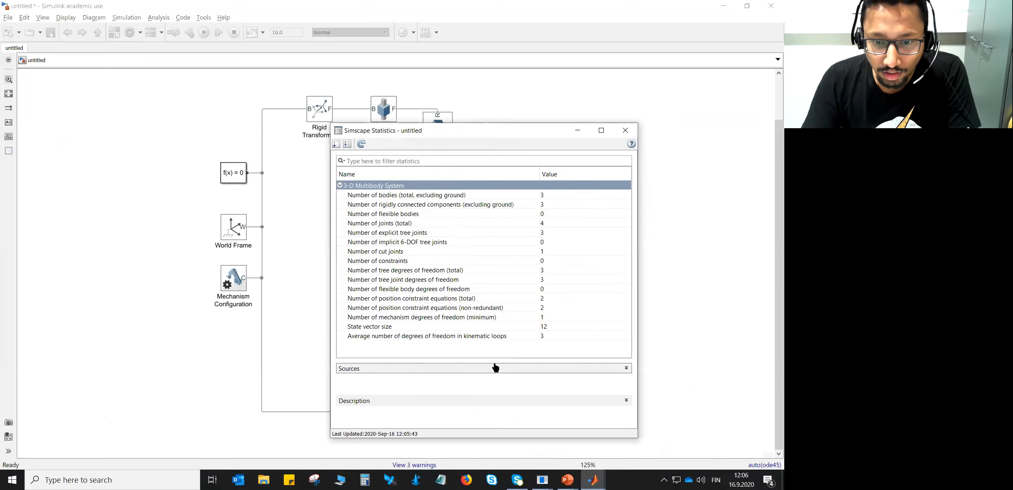
# Check the mechanism degrees of freedom and the total and non-redundant position constraint equations, then close the statistics.
pyautogui.click(499, 318)
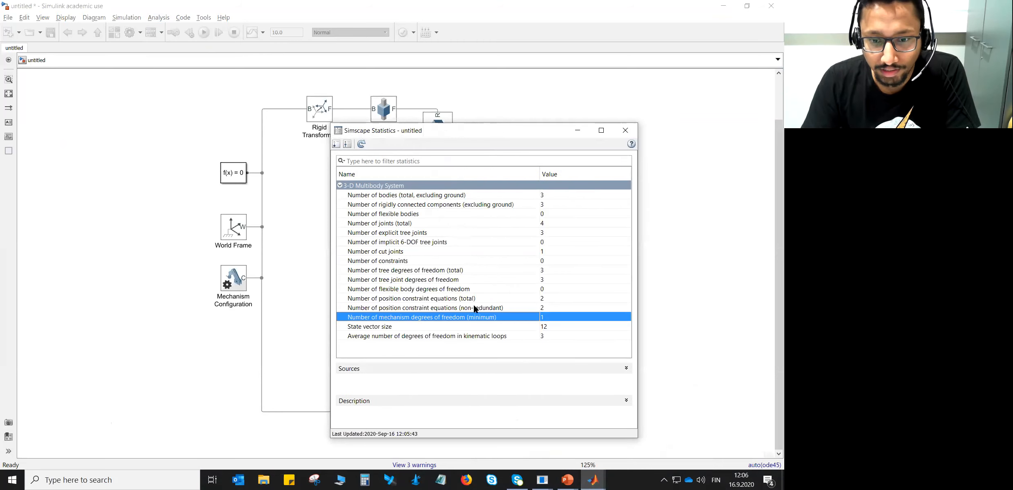
pyautogui.click(445, 300)
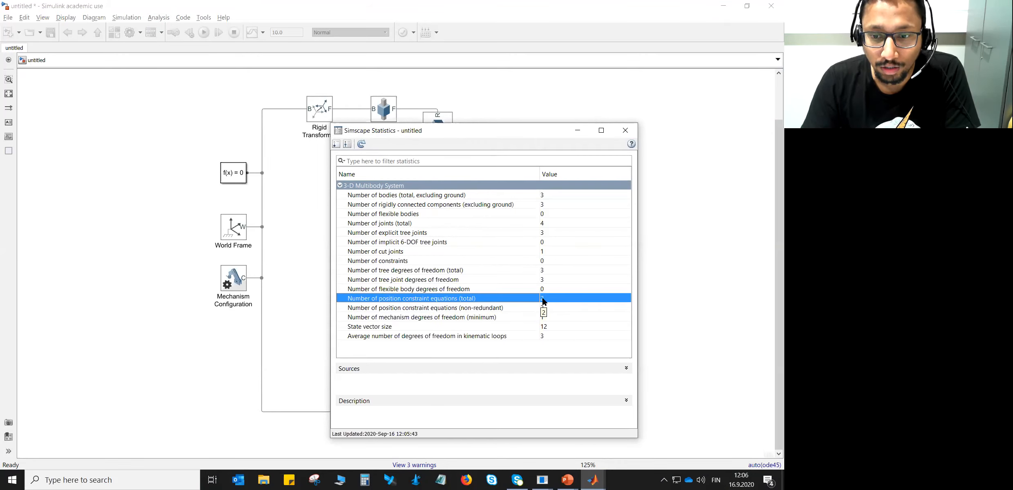
pyautogui.click(489, 308)
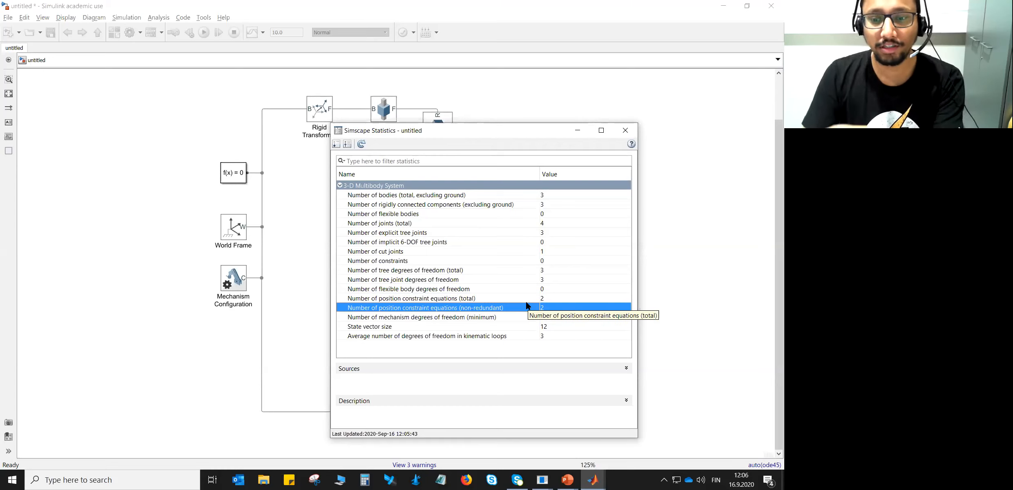
pyautogui.click(625, 131)
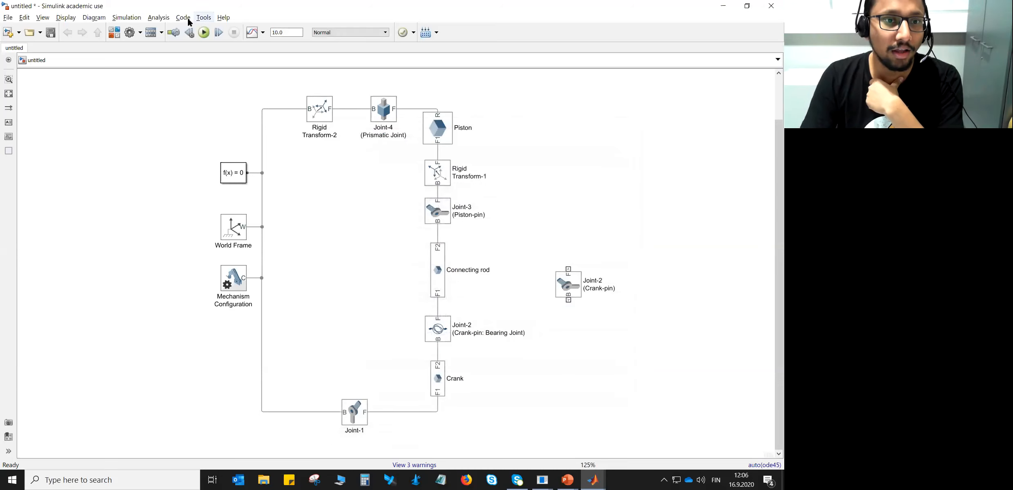
# Review the Joint-1 angle and Joint-4 position target statuses in an enlarged Simscape Variable Viewer, then close it.
pyautogui.click(159, 18)
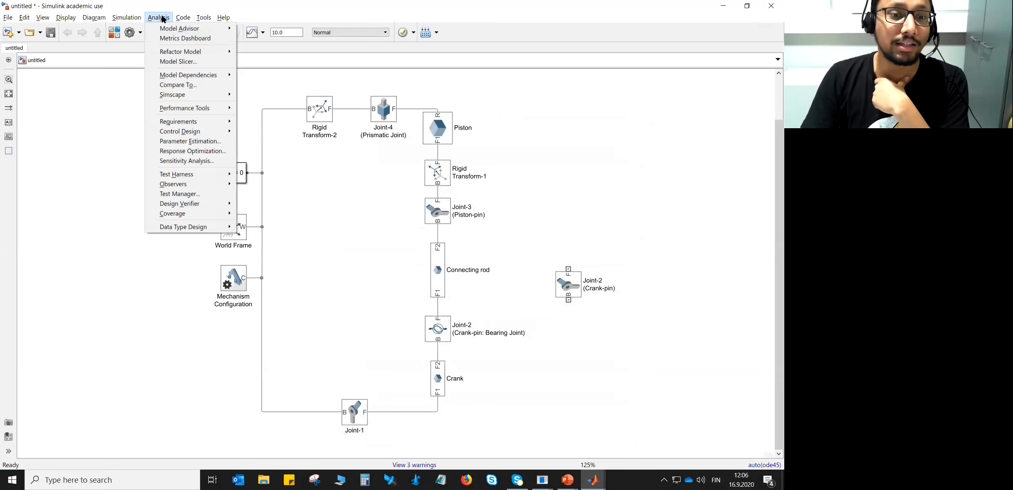
pyautogui.moveTo(192, 91)
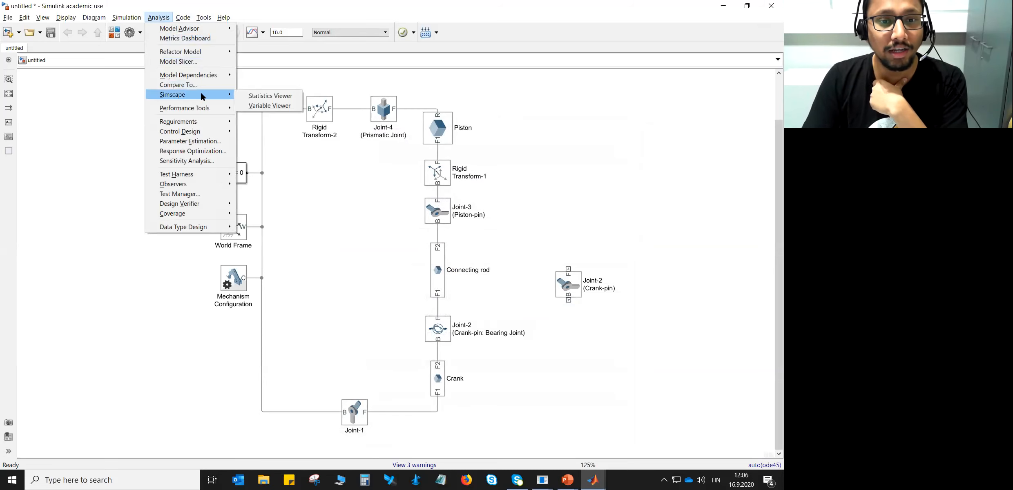
pyautogui.click(246, 106)
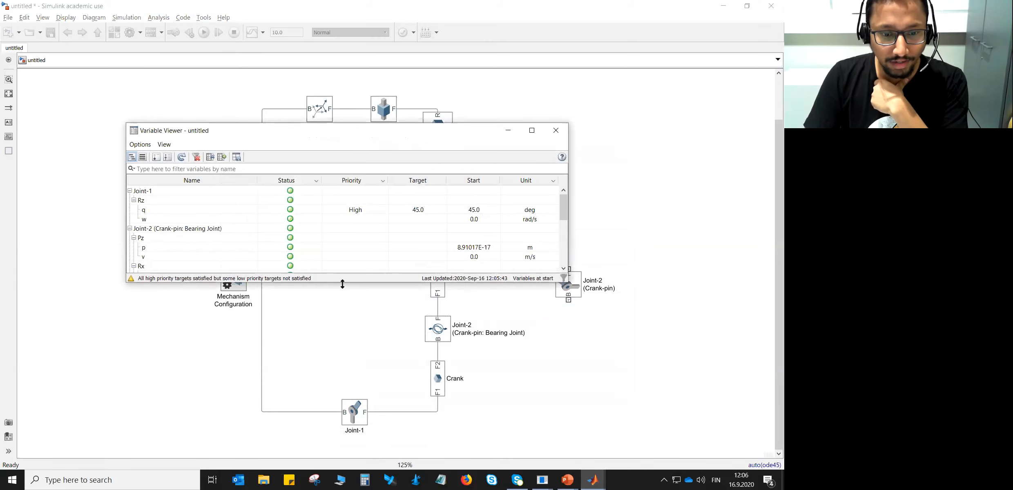
pyautogui.moveTo(343, 282); pyautogui.dragTo(343, 449)
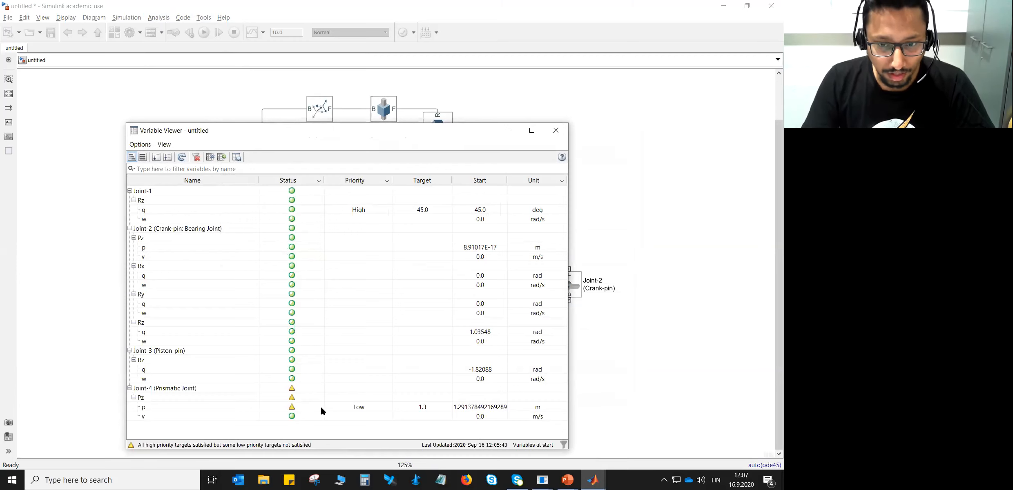
pyautogui.click(149, 211)
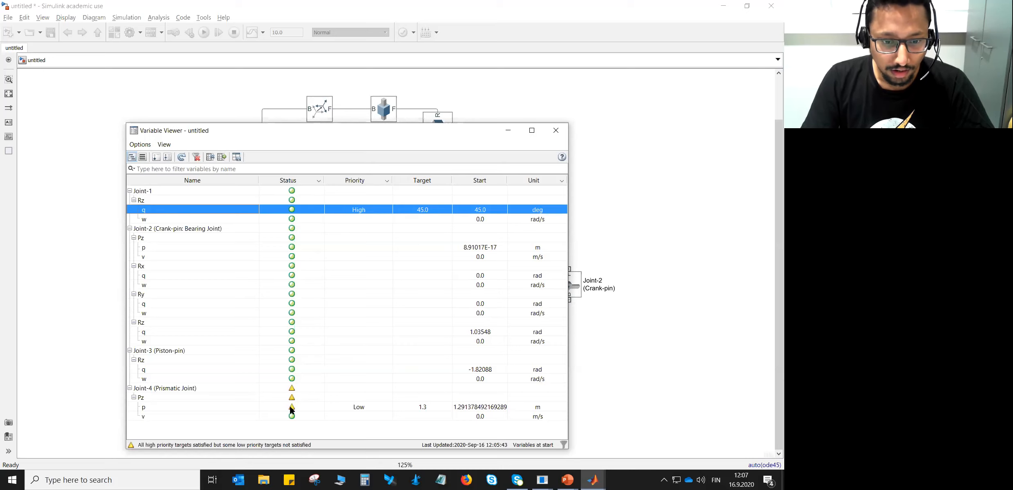
pyautogui.click(129, 406)
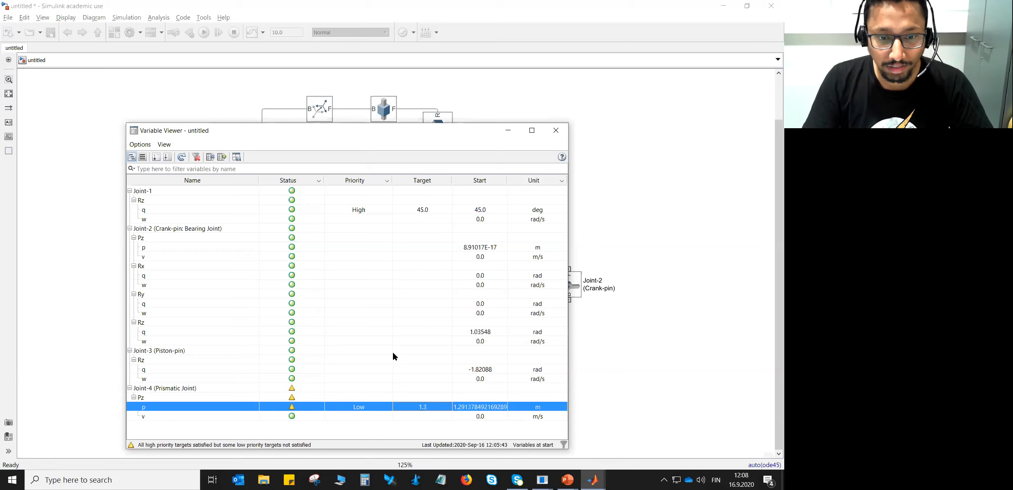
pyautogui.click(552, 134)
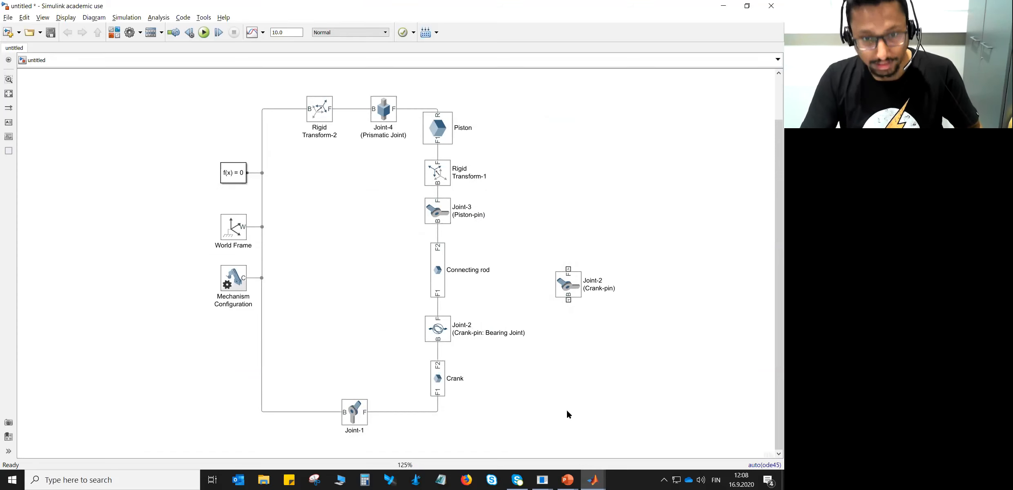
# Switch to the PowerPoint slideshow and advance to the slide on checking and resolving redundant constraints.
pyautogui.hotkey('alt', 'Tab')
pyautogui.hotkey('alt', 'Tab')
pyautogui.hotkey('alt', 'Tab')
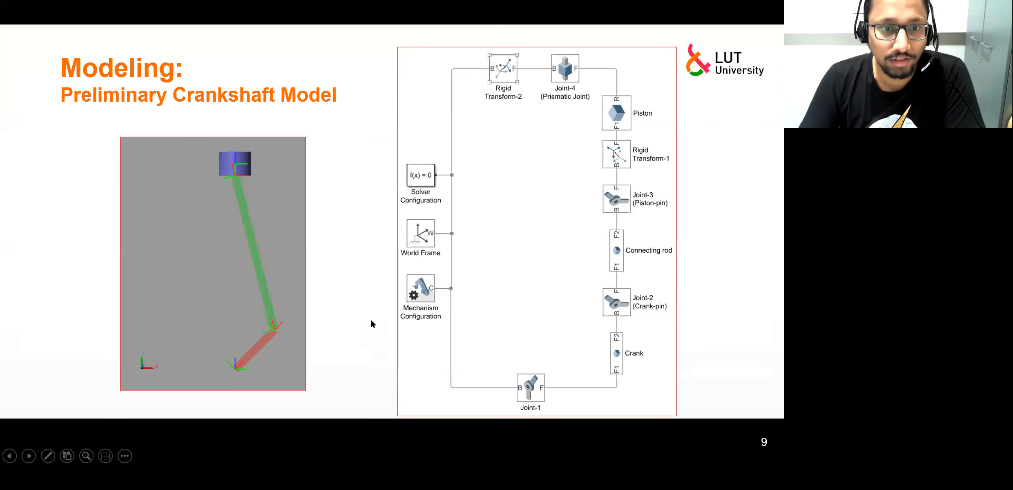
pyautogui.press('Right')
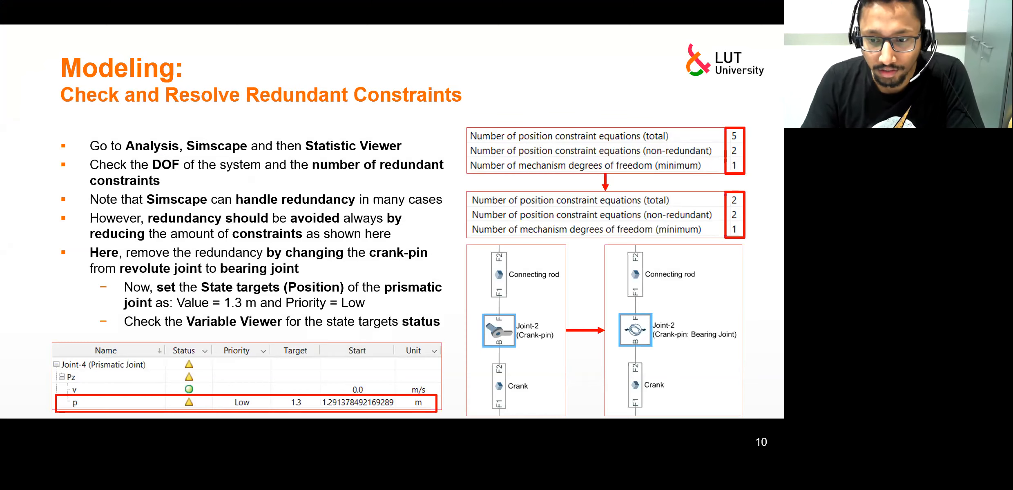
# Advance the slideshow to the crankshaft model results slide and return to the Simulink model.
pyautogui.press('Right')
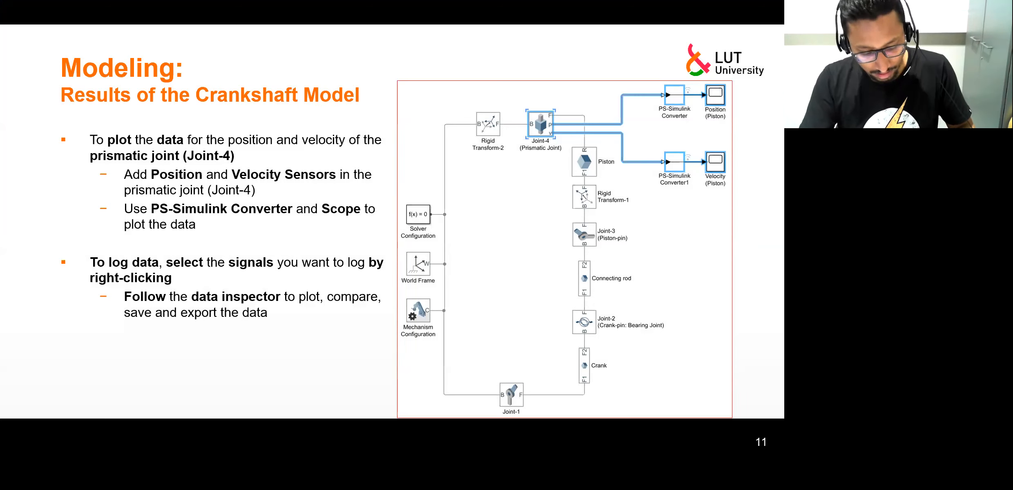
pyautogui.hotkey('alt', 'Tab')
pyautogui.hotkey('alt', 'Tab')
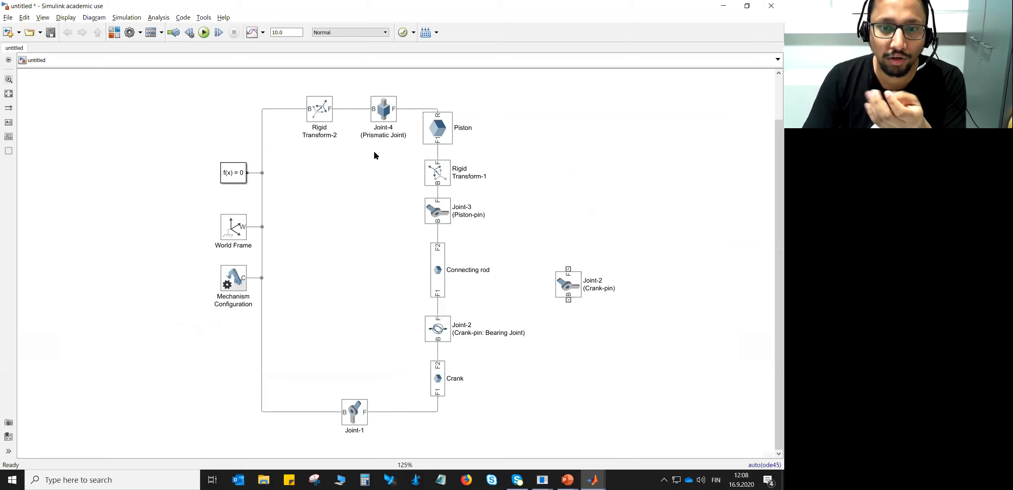
# Enable Position and Velocity sensing on the Joint-4 prismatic joint and apply the block settings.
pyautogui.doubleClick(388, 115)
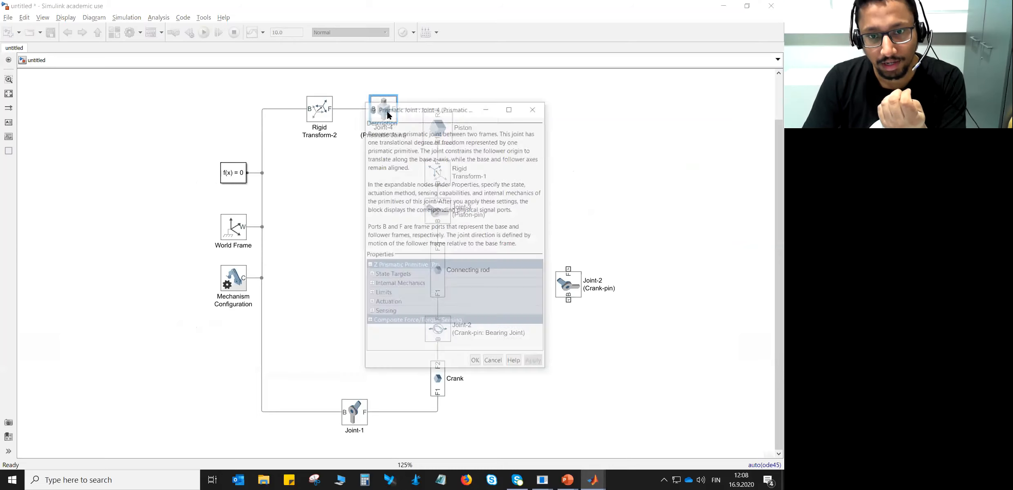
pyautogui.click(371, 312)
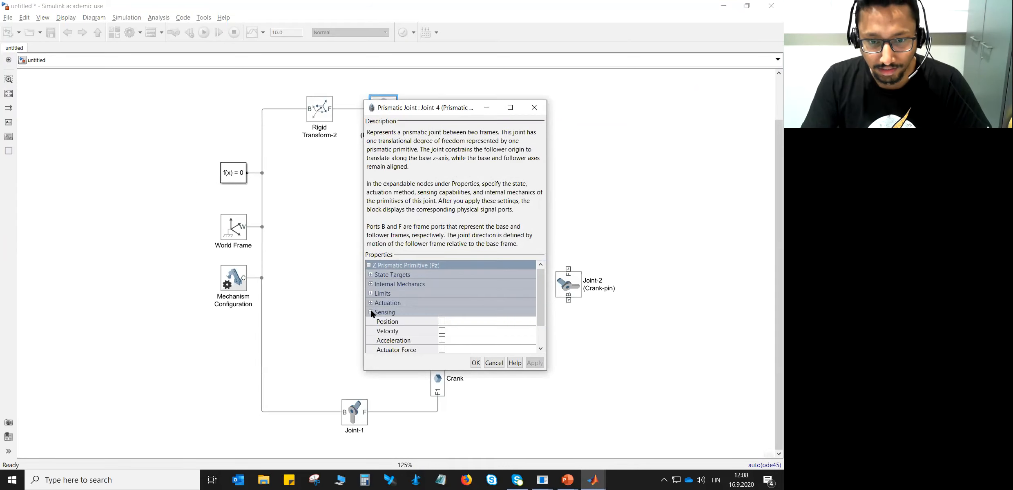
pyautogui.scroll(-2, 538, 313)
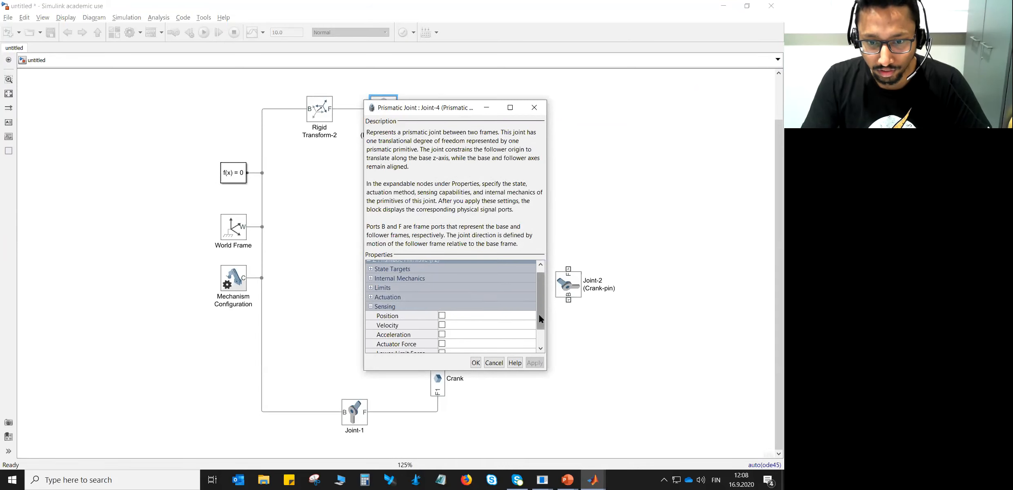
pyautogui.click(442, 292)
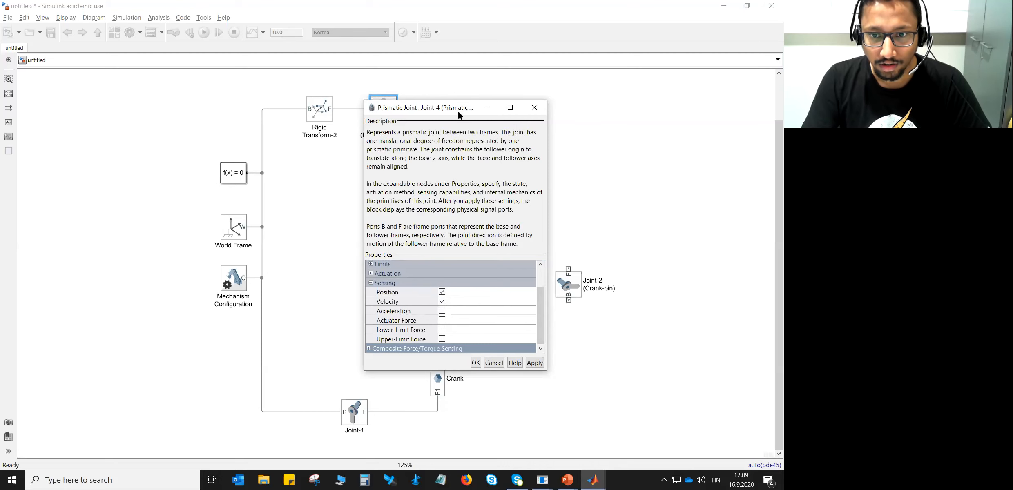
pyautogui.moveTo(463, 110); pyautogui.dragTo(597, 108)
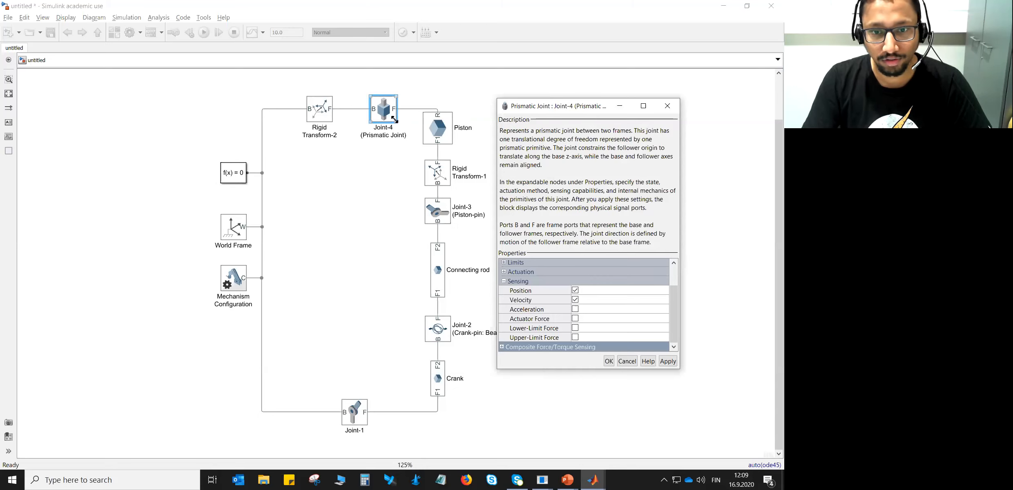
pyautogui.click(609, 361)
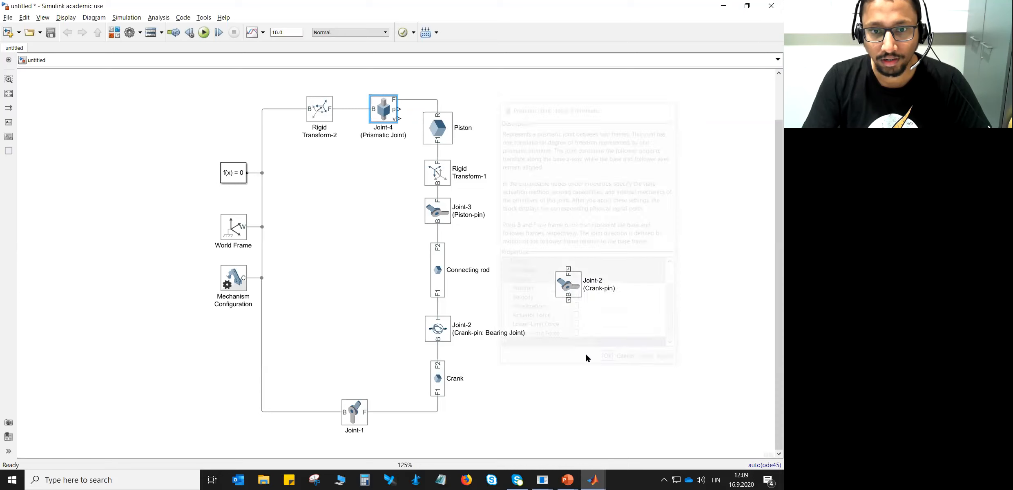
# Shift Joint-4 and Rigid Transform-2 slightly upward so the two blocks stay aligned in one row above the piston.
pyautogui.moveTo(379, 105); pyautogui.dragTo(377, 93)
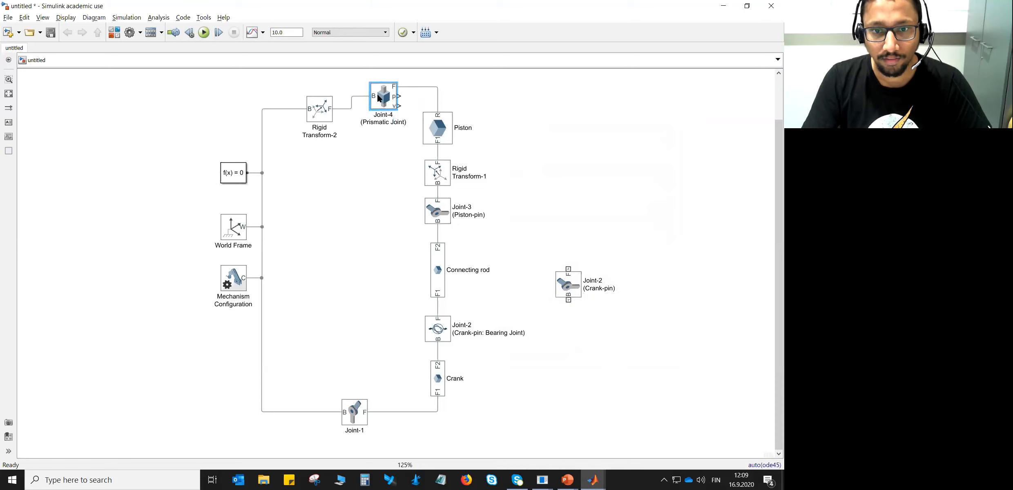
pyautogui.moveTo(323, 113); pyautogui.dragTo(323, 100)
pyautogui.click(364, 159)
pyautogui.click(388, 99)
pyautogui.click(373, 136)
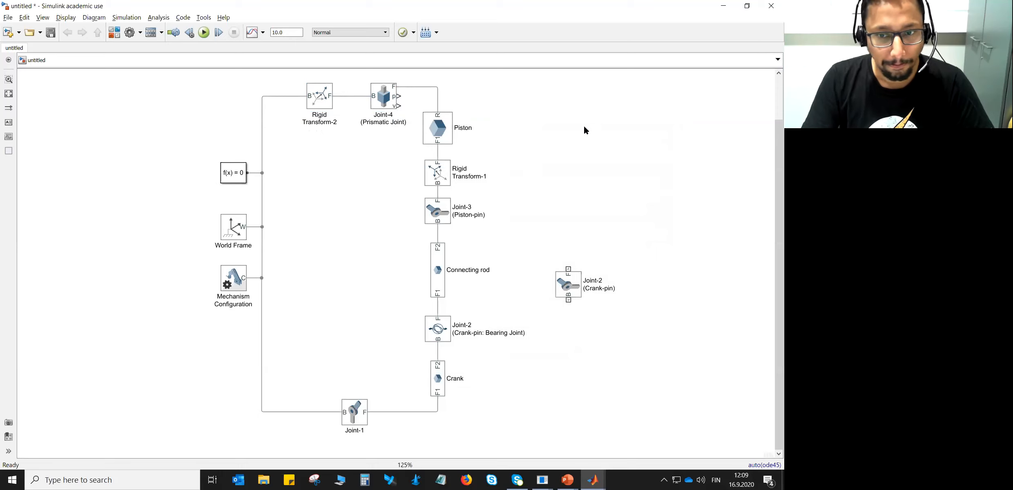
# Show the names of the PS-Simulink Converter and Scope blocks and place the pair level with Joint-4's position output.
pyautogui.moveTo(771, 207); pyautogui.dragTo(773, 140)
pyautogui.click(501, 93)
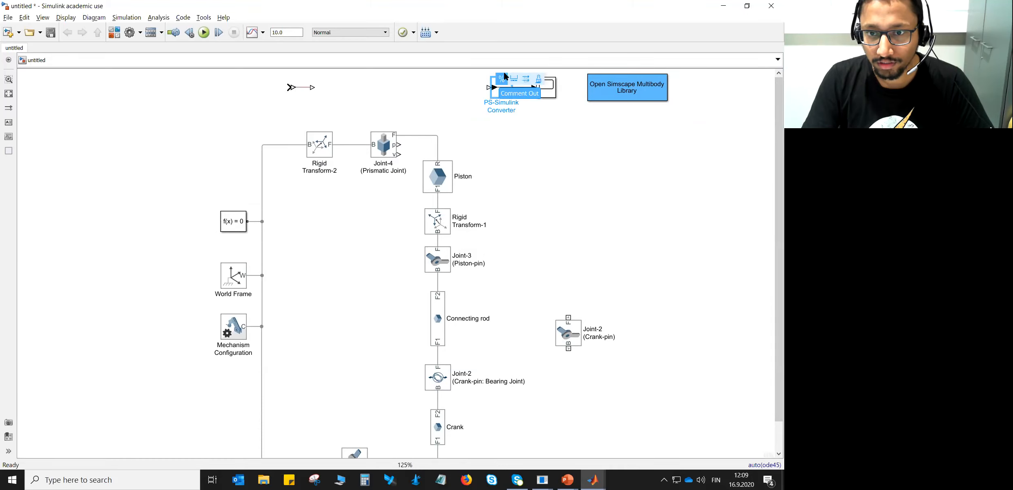
pyautogui.click(514, 79)
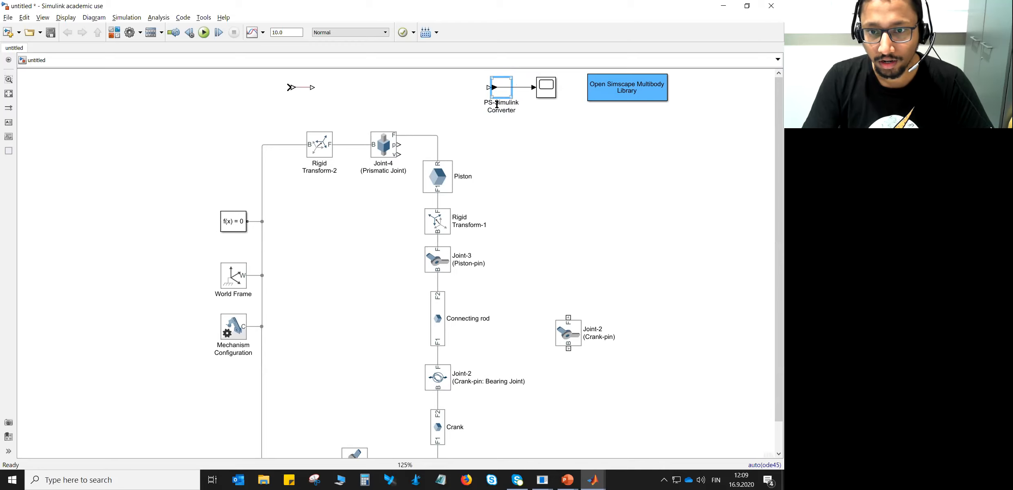
pyautogui.click(542, 93)
pyautogui.moveTo(558, 79)
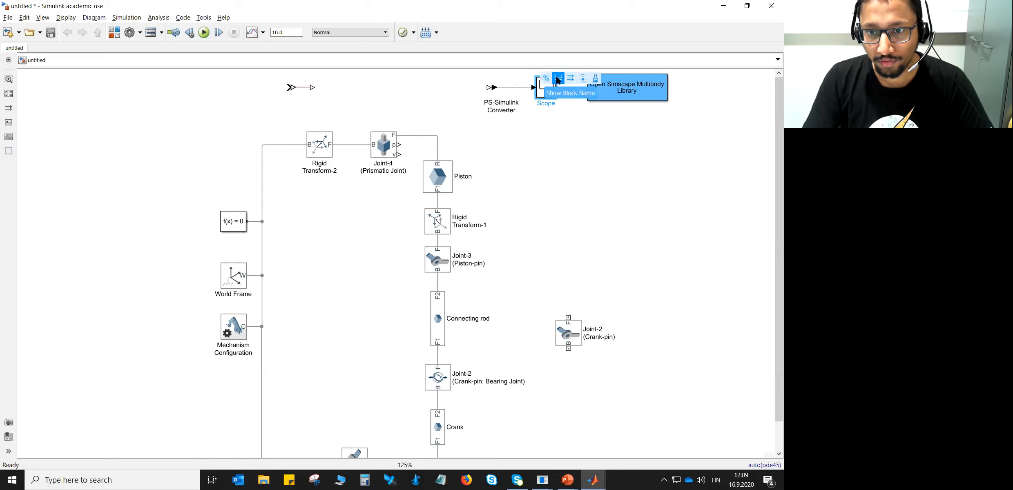
pyautogui.moveTo(584, 141); pyautogui.dragTo(510, 148)
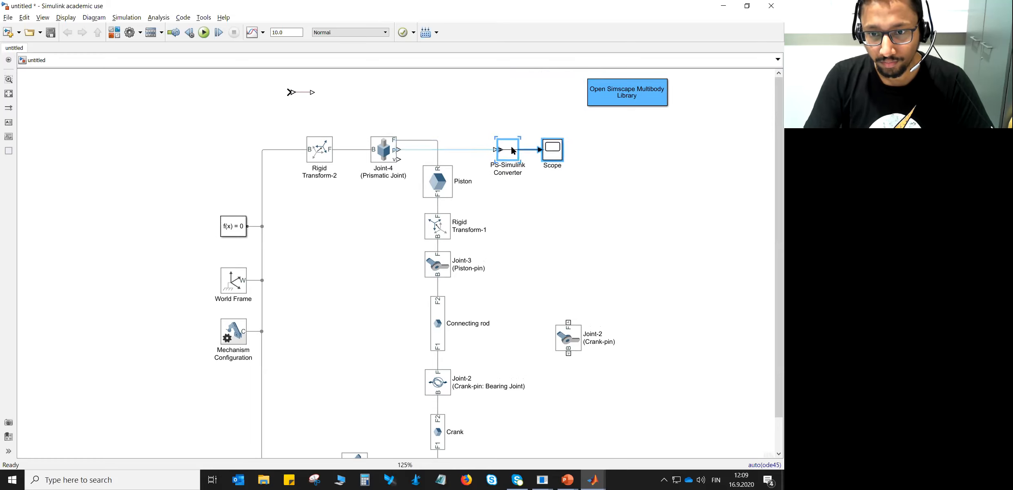
# Rename the PS-Simulink Converter as "Position (PS-S Convrtr)" and its scope as "Position".
pyautogui.click(513, 177)
pyautogui.click(501, 159)
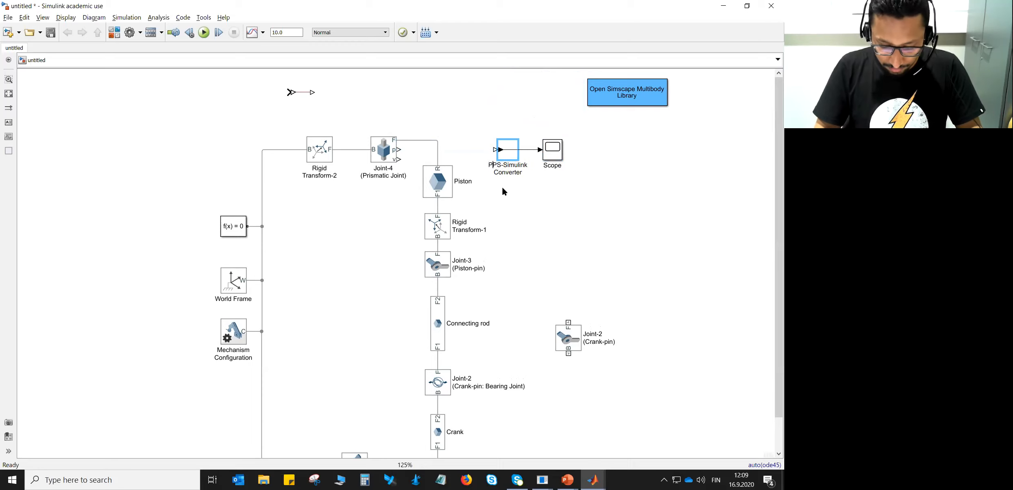
pyautogui.write('Piston Position')
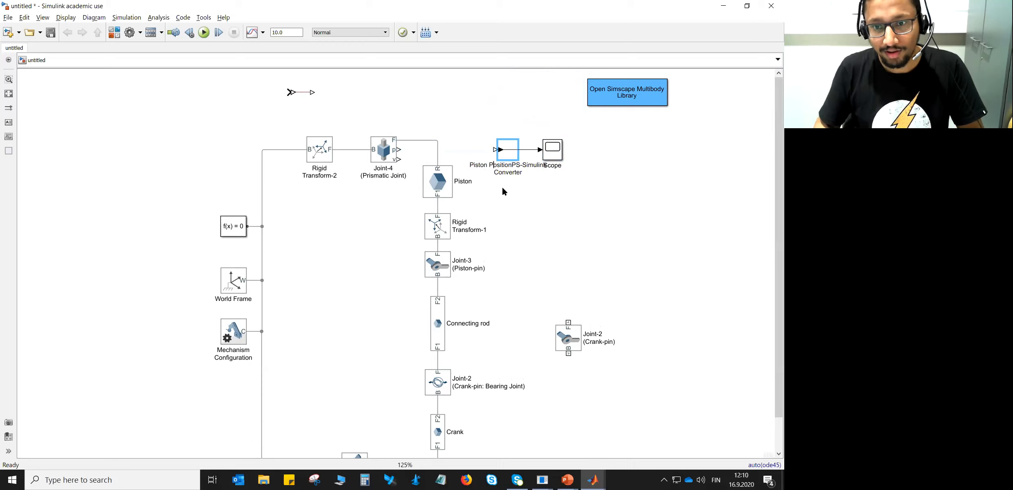
pyautogui.press('BackSpace')
pyautogui.press('BackSpace')
pyautogui.press('BackSpace')
pyautogui.press('BackSpace')
pyautogui.press('BackSpace')
pyautogui.press('BackSpace')
pyautogui.press('BackSpace')
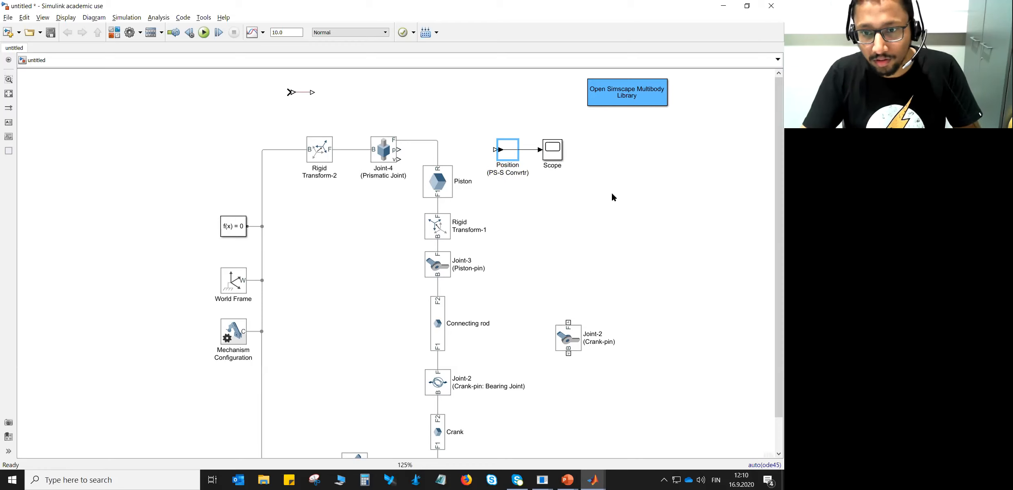
pyautogui.doubleClick(552, 165)
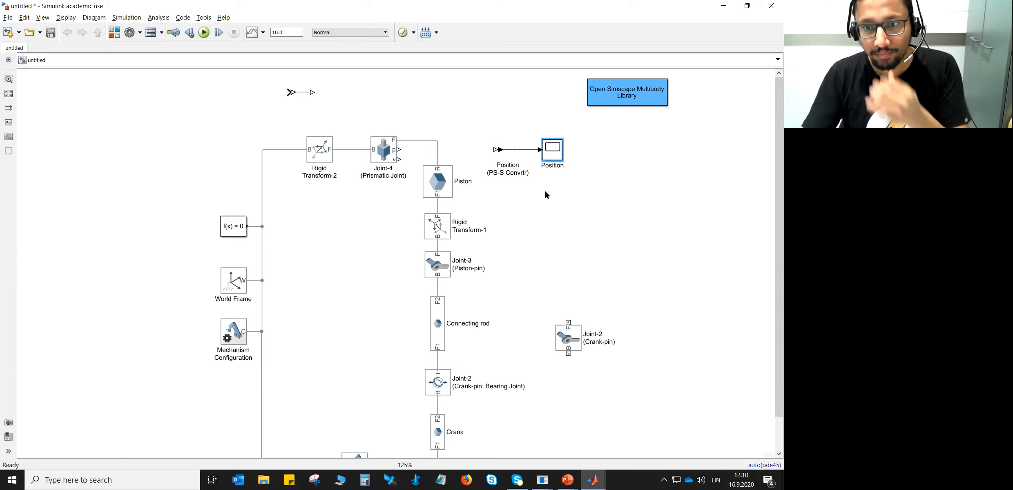
# Duplicate the Position converter and scope directly below the originals and move both pairs farther from the piston.
pyautogui.moveTo(592, 213); pyautogui.dragTo(513, 207)
pyautogui.click(515, 155)
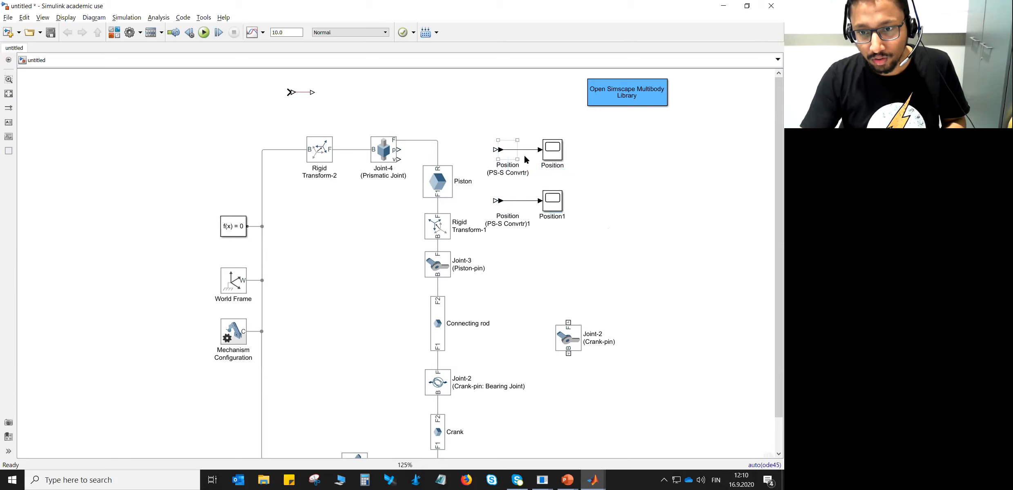
pyautogui.moveTo(595, 120); pyautogui.dragTo(496, 241)
pyautogui.moveTo(520, 202); pyautogui.dragTo(531, 200)
pyautogui.click(541, 247)
# Rename the duplicated converter as "Velocity (PS-S Convrtr)" and the duplicated scope as "Velocity".
pyautogui.click(518, 210)
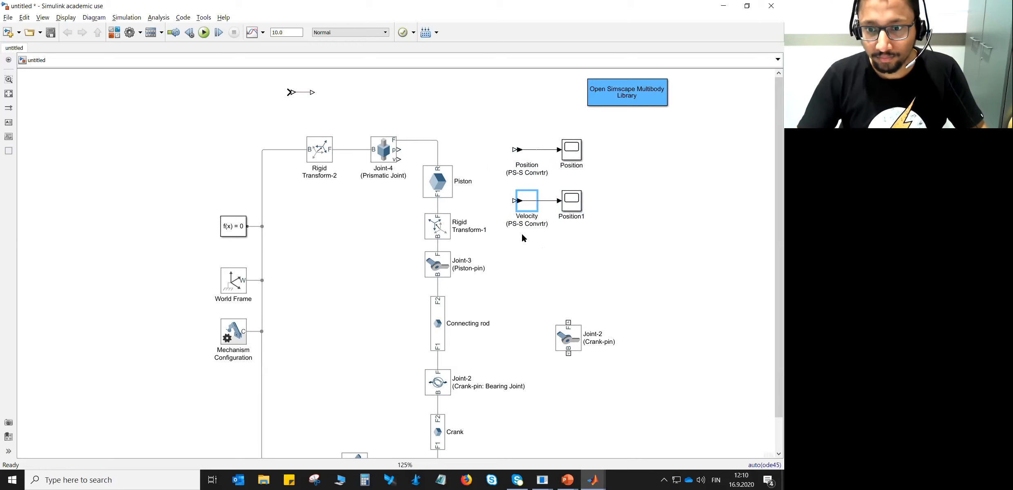
pyautogui.doubleClick(565, 217)
pyautogui.press('Left')
pyautogui.write('Velocity')
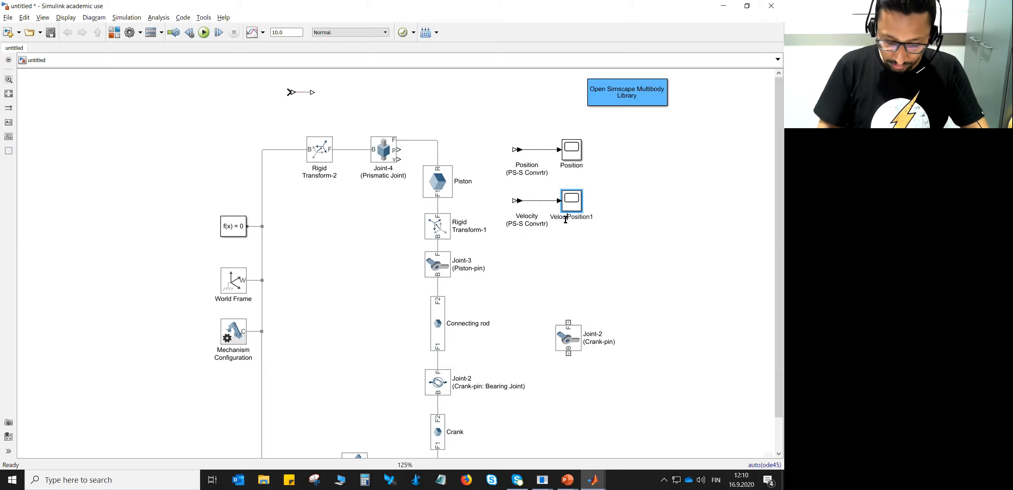
pyautogui.press('Delete')
pyautogui.press('Delete')
pyautogui.press('Delete')
pyautogui.press('Delete')
pyautogui.press('Delete')
pyautogui.press('Delete')
pyautogui.press('Delete')
pyautogui.press('Delete')
pyautogui.press('Delete')
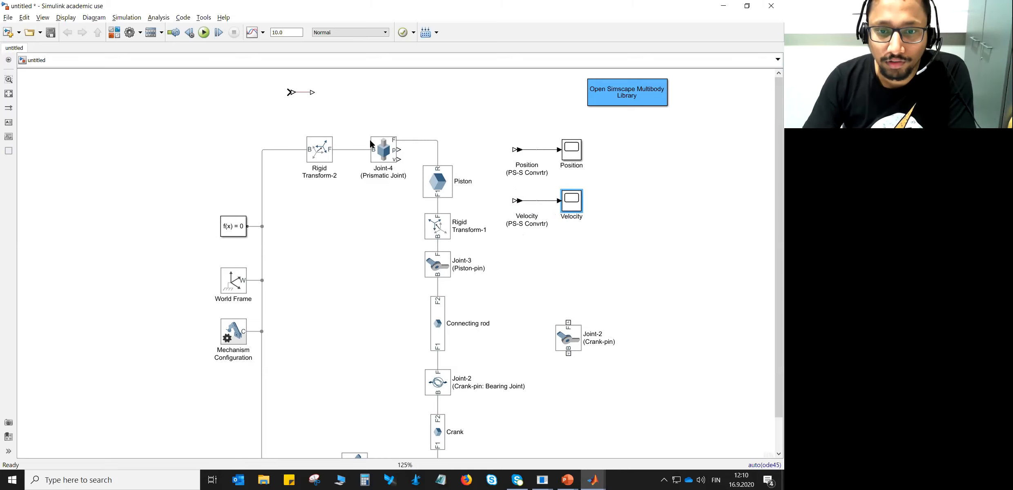
# Connect Joint-4's p and v outputs to the Position and Velocity converters, and move the unused Joint-2 (Crank-pin) block farther aside.
pyautogui.moveTo(399, 149); pyautogui.dragTo(513, 150)
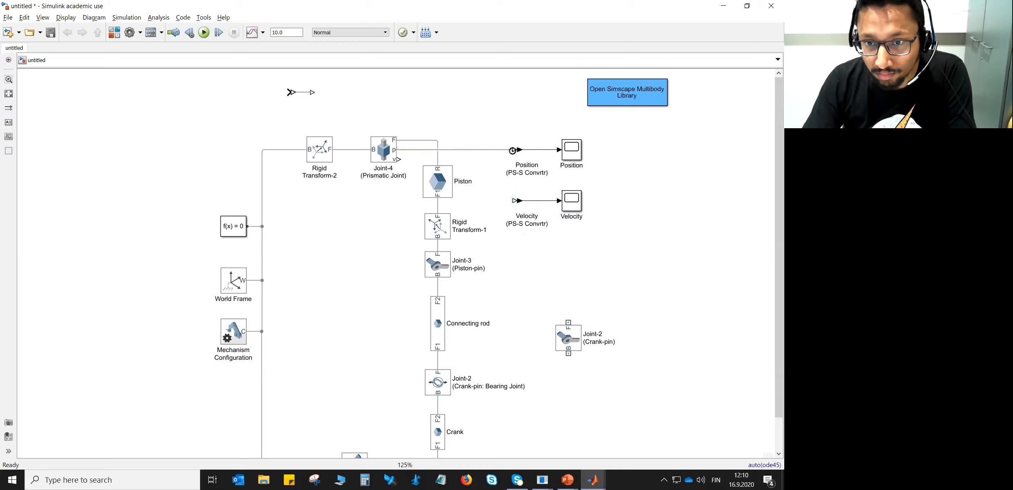
pyautogui.moveTo(400, 161); pyautogui.dragTo(514, 201)
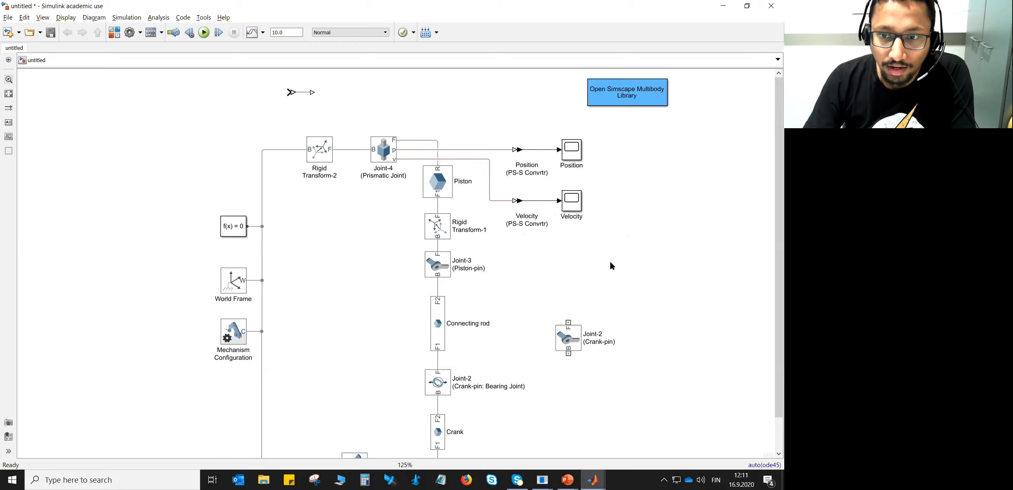
pyautogui.moveTo(609, 267); pyautogui.dragTo(608, 220)
pyautogui.click(586, 286)
pyautogui.moveTo(573, 291); pyautogui.dragTo(630, 336)
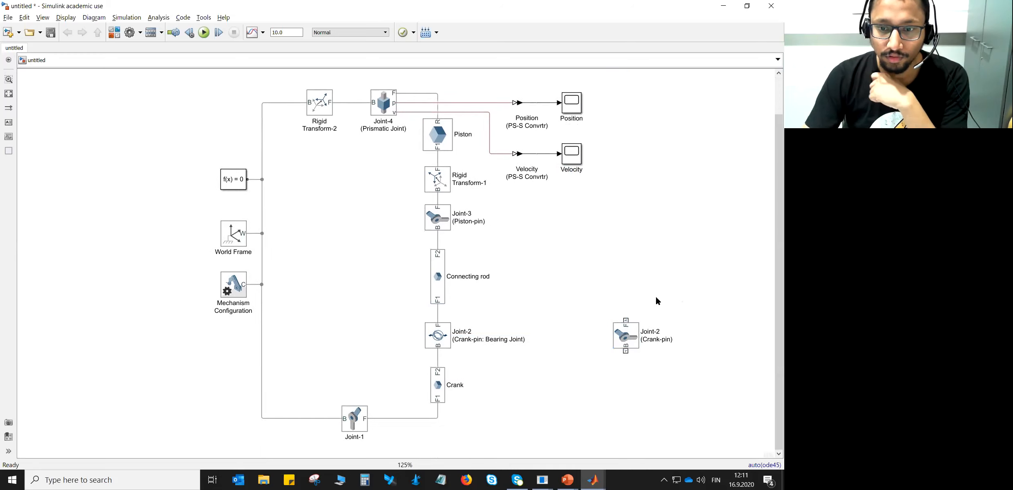
# Run the simulation and inspect the piston position plot in a widened Position scope, then close the scope.
pyautogui.click(207, 34)
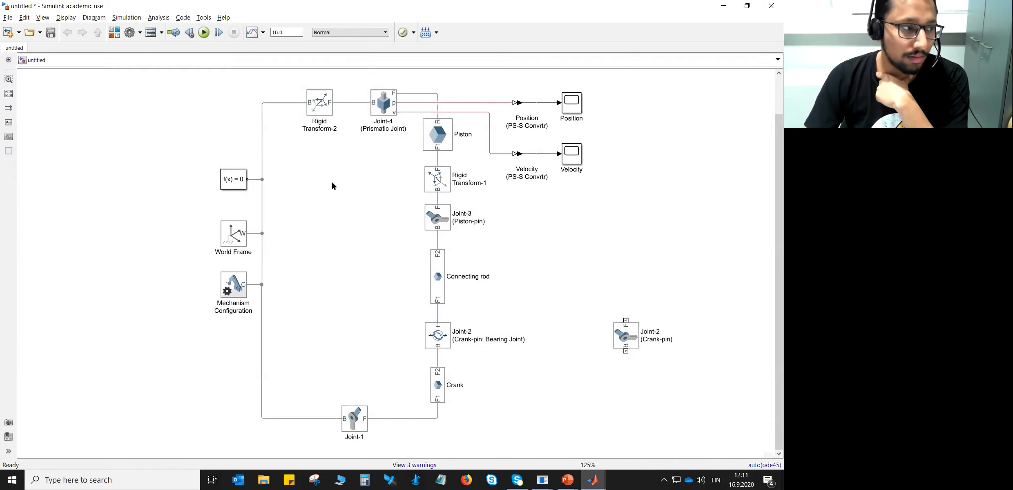
pyautogui.click(572, 101)
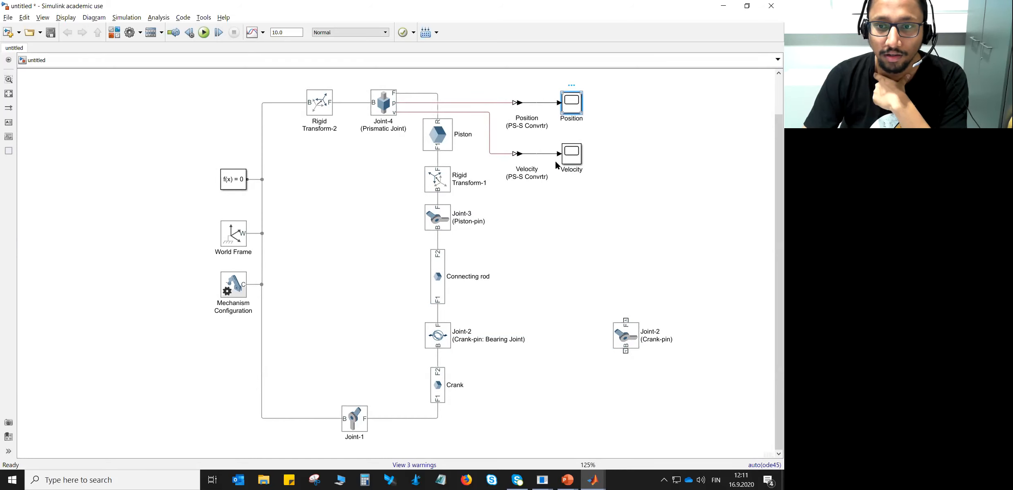
pyautogui.doubleClick(571, 99)
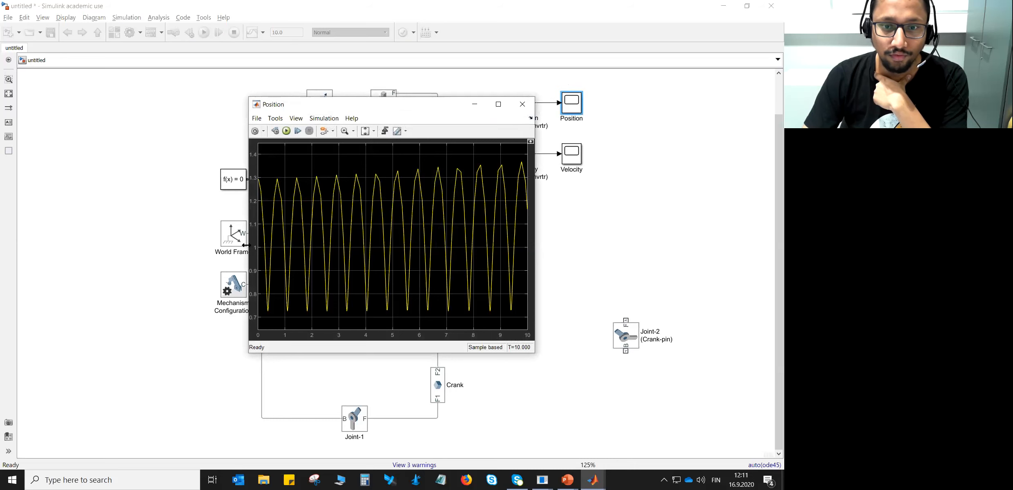
pyautogui.moveTo(245, 245); pyautogui.dragTo(107, 248)
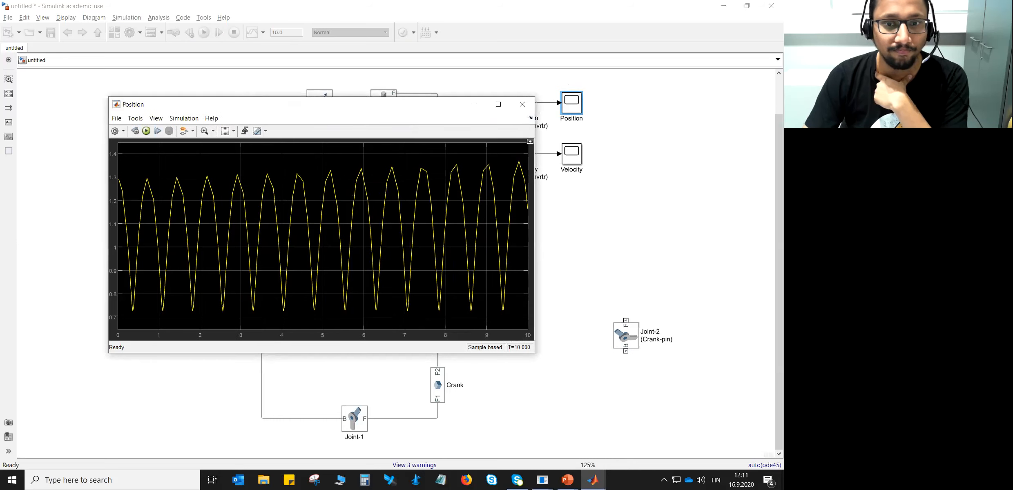
pyautogui.click(523, 105)
# Inspect the piston velocity plot in a widened Velocity scope, then close the scope.
pyautogui.doubleClick(572, 154)
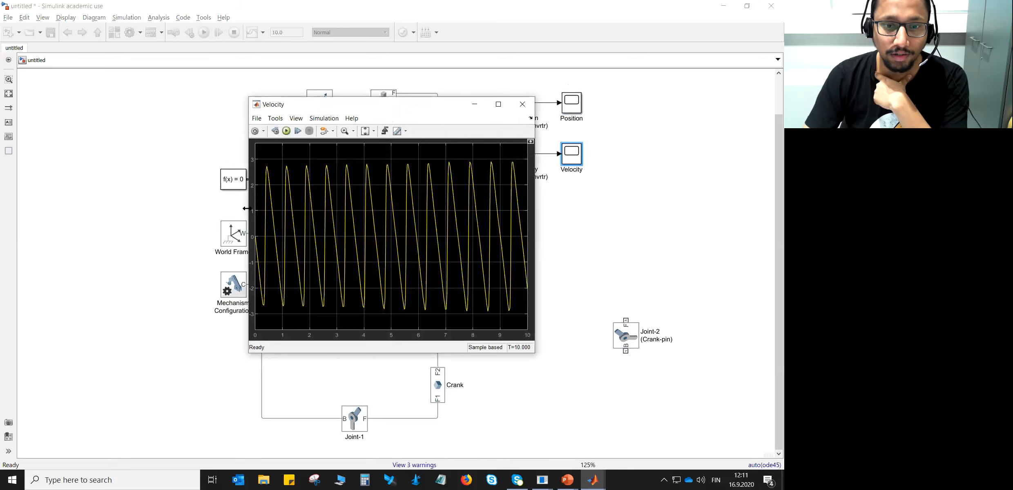
pyautogui.moveTo(246, 209); pyautogui.dragTo(143, 210)
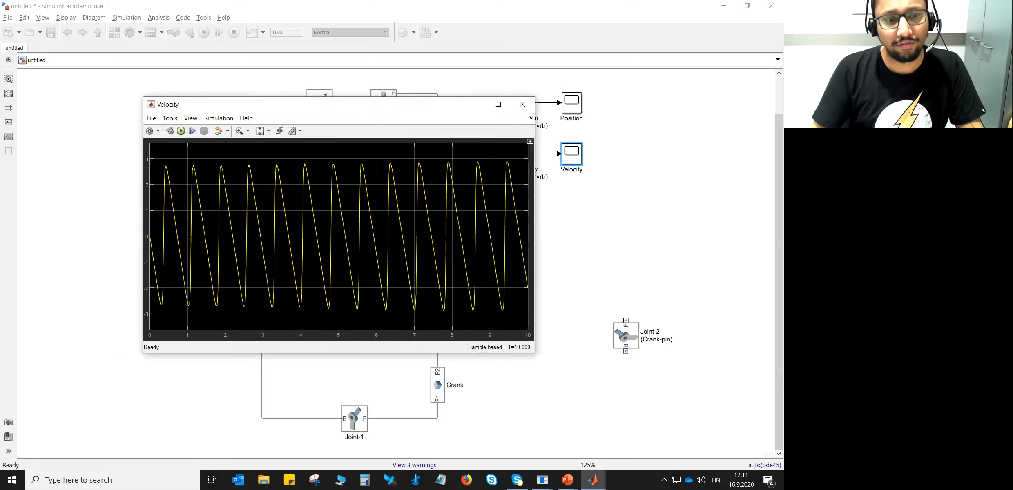
pyautogui.click(522, 104)
# Turn on logging for the signals entering the Position and Velocity scopes and rerun the simulation.
pyautogui.moveTo(548, 87); pyautogui.dragTo(555, 174)
pyautogui.click(557, 212)
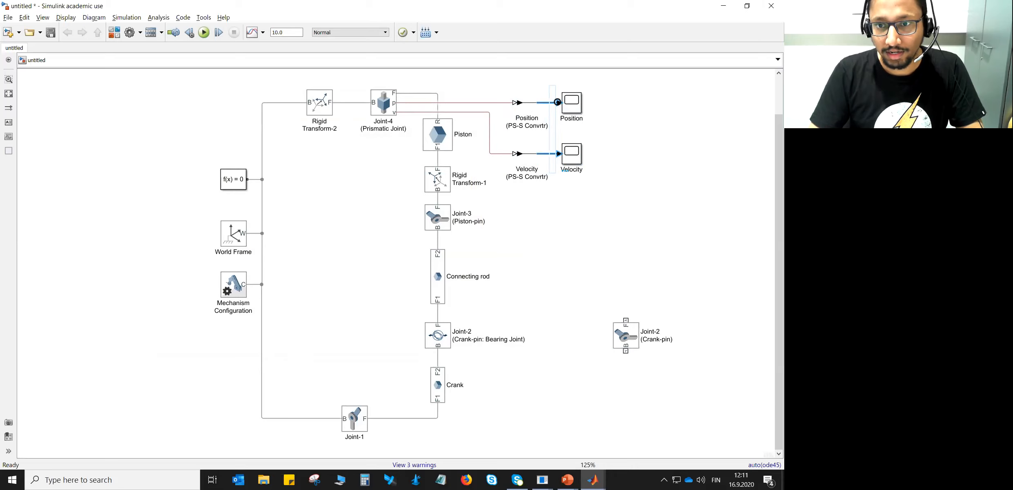
pyautogui.rightClick(557, 102)
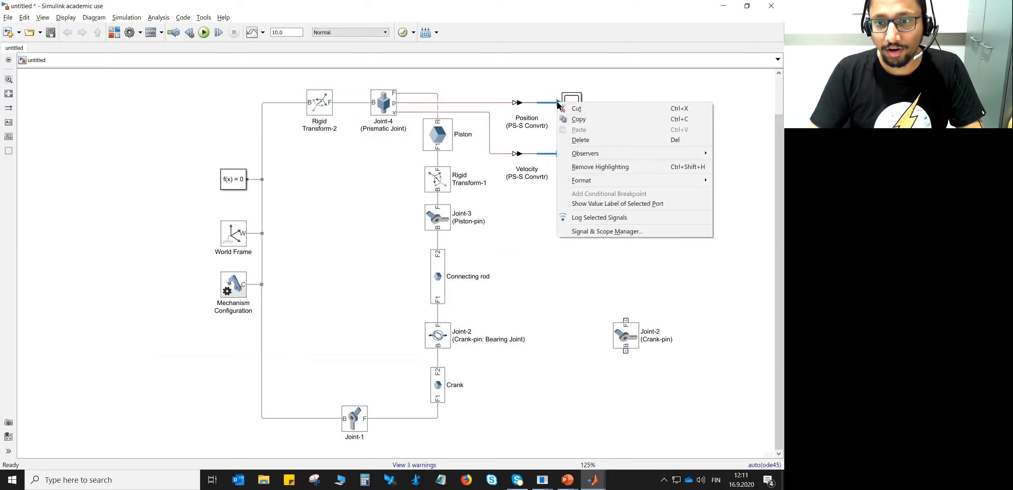
pyautogui.click(586, 218)
pyautogui.click(591, 245)
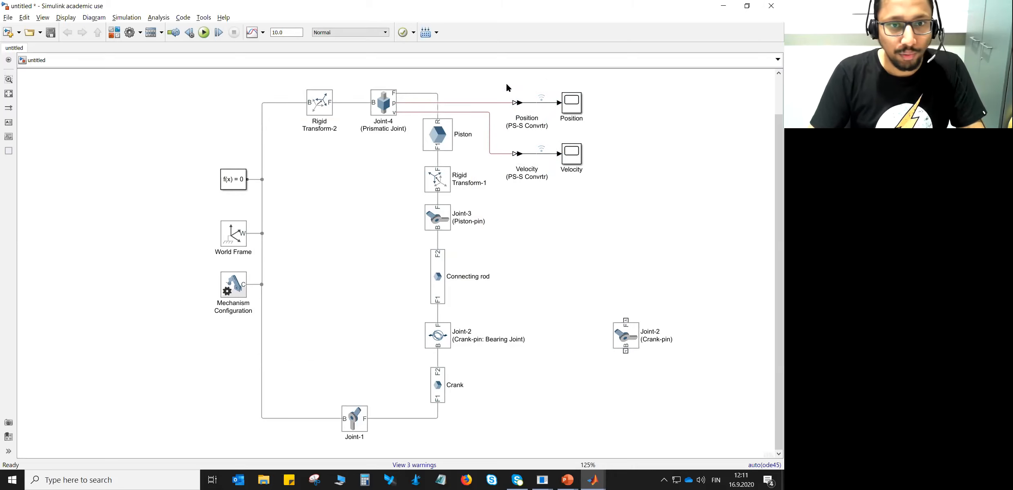
pyautogui.click(204, 33)
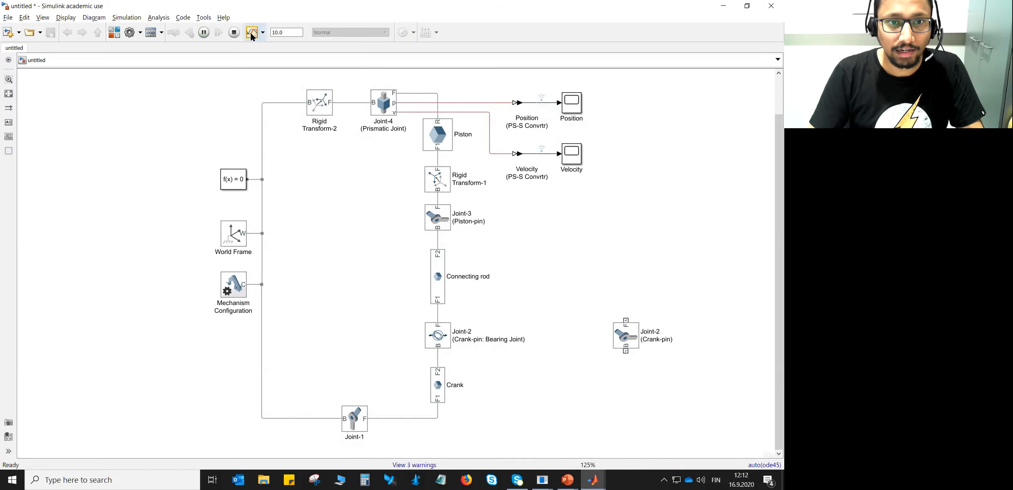
# Inspect the logged Position and Velocity signals one at a time in the Simulation Data Inspector, then close it.
pyautogui.click(252, 34)
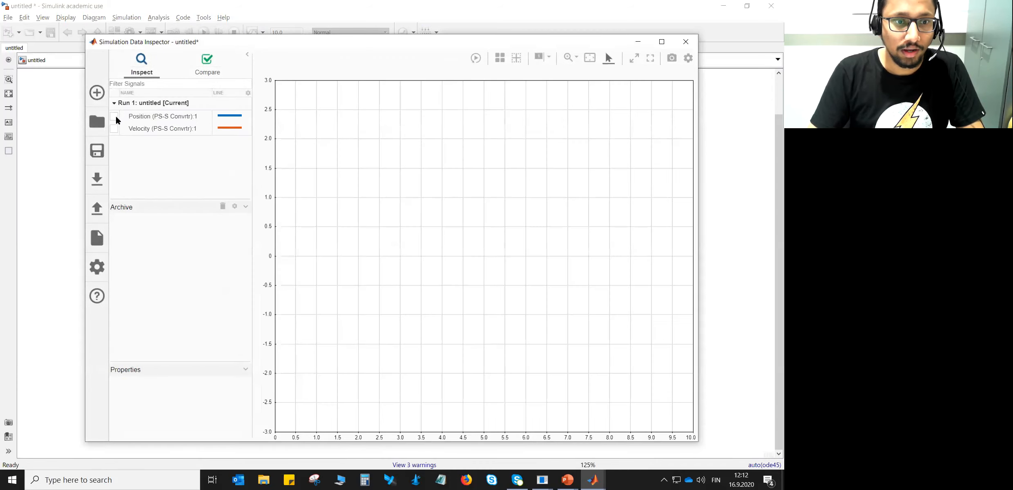
pyautogui.click(115, 117)
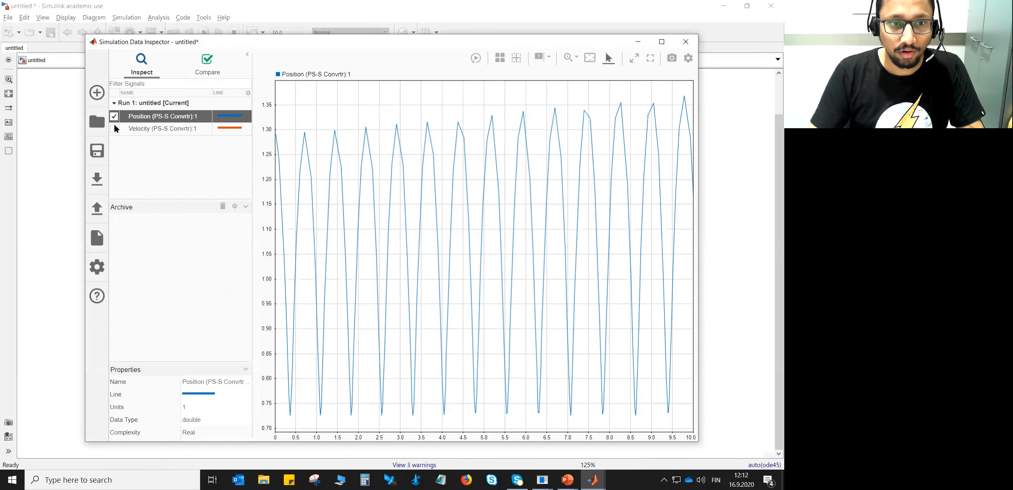
pyautogui.click(114, 129)
pyautogui.click(114, 117)
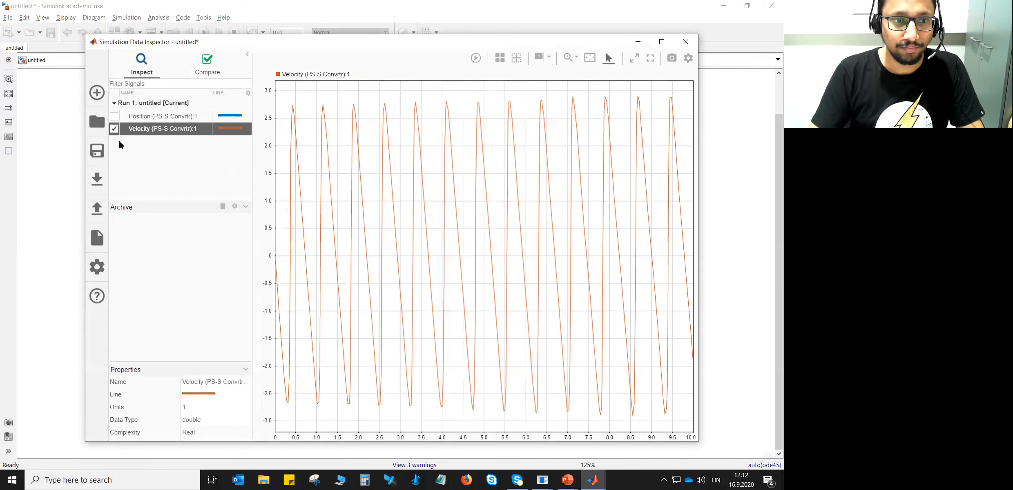
pyautogui.click(114, 128)
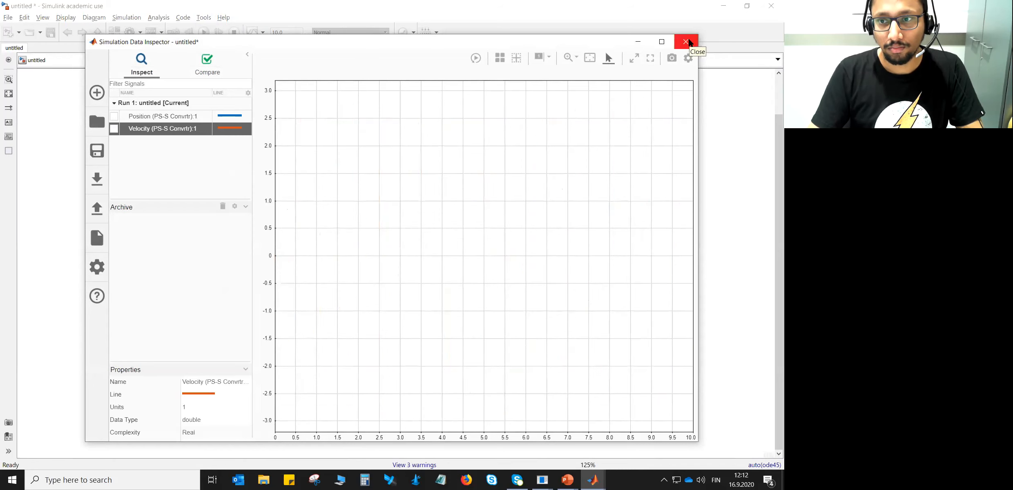
pyautogui.click(687, 42)
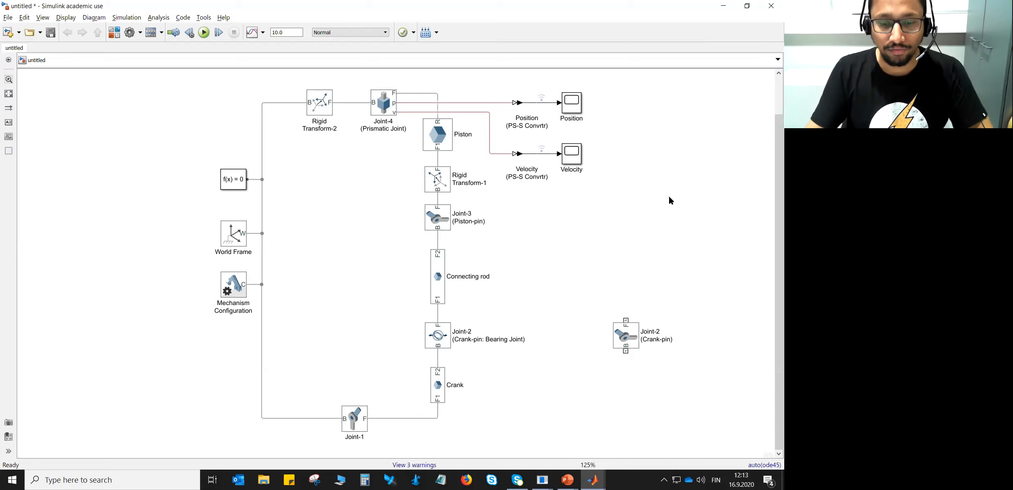
# Set Joint-1's actuation to Motion "Provided by Input" and Torque "Automatically Computed".
pyautogui.click(355, 423)
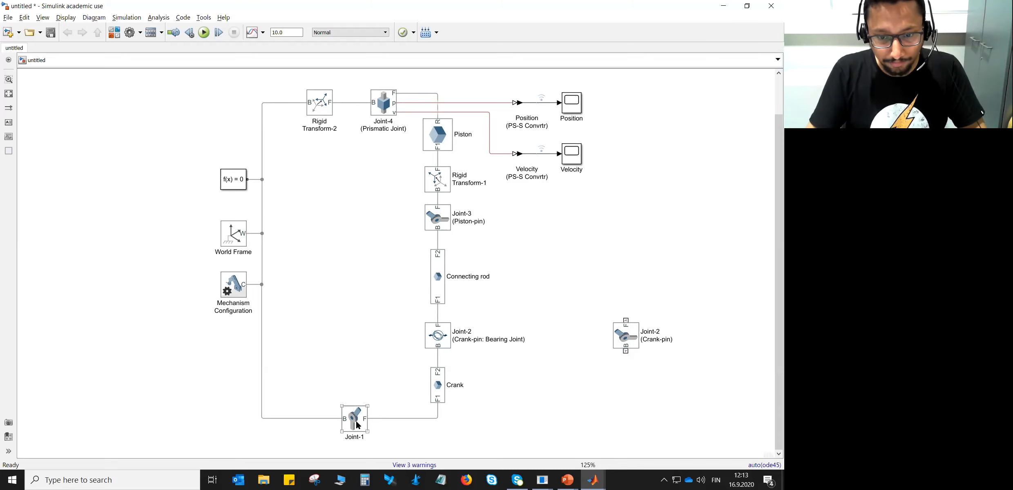
pyautogui.doubleClick(355, 424)
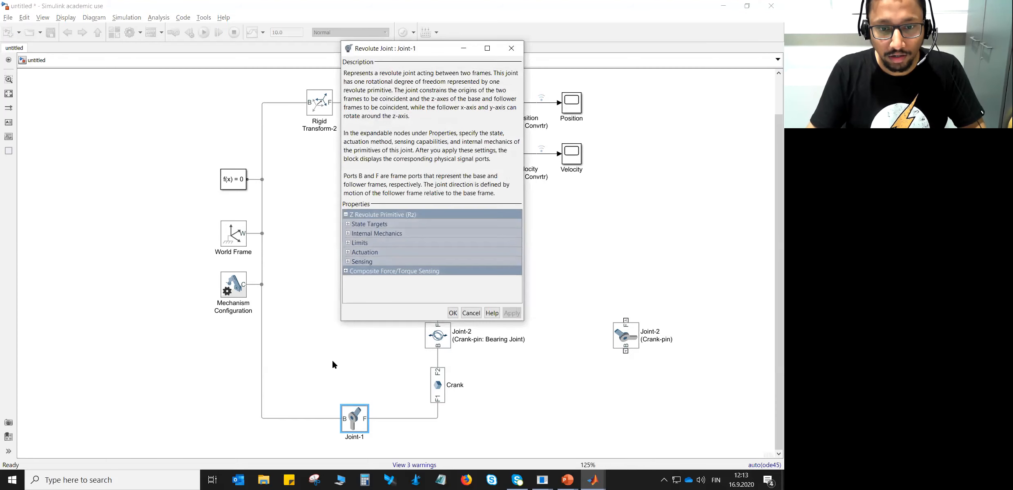
pyautogui.click(348, 252)
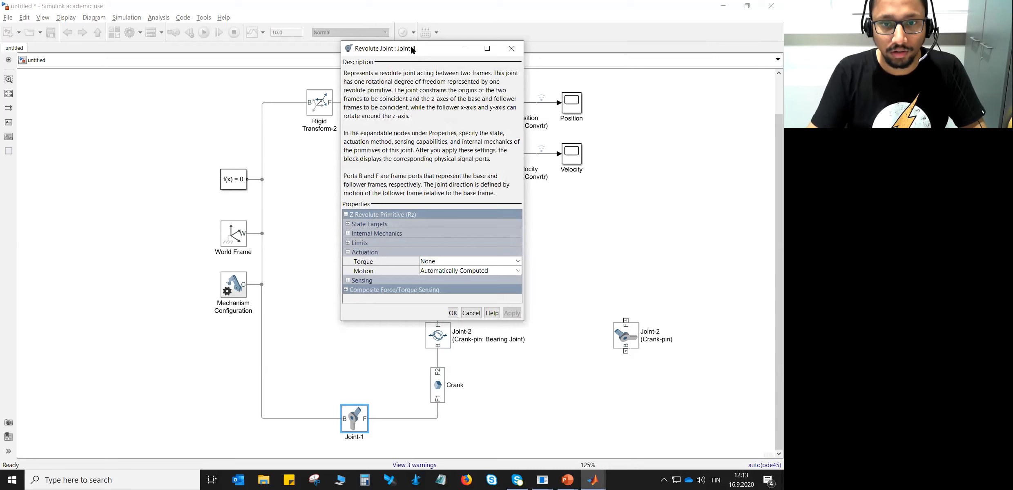
pyautogui.moveTo(412, 48); pyautogui.dragTo(538, 66)
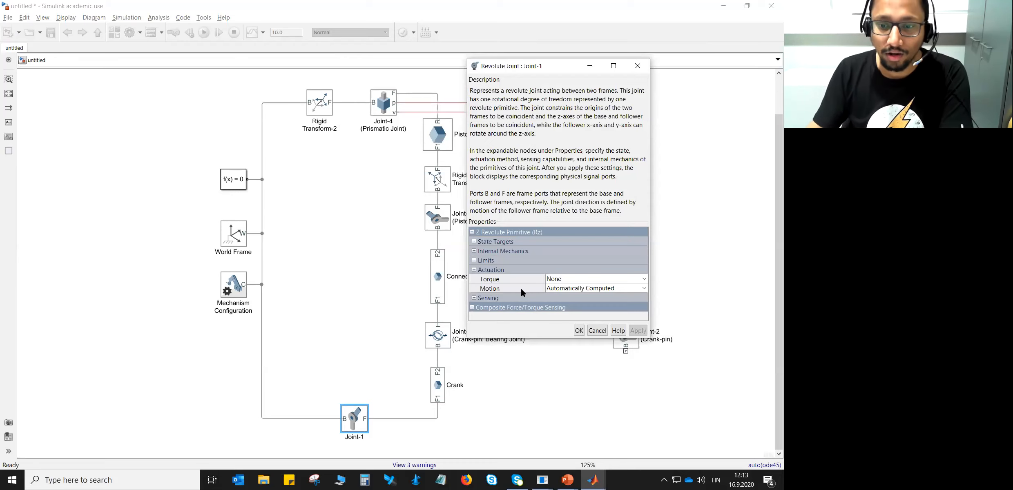
pyautogui.click(642, 288)
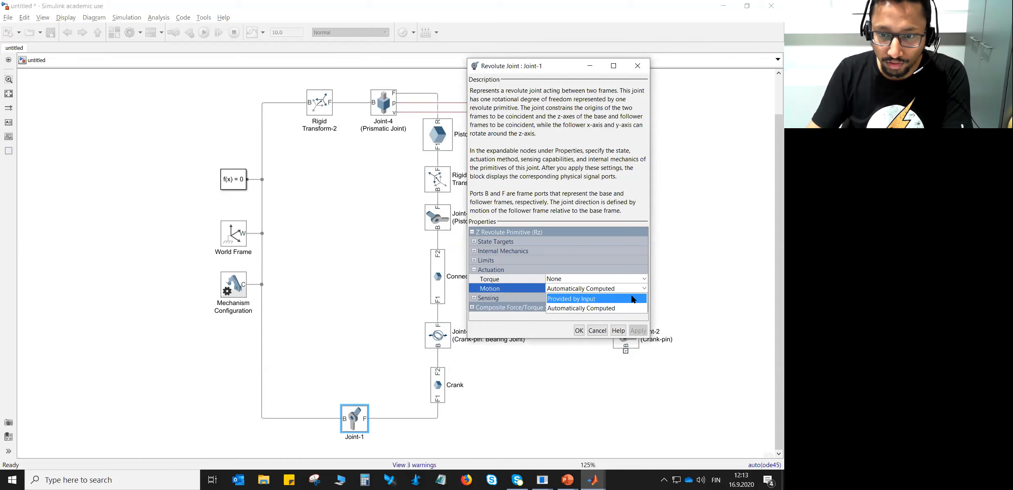
pyautogui.click(631, 299)
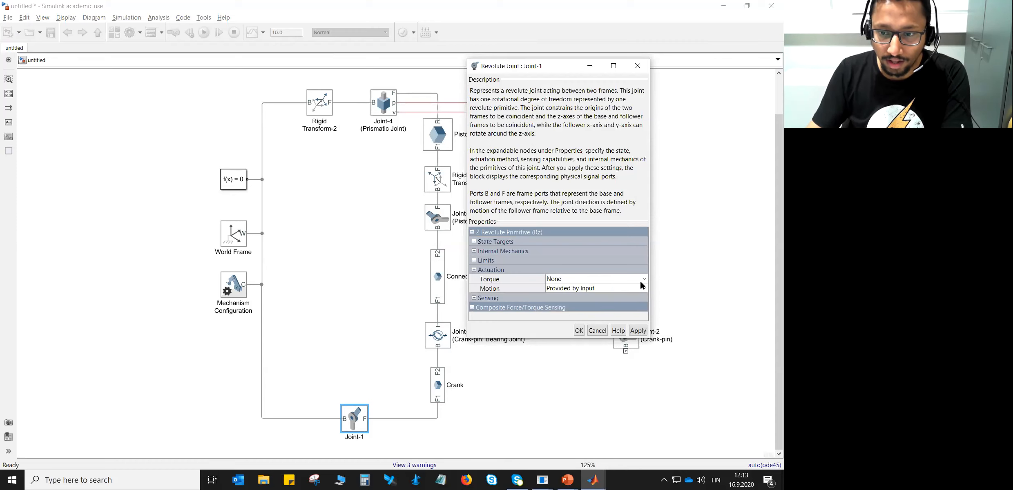
pyautogui.click(642, 279)
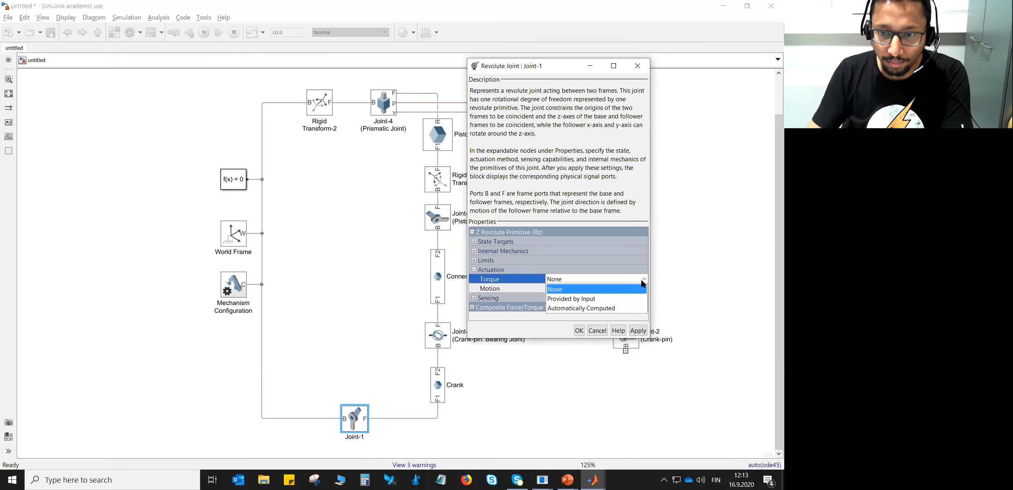
pyautogui.click(632, 309)
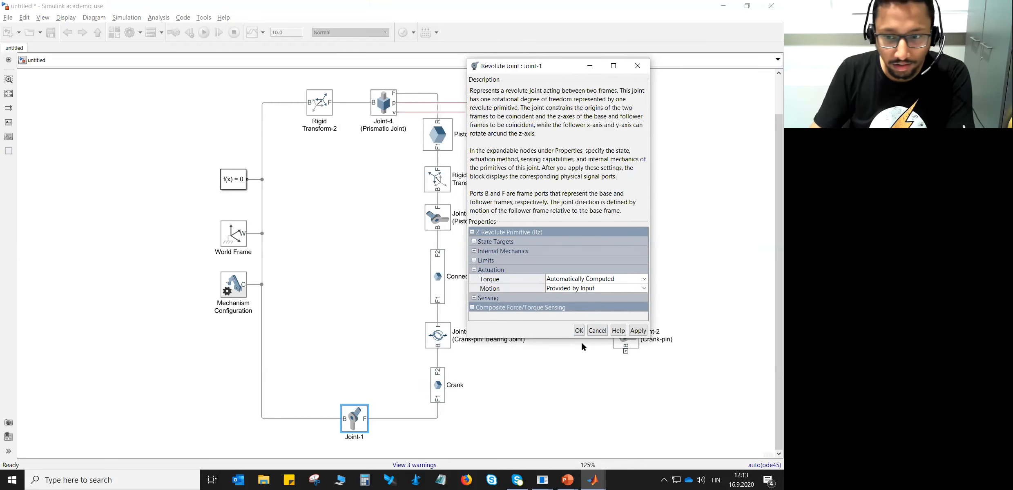
pyautogui.click(578, 330)
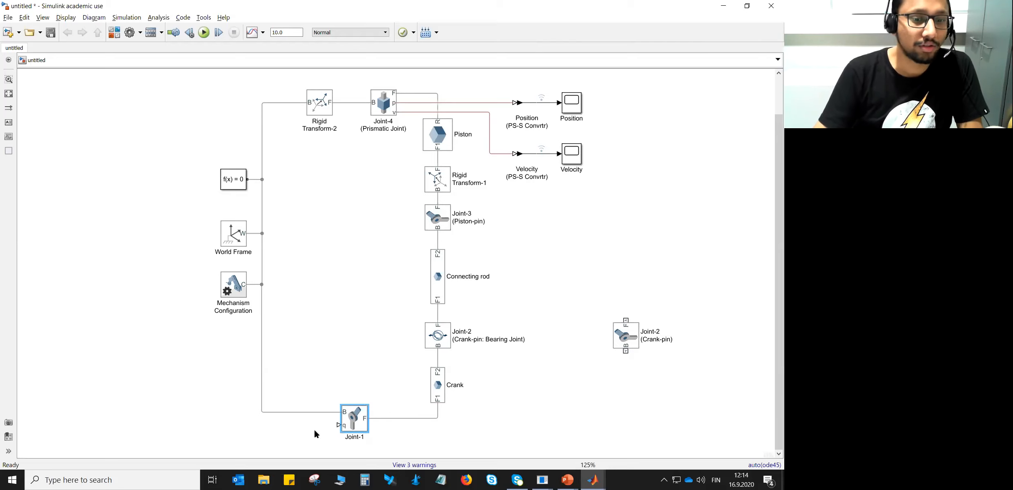
# Add a Ramp source block to the empty canvas area below the Mechanism Configuration block.
pyautogui.click(162, 382)
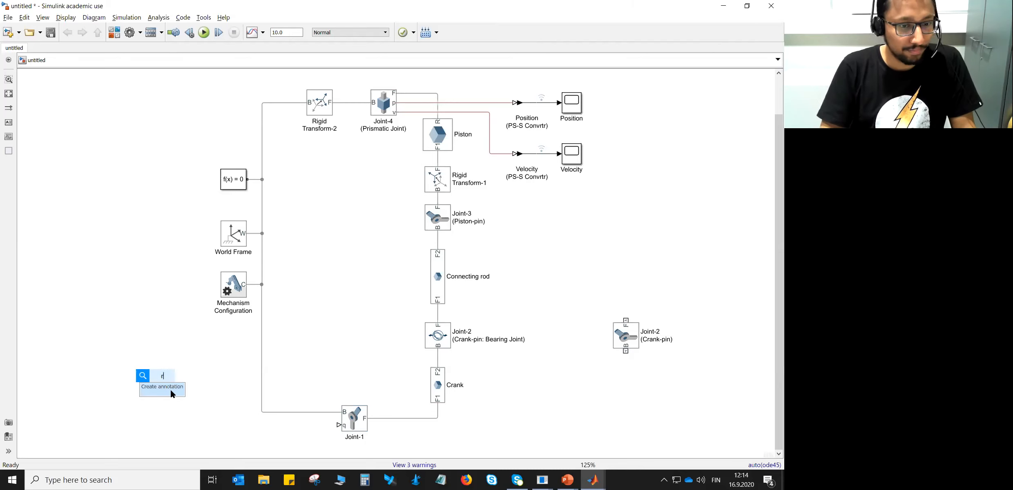
pyautogui.write('ramp')
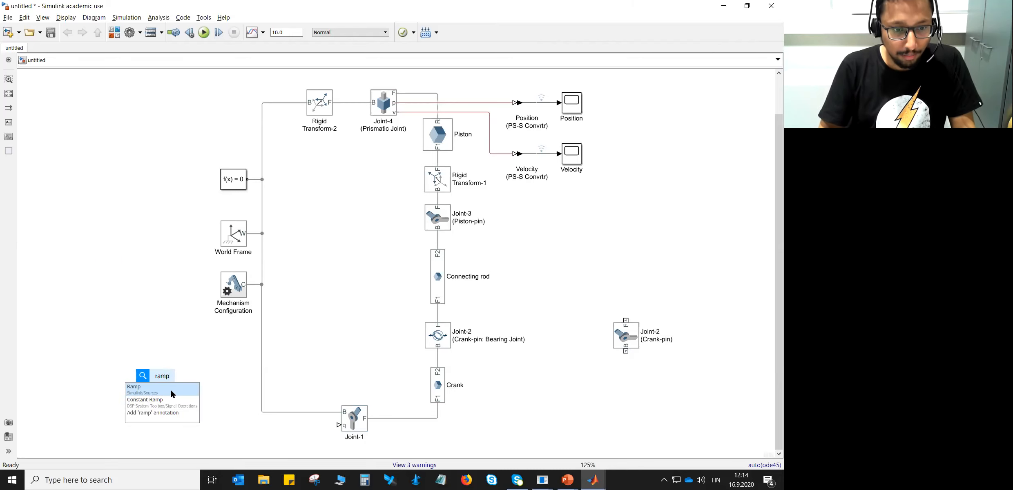
pyautogui.click(171, 391)
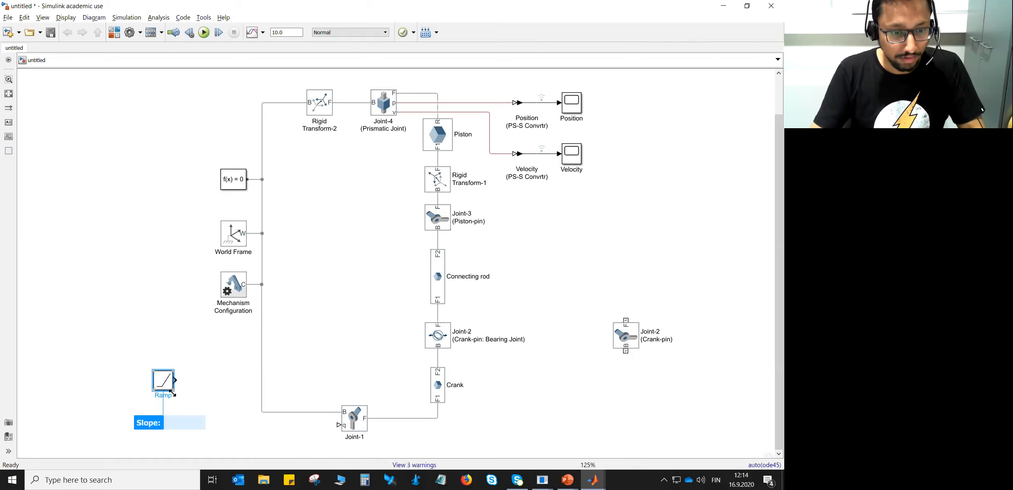
pyautogui.click(169, 388)
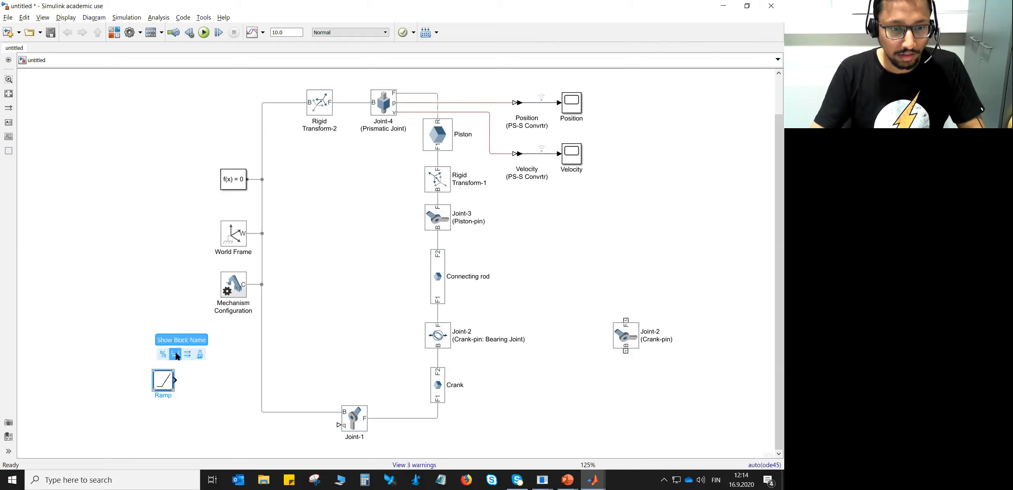
# Set the Ramp block's slope to 5 and its initial output to pi/4.
pyautogui.doubleClick(170, 387)
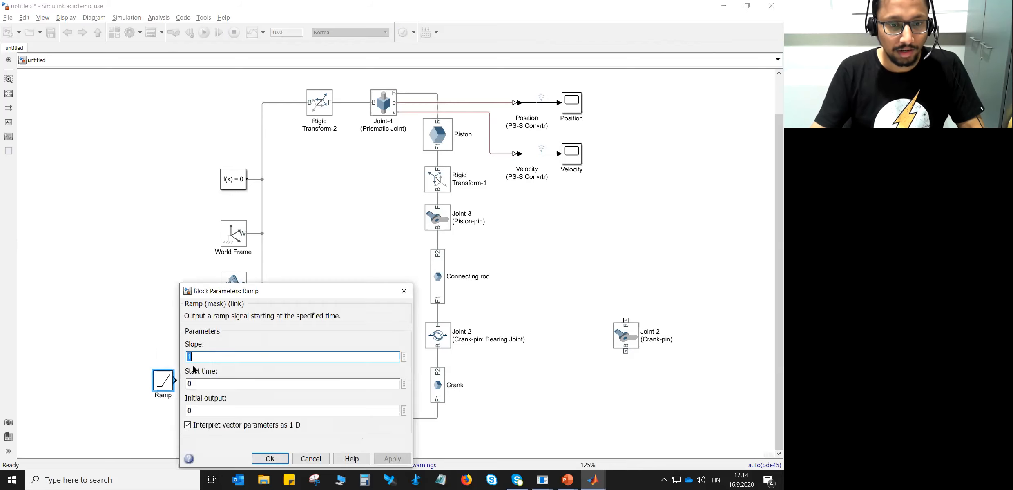
pyautogui.click(189, 356)
pyautogui.doubleClick(185, 358)
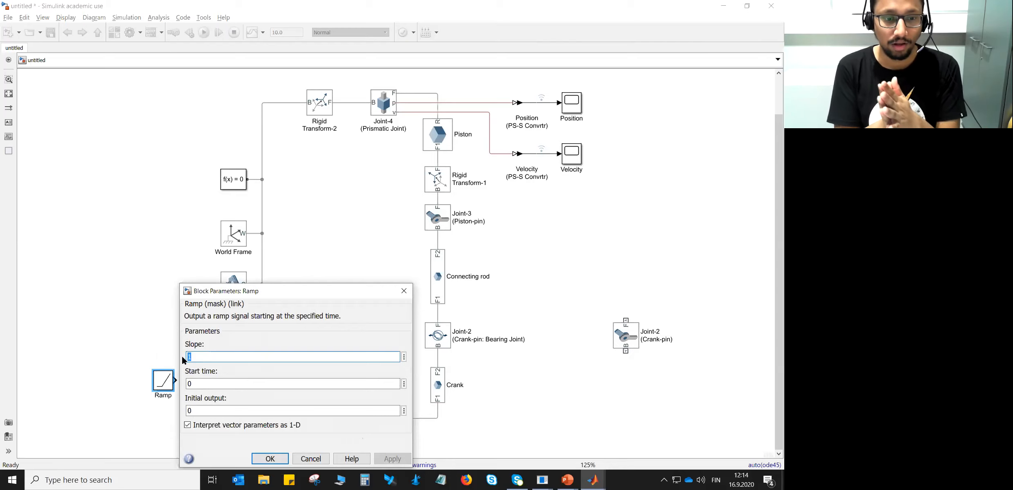
pyautogui.write('5')
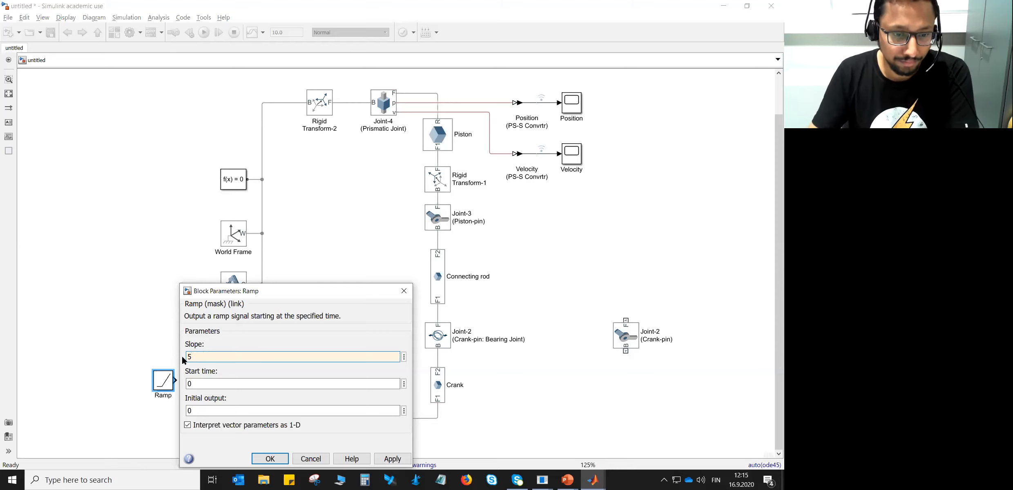
pyautogui.doubleClick(201, 385)
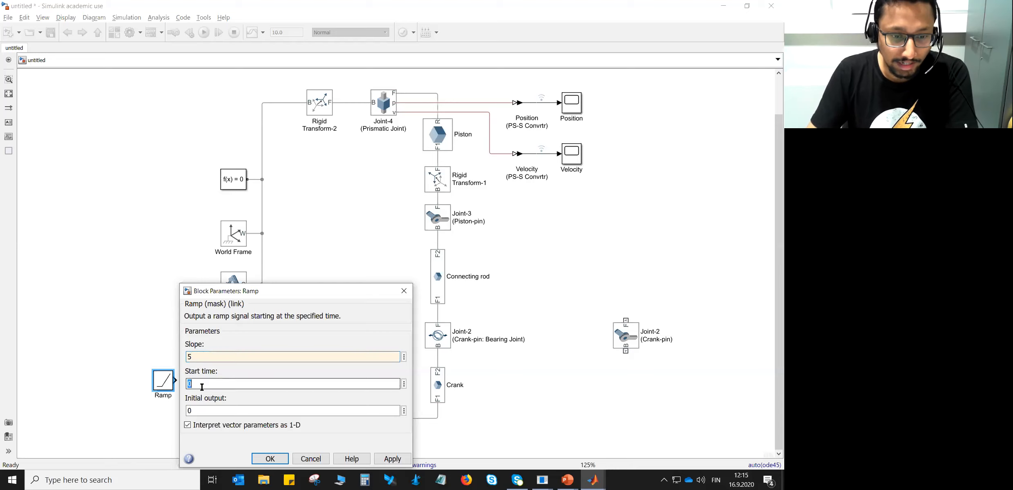
pyautogui.doubleClick(202, 411)
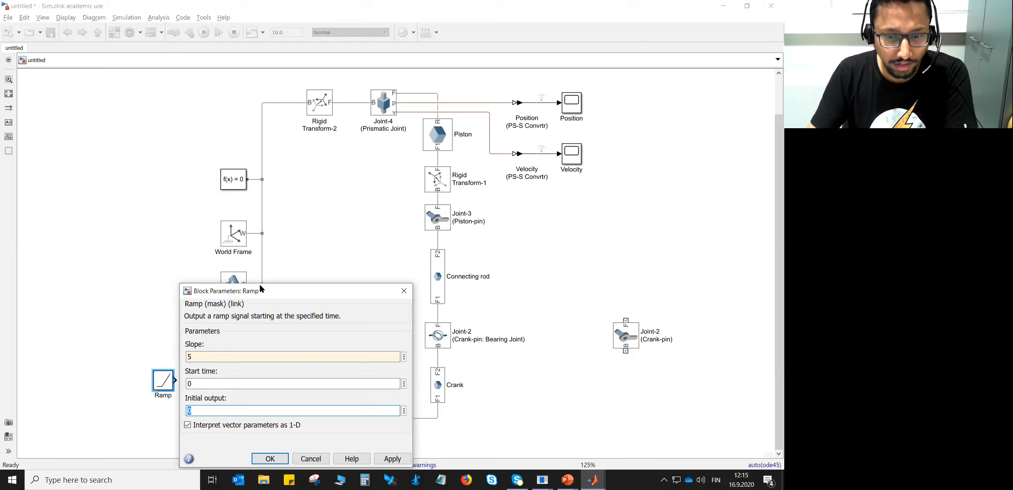
pyautogui.moveTo(261, 289); pyautogui.dragTo(401, 197)
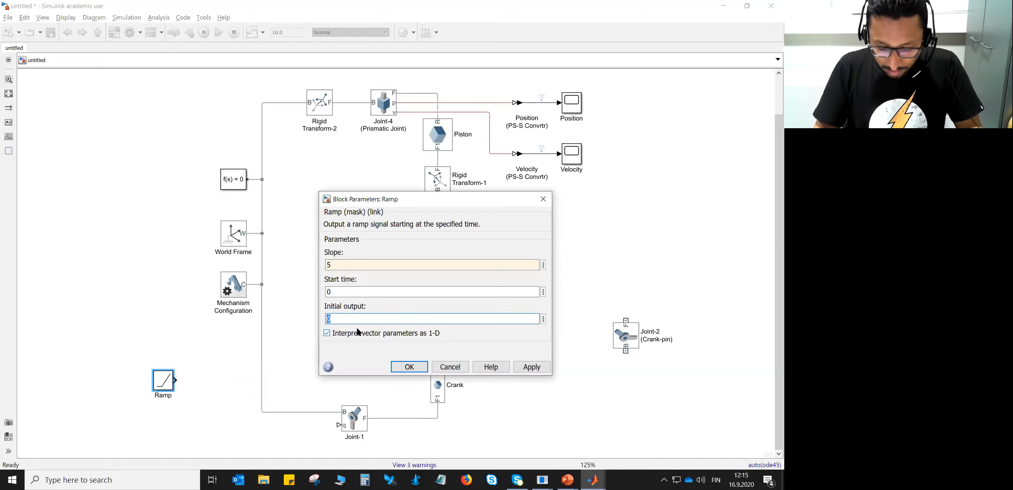
pyautogui.write('p')
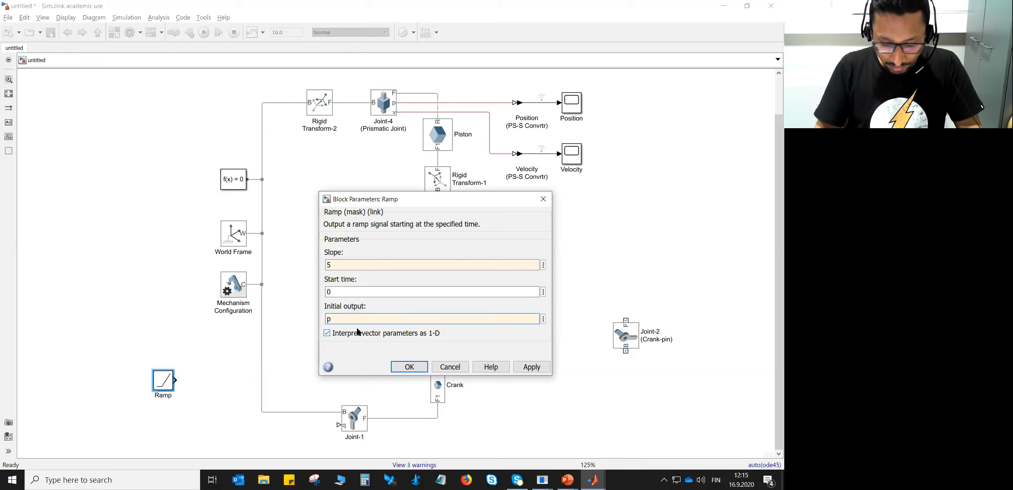
pyautogui.write('i')
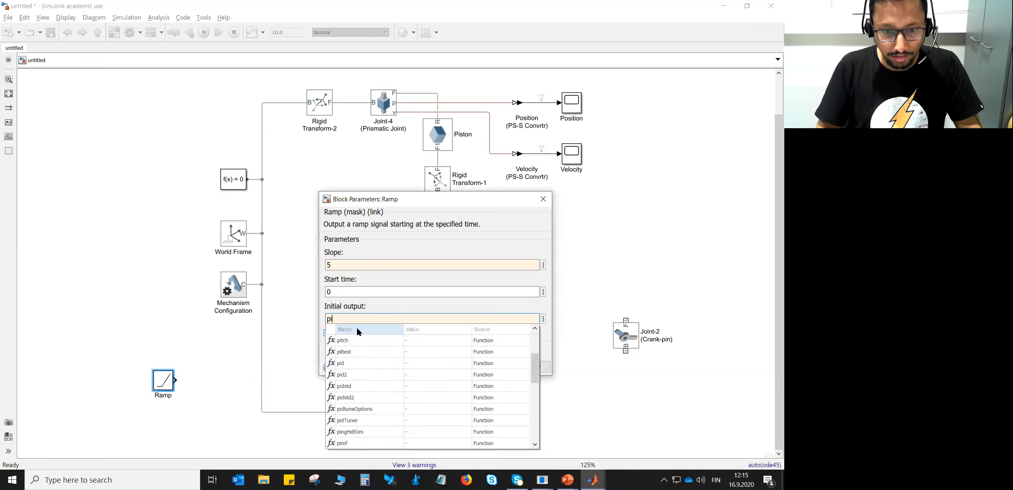
pyautogui.write('/4')
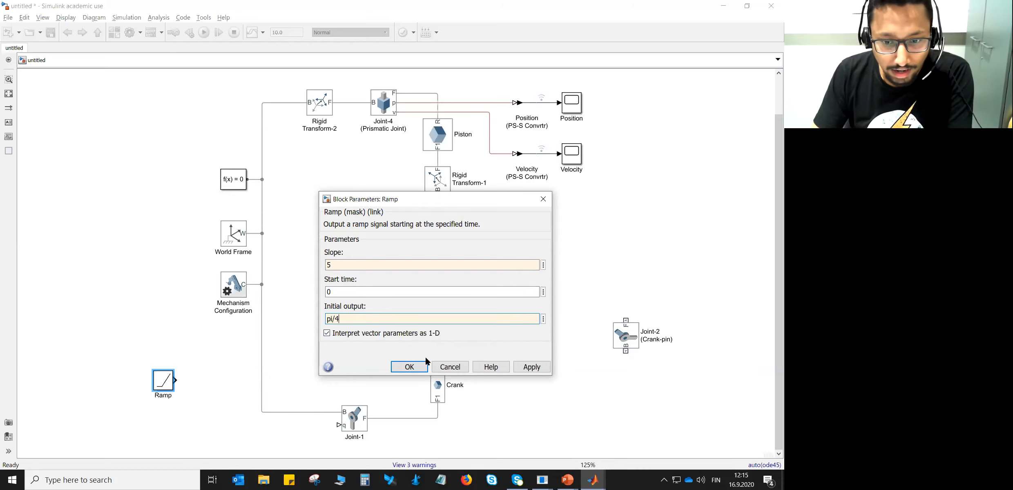
pyautogui.click(408, 367)
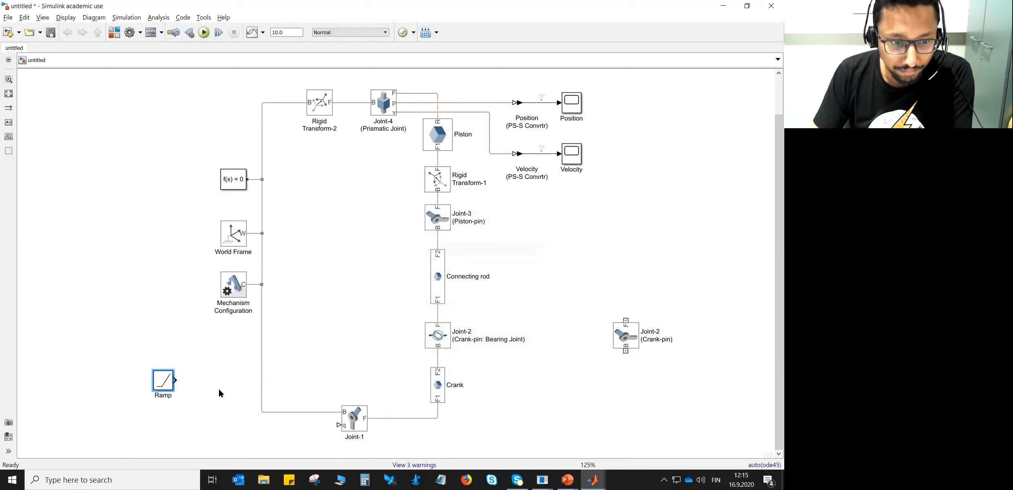
# Align the Ramp block with Joint-1's q input and move the existing Simulink-PS Converter between them.
pyautogui.moveTo(168, 388); pyautogui.dragTo(174, 430)
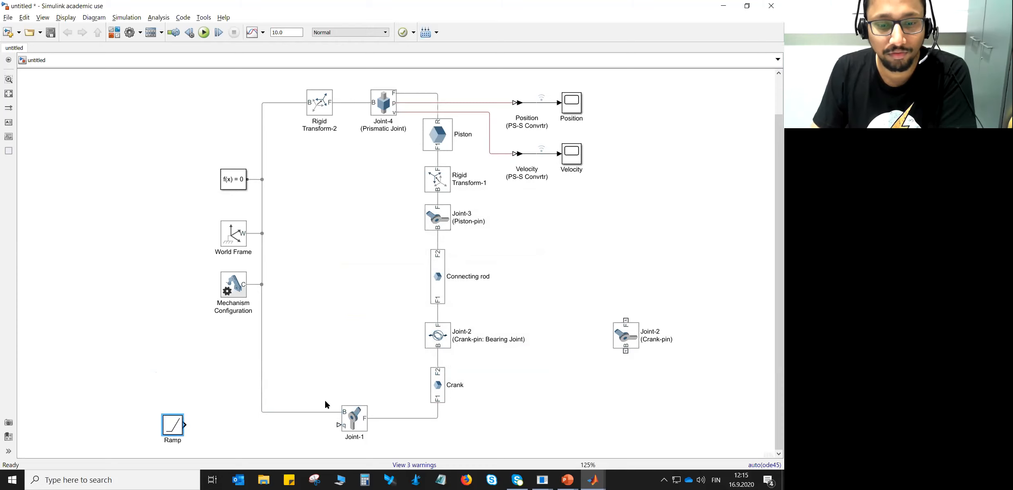
pyautogui.scroll(3, 357, 212)
pyautogui.click(299, 104)
pyautogui.click(309, 81)
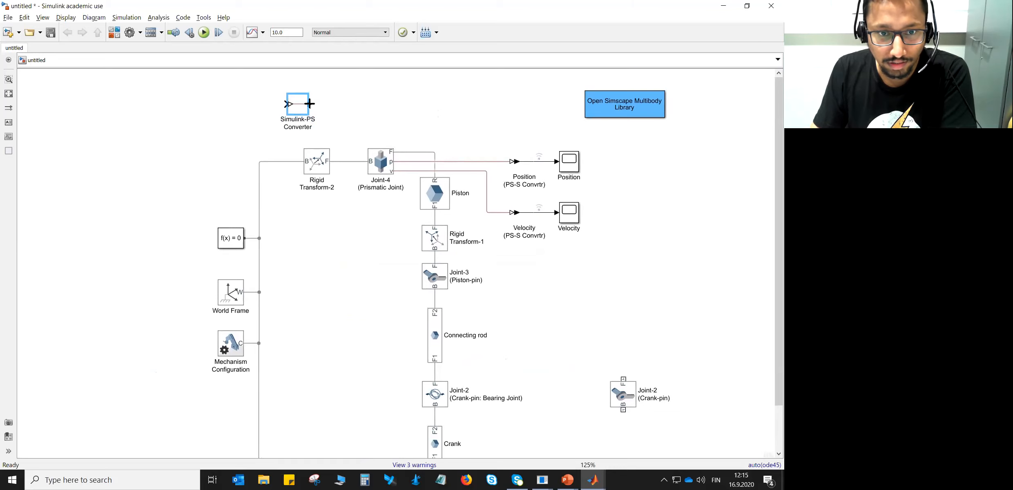
pyautogui.moveTo(302, 111); pyautogui.dragTo(308, 414)
pyautogui.scroll(-7, 326, 287)
pyautogui.scroll(-2, 326, 287)
pyautogui.moveTo(322, 262); pyautogui.dragTo(256, 335)
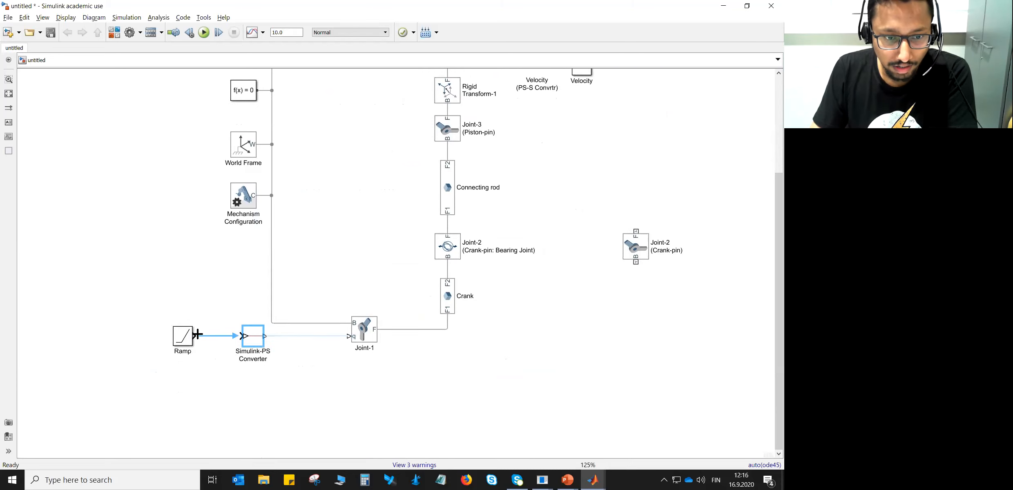
pyautogui.moveTo(257, 339); pyautogui.dragTo(264, 339)
pyautogui.click(265, 337)
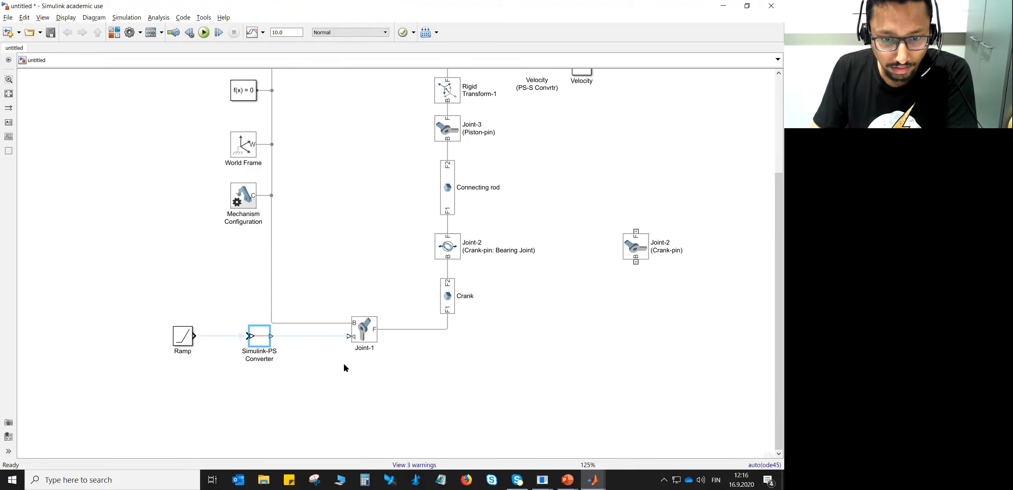
# Connect the Ramp output to the Simulink-PS Converter and the converter's output to Joint-1's q input.
pyautogui.moveTo(271, 336); pyautogui.dragTo(349, 336)
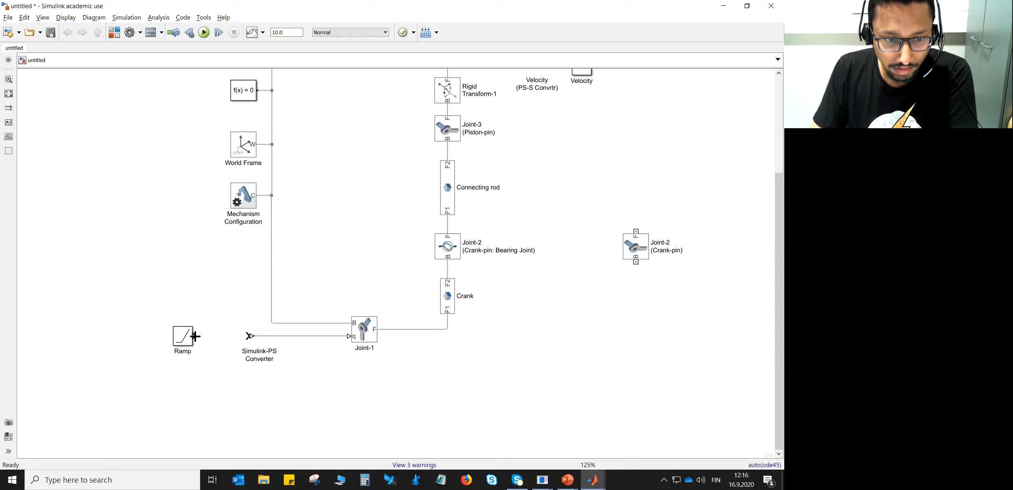
pyautogui.moveTo(198, 336); pyautogui.dragTo(256, 336)
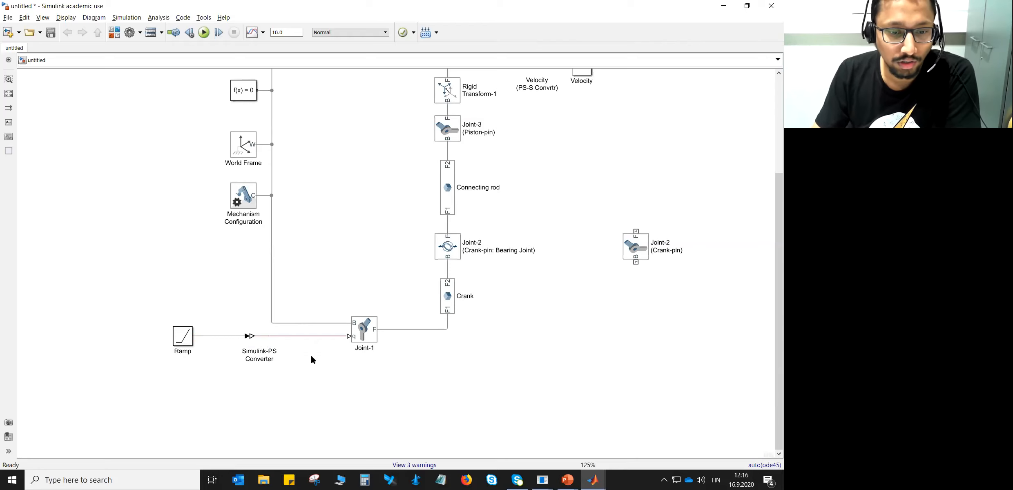
pyautogui.click(262, 341)
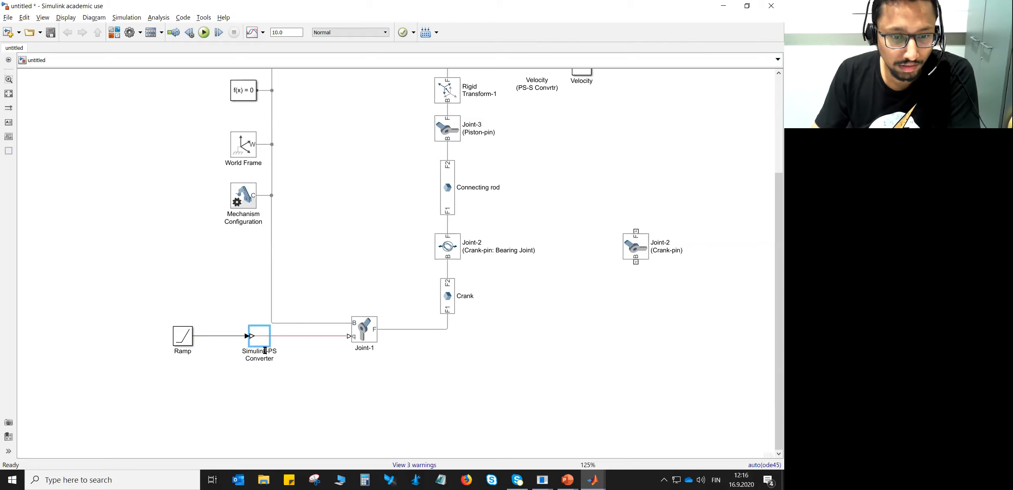
# Set the Simulink-PS Converter's input handling to "Filter input, derivatives calculated" with second-order filtering, keeping the 0.001 s time constant.
pyautogui.click(260, 345)
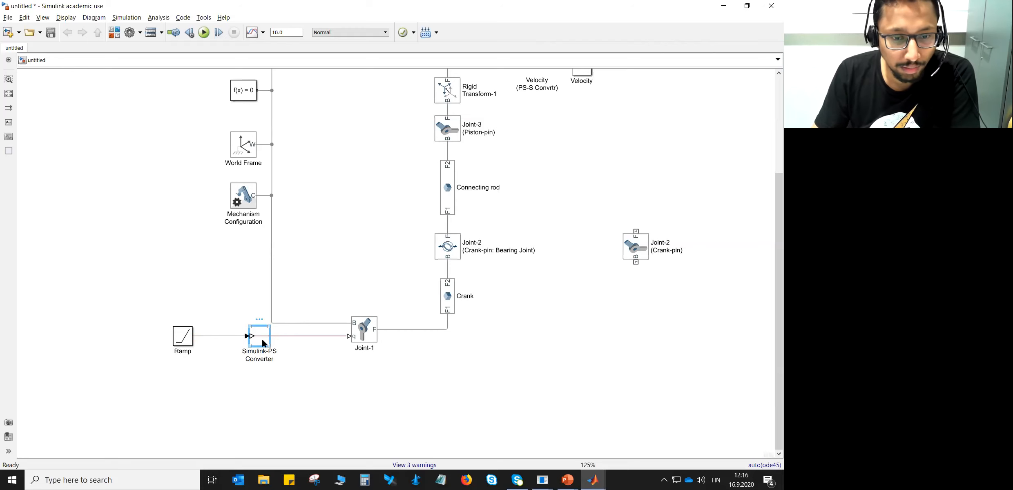
pyautogui.doubleClick(263, 341)
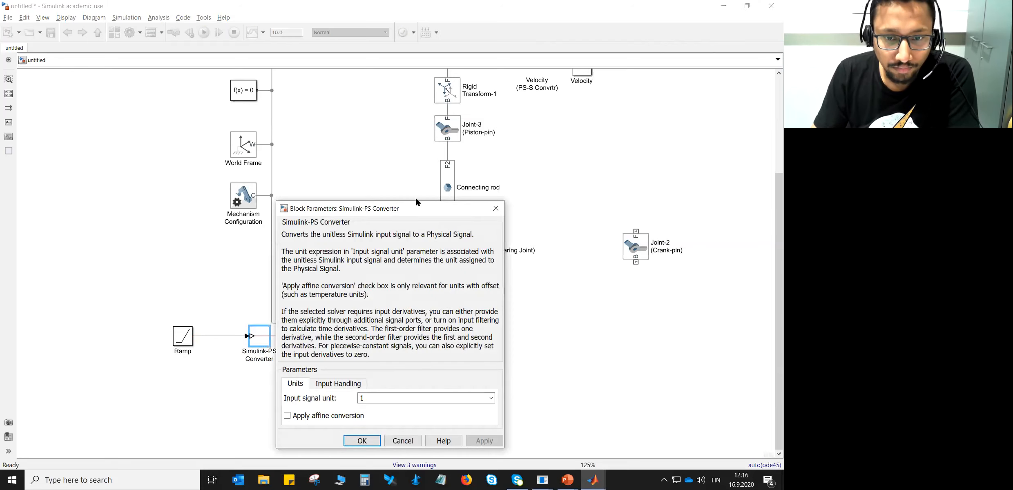
pyautogui.moveTo(419, 204); pyautogui.dragTo(473, 156)
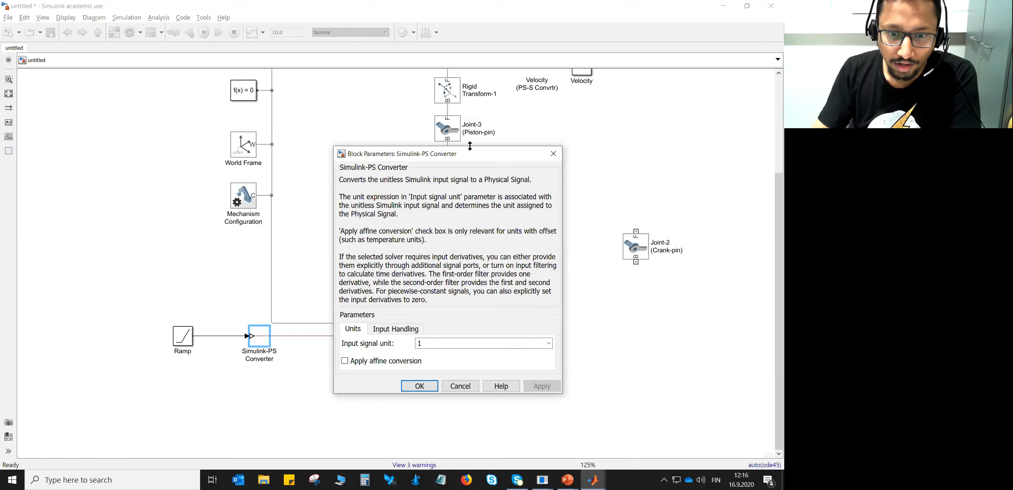
pyautogui.moveTo(469, 146); pyautogui.dragTo(470, 88)
pyautogui.click(401, 271)
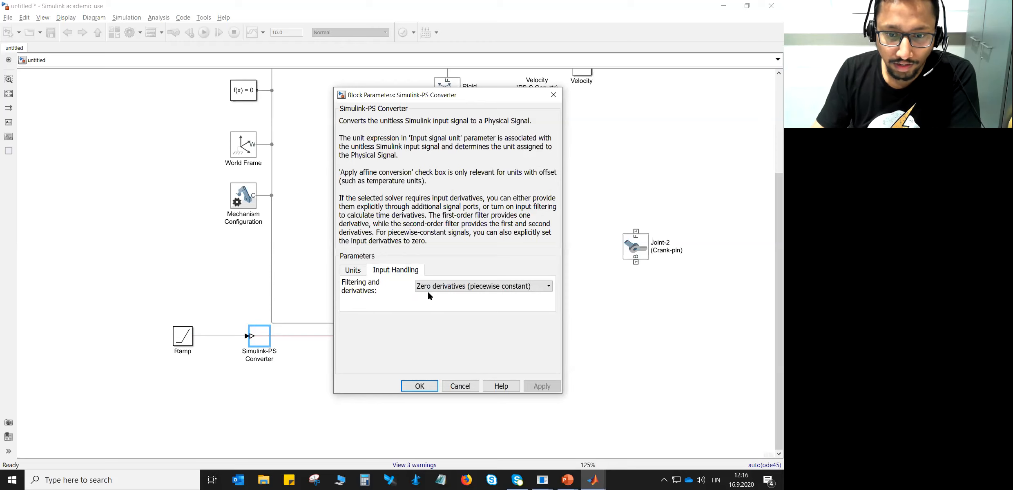
pyautogui.click(441, 288)
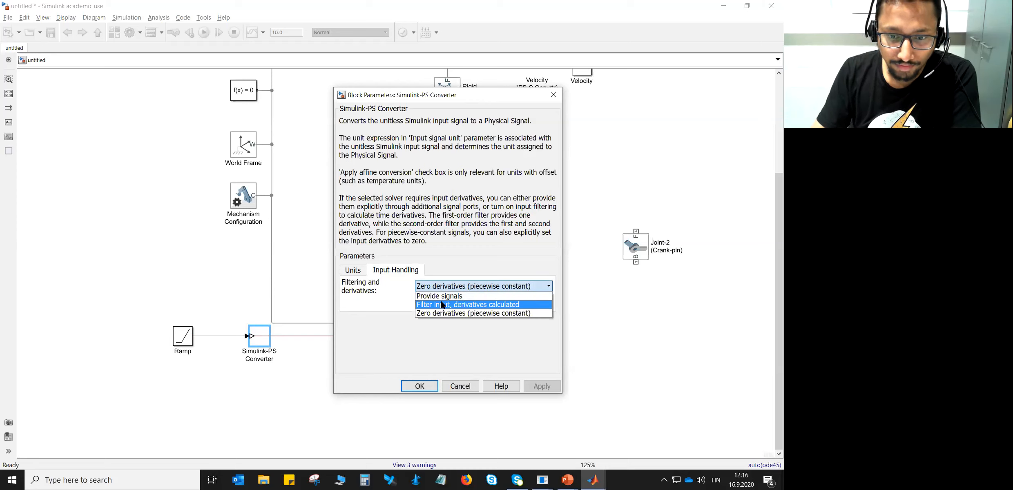
pyautogui.click(442, 304)
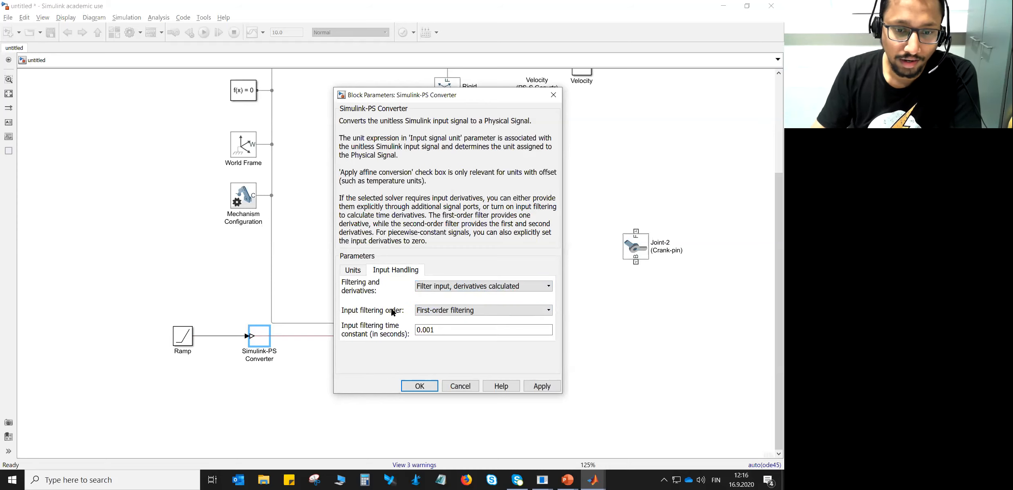
pyautogui.click(439, 311)
pyautogui.click(439, 329)
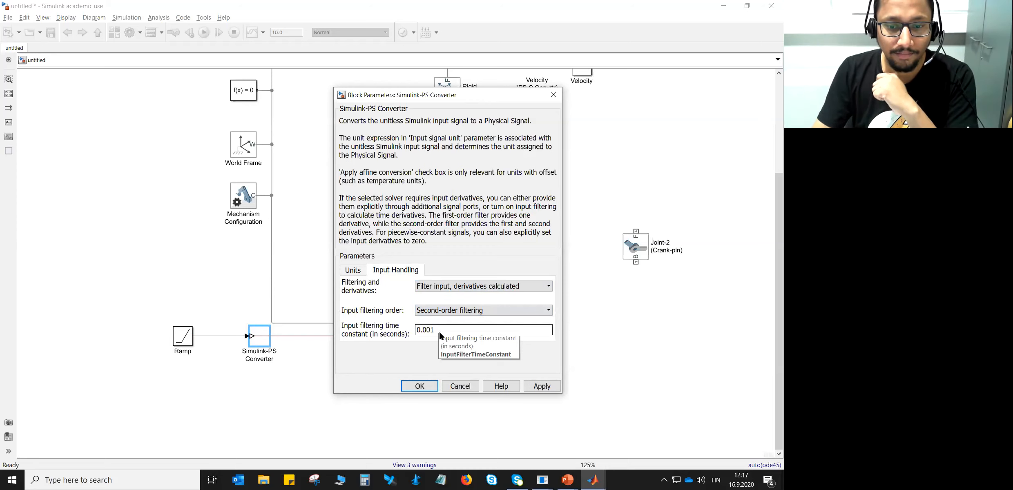
pyautogui.doubleClick(440, 330)
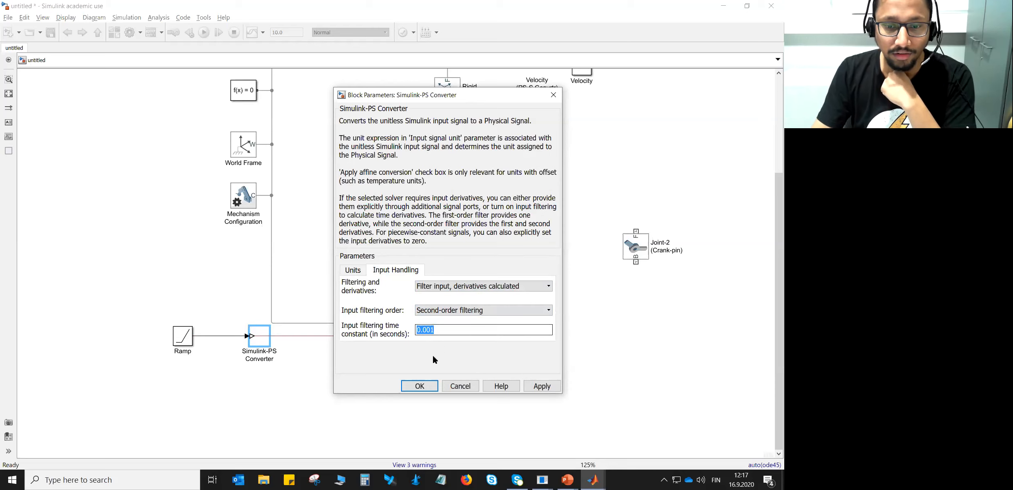
pyautogui.click(424, 384)
# Run the simulation and play the slider-crank animation in MATLAB's Mechanics Explorer.
pyautogui.moveTo(526, 313); pyautogui.dragTo(518, 388)
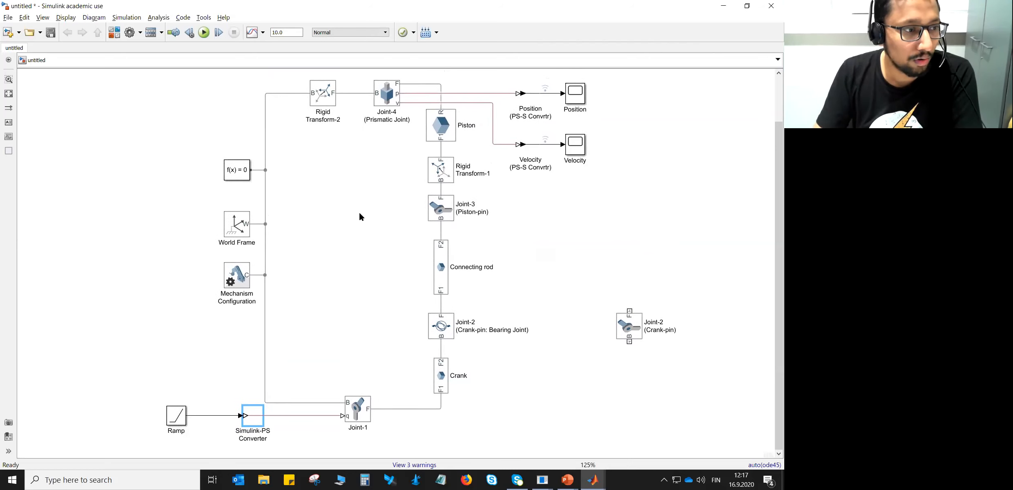
pyautogui.click(204, 31)
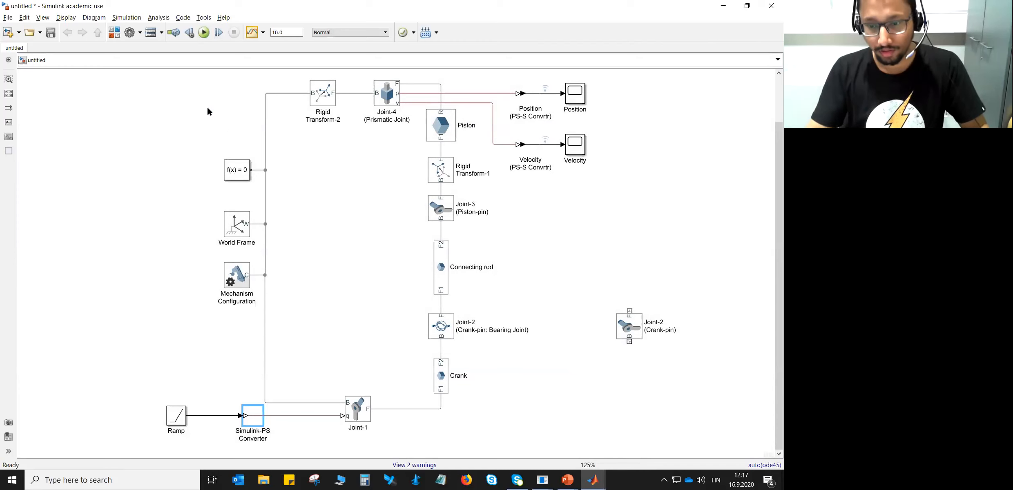
pyautogui.click(593, 479)
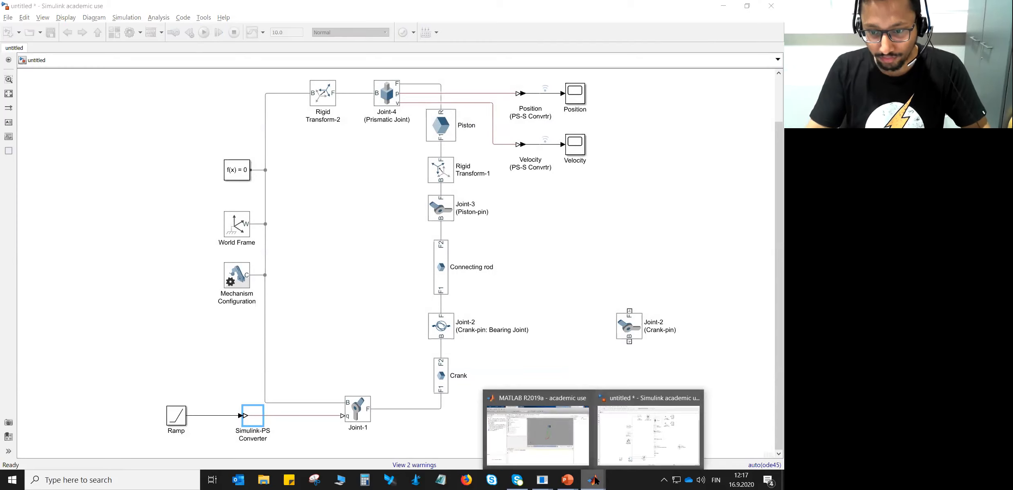
pyautogui.click(588, 268)
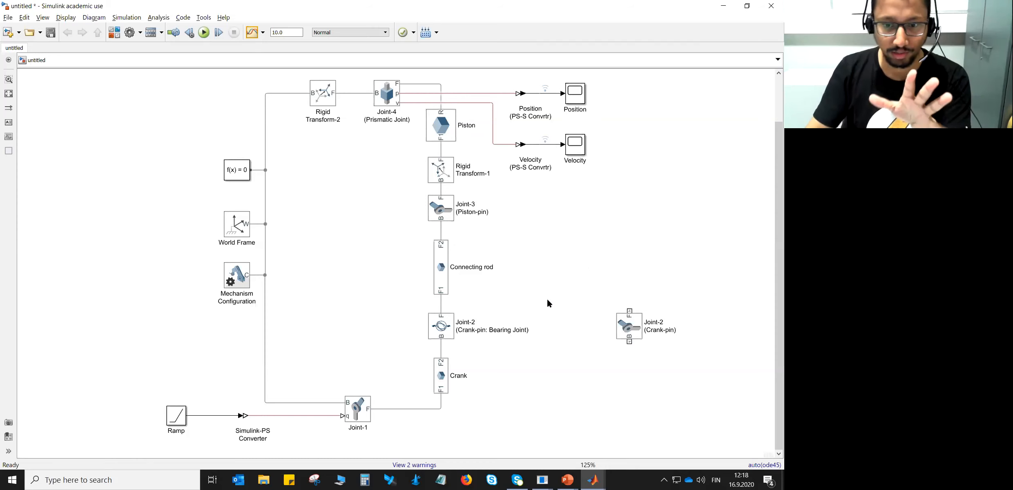
pyautogui.moveTo(591, 481)
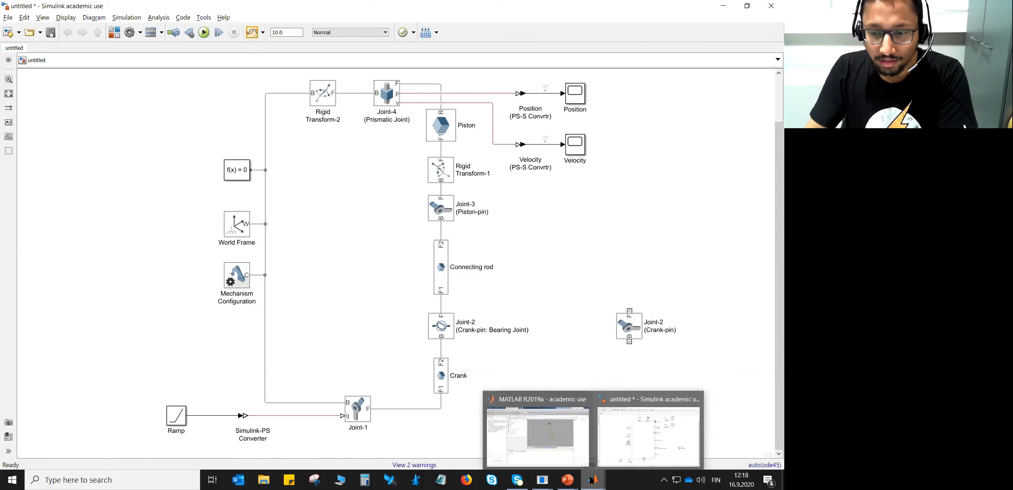
pyautogui.click(565, 449)
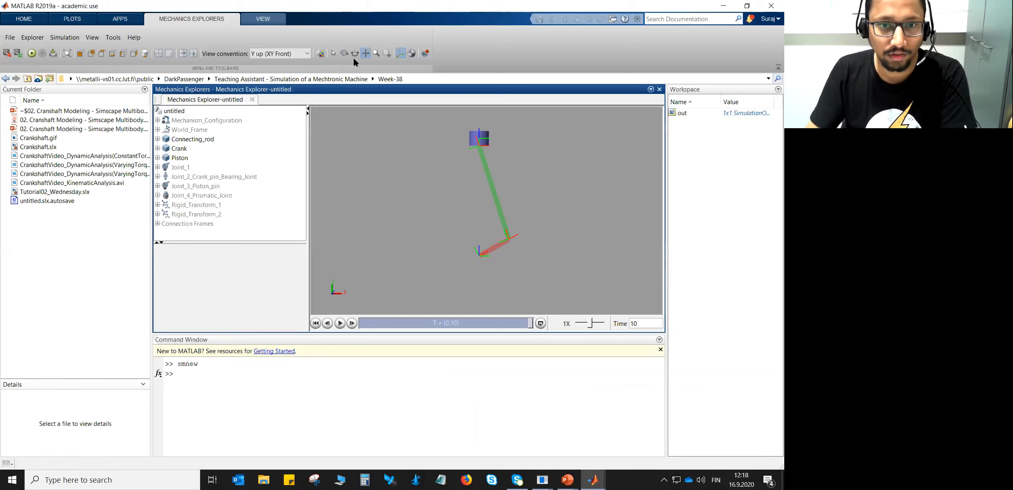
pyautogui.click(339, 323)
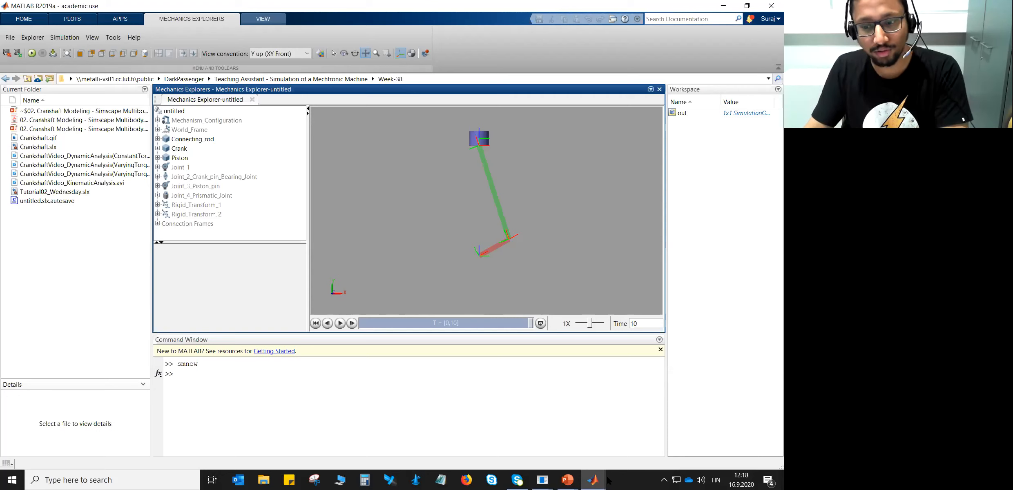
# Return to the Simulink model and examine the piston's Velocity and Position scope plots, closing each one.
pyautogui.click(592, 480)
pyautogui.click(638, 428)
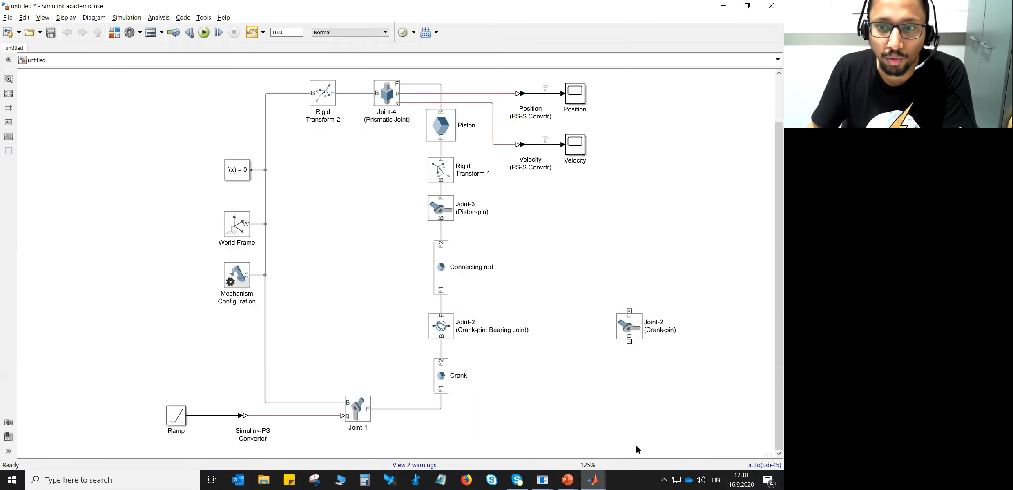
pyautogui.doubleClick(575, 142)
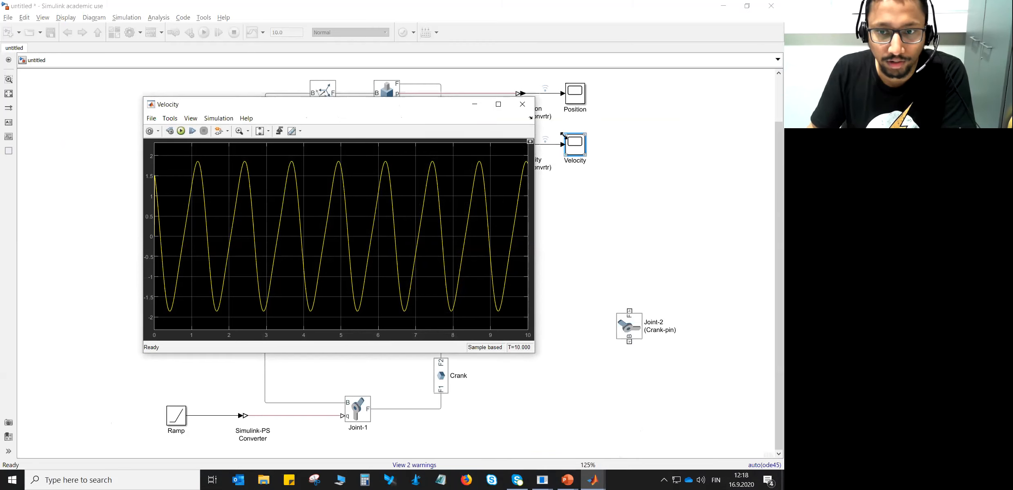
pyautogui.click(522, 103)
pyautogui.doubleClick(578, 94)
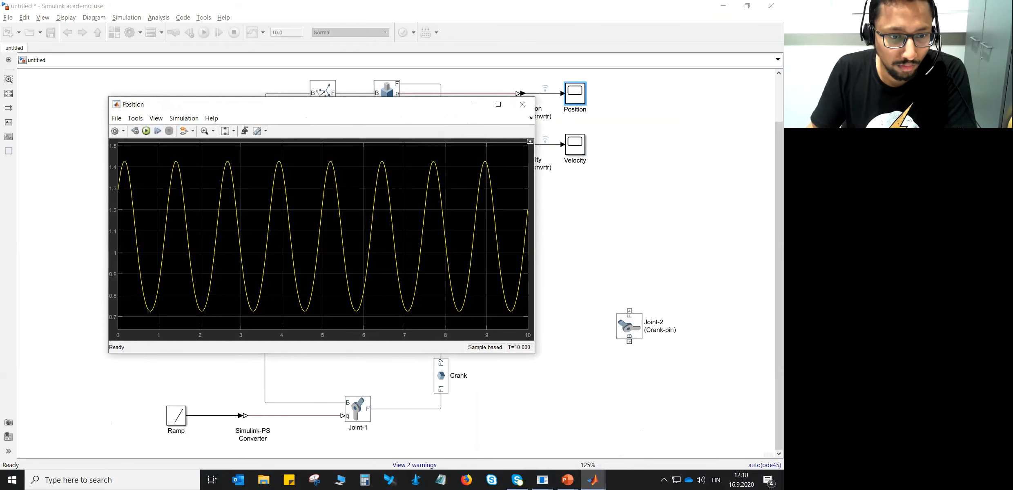
pyautogui.click(518, 100)
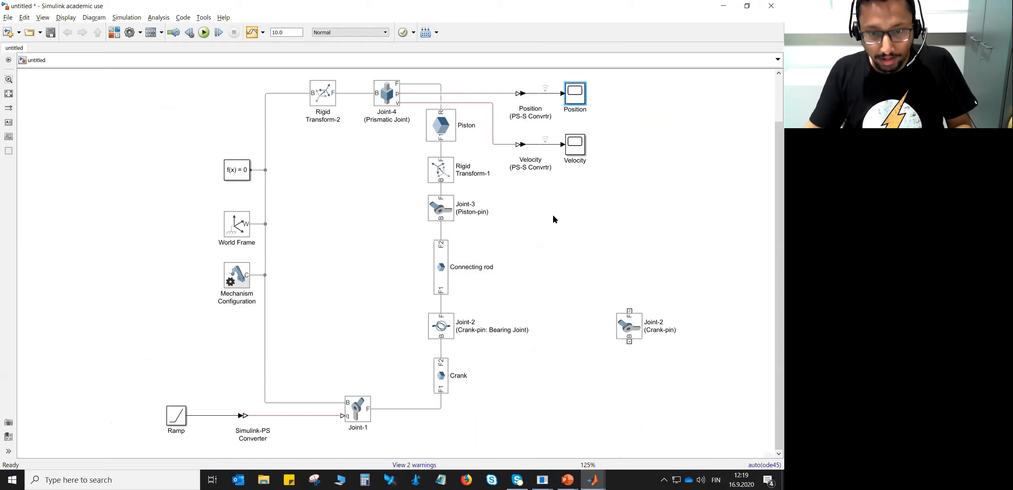
# Switch to the PowerPoint presentation and review the slides on the crankshaft's kinematic analysis and its results.
pyautogui.hotkey('alt', 'Tab')
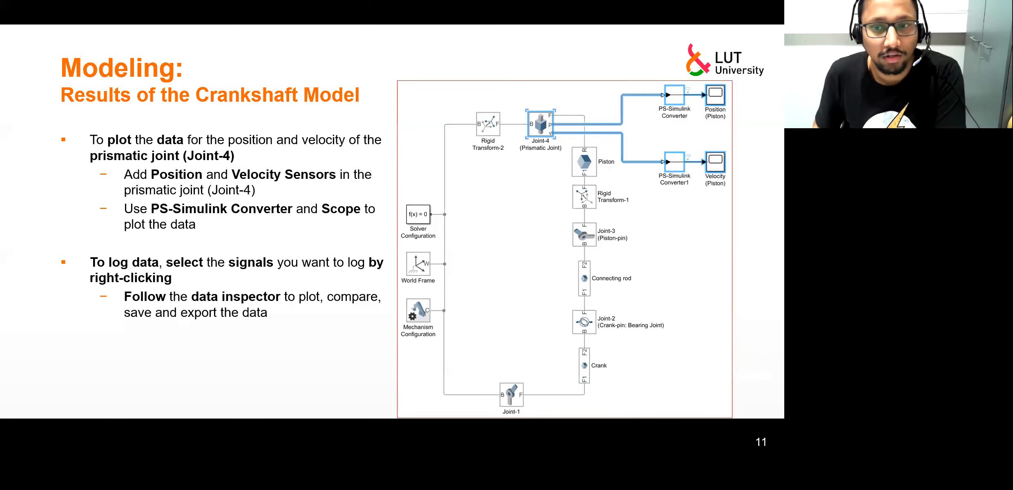
pyautogui.press('Right')
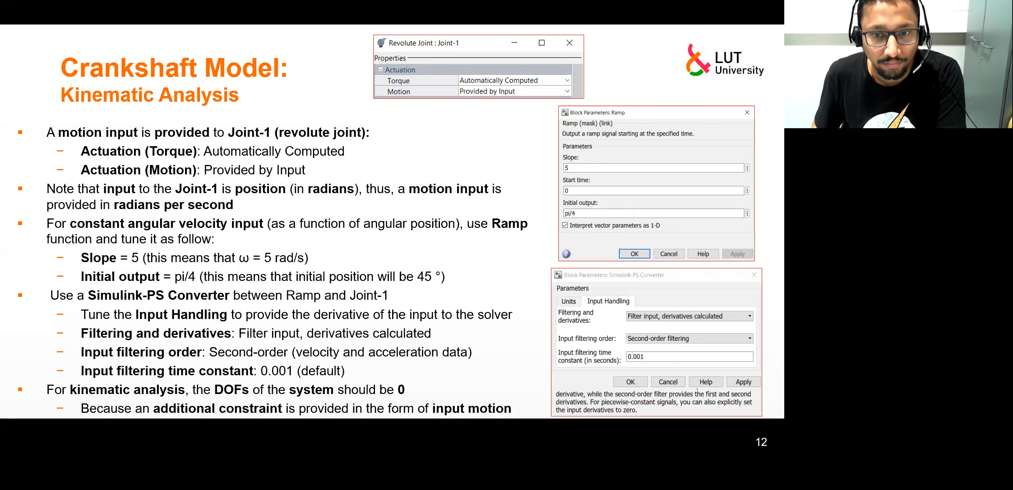
pyautogui.press('Right')
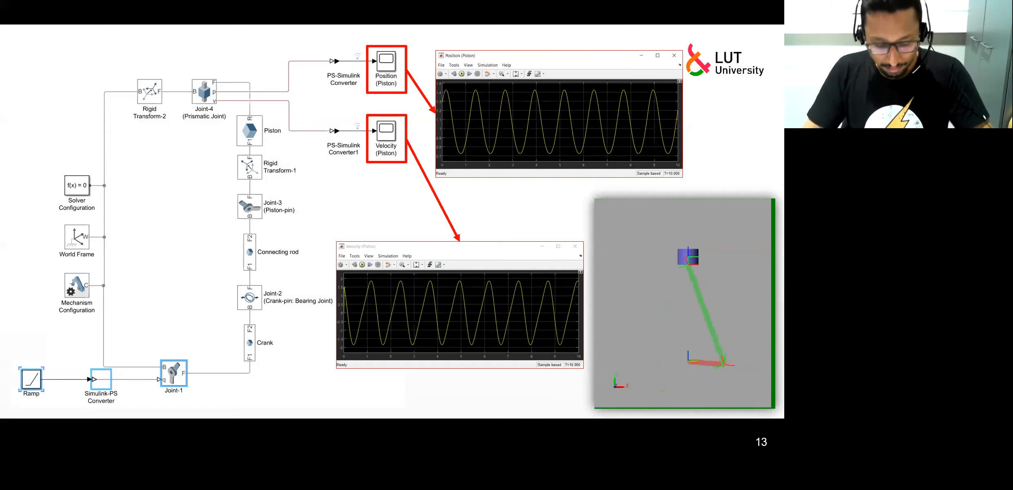
# Switch back to Simulink and check the mechanism's minimum degrees of freedom in the Simscape model statistics.
pyautogui.hotkey('alt', 'Tab')
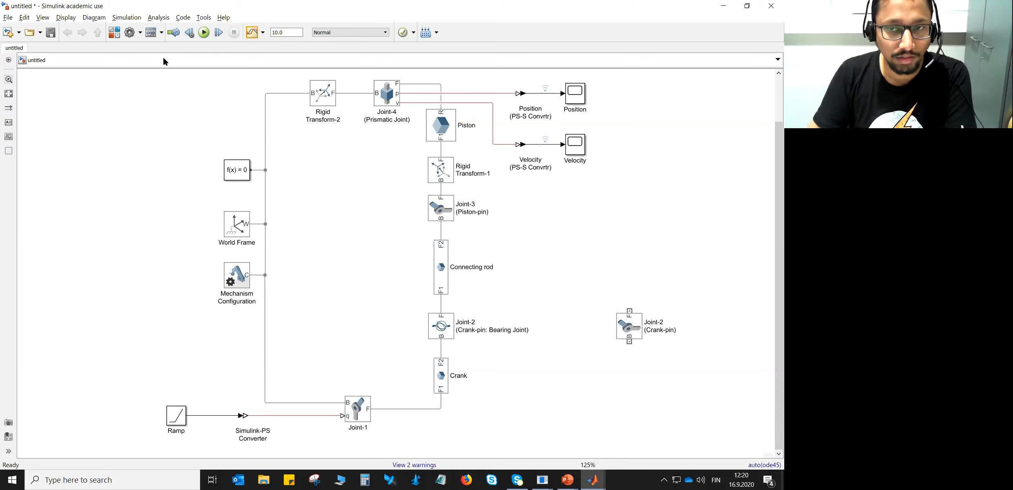
pyautogui.click(162, 18)
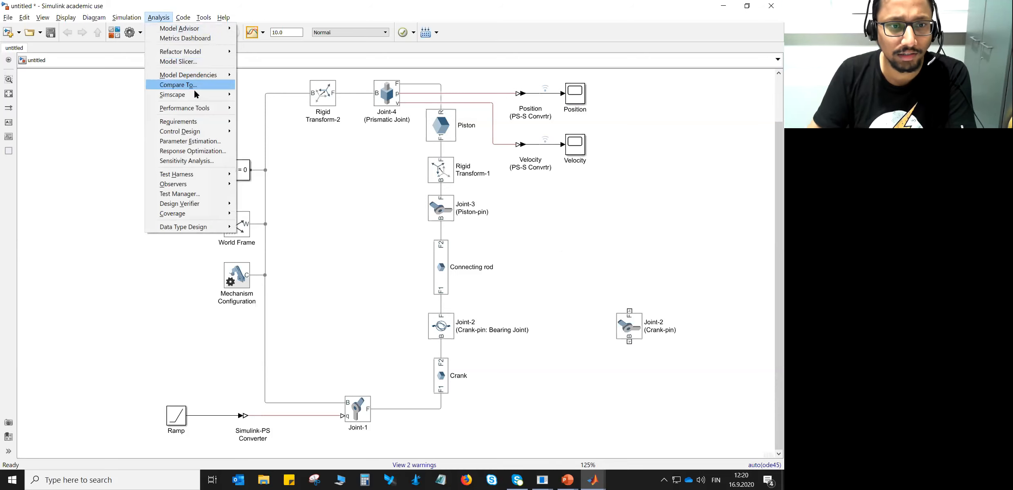
pyautogui.moveTo(200, 98)
pyautogui.click(247, 96)
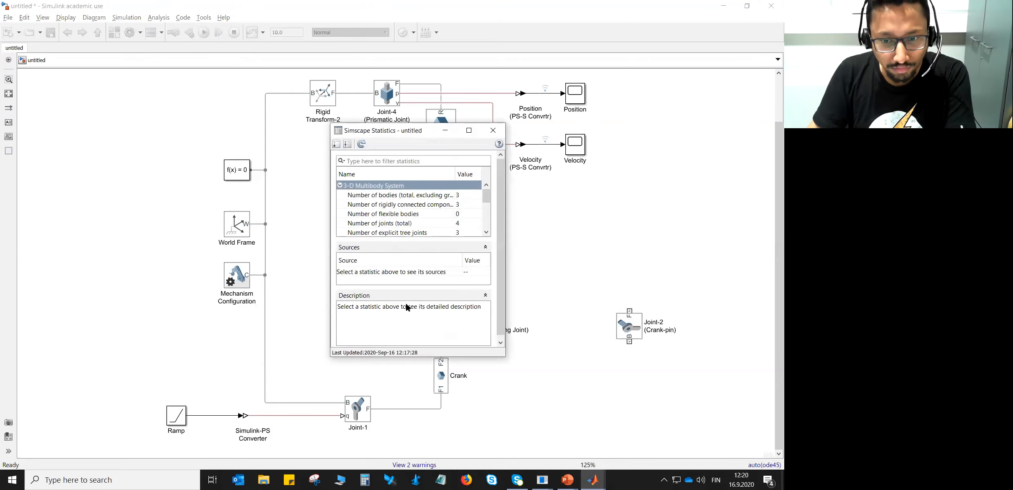
pyautogui.click(485, 247)
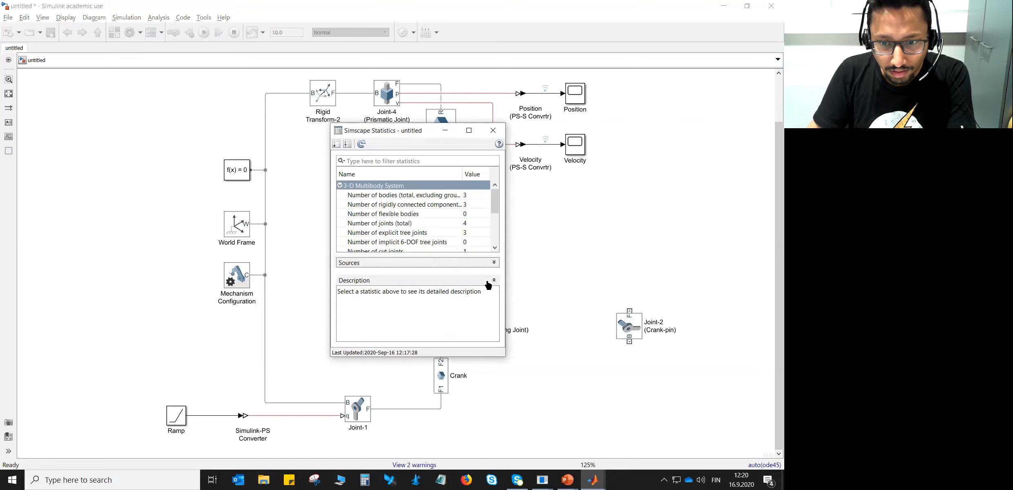
pyautogui.click(464, 312)
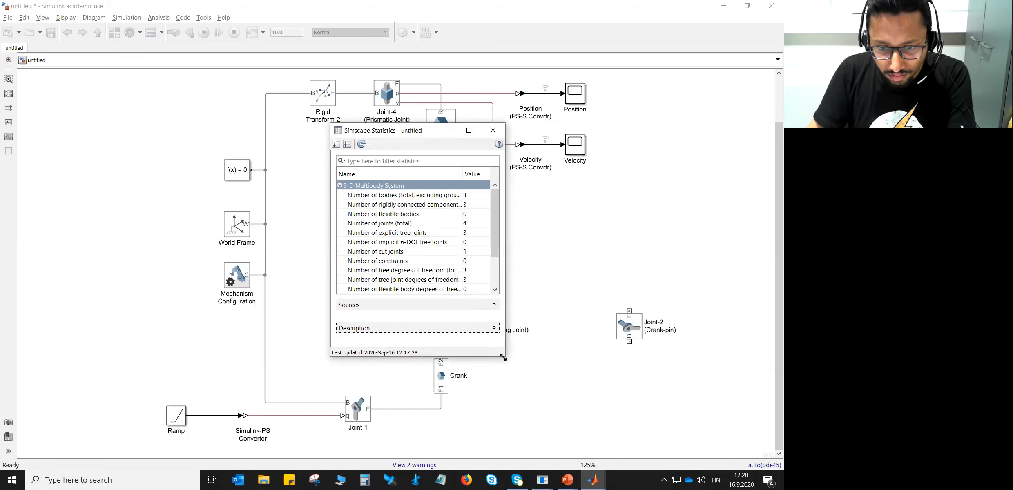
pyautogui.moveTo(503, 357); pyautogui.dragTo(608, 446)
pyautogui.click(489, 317)
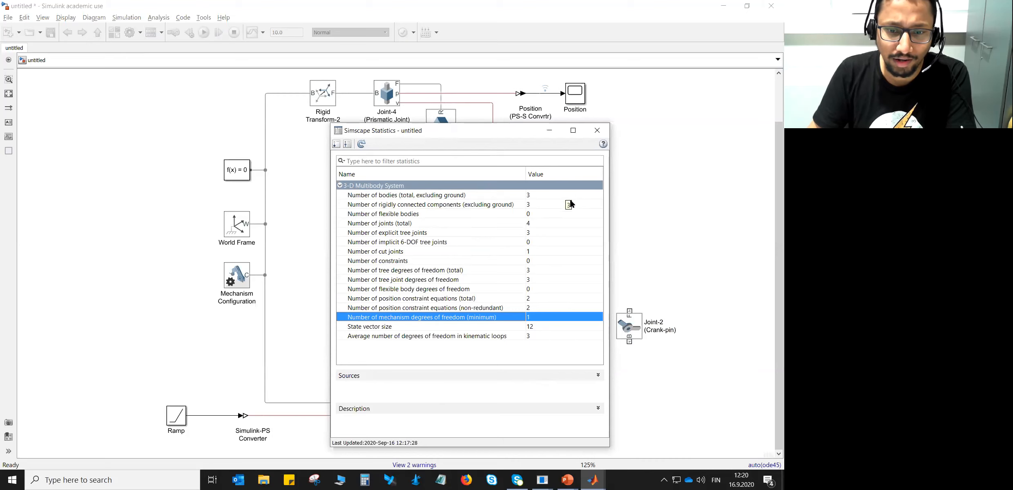
pyautogui.click(595, 130)
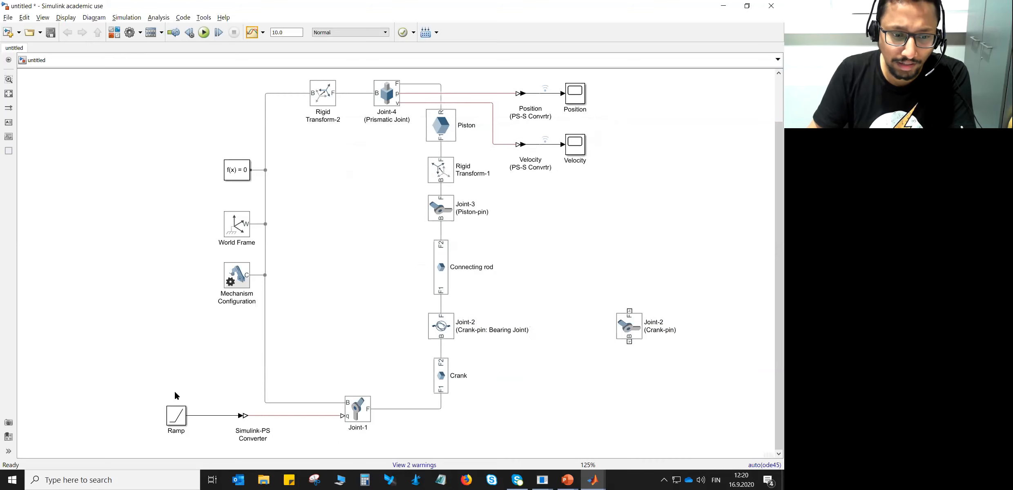
# Delete the signal line between the Ramp block and the Simulink-PS Converter, and move the Ramp block up out of the way.
pyautogui.click(175, 420)
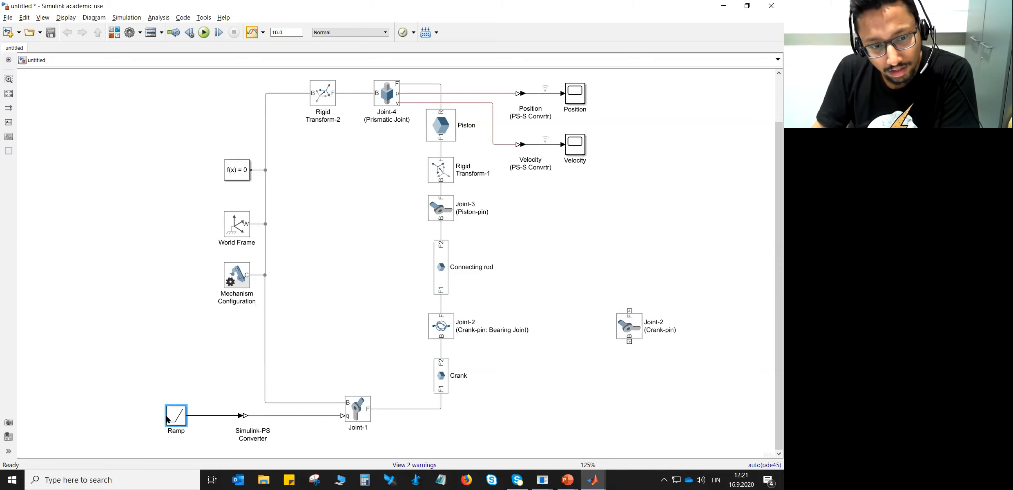
pyautogui.click(209, 414)
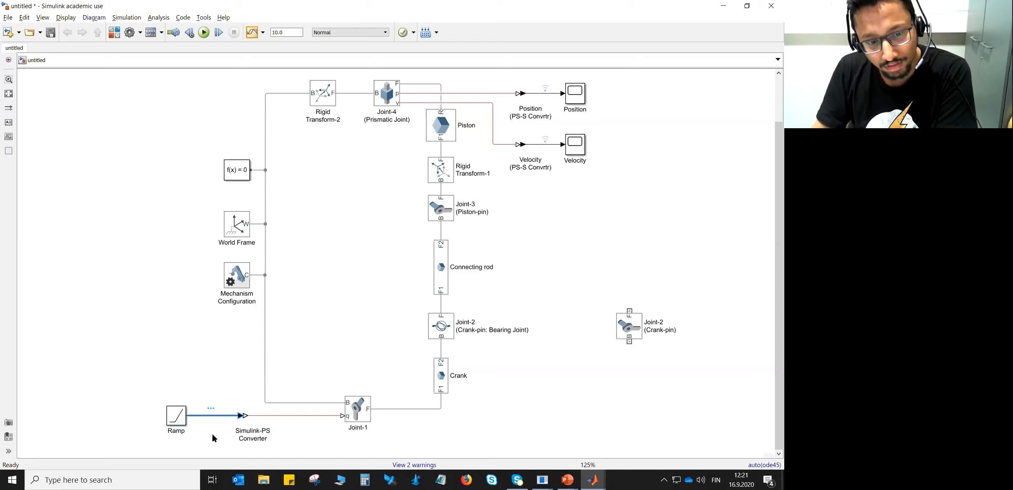
pyautogui.press('Delete')
pyautogui.moveTo(184, 414); pyautogui.dragTo(190, 376)
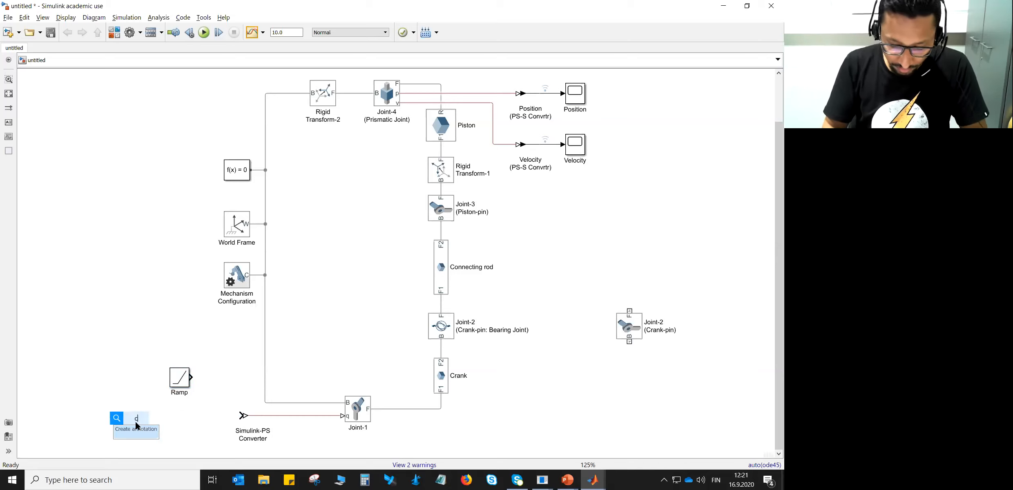
# Add a Constant source block with the default value 1 below the Ramp block.
pyautogui.write('con')
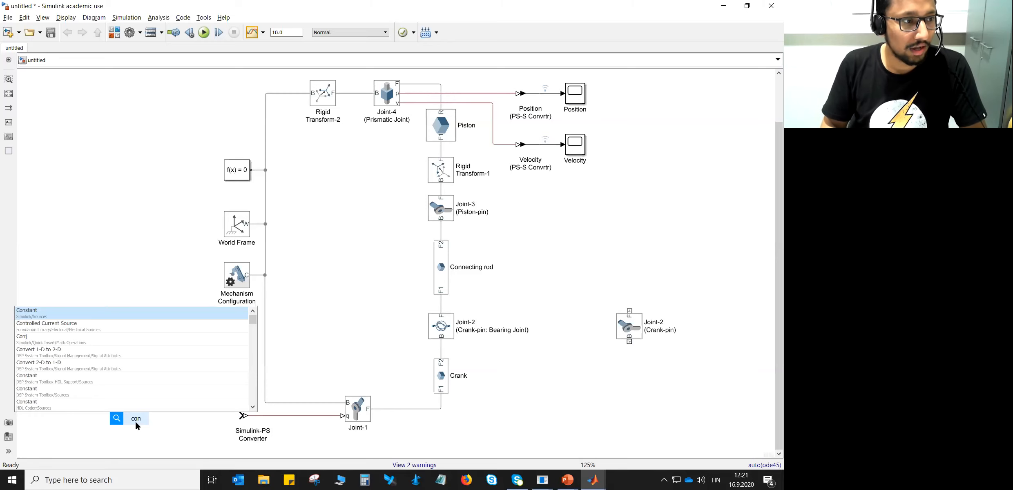
pyautogui.press('Return')
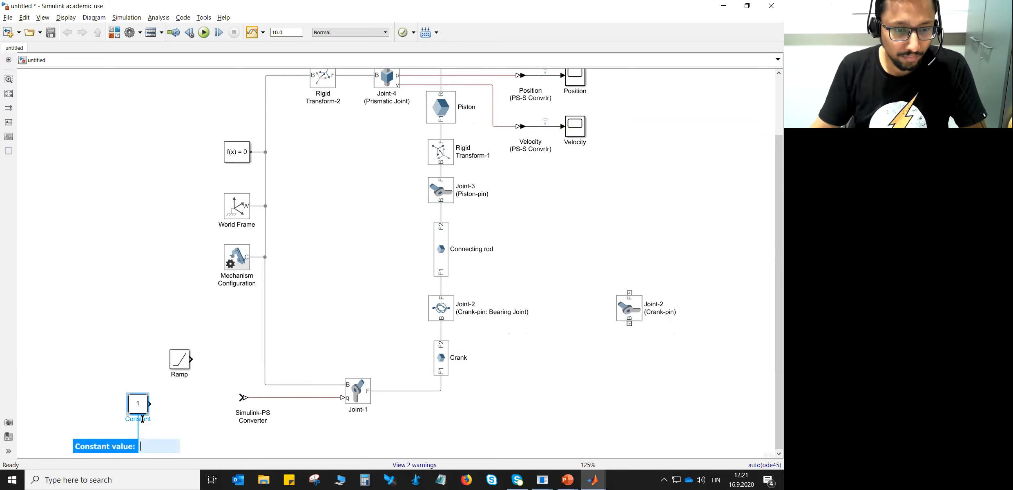
pyautogui.press('Return')
pyautogui.moveTo(145, 381)
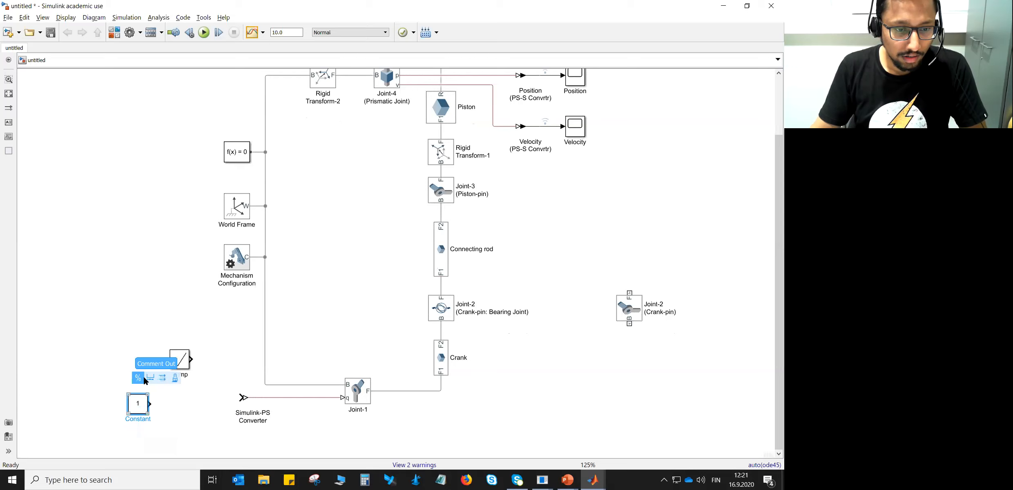
# Place the Constant block beside the Simulink-PS Converter, with the Ramp block moved aside, and set its constant value to -20.
pyautogui.moveTo(141, 406); pyautogui.dragTo(182, 401)
pyautogui.moveTo(181, 364); pyautogui.dragTo(111, 363)
pyautogui.moveTo(235, 331); pyautogui.dragTo(235, 351)
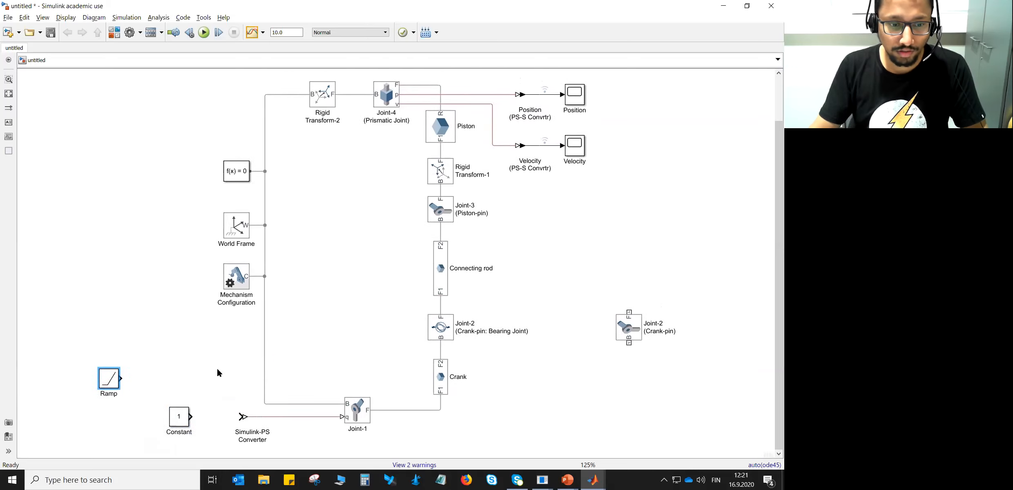
pyautogui.doubleClick(180, 412)
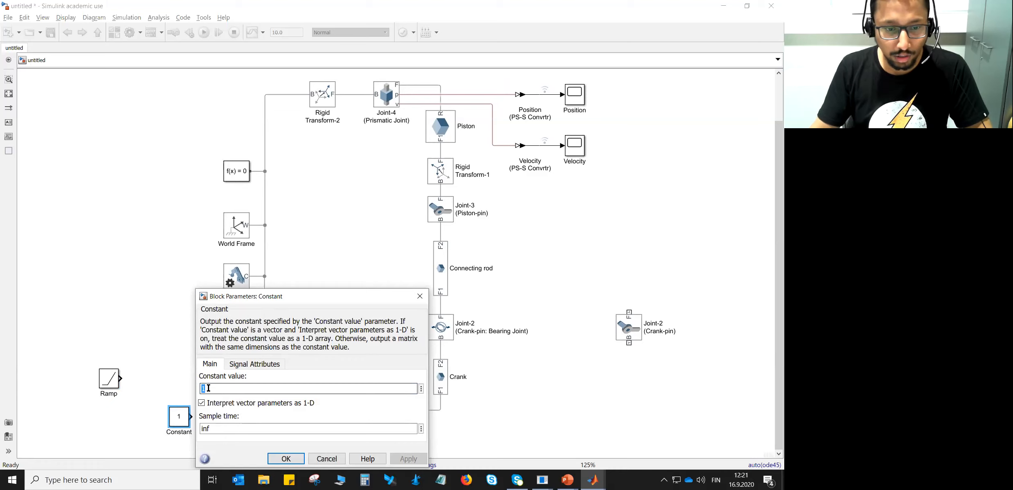
pyautogui.write('-20')
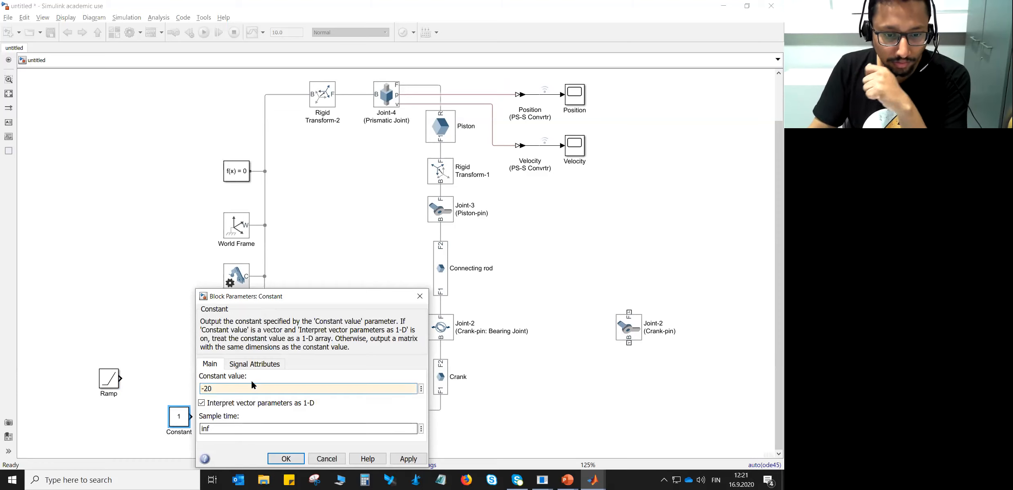
pyautogui.click(278, 459)
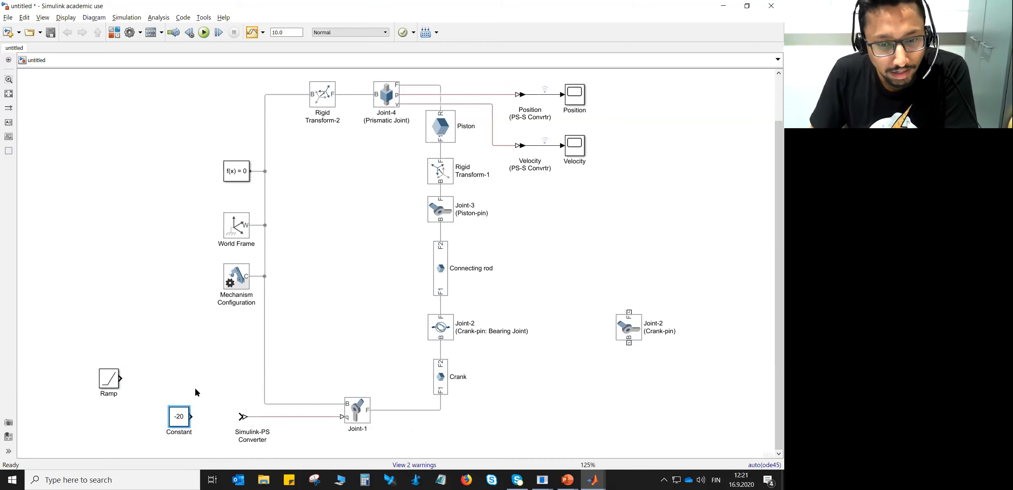
# Set Joint-1's actuation to Torque Provided by Input and Motion Automatically Computed.
pyautogui.click(355, 425)
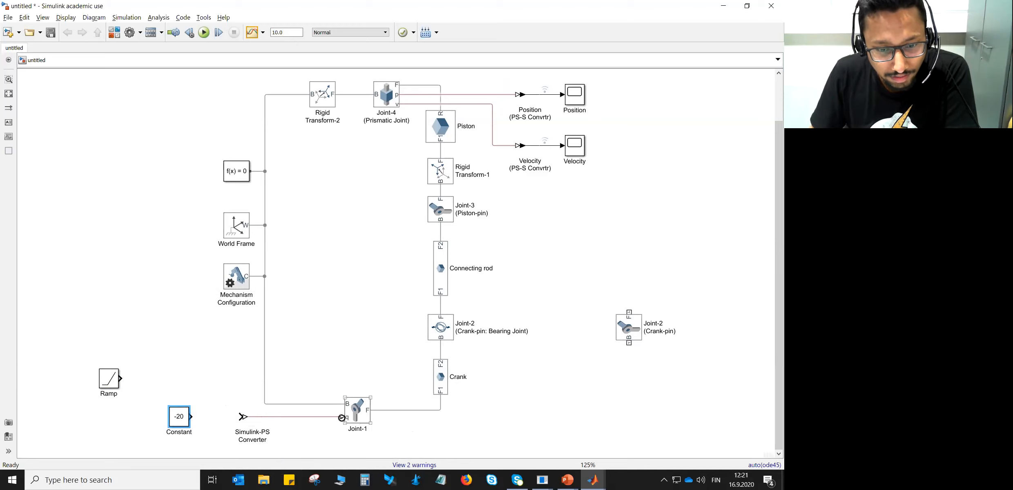
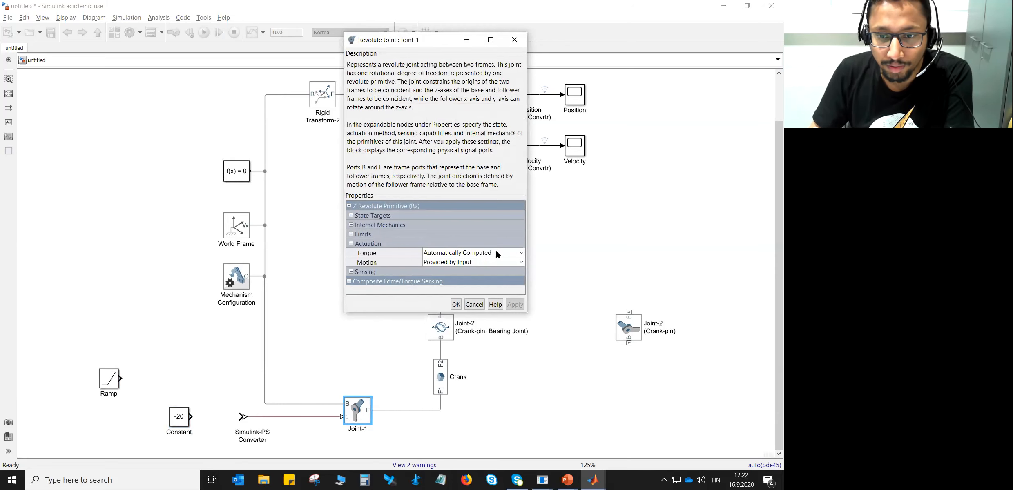
pyautogui.click(521, 254)
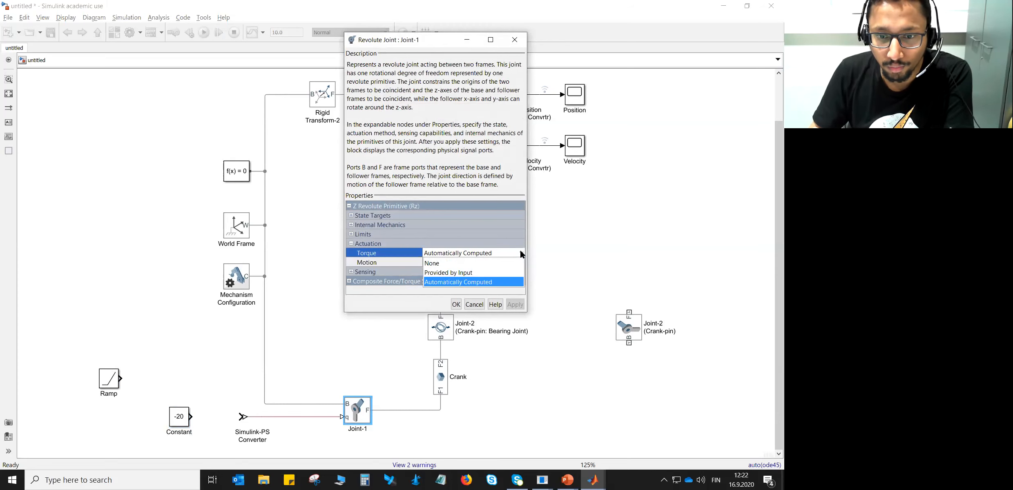
pyautogui.click(508, 274)
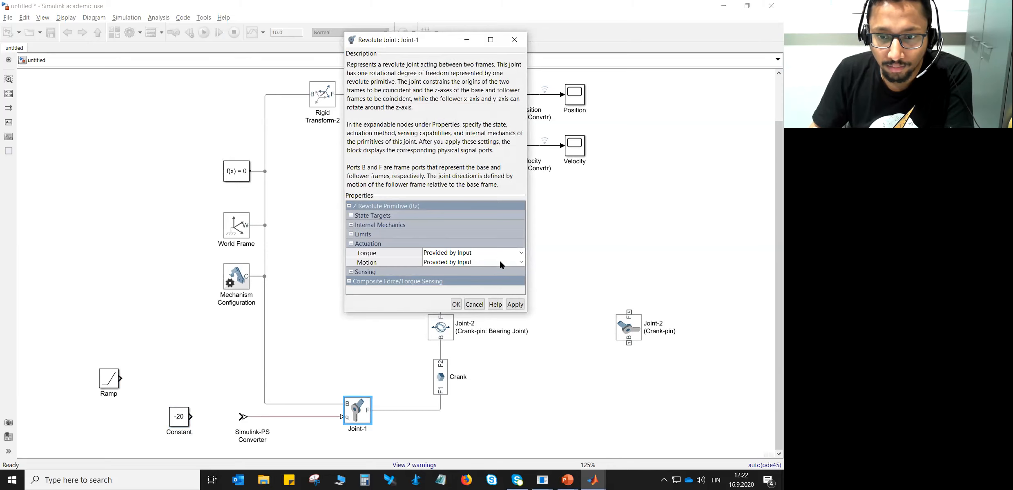
pyautogui.click(519, 262)
pyautogui.click(506, 281)
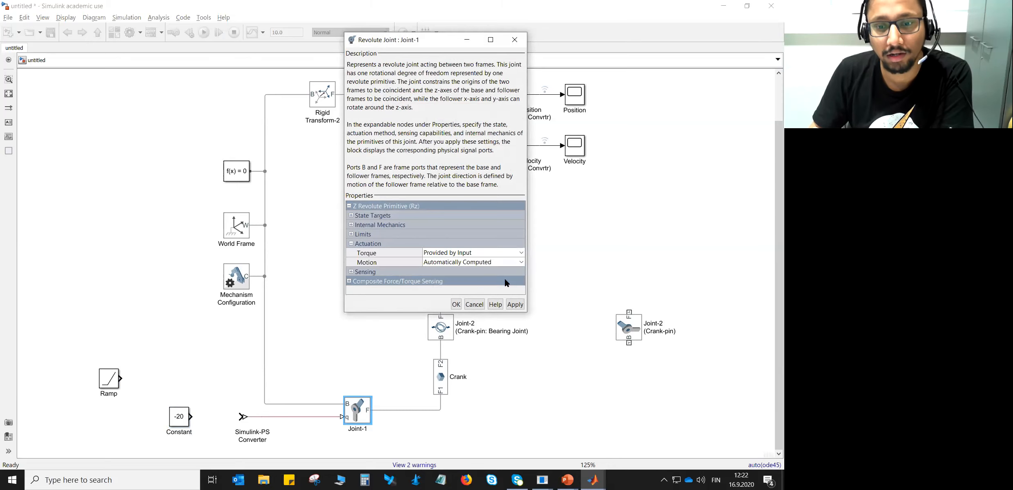
pyautogui.click(456, 304)
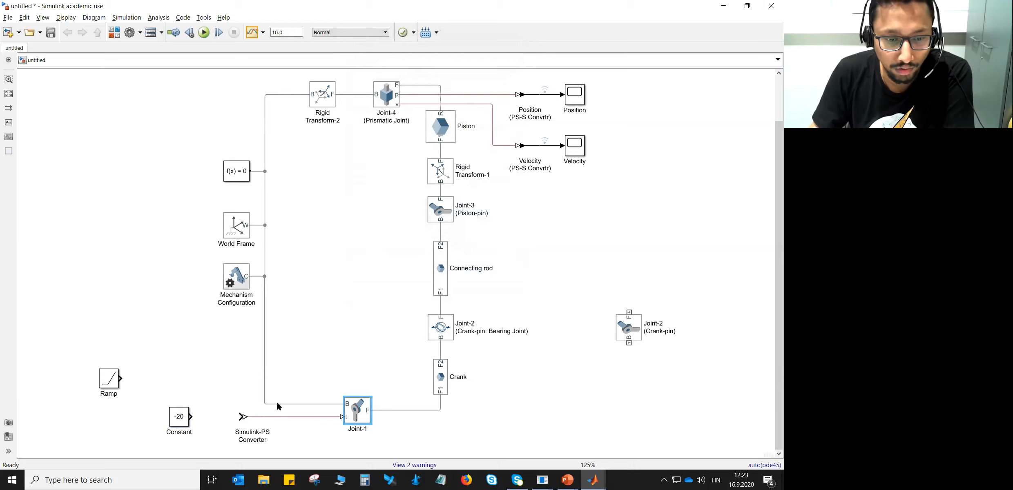
# Connect the Constant block's output to the Simulink-PS Converter and run the simulation.
pyautogui.moveTo(193, 417); pyautogui.dragTo(246, 414)
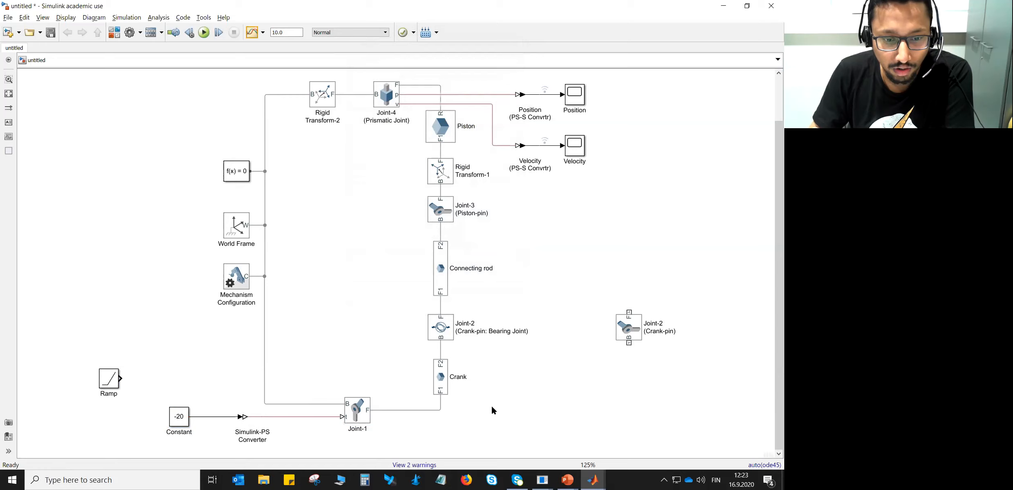
pyautogui.click(392, 82)
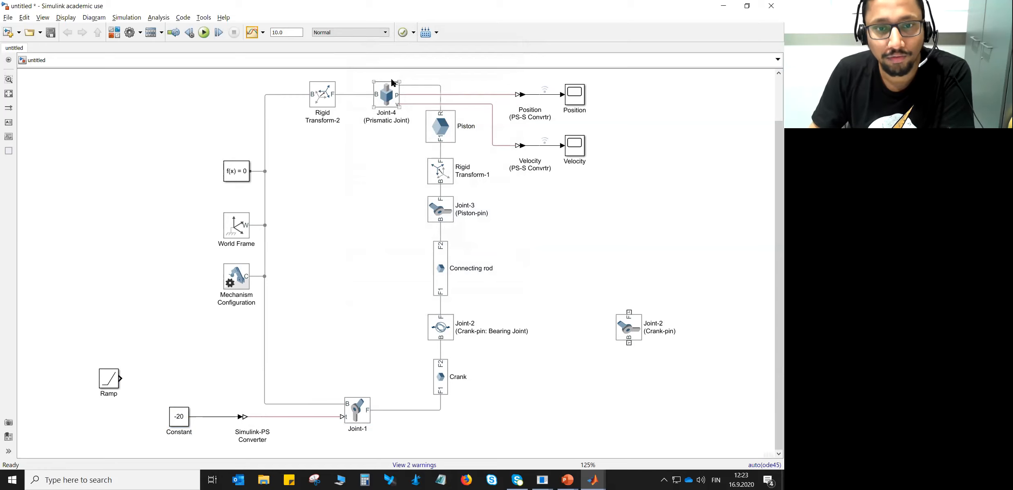
pyautogui.click(204, 33)
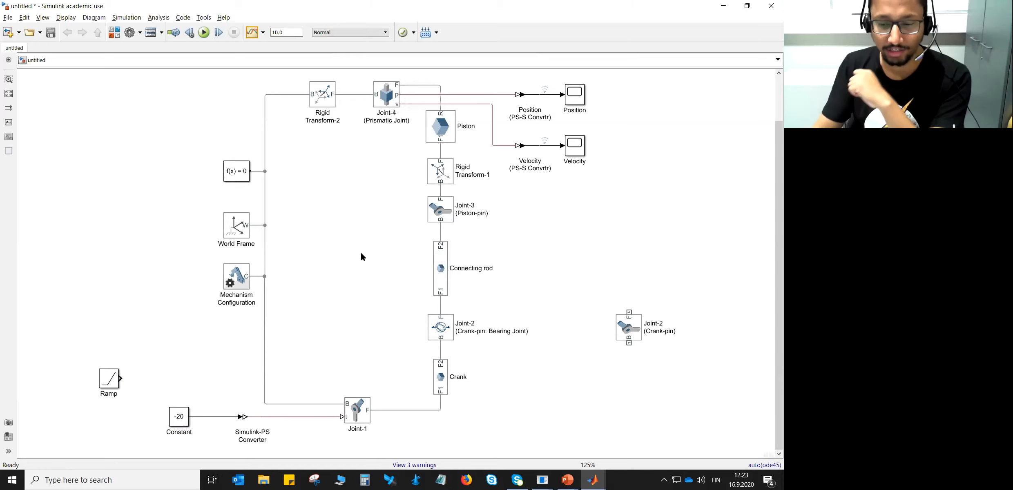
# Switch to the MATLAB Mechanics Explorer, play the slider-crank animation, and return to the Simulink model.
pyautogui.click(593, 480)
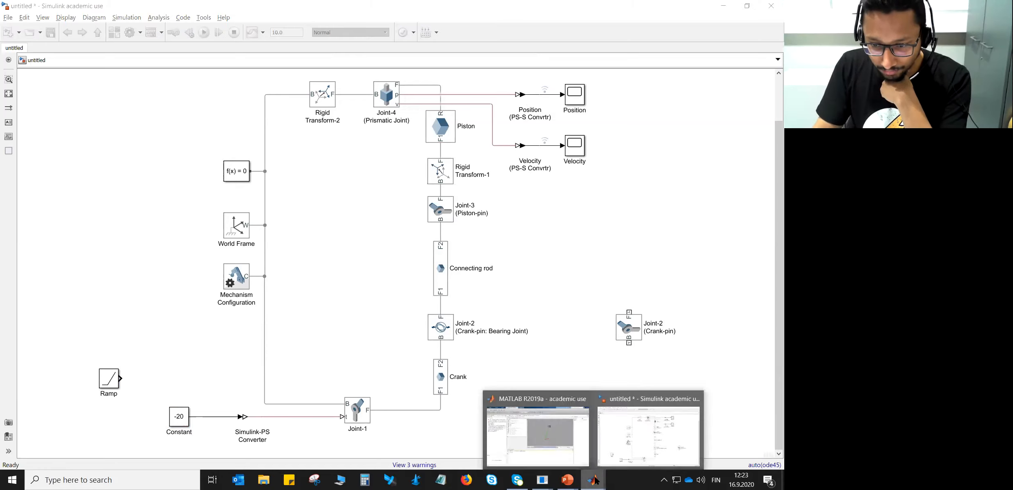
pyautogui.click(514, 441)
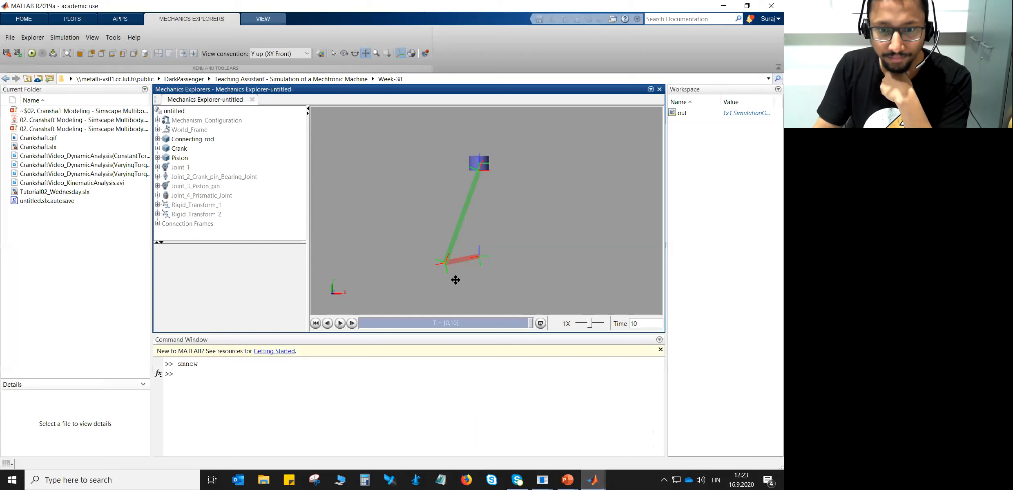
pyautogui.click(339, 323)
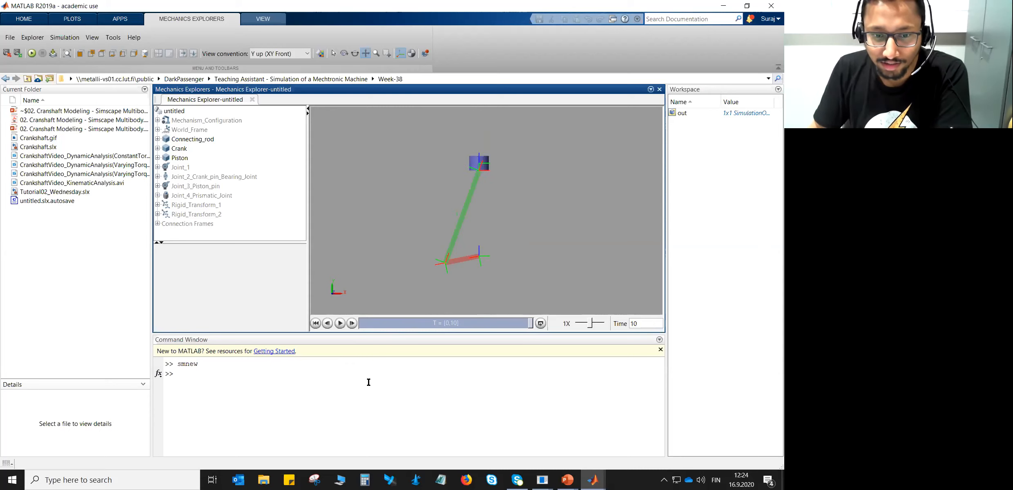
pyautogui.click(339, 323)
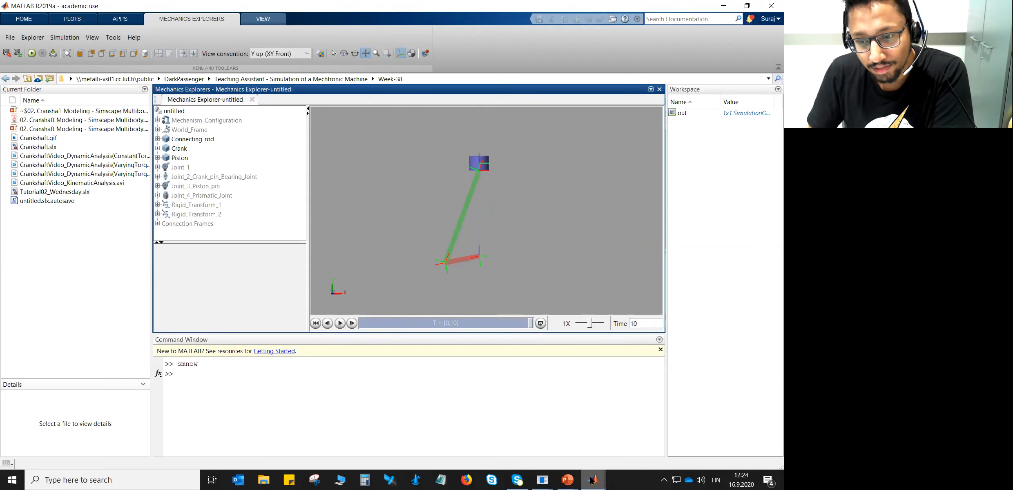
pyautogui.moveTo(590, 481)
pyautogui.click(602, 448)
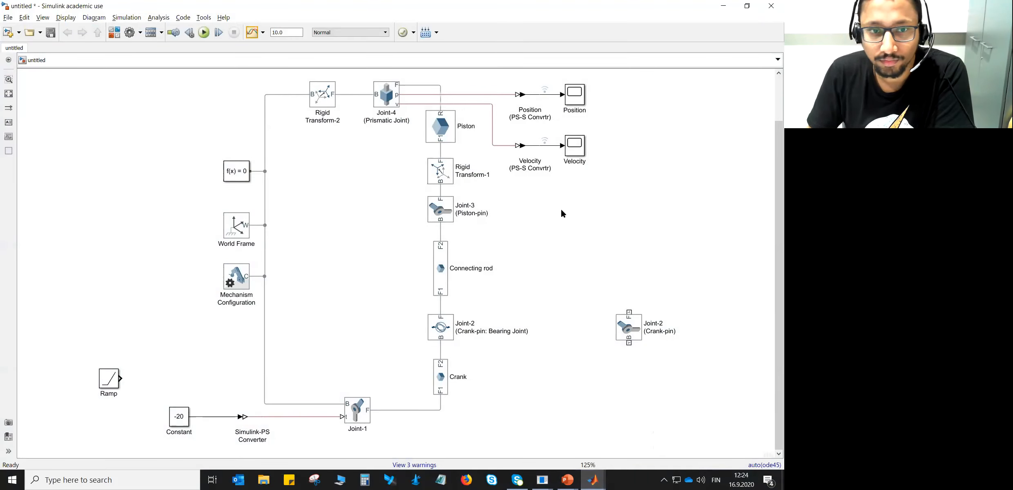
# Examine the piston's response in the Position and Velocity scopes, closing each one after viewing.
pyautogui.doubleClick(574, 93)
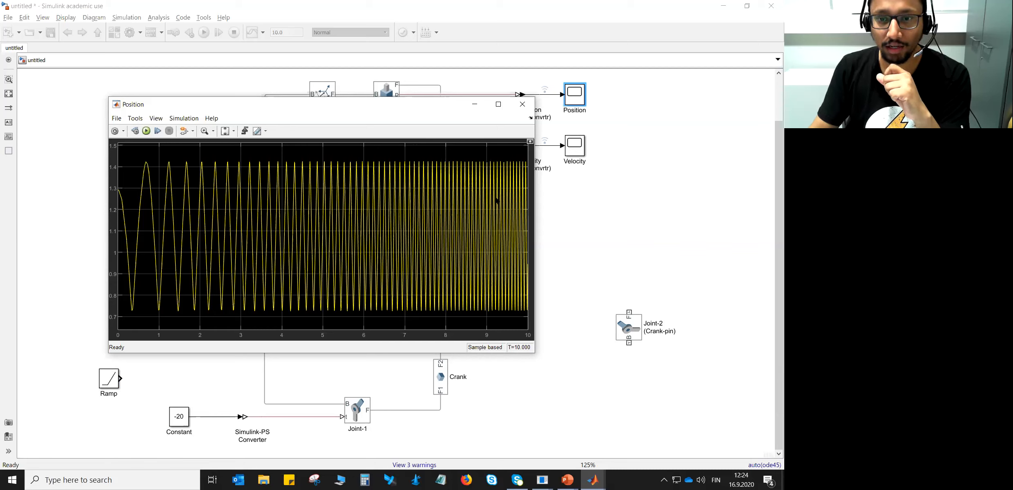
pyautogui.click(523, 105)
pyautogui.doubleClick(575, 145)
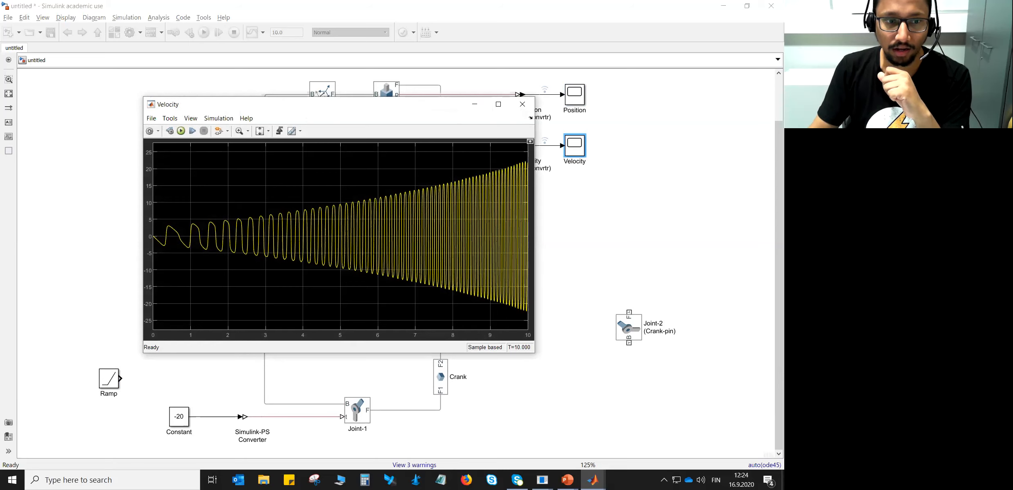
pyautogui.click(523, 104)
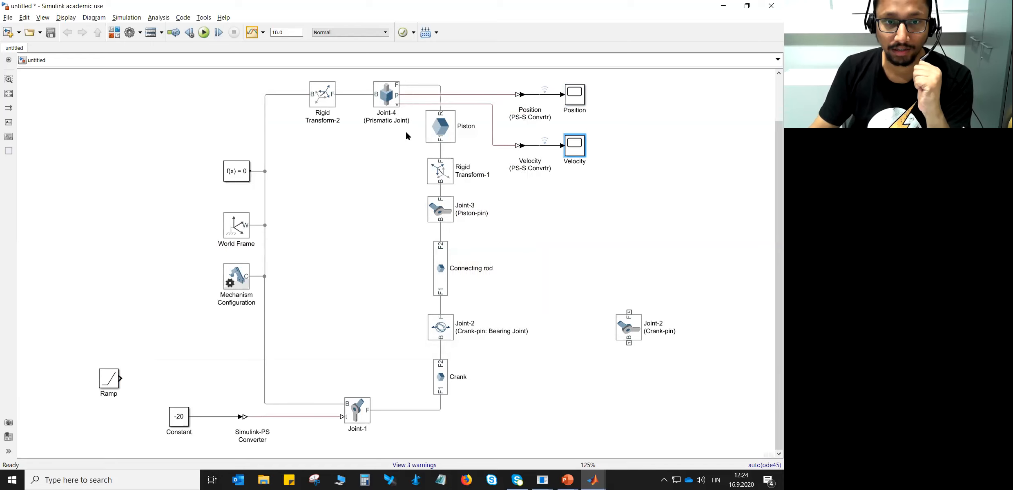
# Compare the Velocity signals of Run 3 and archived Run 2 in the Simulation Data Inspector.
pyautogui.click(251, 34)
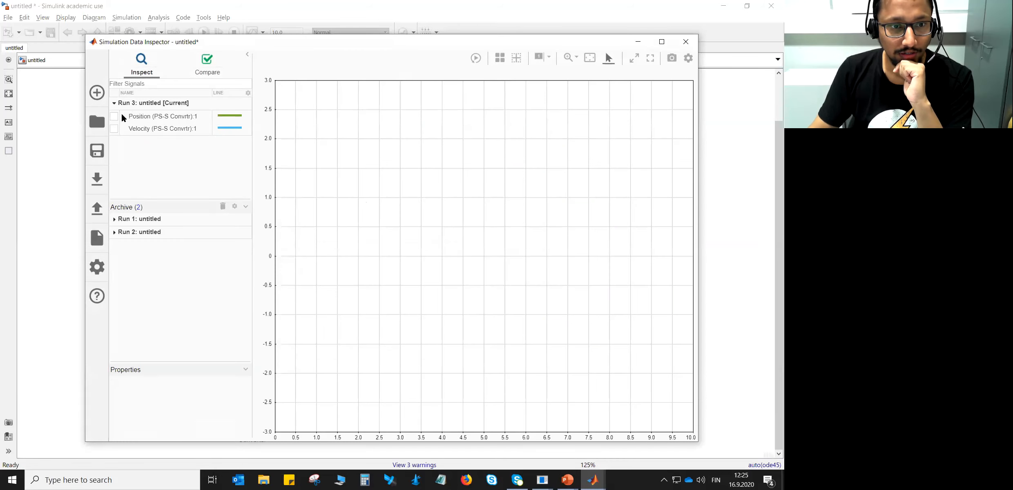
pyautogui.click(114, 128)
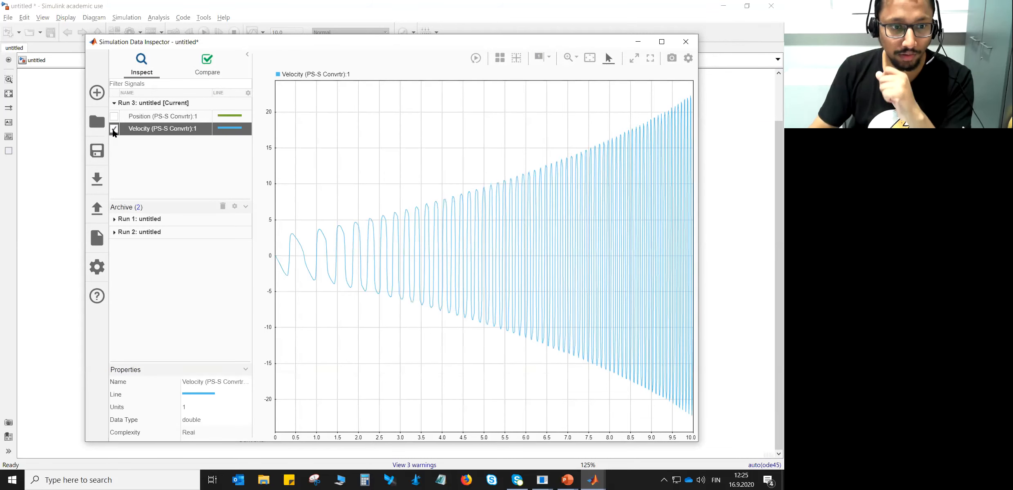
pyautogui.click(114, 232)
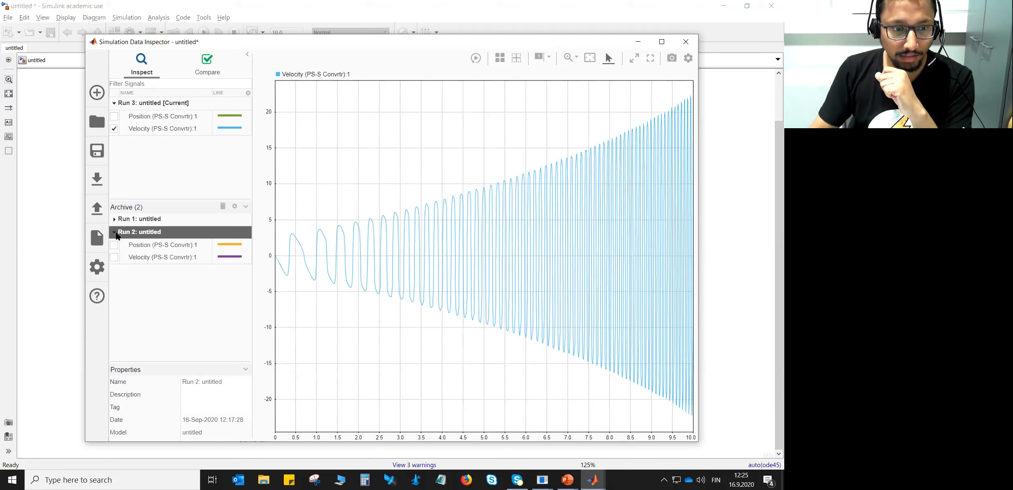
pyautogui.click(114, 256)
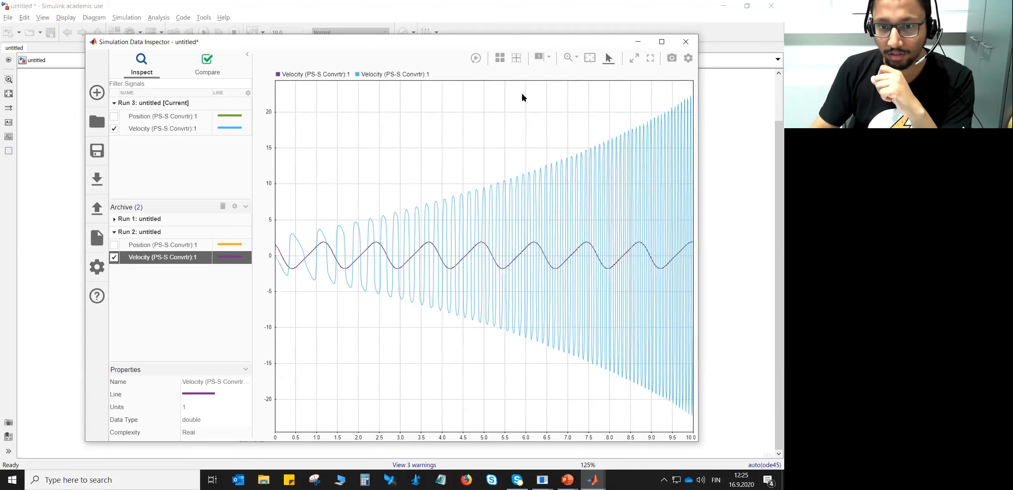
pyautogui.click(686, 41)
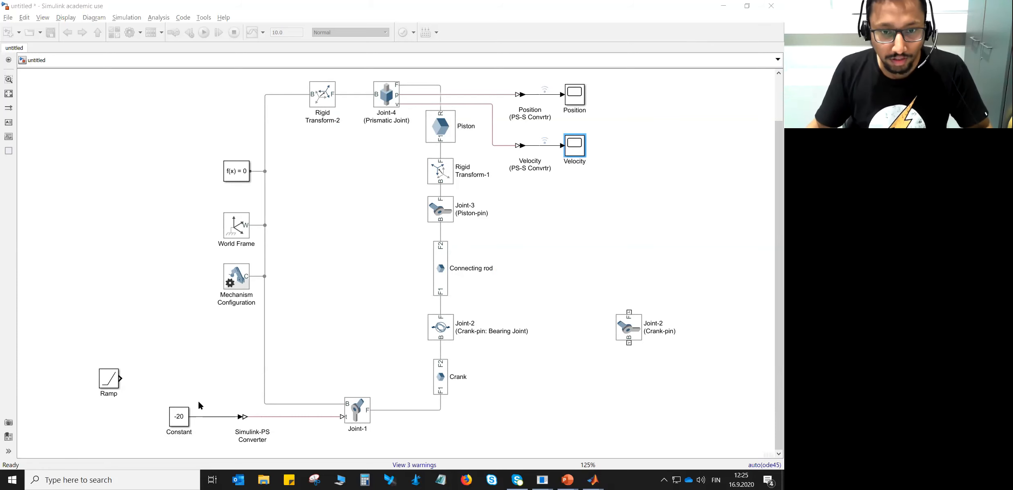
# Switch to PowerPoint, review the slides on dynamic analysis with constant and varying torque input, and return to Simulink.
pyautogui.hotkey('alt', 'Tab')
pyautogui.hotkey('alt', 'Tab')
pyautogui.hotkey('alt', 'Tab')
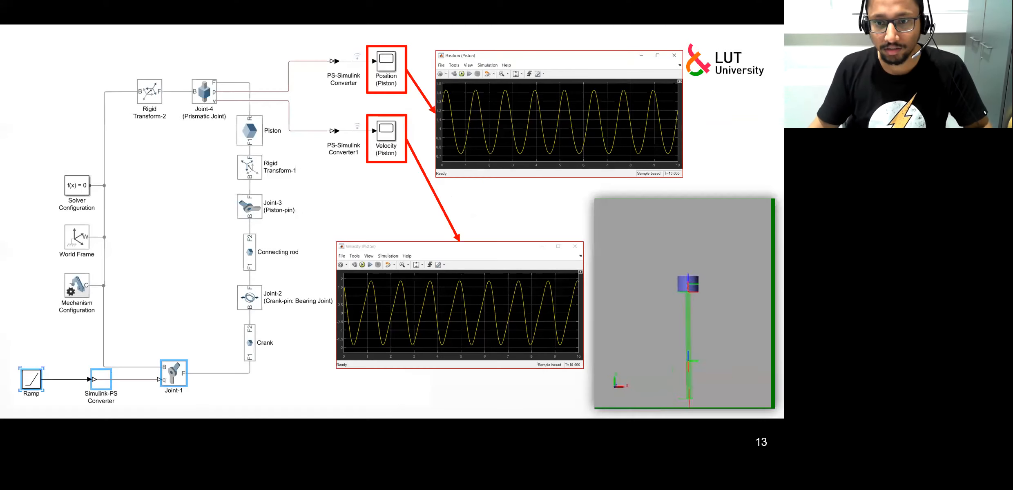
pyautogui.press('Right')
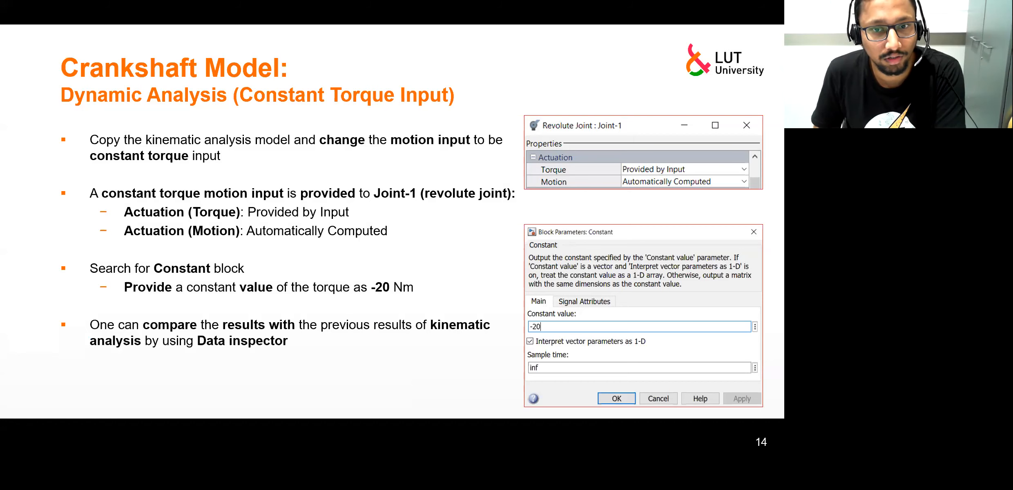
pyautogui.press('Right')
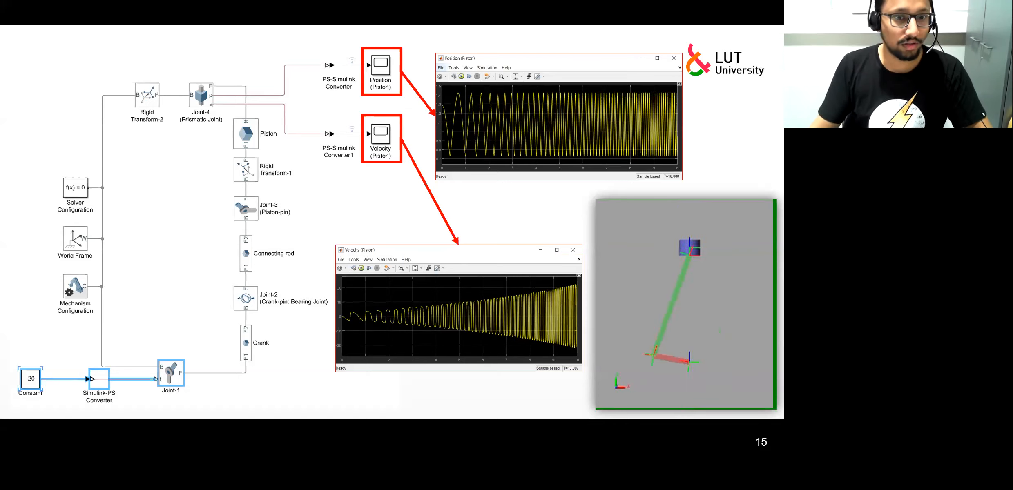
pyautogui.press('Right')
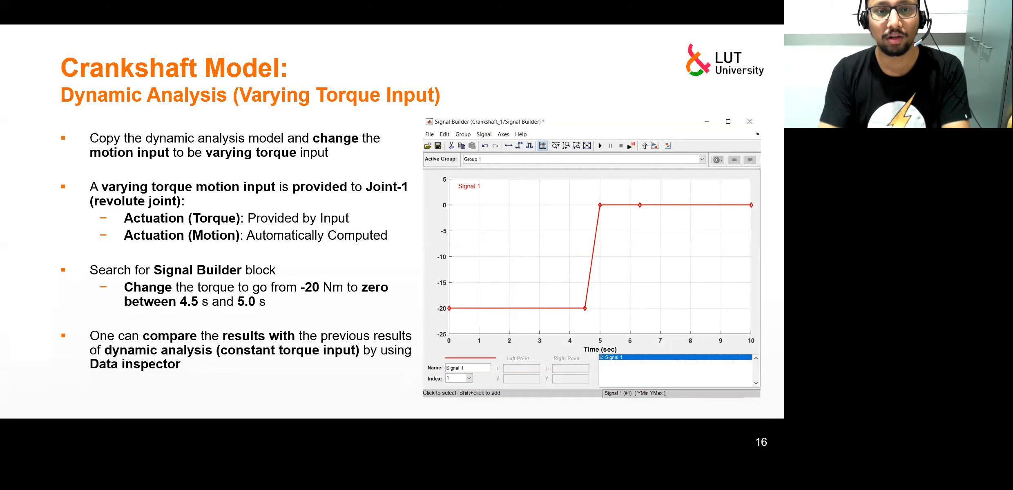
pyautogui.hotkey('alt', 'Tab')
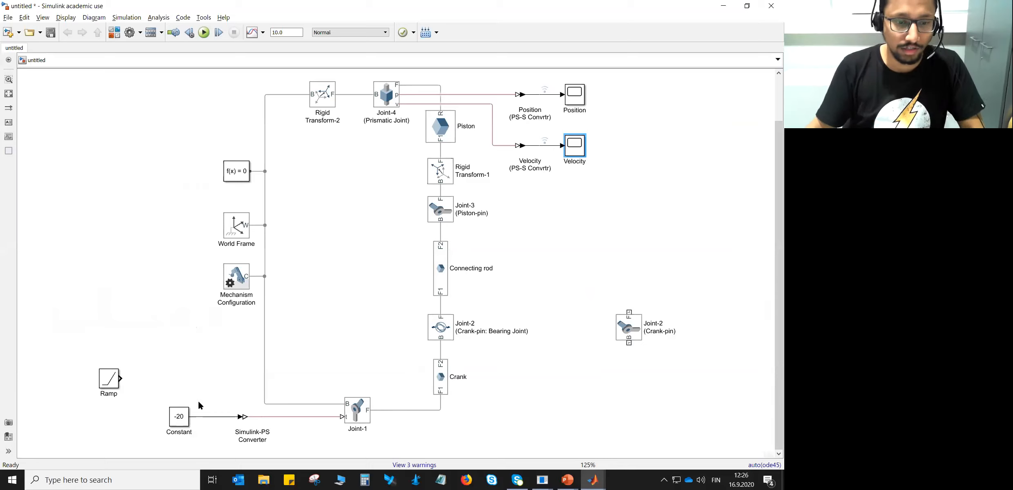
# Delete the signal line between the Constant block and the Simulink-PS Converter, and move the Constant block above the Ramp block.
pyautogui.click(185, 410)
pyautogui.click(203, 415)
pyautogui.press('Delete')
pyautogui.moveTo(177, 417); pyautogui.dragTo(152, 347)
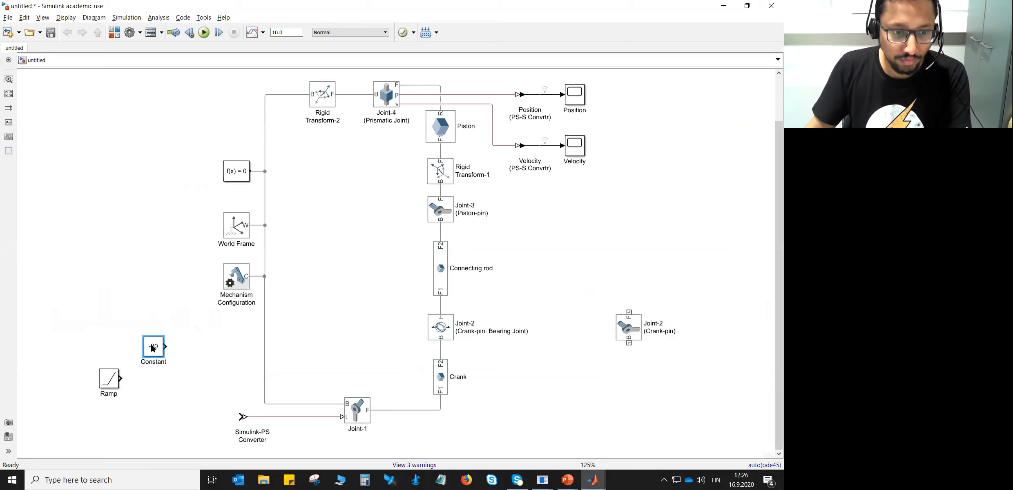
# Add a Signal Builder block to the left of the Simulink-PS Converter, below the Constant and Ramp blocks.
pyautogui.click(158, 385)
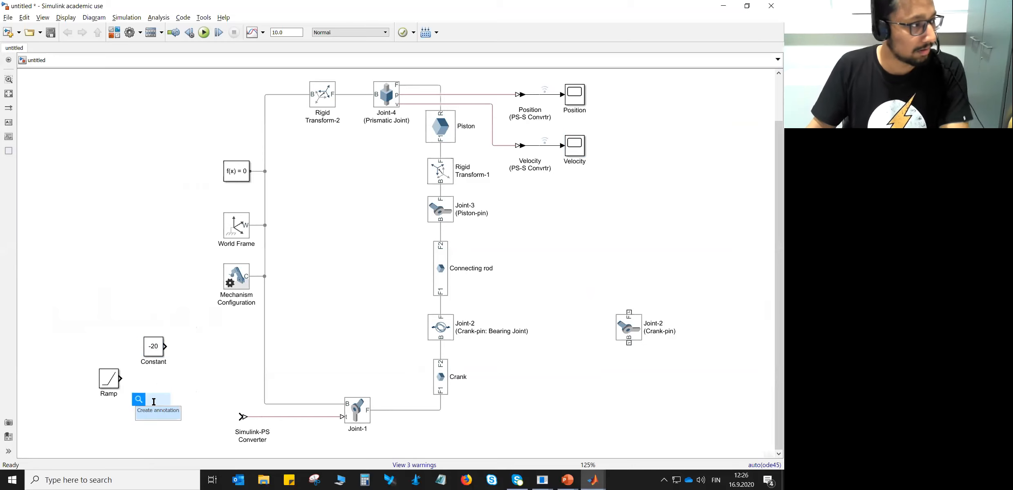
pyautogui.write('sig')
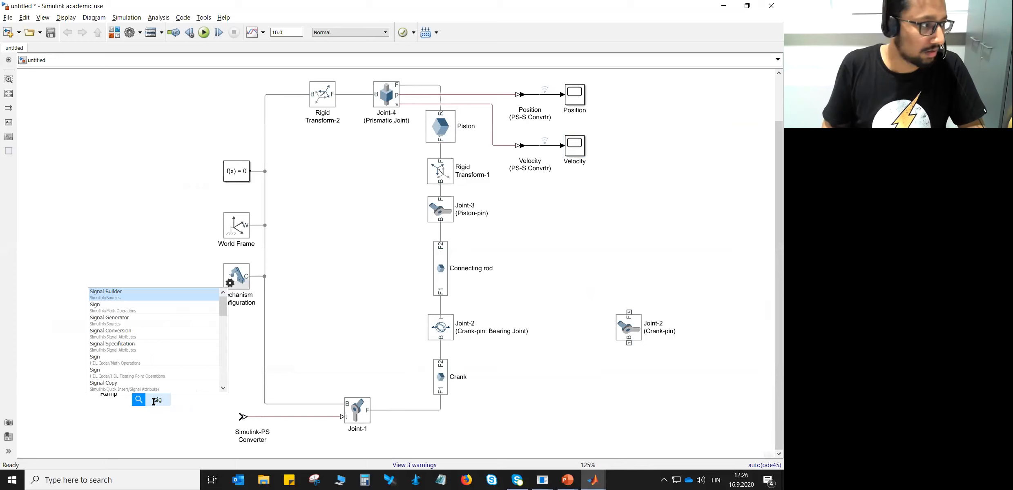
pyautogui.press('Return')
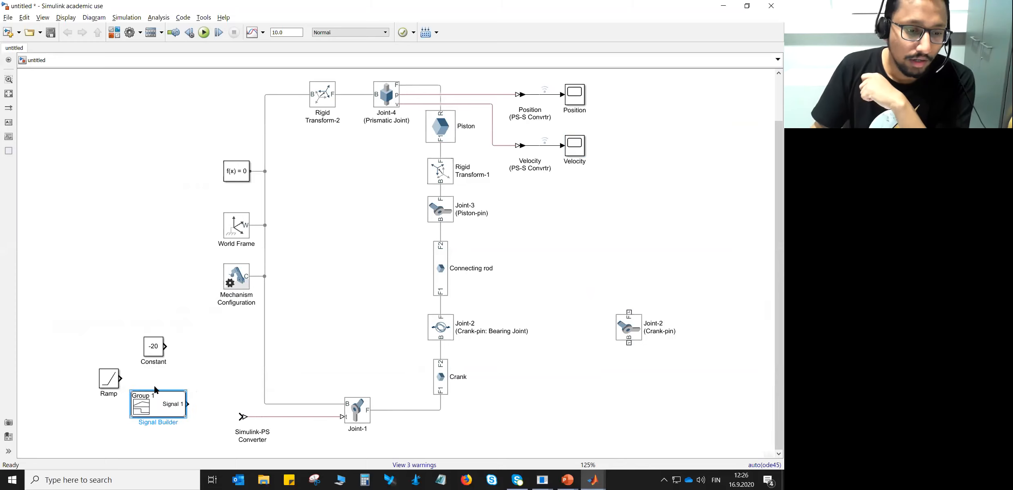
# Align the Signal Builder block with the Simulink-PS Converter input and open its signal editor.
pyautogui.moveTo(163, 405); pyautogui.dragTo(164, 422)
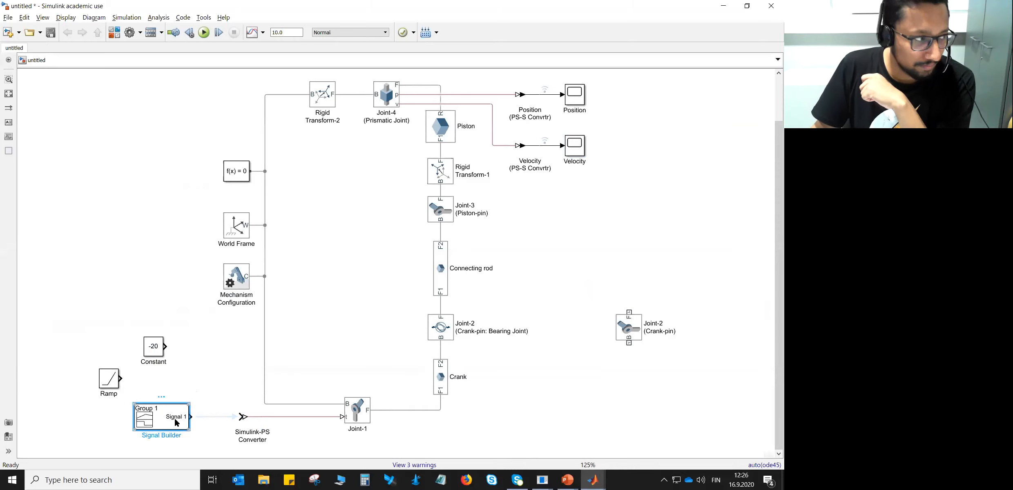
pyautogui.doubleClick(175, 421)
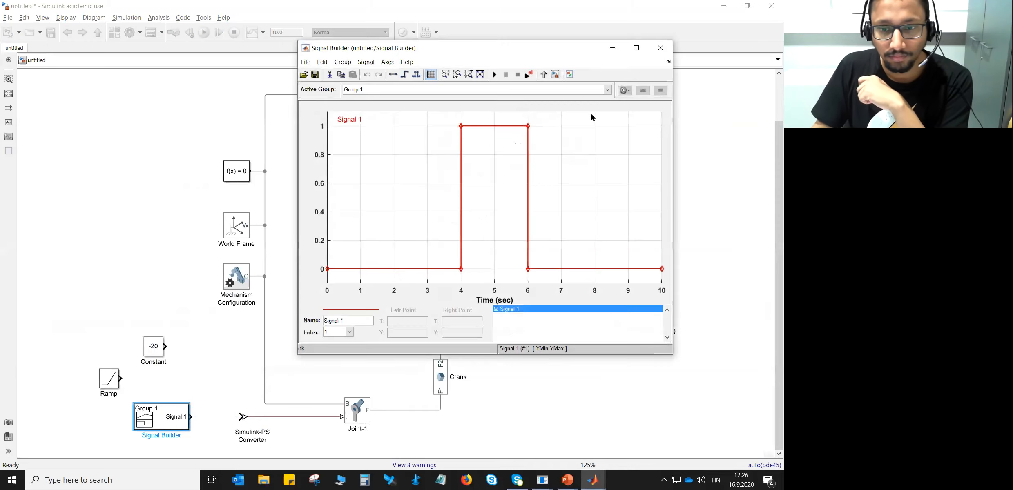
pyautogui.moveTo(486, 48); pyautogui.dragTo(436, 87)
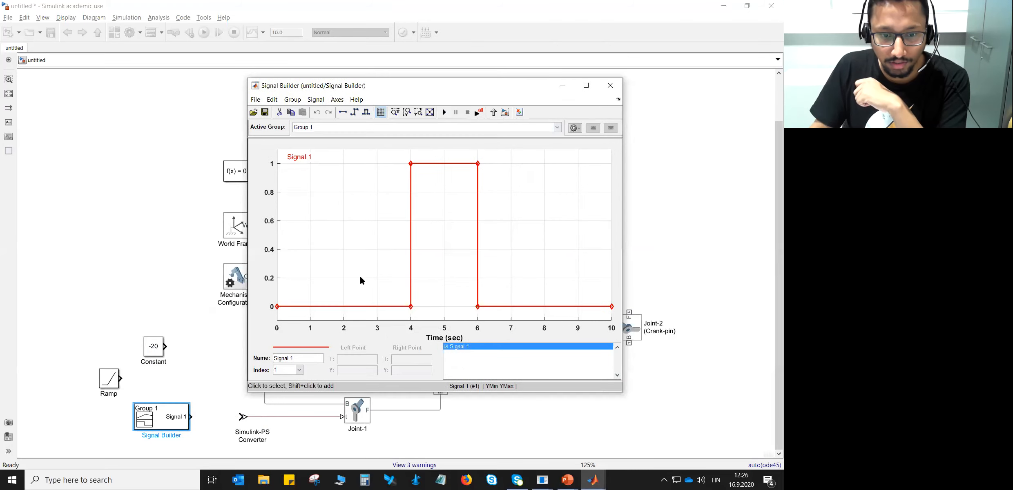
# Set the Y value of Signal 1's first point, at time 0, to -20.
pyautogui.click(277, 306)
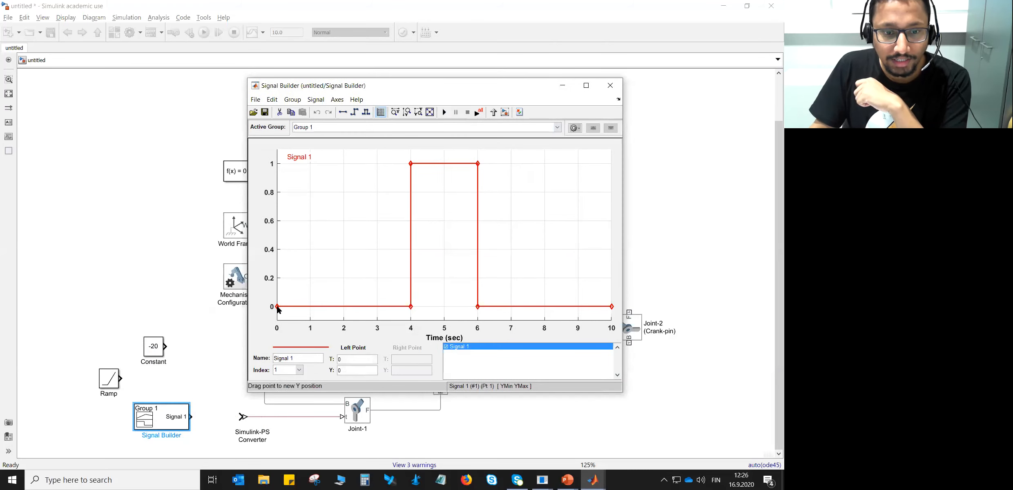
pyautogui.click(277, 306)
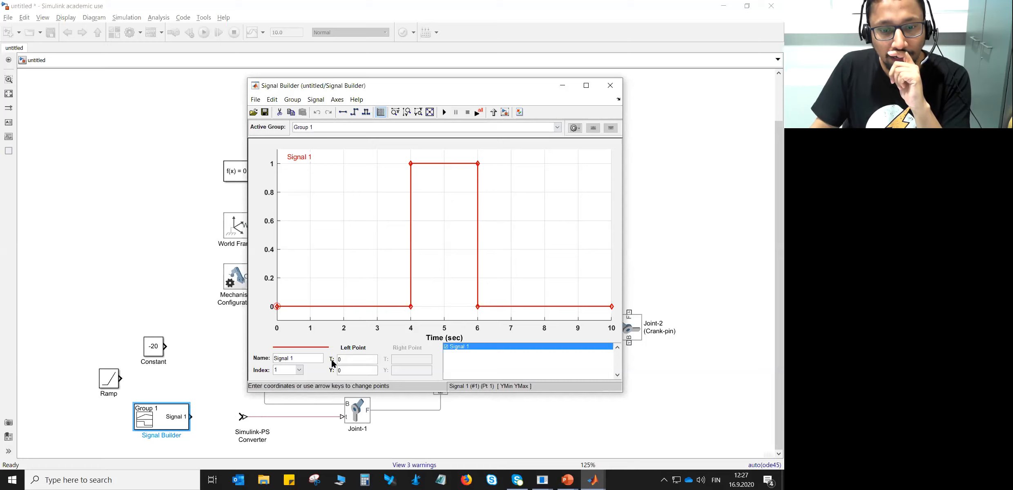
pyautogui.moveTo(344, 371); pyautogui.dragTo(326, 368)
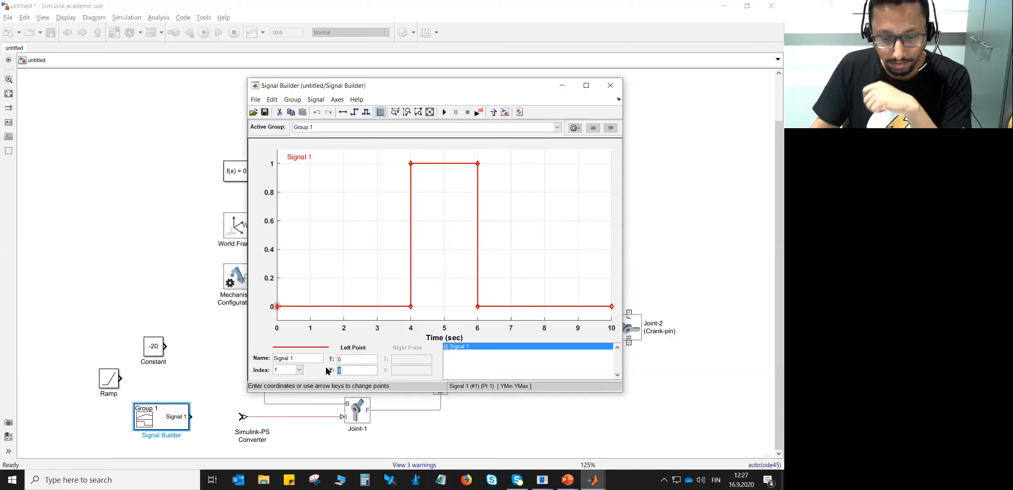
pyautogui.write('-20')
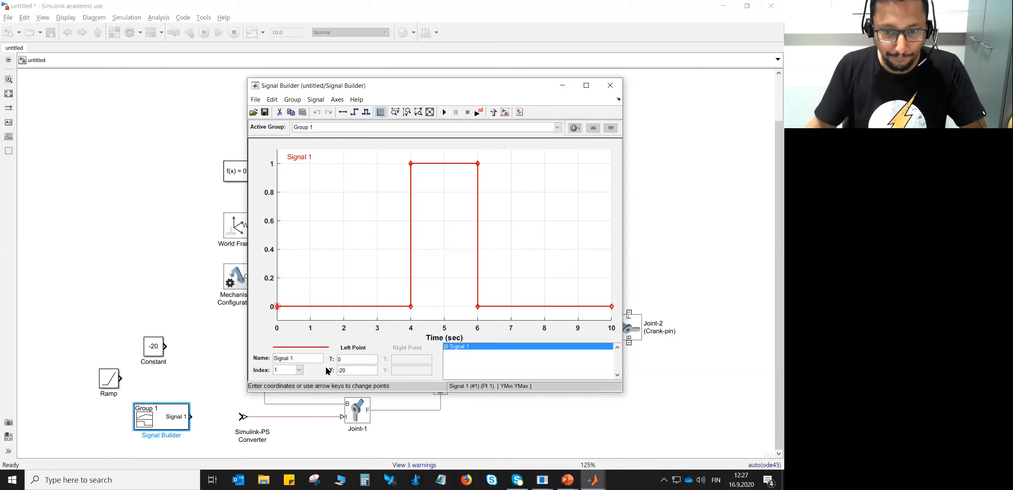
pyautogui.press('Return')
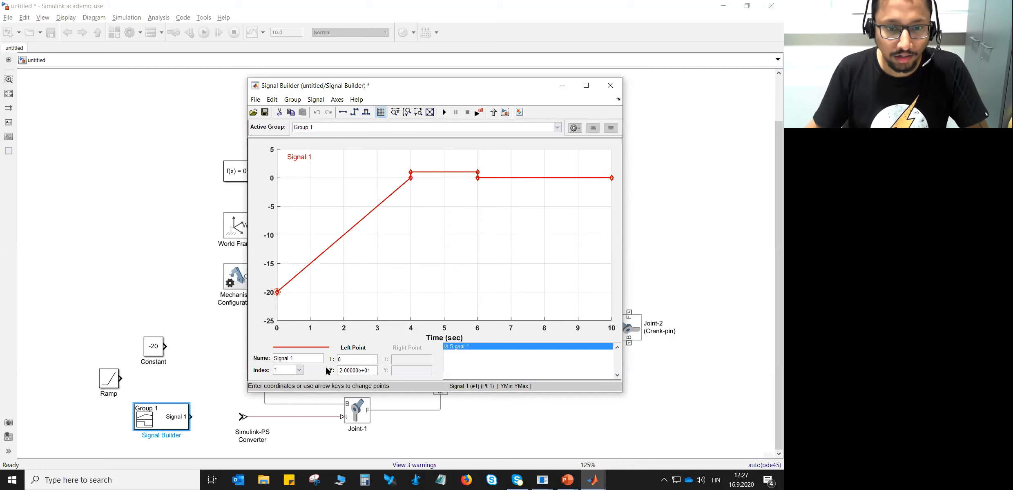
# Set the Y value of Signal 1's second point, the lower one at 4 s, to -20.
pyautogui.click(411, 179)
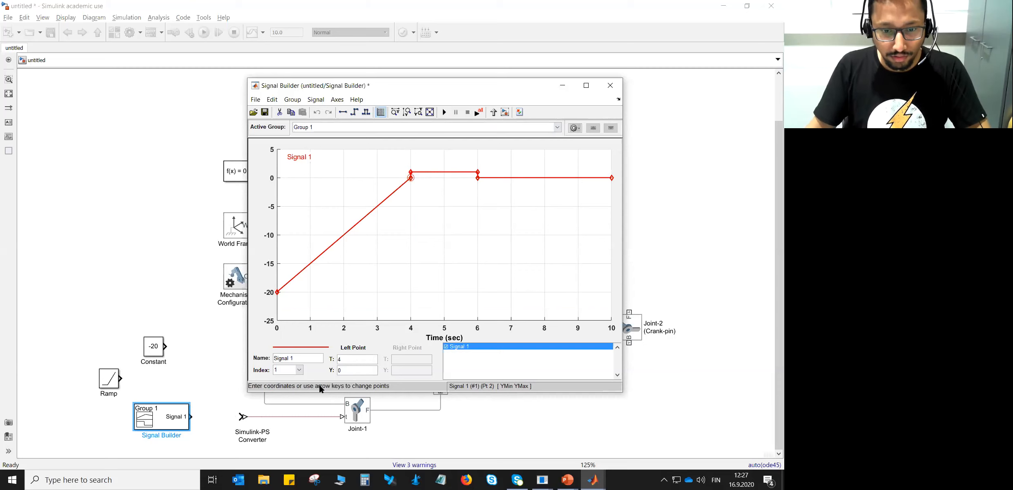
pyautogui.click(346, 370)
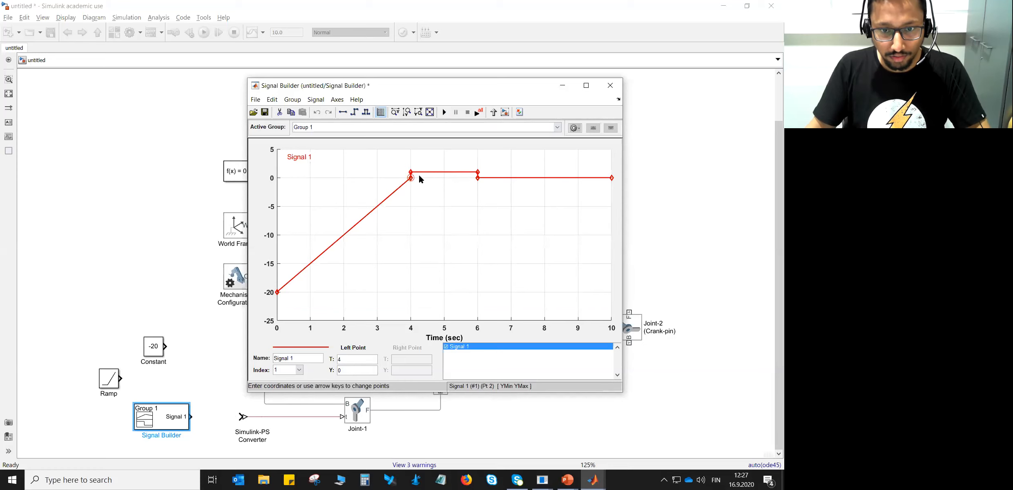
pyautogui.doubleClick(343, 372)
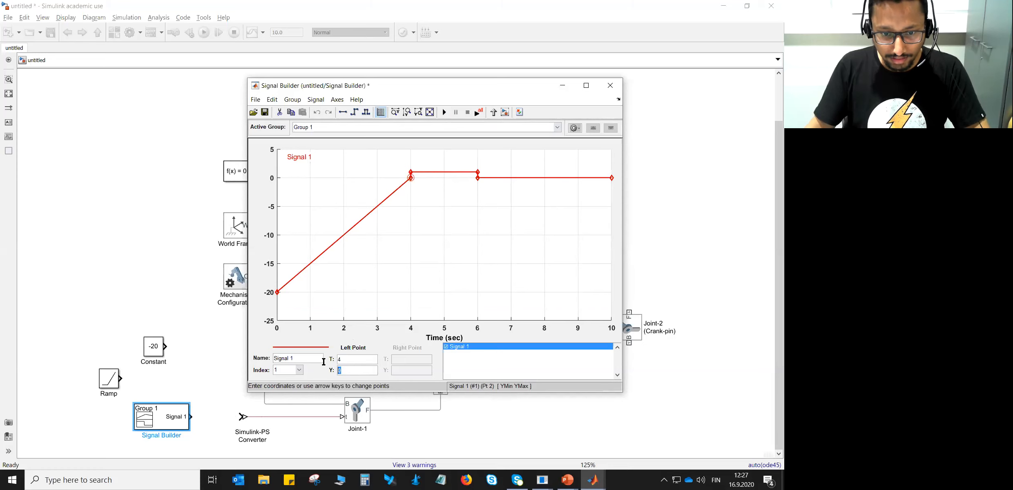
pyautogui.write('-20')
pyautogui.press('Return')
# Move Signal 1's third point, the upper one at 4 s, to time 5 and Y value 0.
pyautogui.click(411, 171)
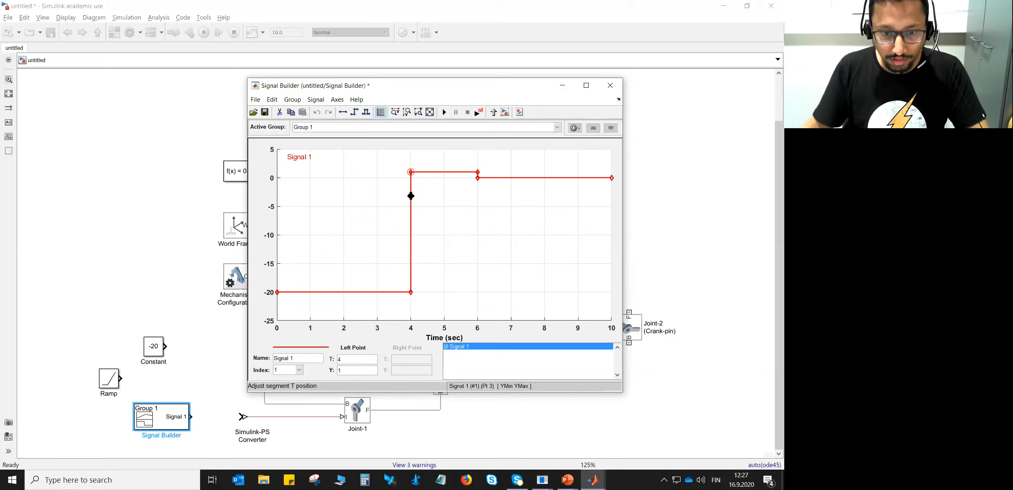
pyautogui.doubleClick(338, 361)
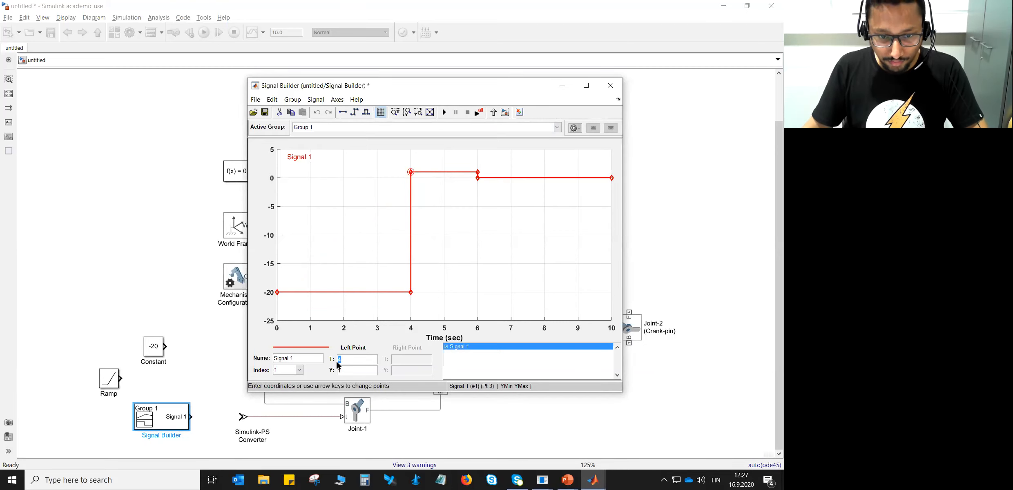
pyautogui.write('5')
pyautogui.press('Tab')
pyautogui.write('0')
pyautogui.press('Return')
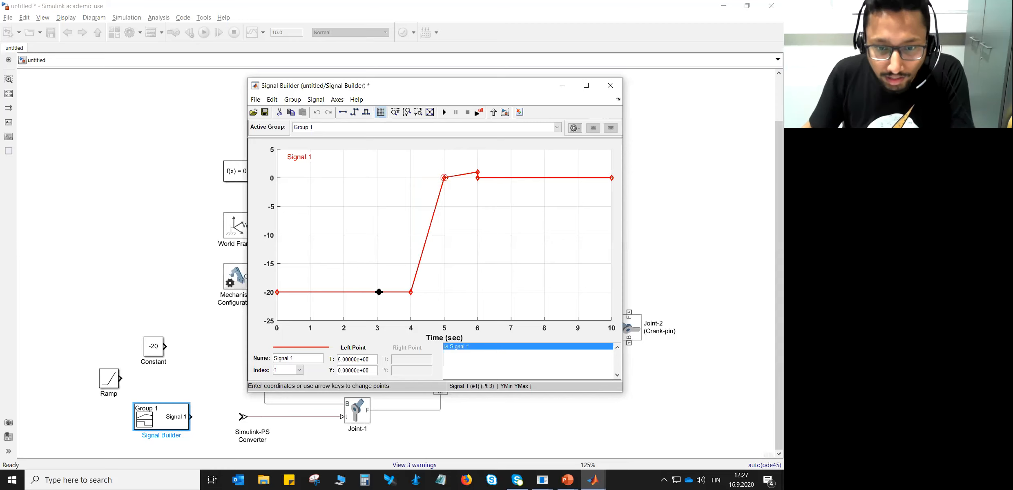
# Change the time of Signal 1's second point, at Y -20, to 4.5 s.
pyautogui.click(411, 291)
pyautogui.click(351, 359)
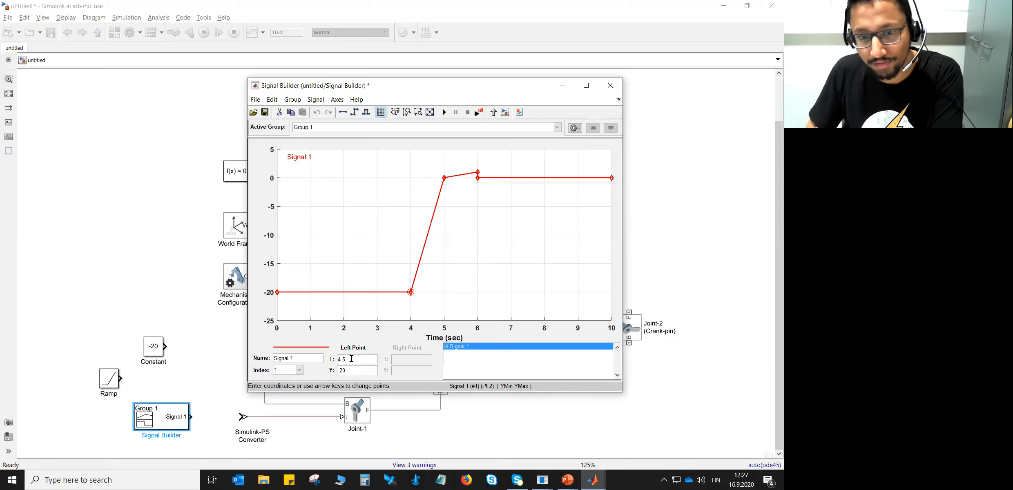
pyautogui.press('Return')
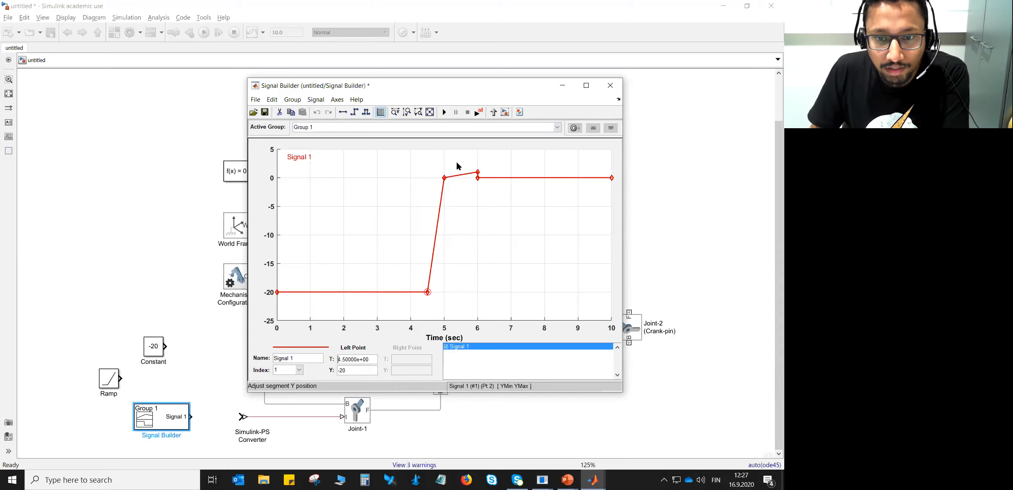
# Set the Y value of Signal 1's upper point at 6 s to 0.
pyautogui.click(478, 172)
pyautogui.moveTo(343, 360); pyautogui.dragTo(335, 359)
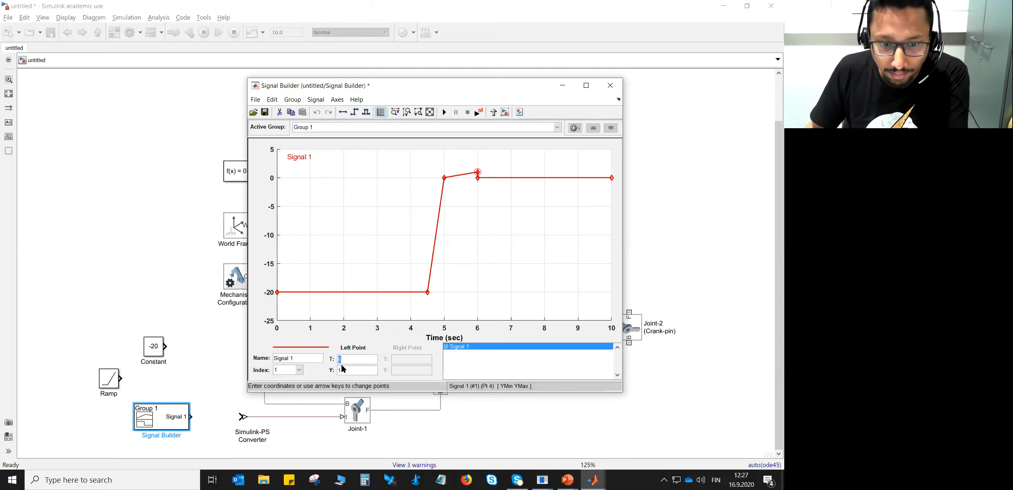
pyautogui.moveTo(344, 371); pyautogui.dragTo(335, 374)
pyautogui.press('Return')
pyautogui.click(451, 365)
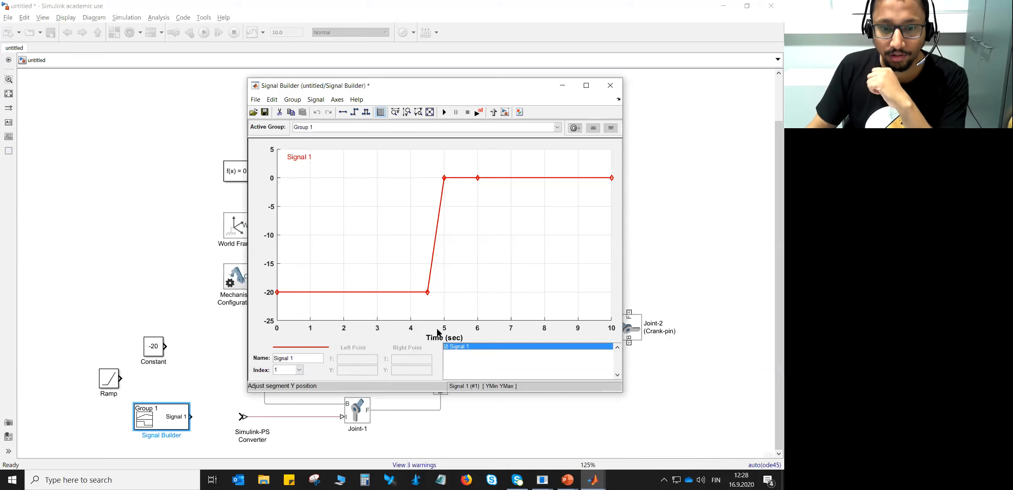
# Close the signal editor and connect the Signal Builder output to the Simulink-PS Converter input.
pyautogui.click(610, 86)
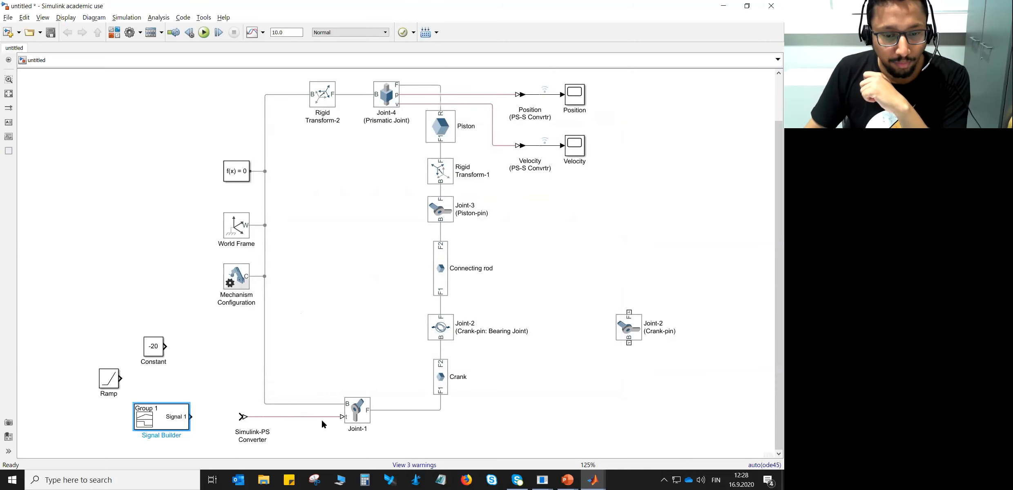
pyautogui.click(359, 416)
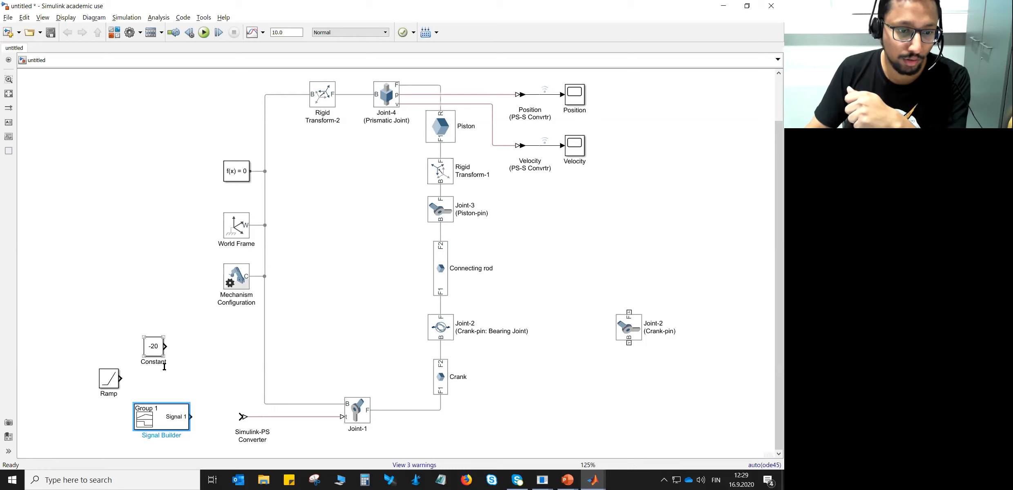
pyautogui.moveTo(191, 417); pyautogui.dragTo(242, 416)
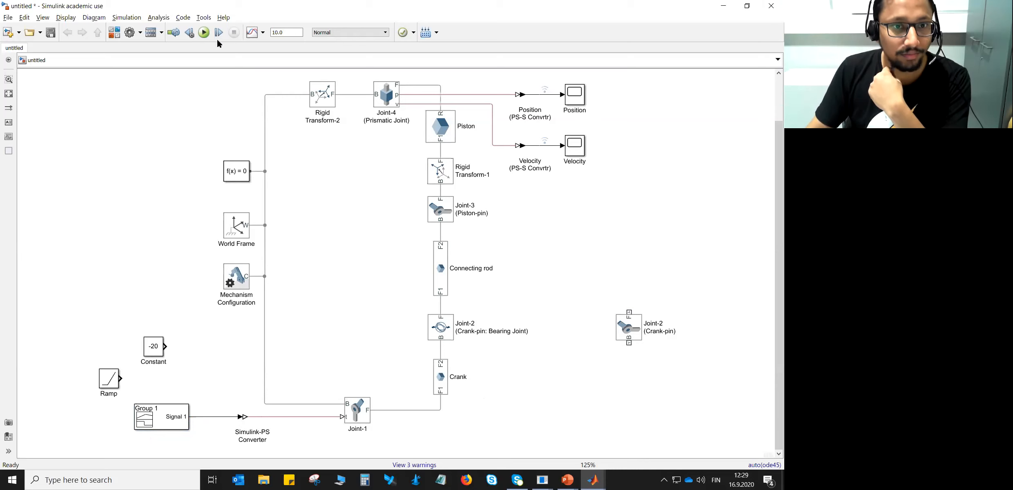
# Run the simulation with the varying torque input and play the mechanism animation in Mechanics Explorer.
pyautogui.click(205, 34)
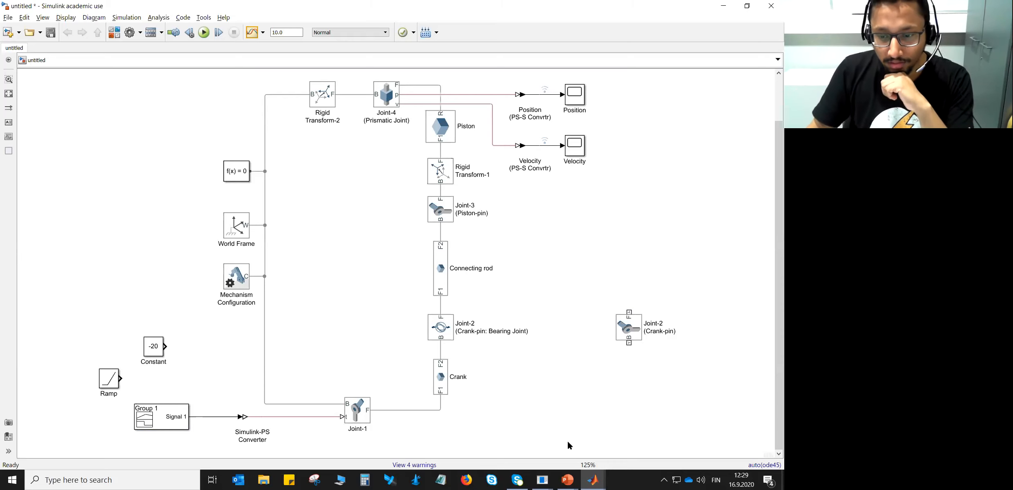
pyautogui.moveTo(593, 480)
pyautogui.click(551, 433)
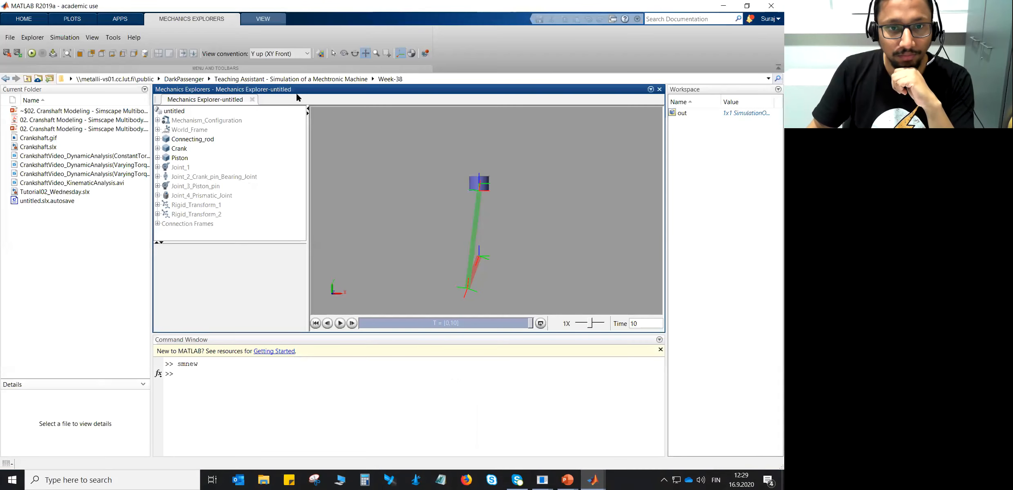
pyautogui.click(340, 323)
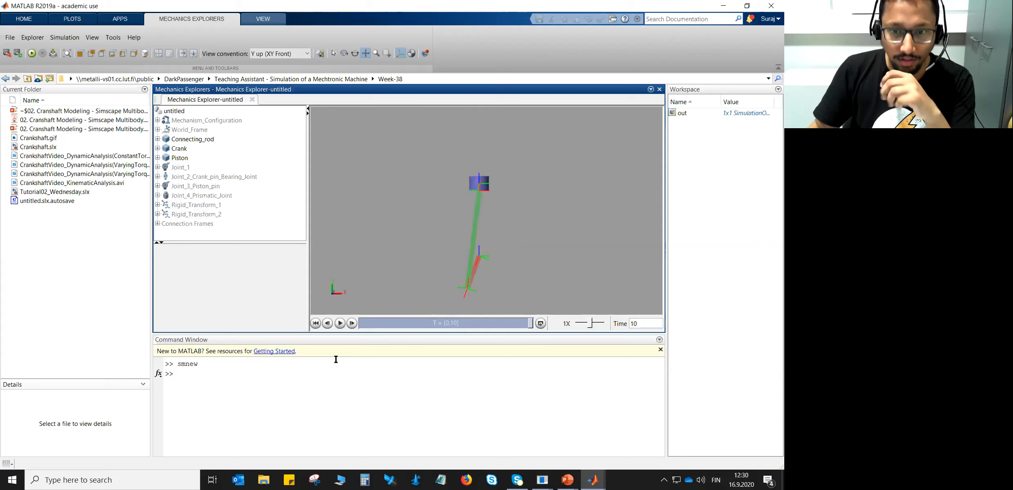
pyautogui.click(340, 323)
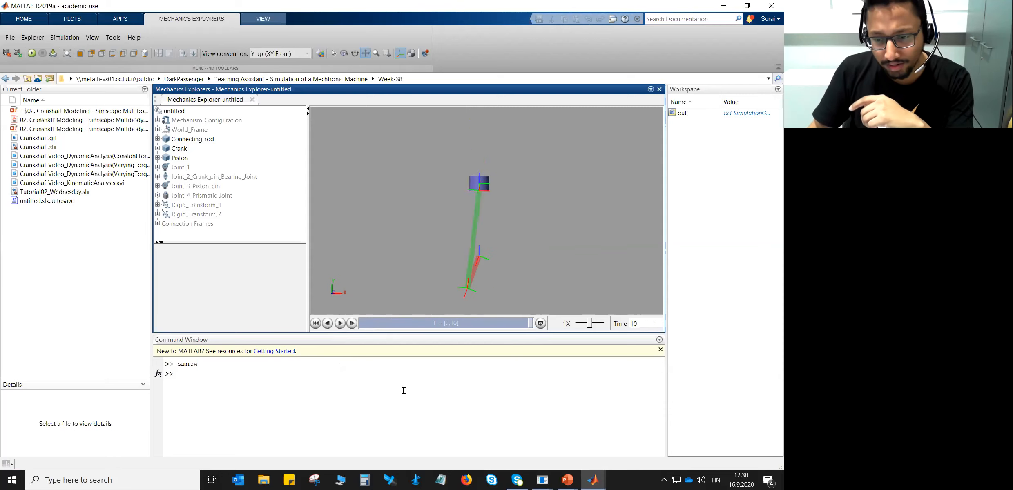
# Return to the Simulink model and examine the piston's Velocity and Position scope plots.
pyautogui.moveTo(591, 481)
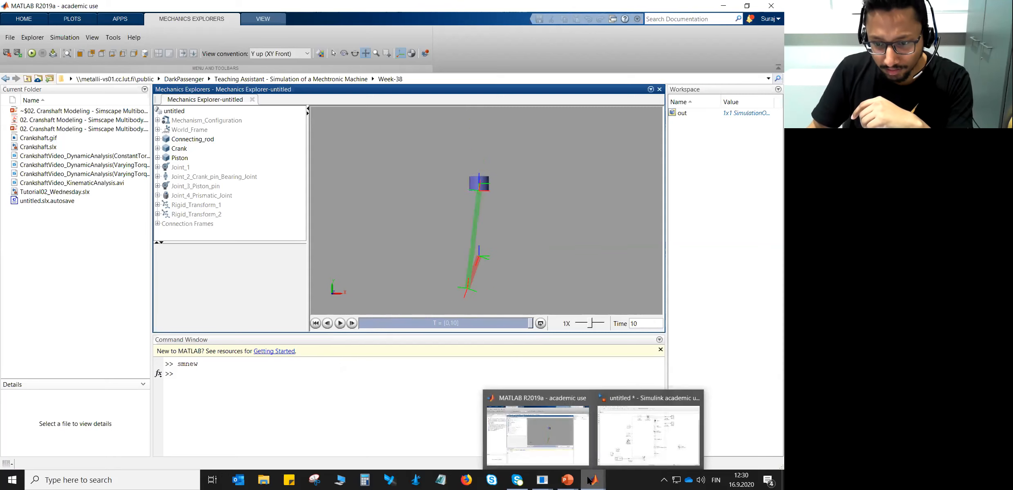
pyautogui.click(614, 440)
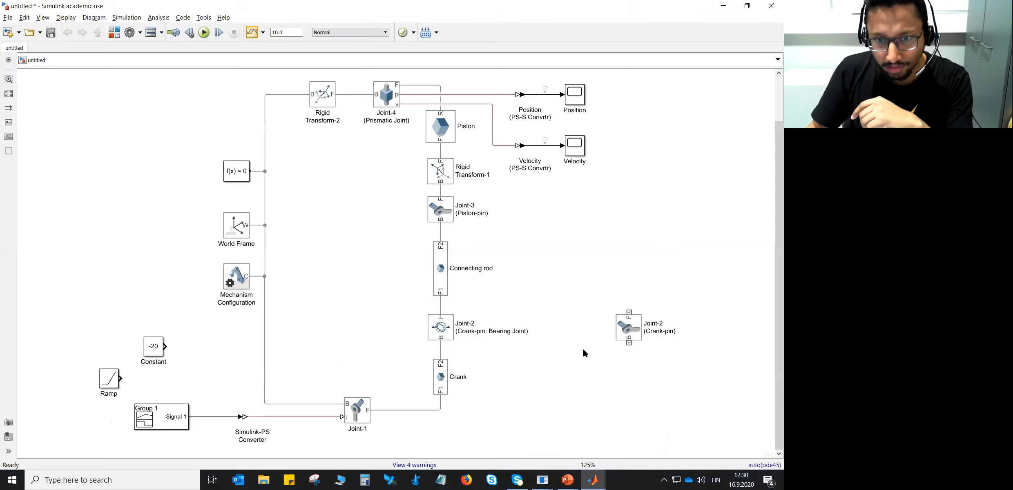
pyautogui.click(576, 93)
pyautogui.click(576, 148)
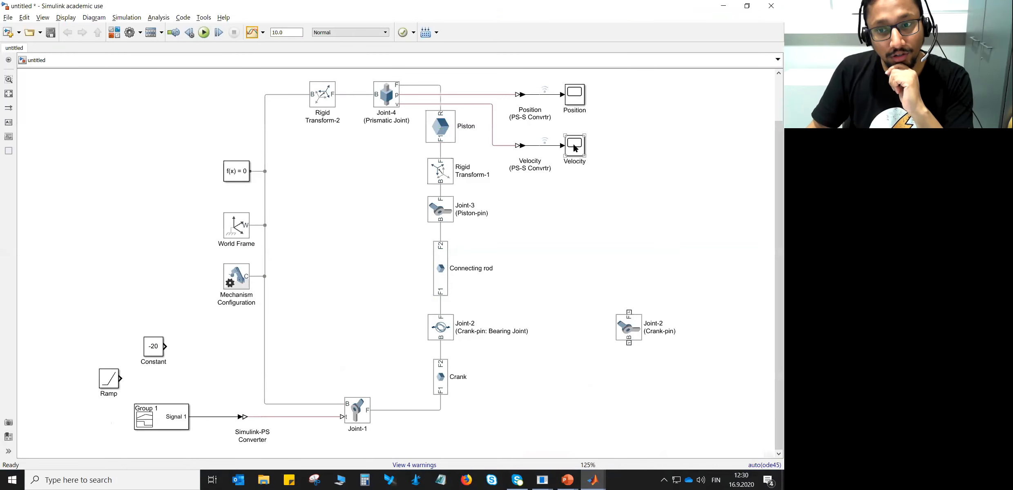
pyautogui.doubleClick(574, 147)
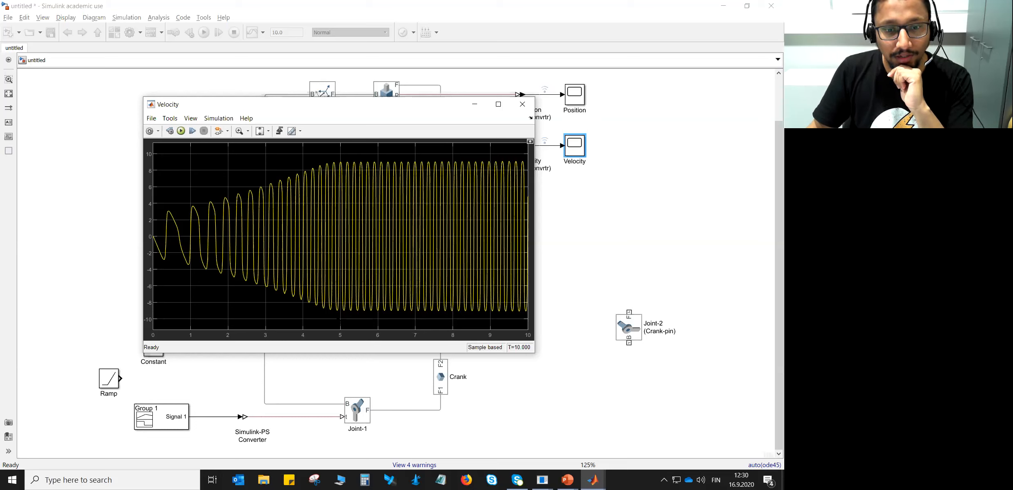
pyautogui.click(522, 104)
pyautogui.doubleClick(576, 95)
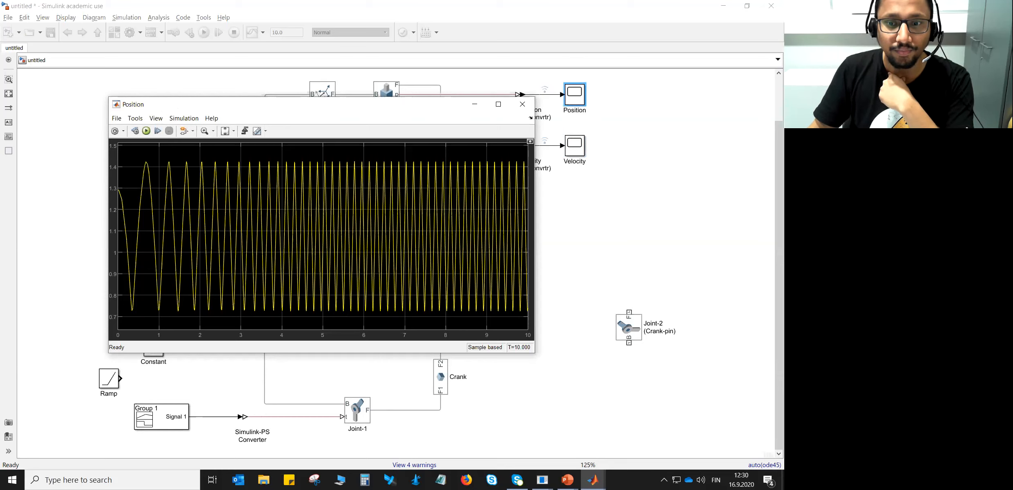
pyautogui.click(522, 104)
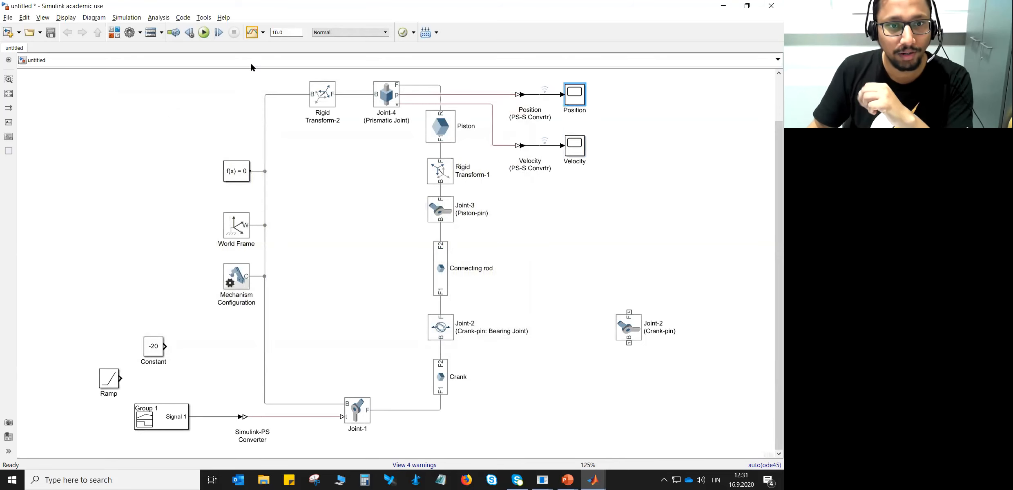
# Open the Simulation Data Inspector, plot the current run's Velocity signal and expand archived Runs 2 and 3.
pyautogui.click(251, 34)
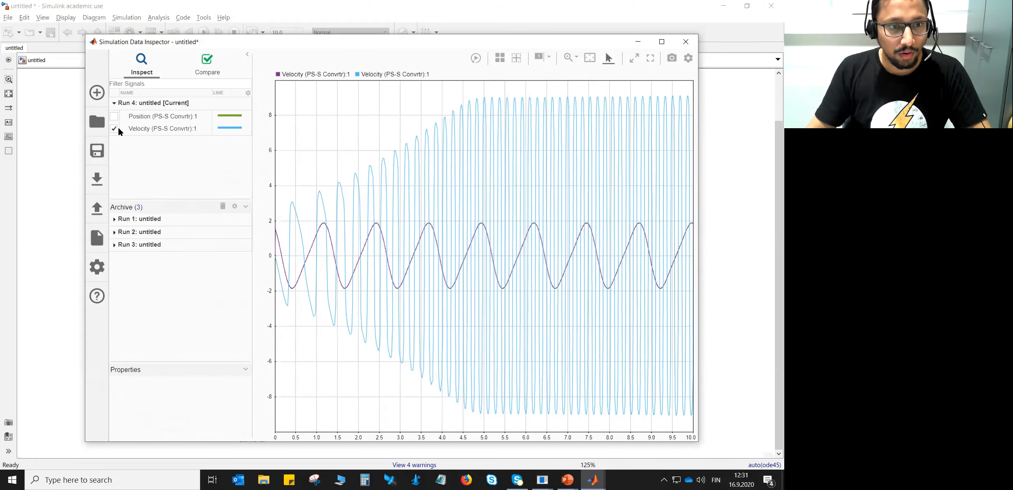
pyautogui.click(115, 245)
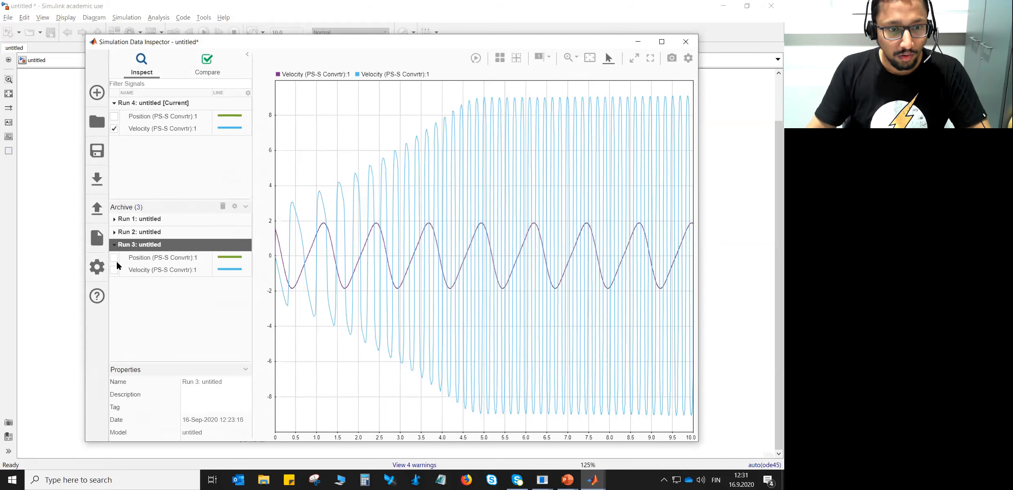
pyautogui.click(115, 231)
# Set the line colour of Run 4's Velocity signal to pink.
pyautogui.click(217, 129)
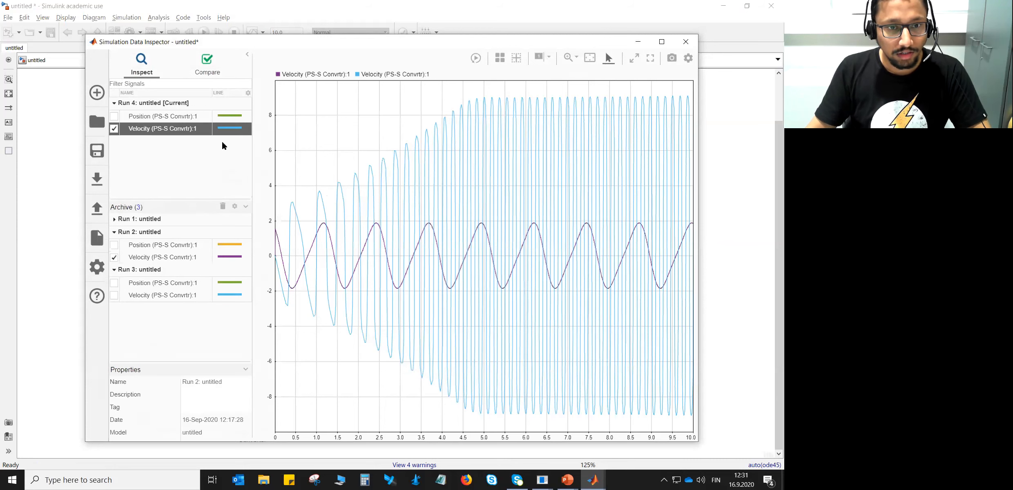
pyautogui.click(314, 117)
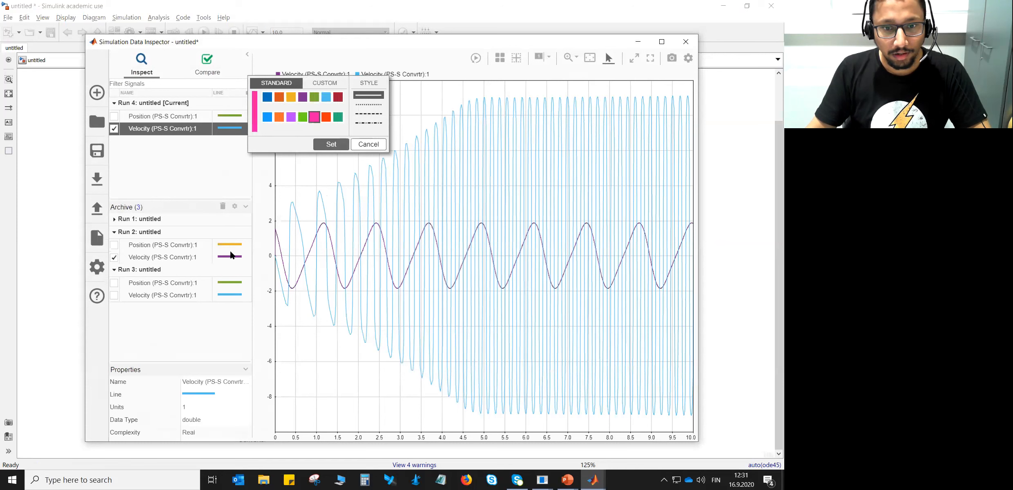
pyautogui.click(329, 145)
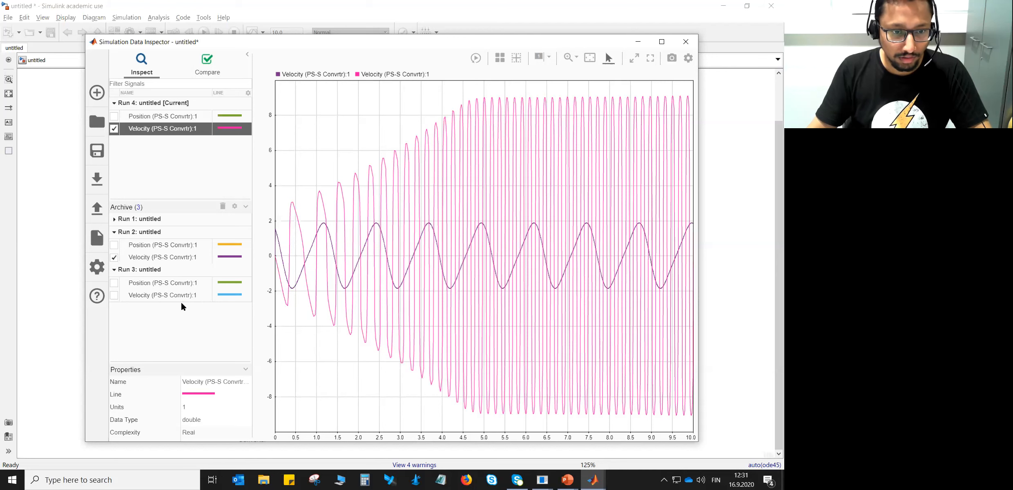
# Add Run 3's Velocity signal to the comparison plot, recolour Run 4's Velocity line orange-red, and minimize the Data Inspector.
pyautogui.click(114, 297)
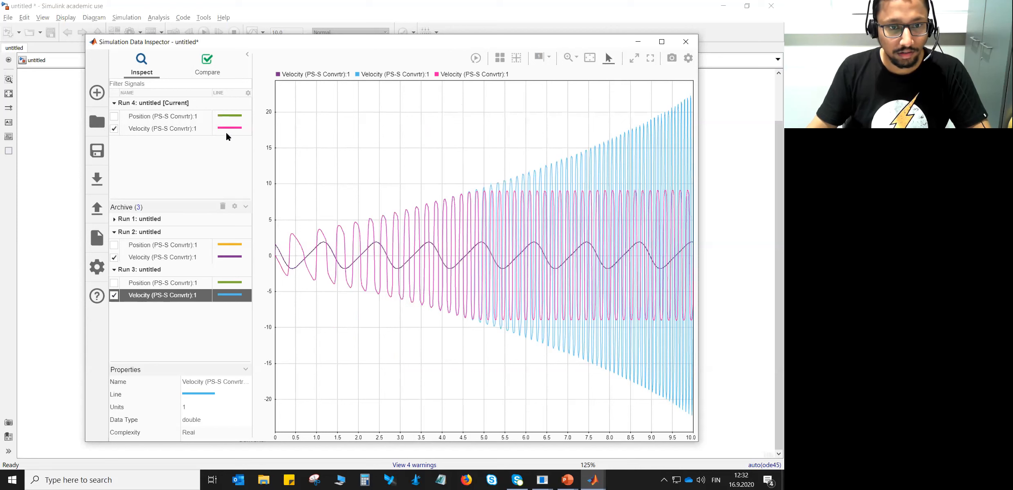
pyautogui.click(398, 292)
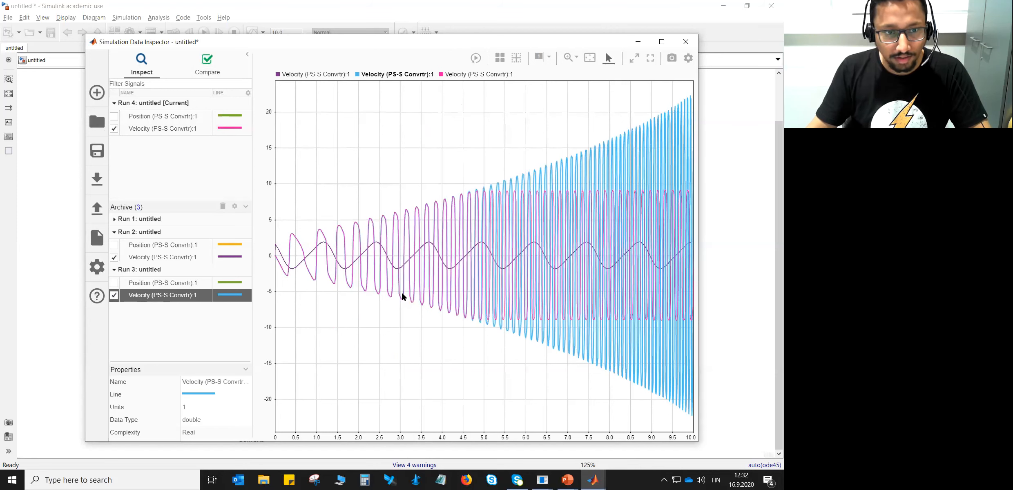
pyautogui.click(229, 129)
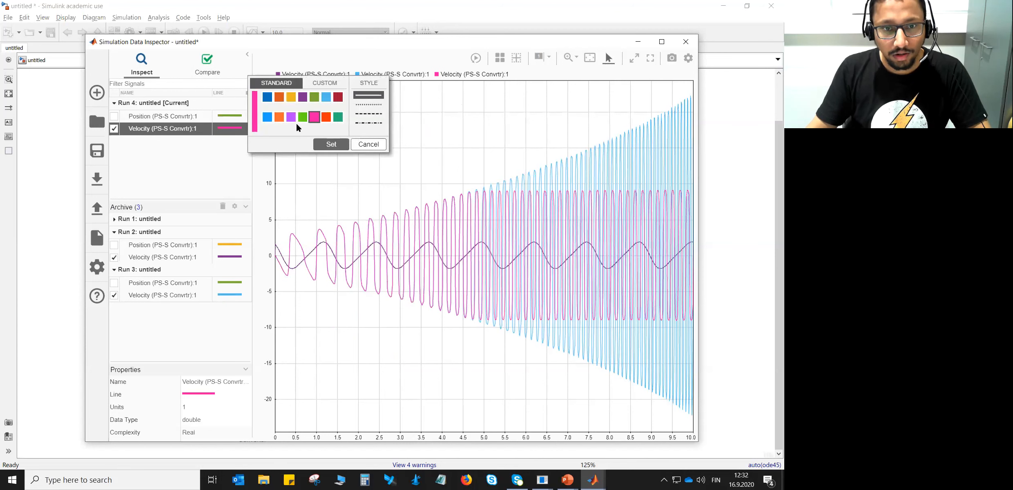
pyautogui.click(326, 118)
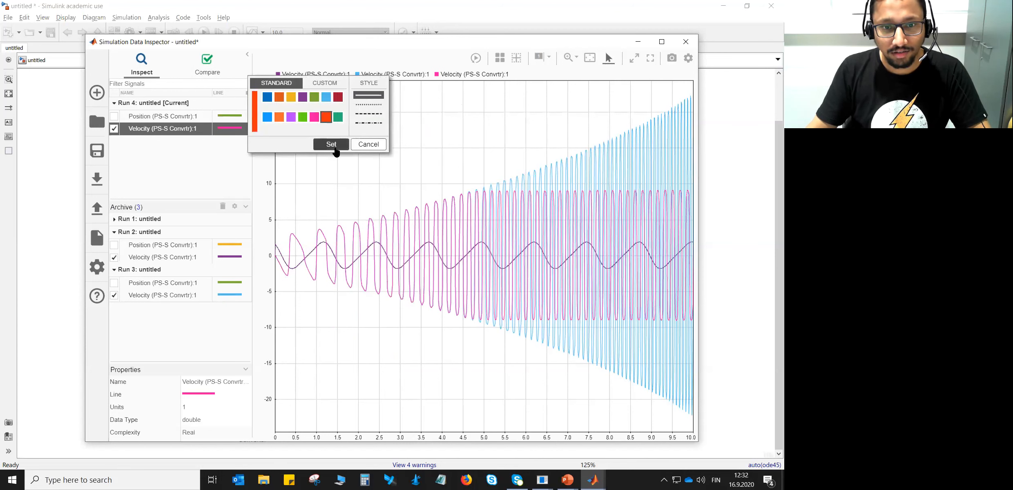
pyautogui.click(331, 145)
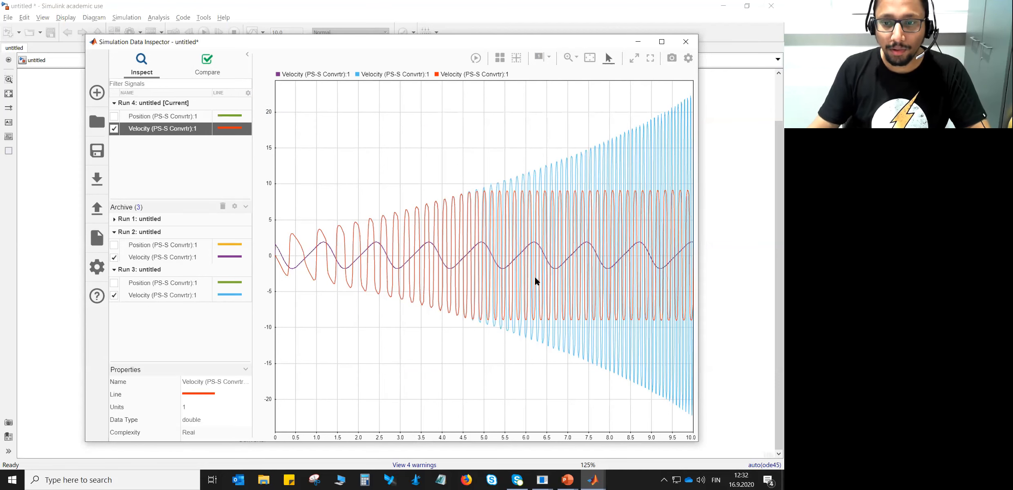
pyautogui.click(640, 42)
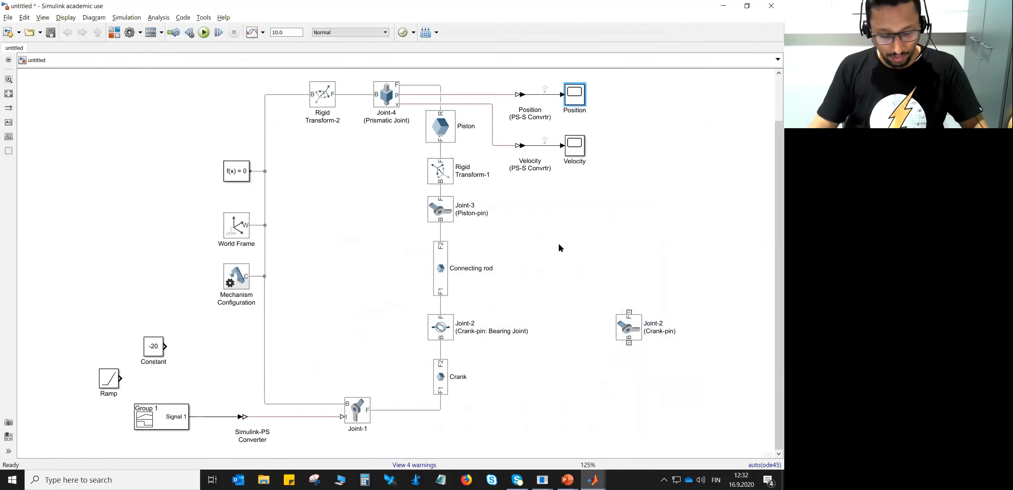
# Switch to the PowerPoint slides, review the results and joint friction instructions, and return to the Simulink model.
pyautogui.hotkey('alt', 'Tab')
pyautogui.press('Tab')
pyautogui.press('Tab')
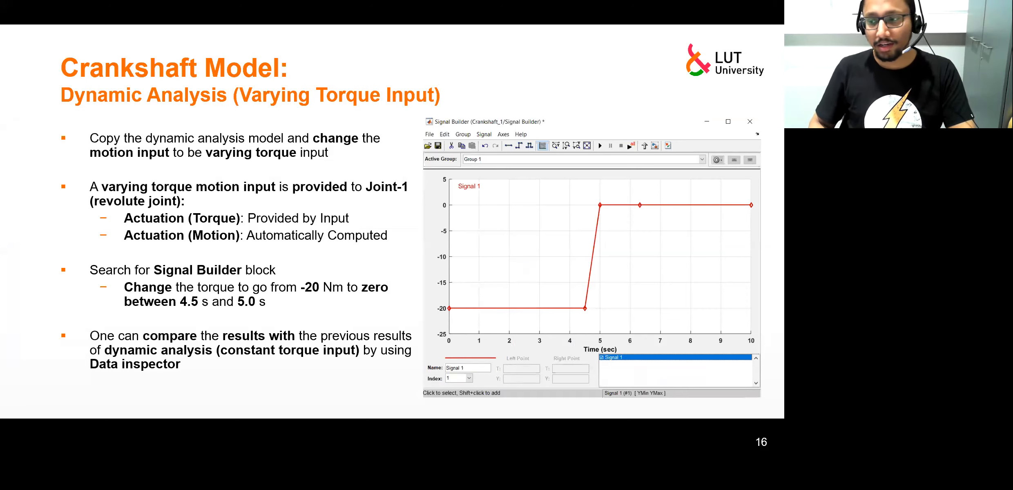
pyautogui.press('Right')
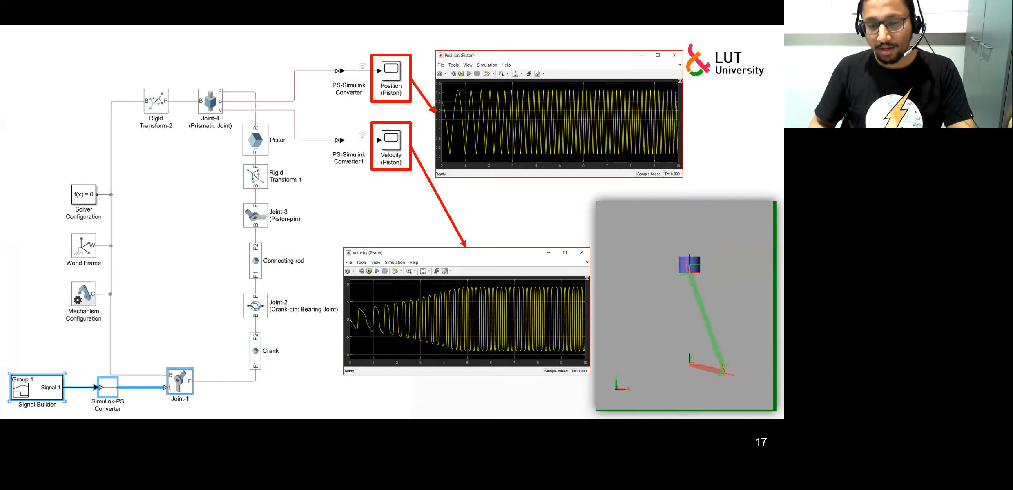
pyautogui.press('Right')
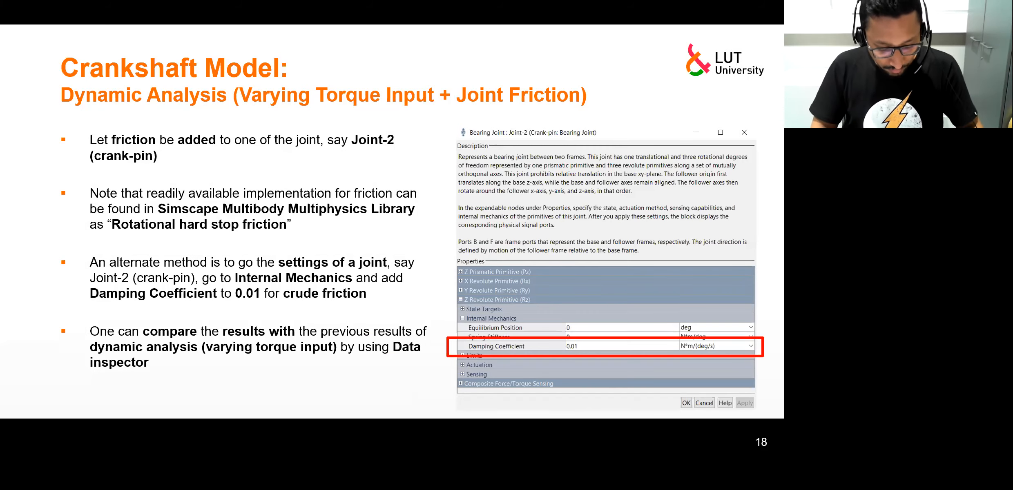
pyautogui.hotkey('alt', 'Tab')
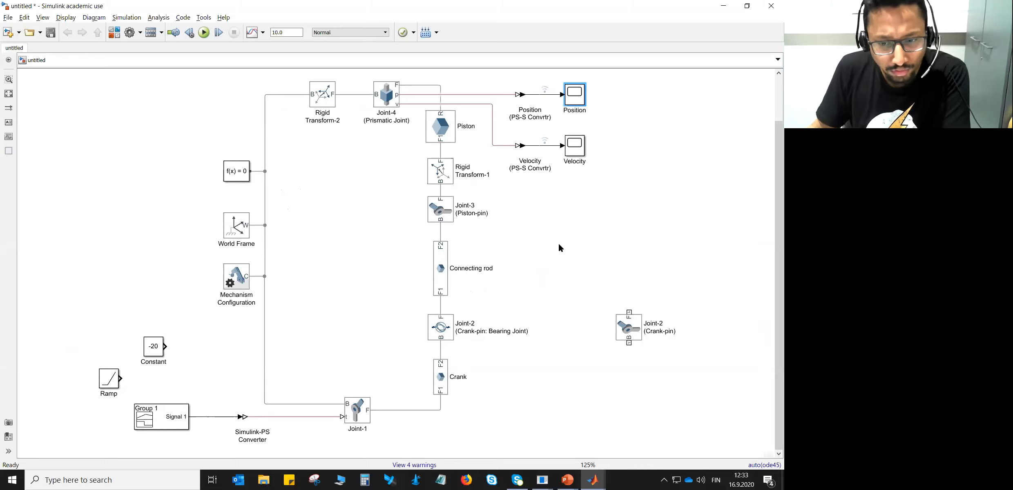
pyautogui.click(445, 327)
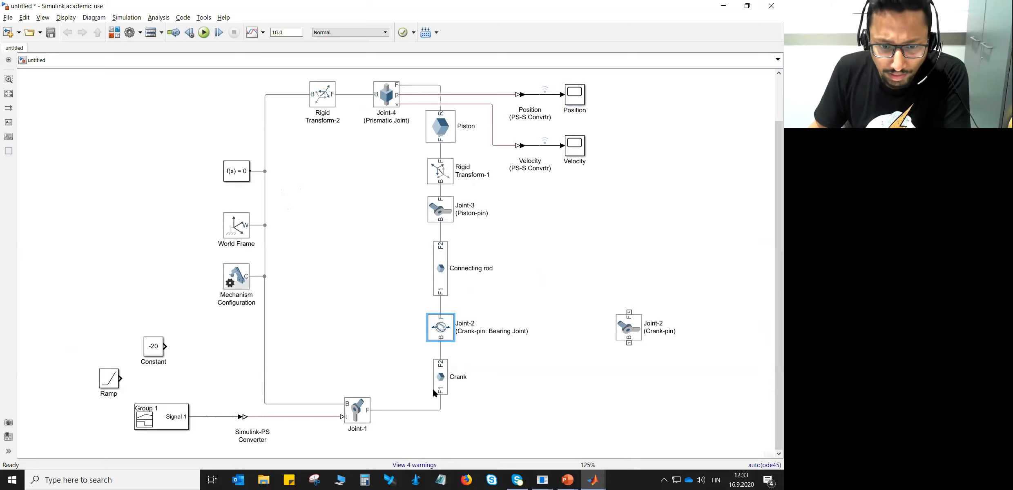
pyautogui.click(358, 416)
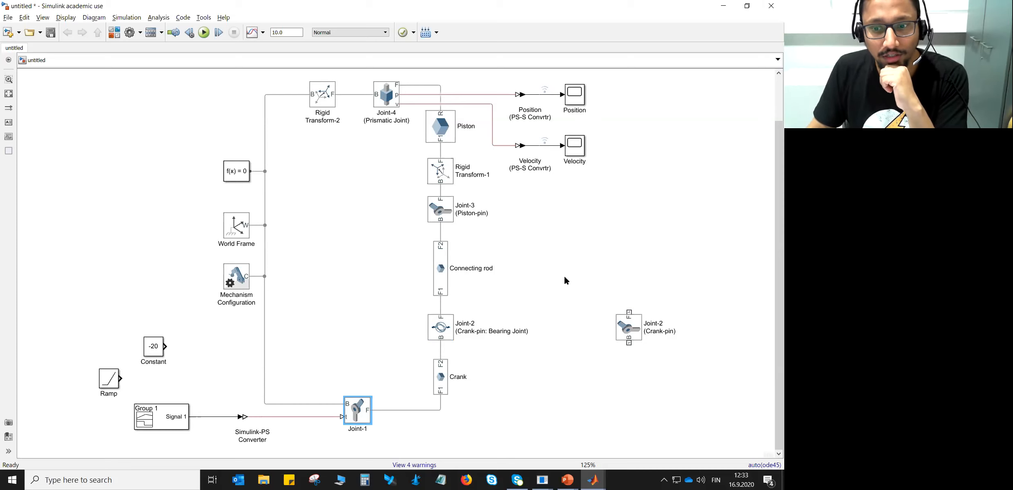
# Switch to the main MATLAB window and open the Add-On Explorer.
pyautogui.click(594, 480)
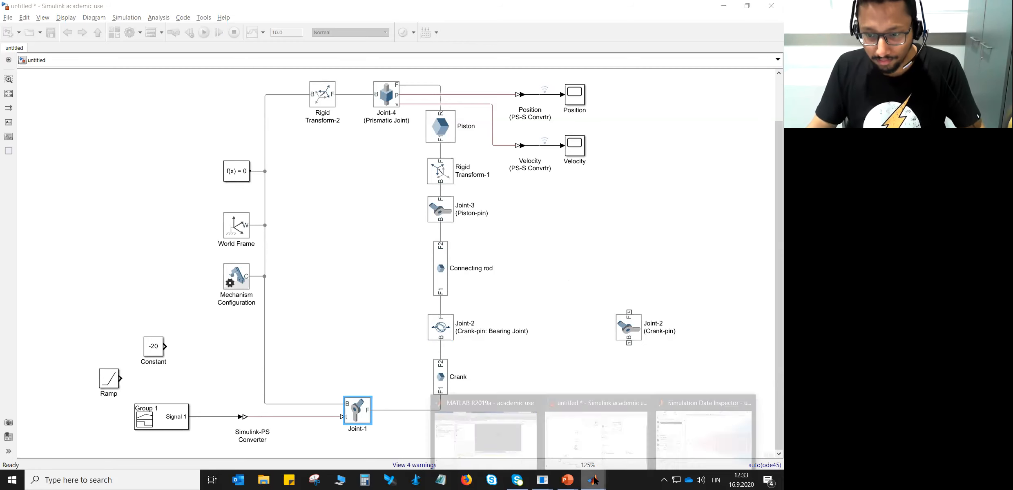
pyautogui.click(486, 405)
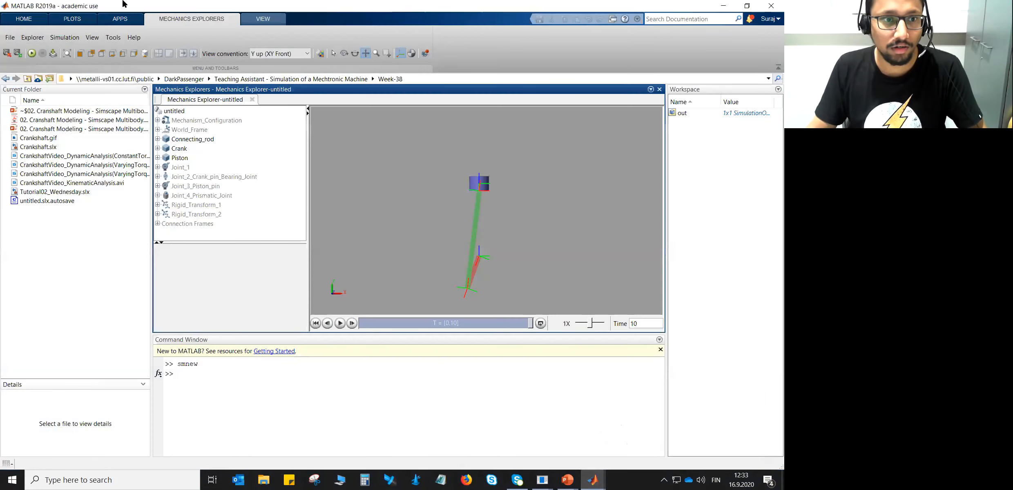
pyautogui.click(78, 20)
pyautogui.click(24, 19)
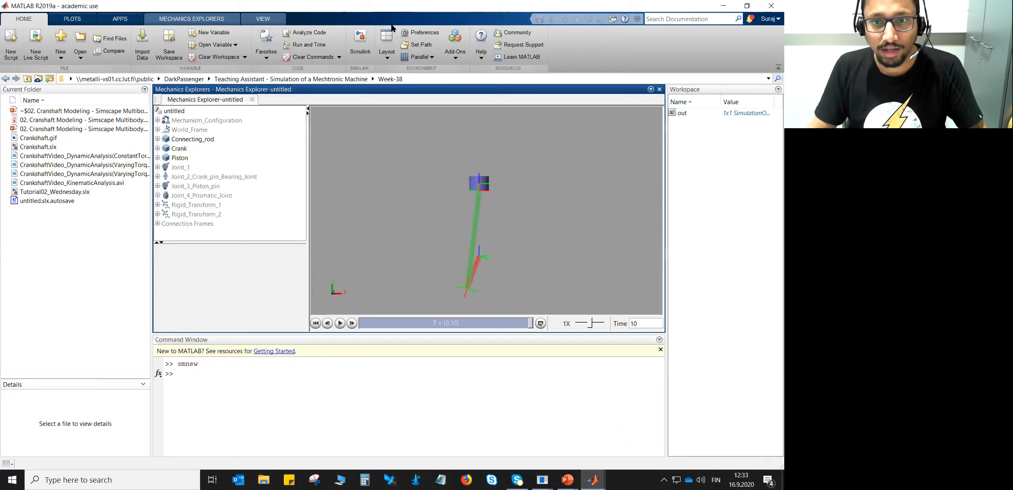
pyautogui.click(454, 39)
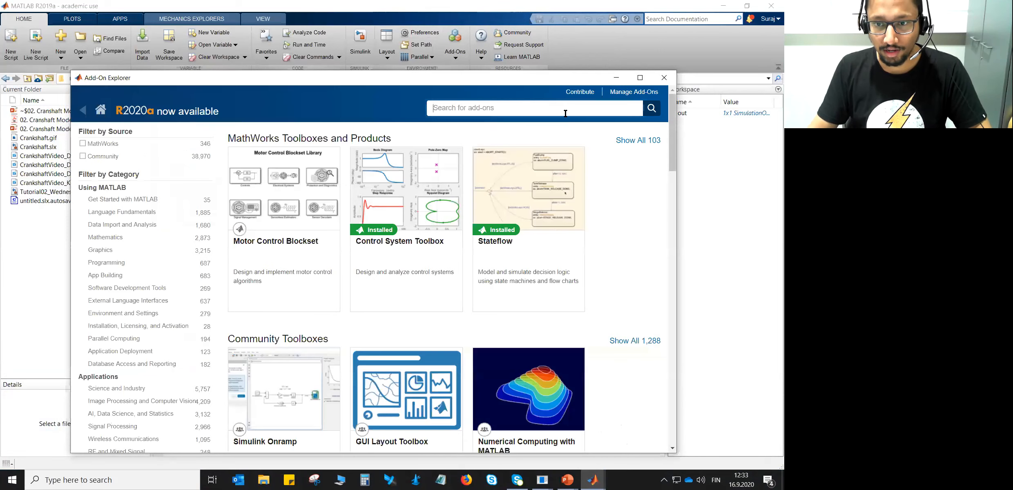
# Search the add-ons for multibody, view the Simscape Multibody Multiphysics Library page, and close the Add-On Explorer.
pyautogui.write('multi')
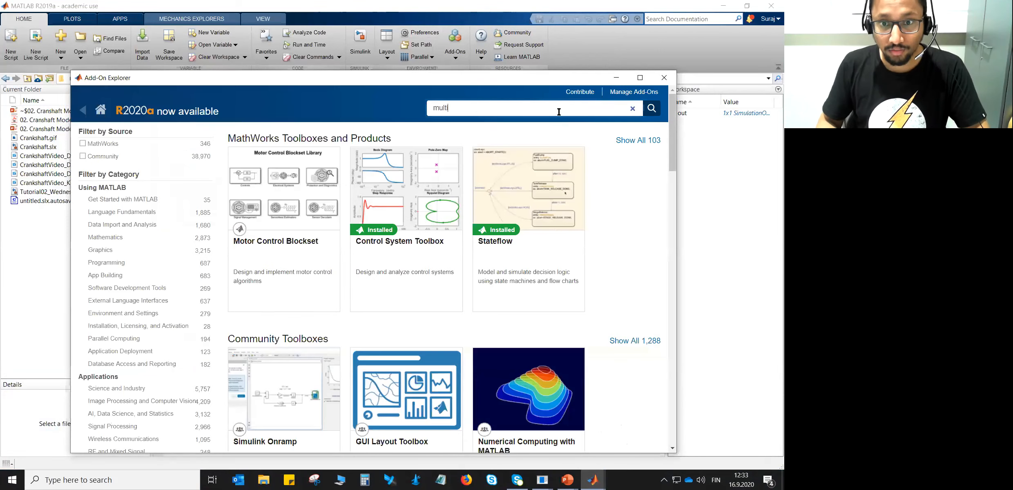
pyautogui.write('bod')
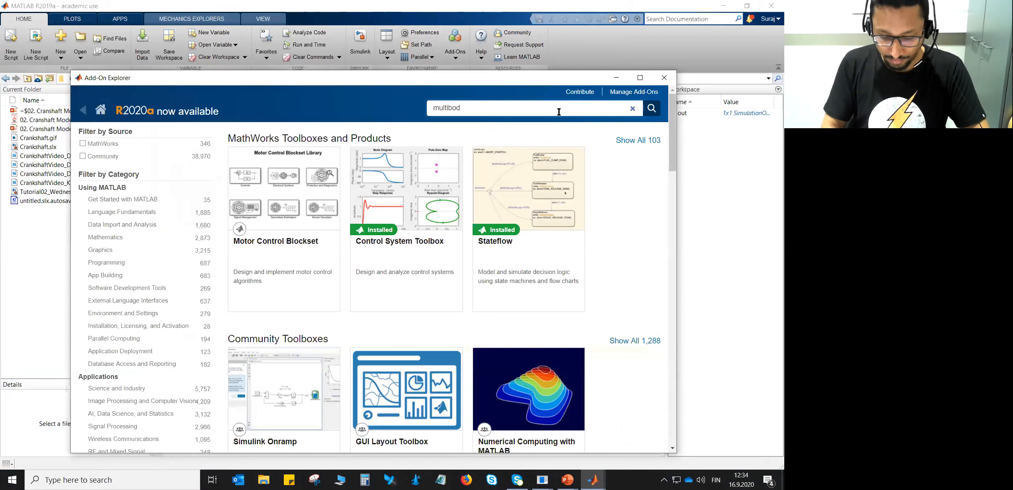
pyautogui.write('y')
pyautogui.press('Return')
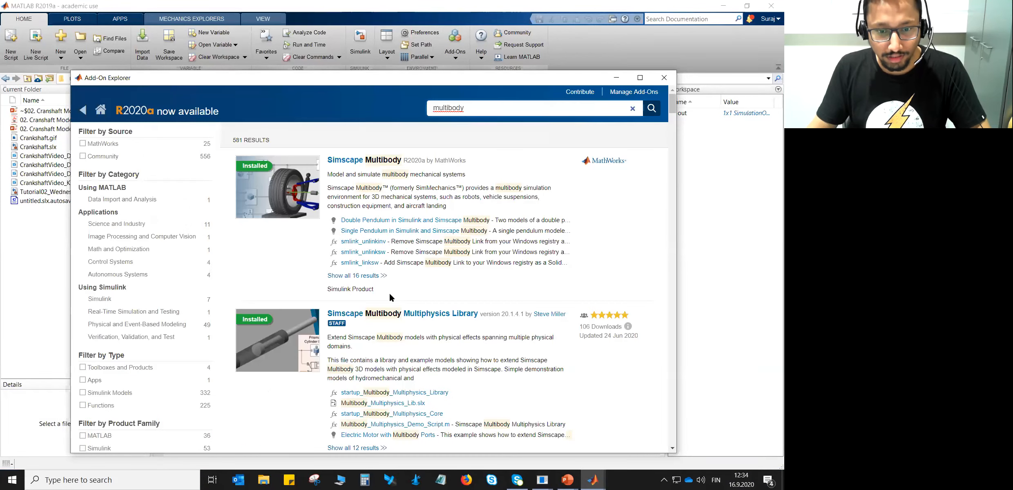
pyautogui.click(430, 317)
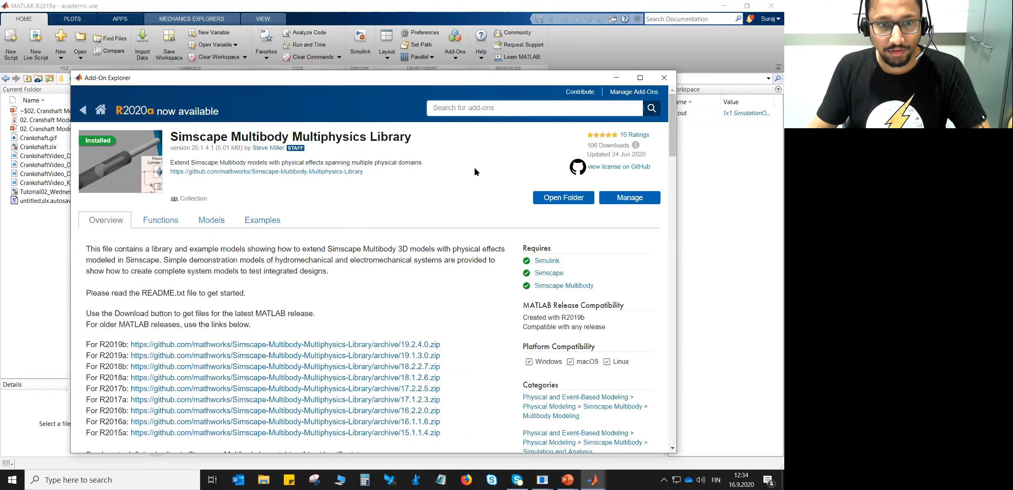
pyautogui.click(674, 80)
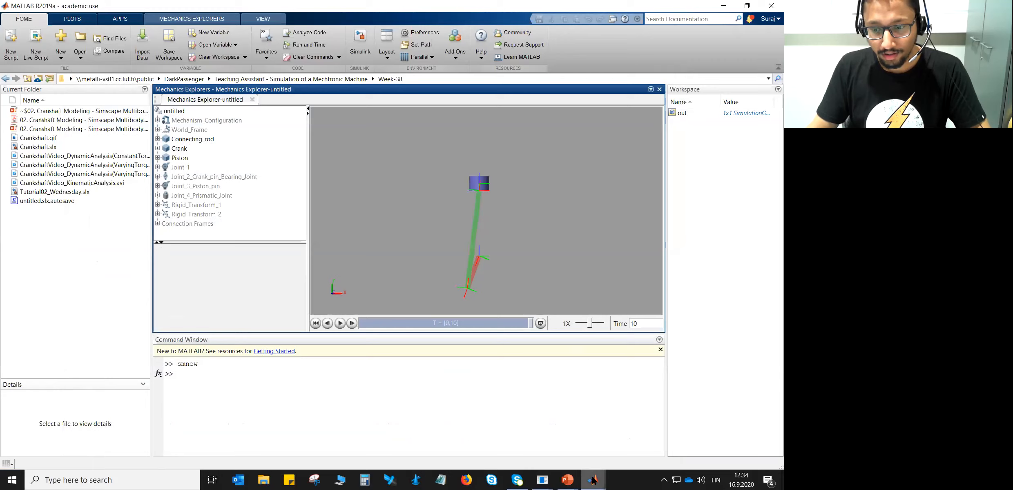
# Return to the Simulink model and try to add a Rotational Hard Stop Friction block in the empty canvas area.
pyautogui.moveTo(594, 481)
pyautogui.click(571, 422)
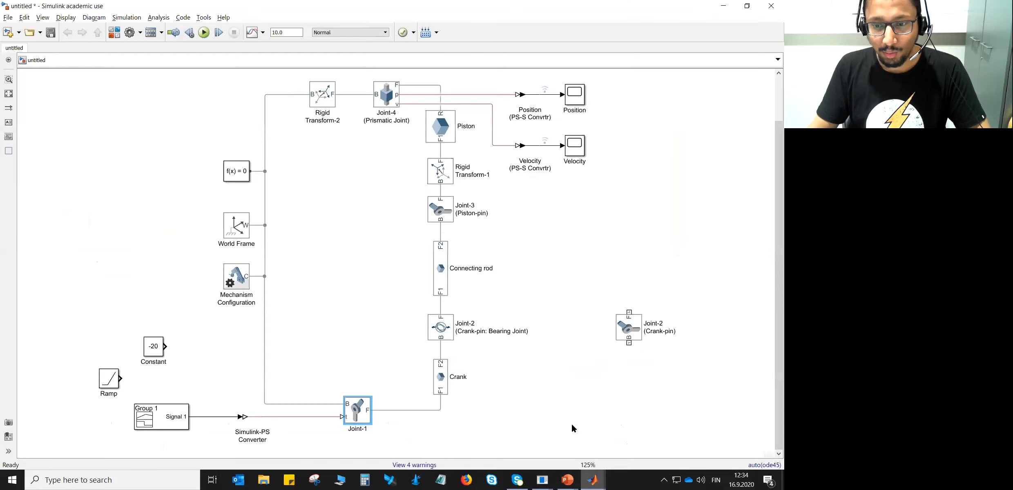
pyautogui.doubleClick(568, 252)
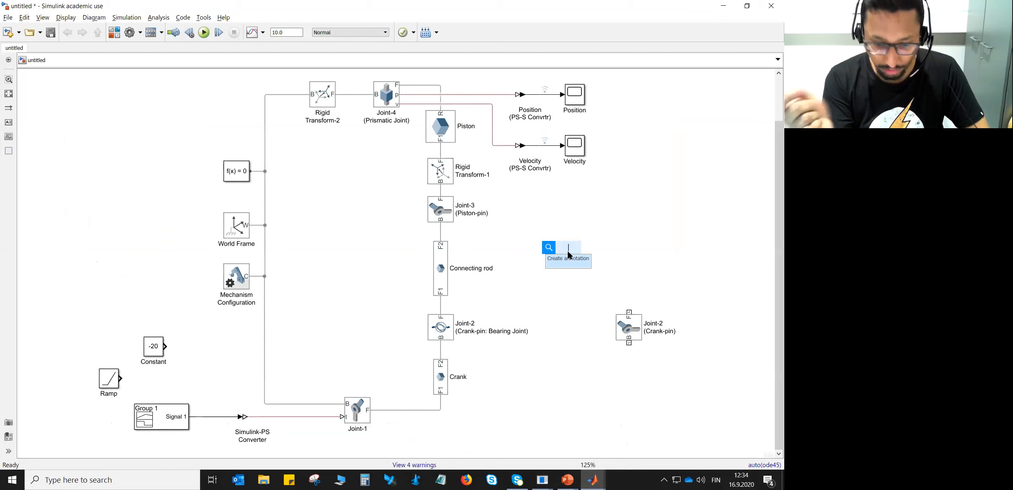
pyautogui.write('rotat')
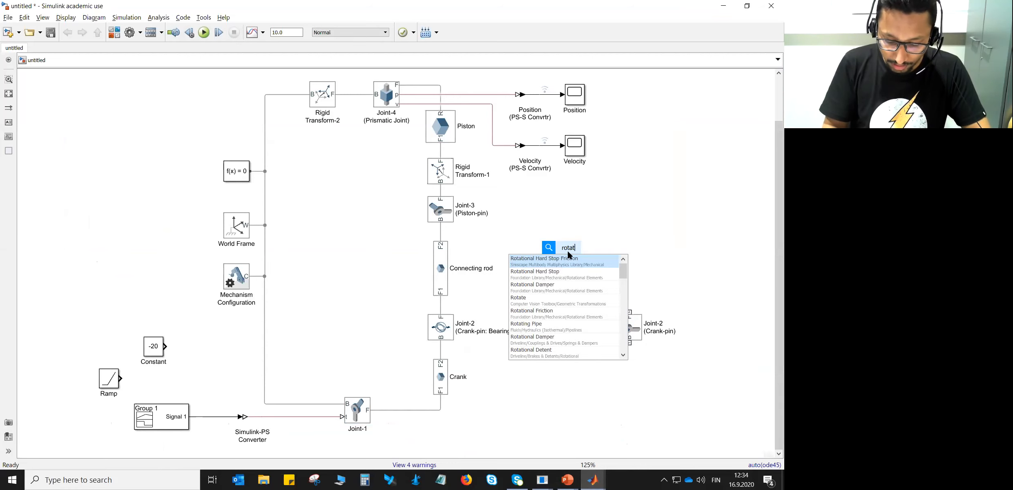
pyautogui.write('iona')
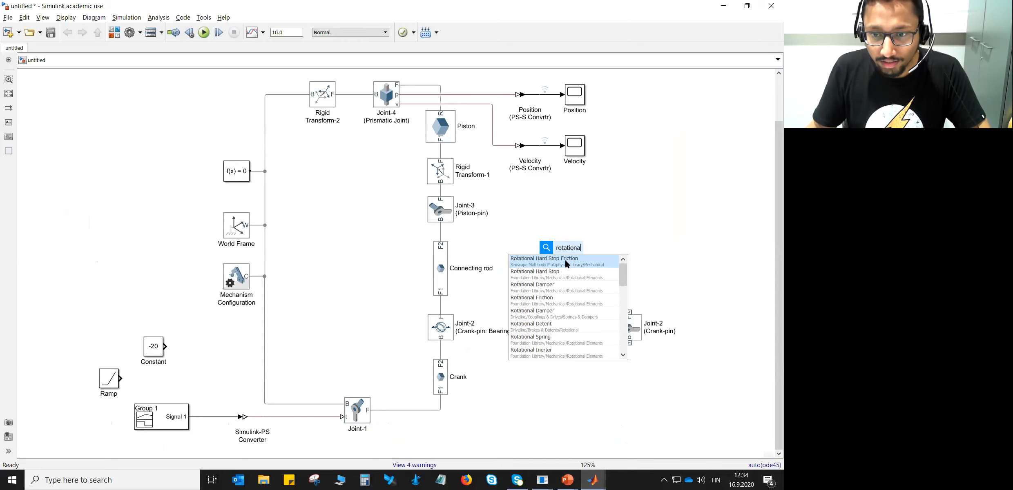
pyautogui.click(566, 263)
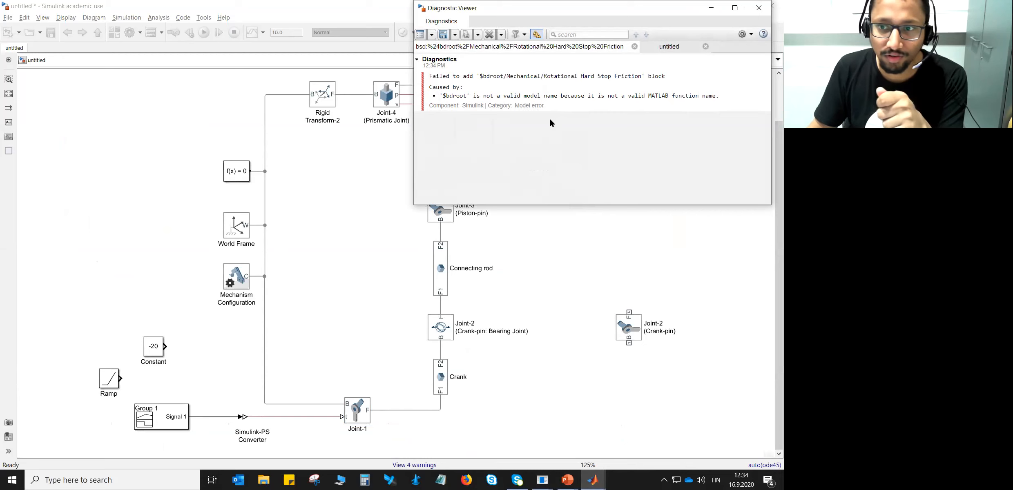
pyautogui.click(760, 13)
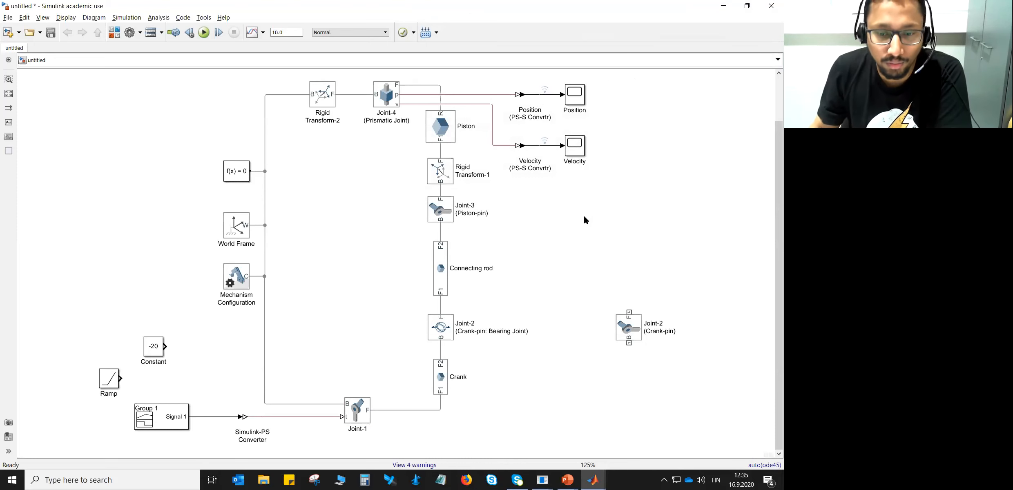
# Set the Z Revolute Primitive's Internal Mechanics Damping Coefficient to 0.01 N*m/(deg/s) in the connected Joint-2 bearing joint and accept the settings.
pyautogui.doubleClick(442, 327)
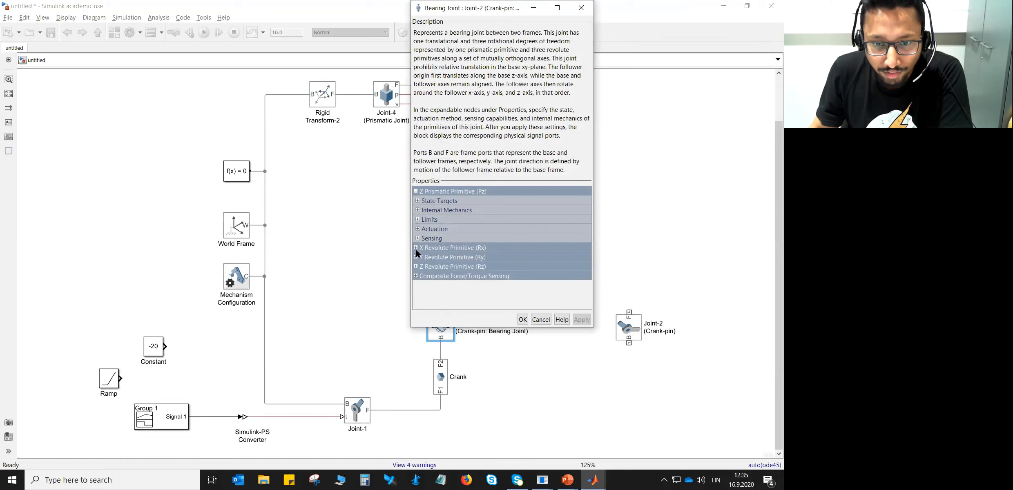
pyautogui.click(416, 191)
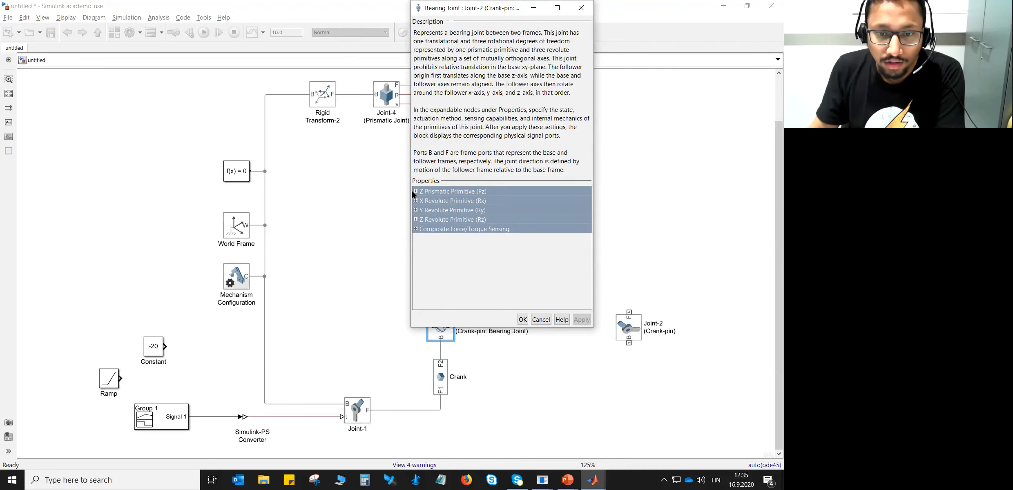
pyautogui.click(415, 220)
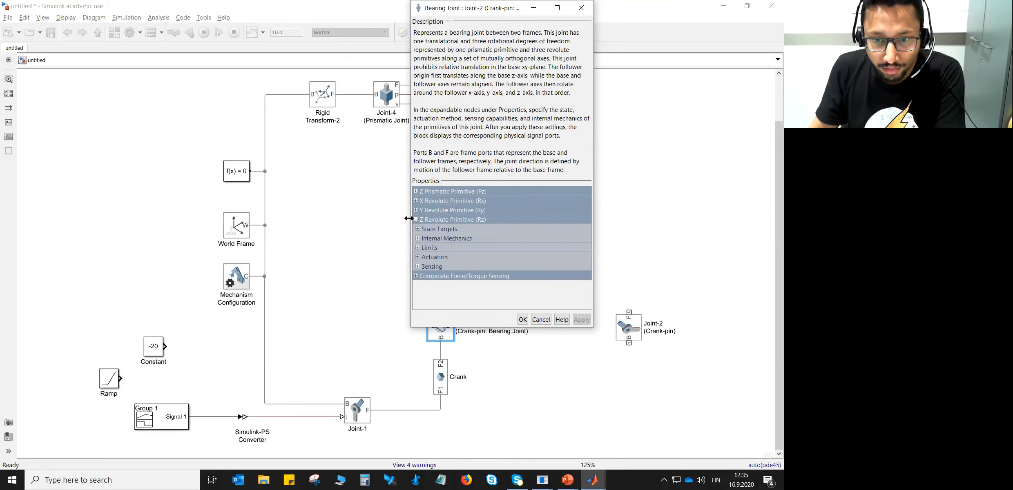
pyautogui.click(418, 238)
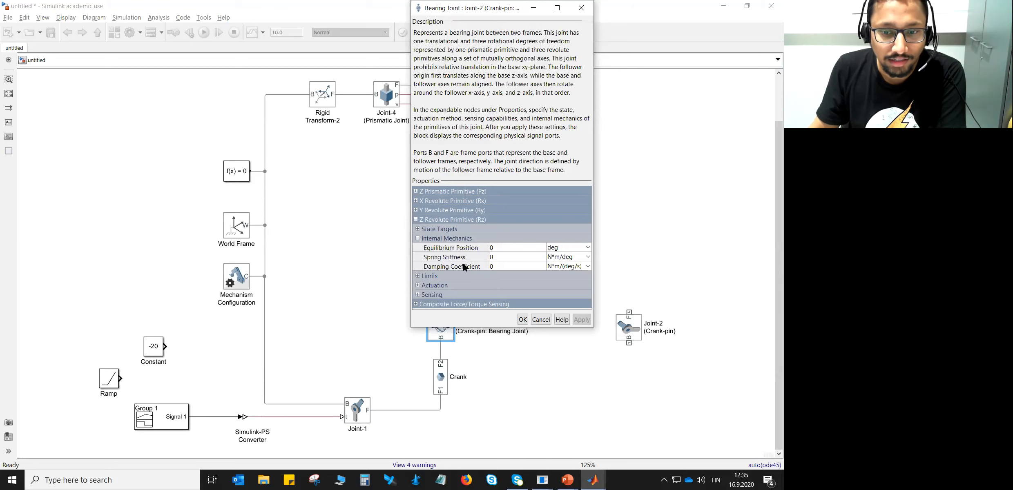
pyautogui.click(493, 266)
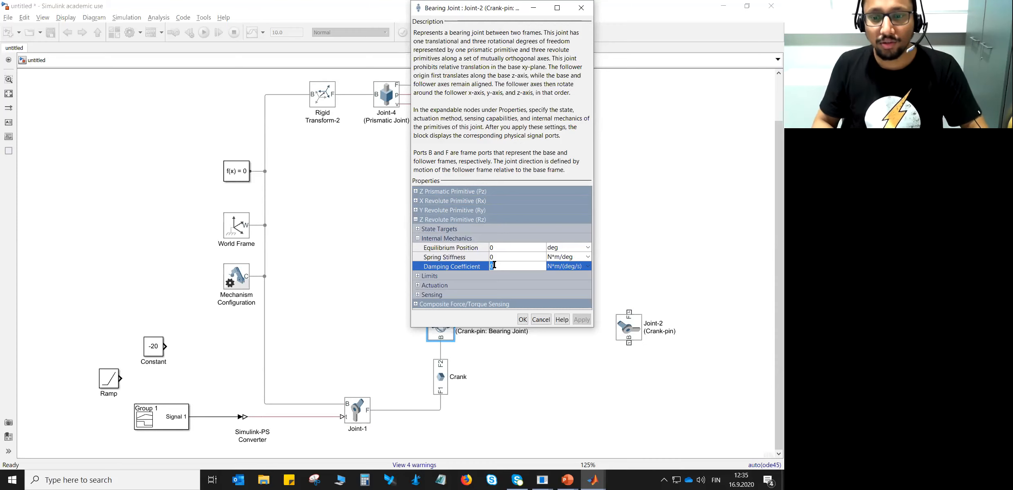
pyautogui.click(494, 264)
pyautogui.write('.01')
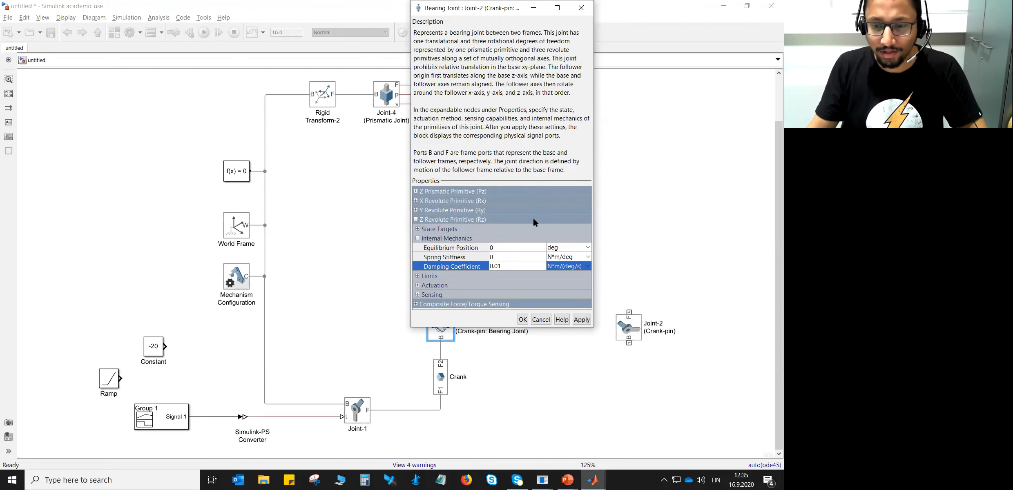
pyautogui.click(523, 320)
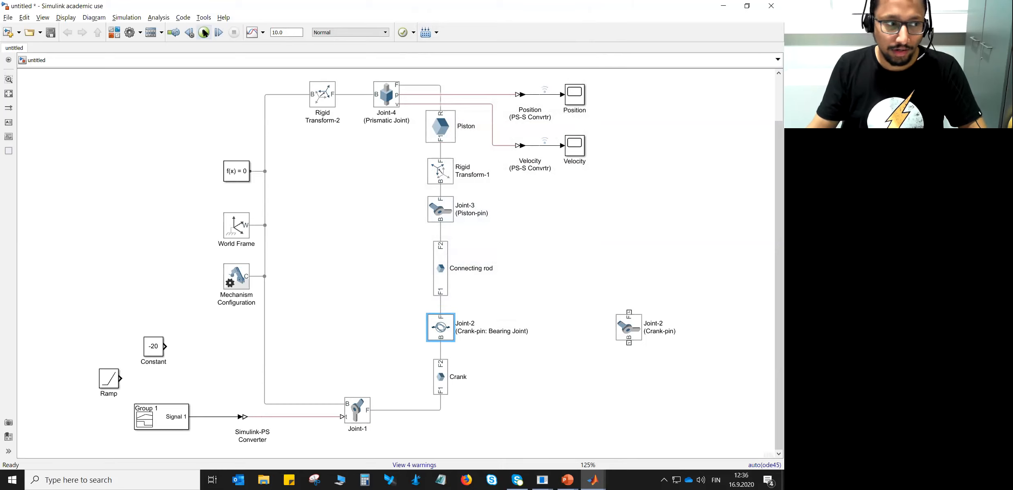
# Run the simulation and display the block name of the Signal Builder block.
pyautogui.click(205, 33)
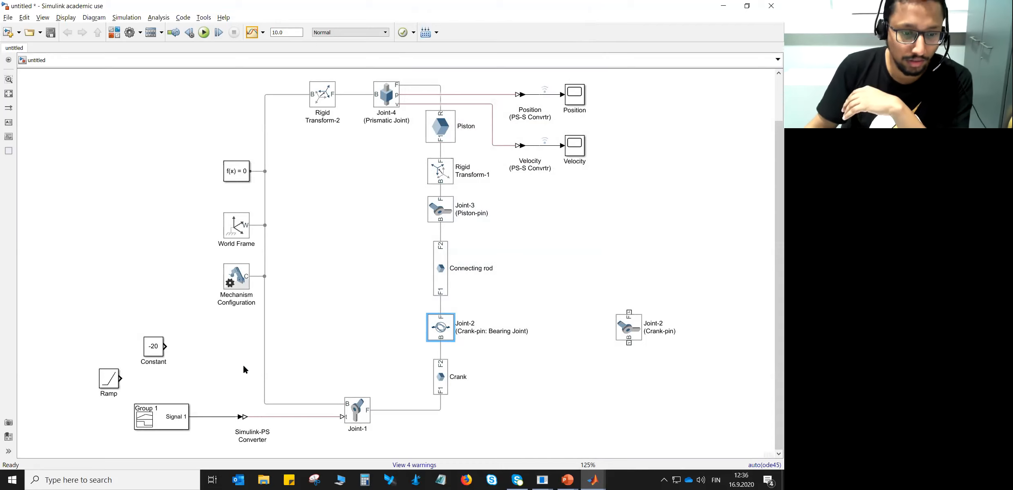
pyautogui.click(159, 419)
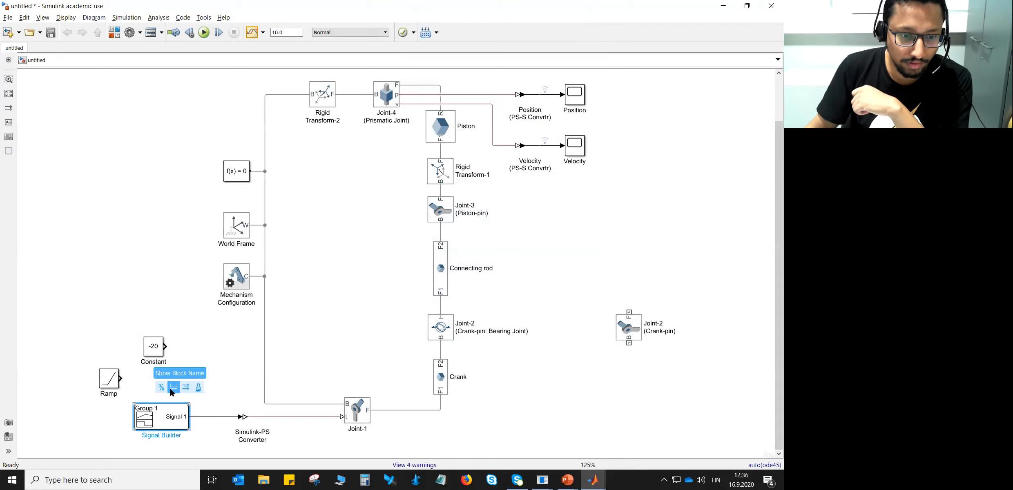
pyautogui.click(234, 344)
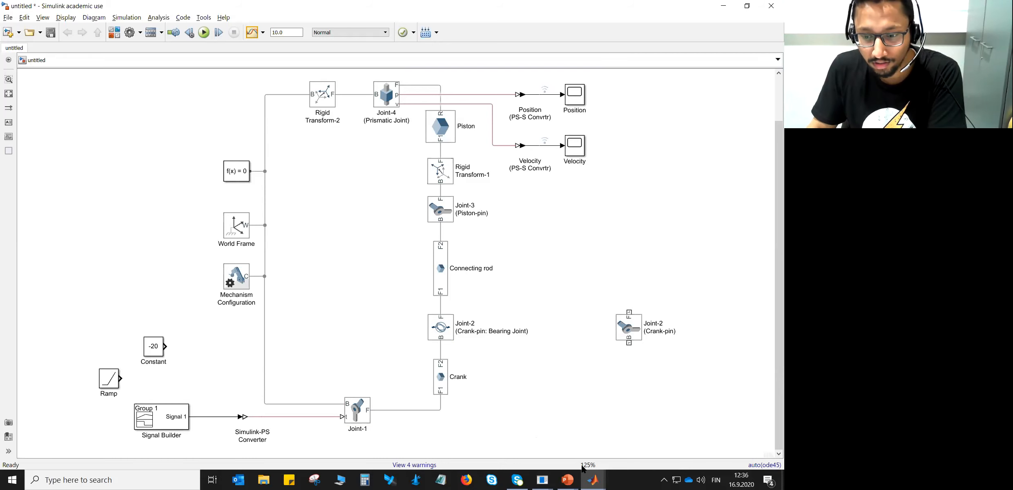
# Switch to the main MATLAB window, play the crank animation in Mechanics Explorer, and return to the Simulink model.
pyautogui.moveTo(593, 480)
pyautogui.click(485, 445)
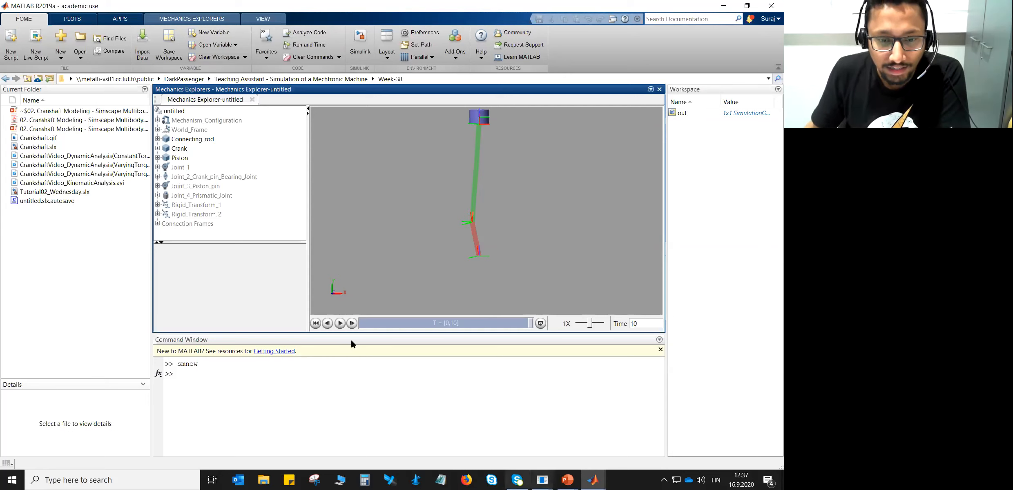
pyautogui.click(344, 323)
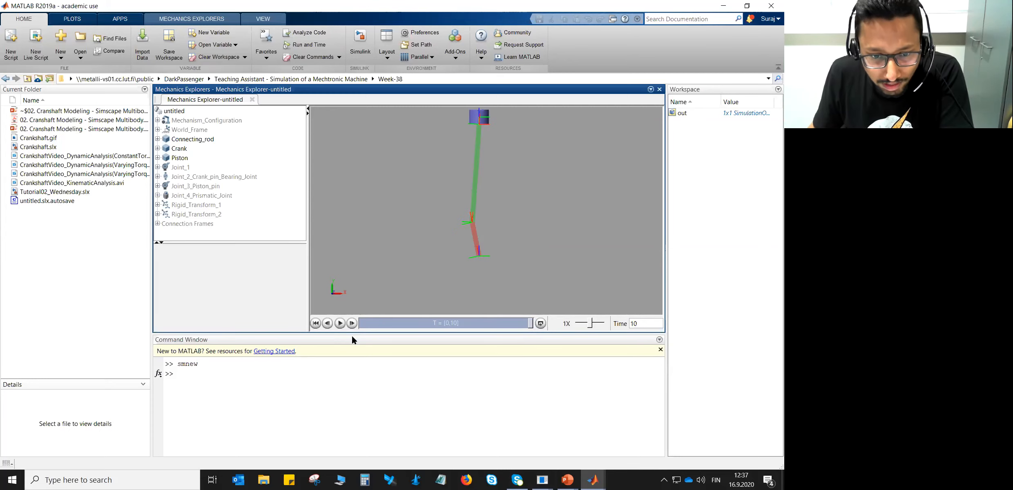
pyautogui.click(339, 324)
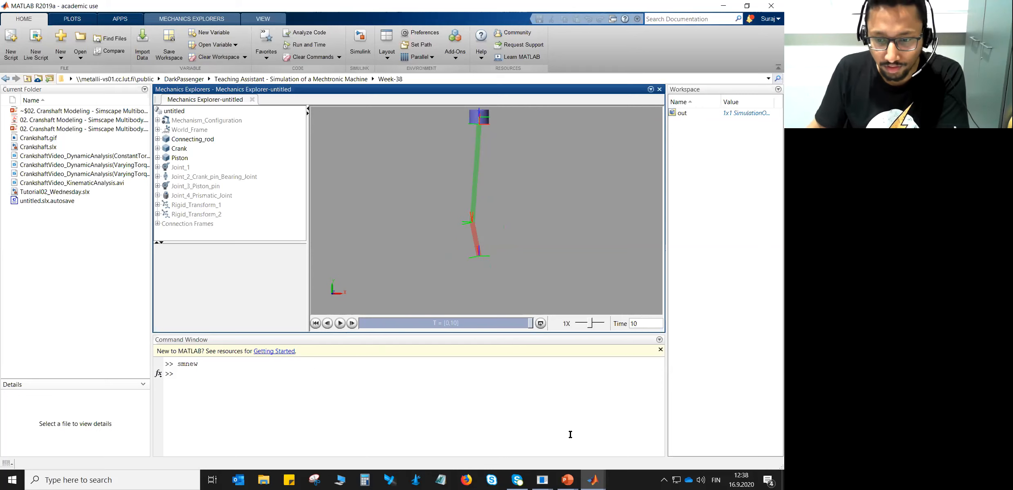
pyautogui.moveTo(592, 467)
pyautogui.click(586, 444)
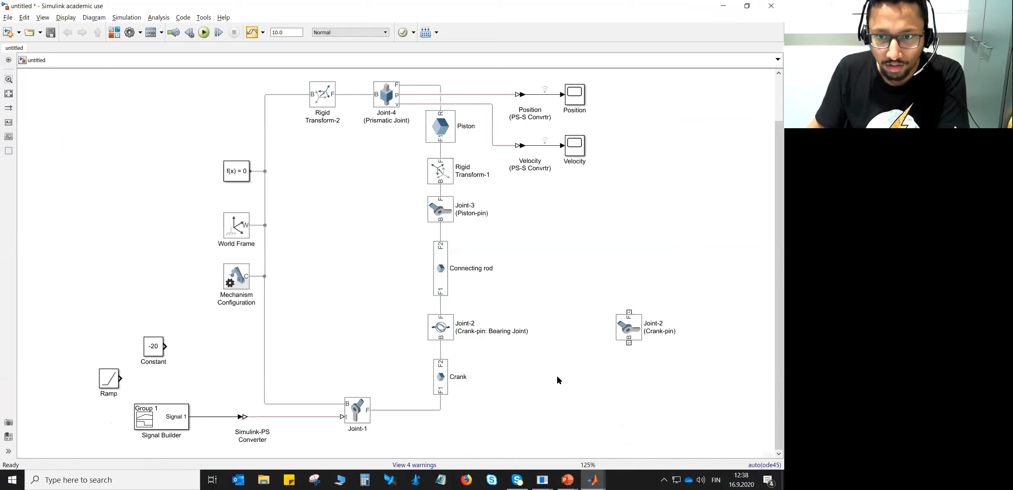
# View the piston's velocity and position plots in their scopes, and close the Position scope.
pyautogui.doubleClick(573, 146)
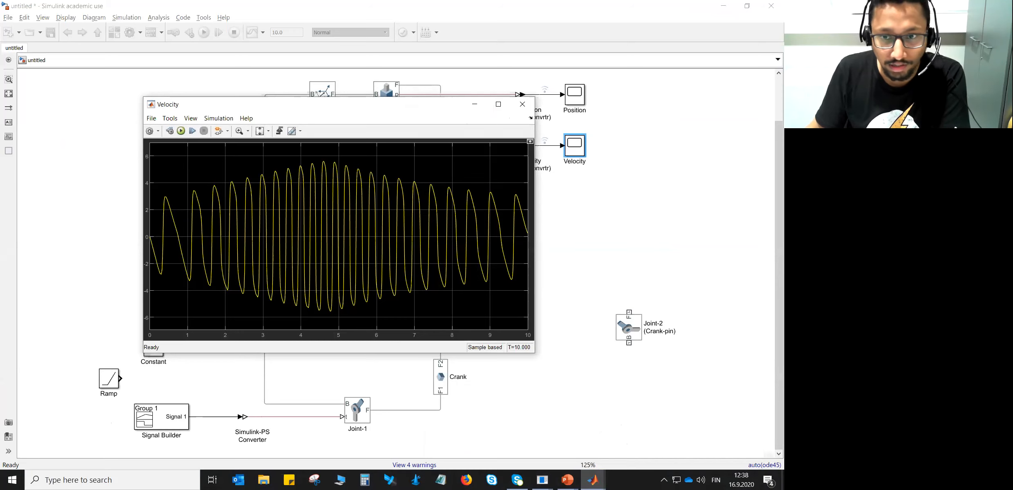
pyautogui.click(578, 97)
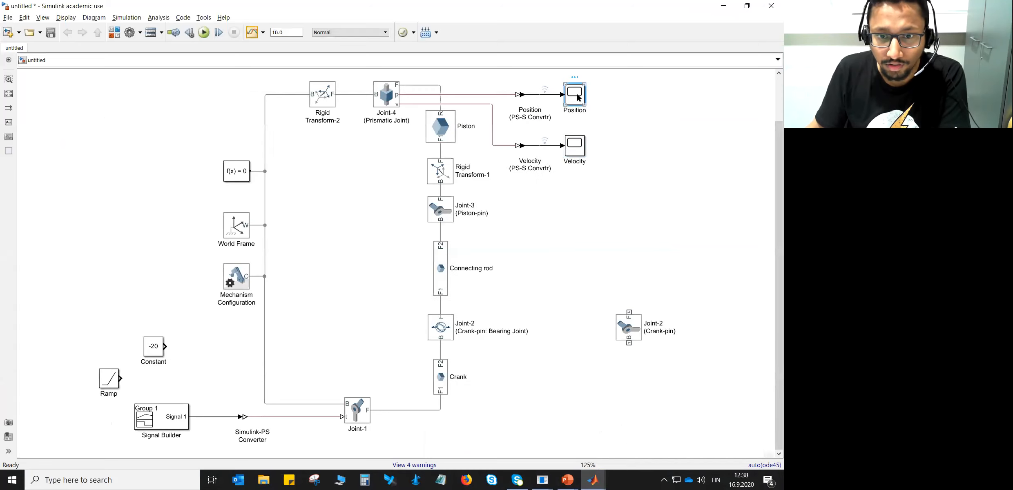
pyautogui.doubleClick(578, 97)
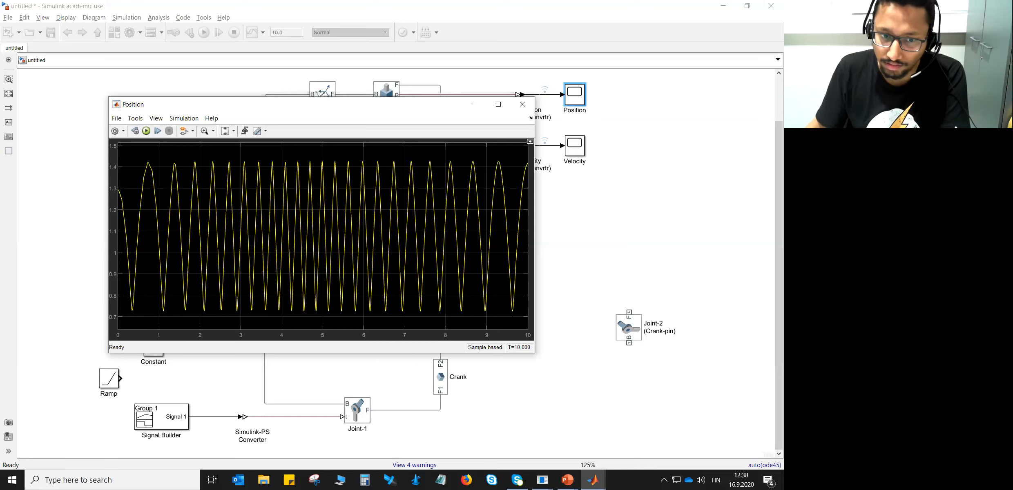
pyautogui.click(522, 104)
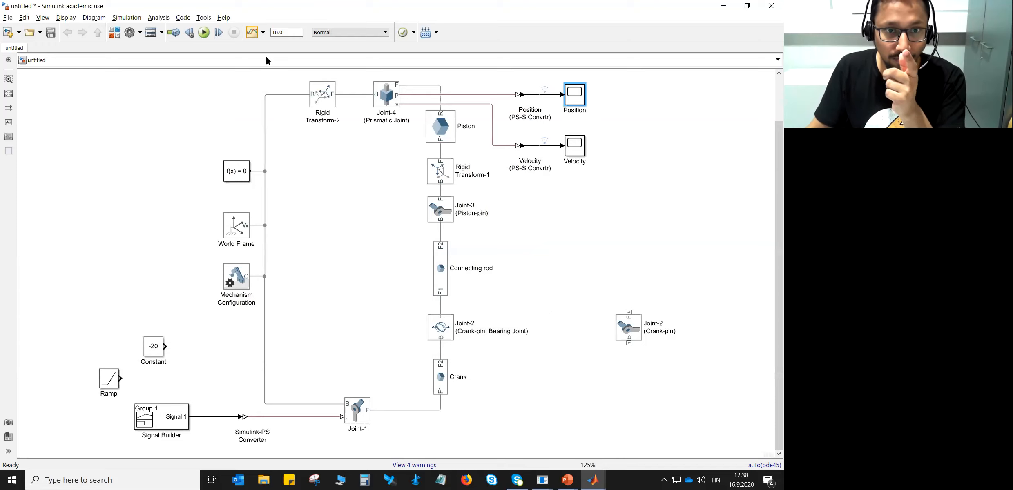
# Open the Simulation Data Inspector and add Run 4's velocity signal to the comparison plot.
pyautogui.click(253, 33)
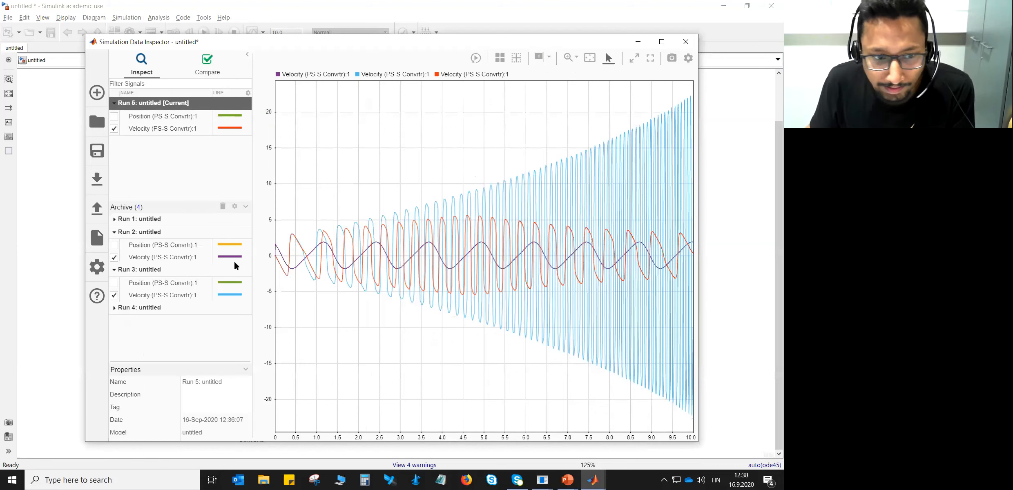
pyautogui.click(116, 308)
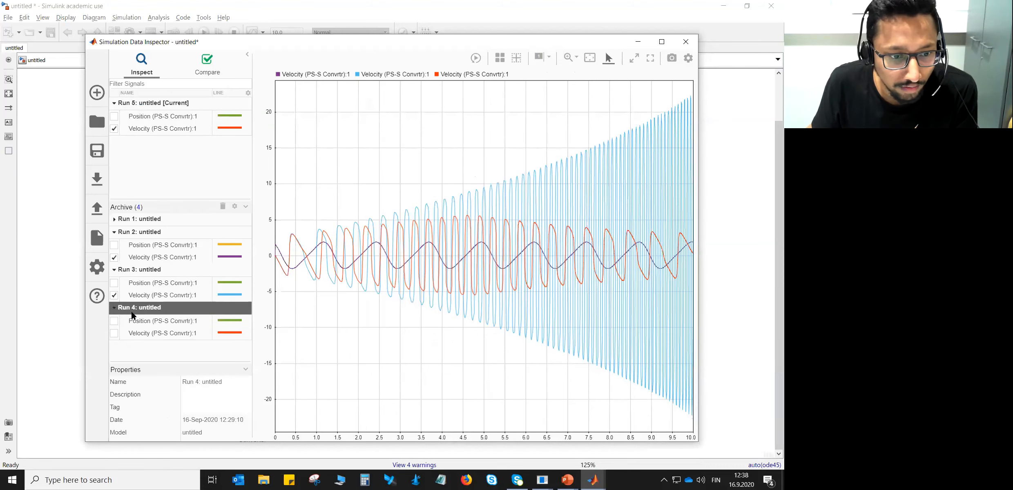
pyautogui.click(114, 333)
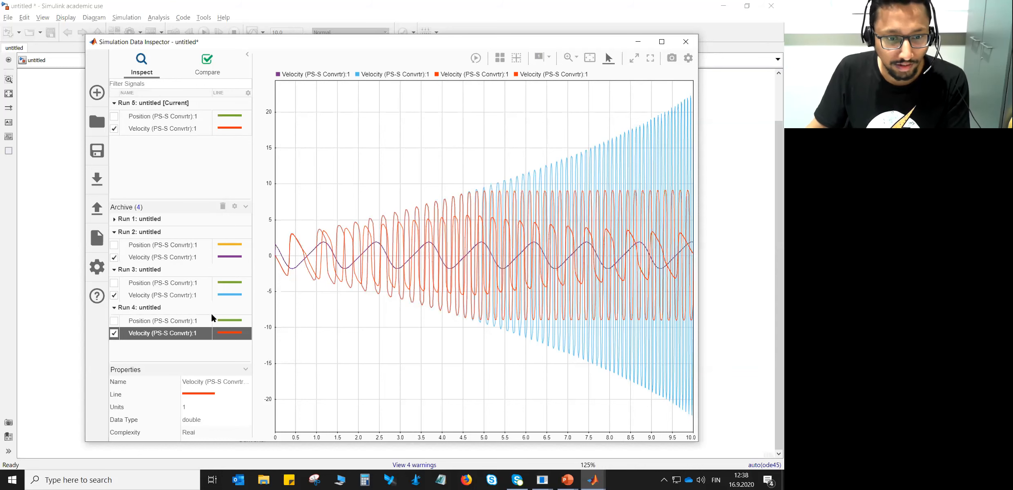
# Change the line color of Run 4's velocity signal to green.
pyautogui.click(228, 334)
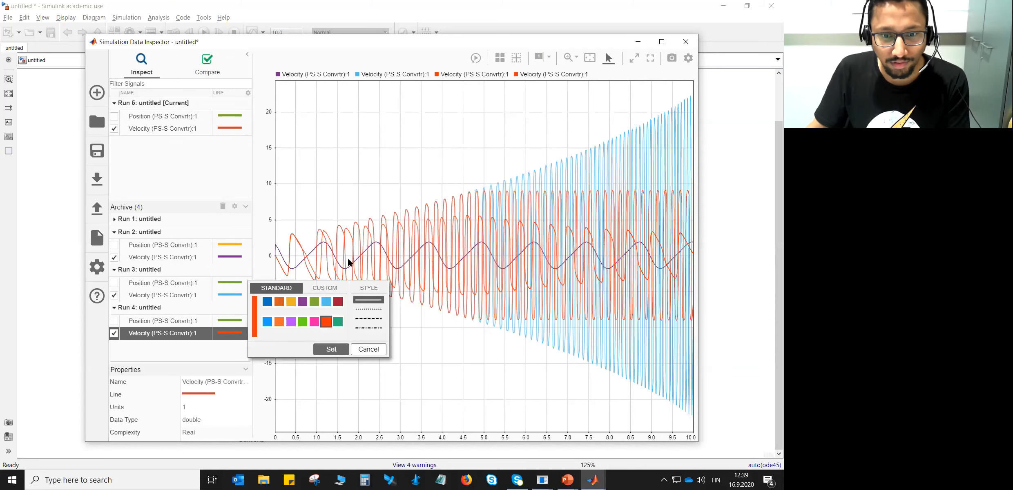
pyautogui.click(314, 305)
pyautogui.click(331, 350)
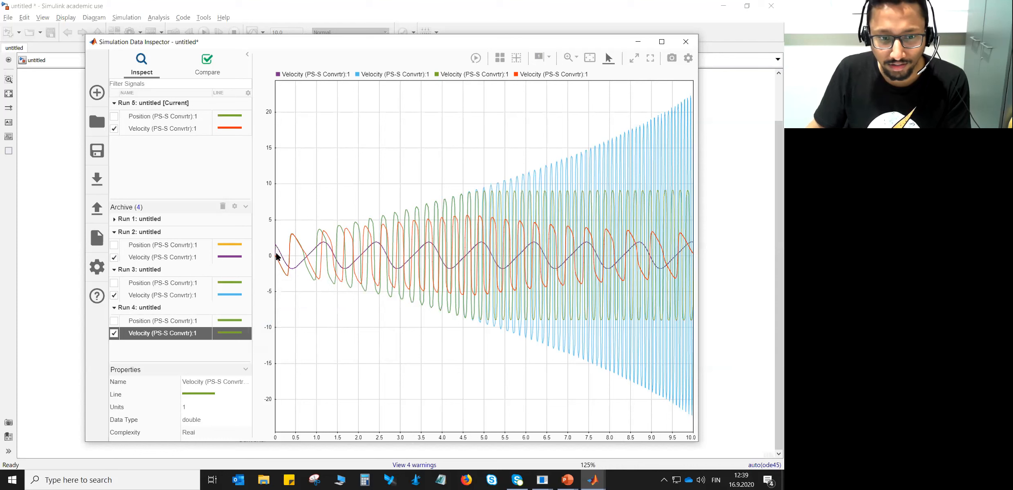
# Compare the velocity curves of Runs 2 to 5, highlighting the Run 4 and Run 5 signals, and minimize the Simulation Data Inspector.
pyautogui.click(225, 259)
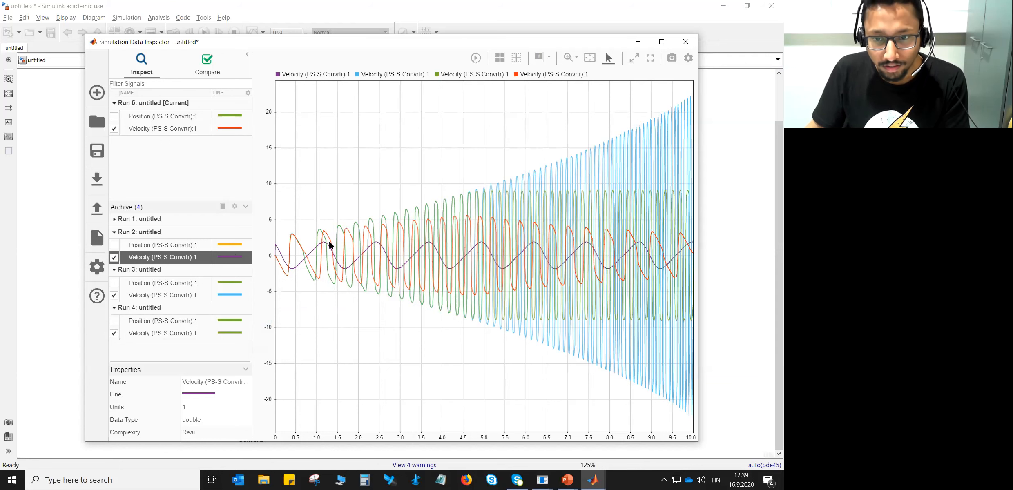
pyautogui.click(227, 295)
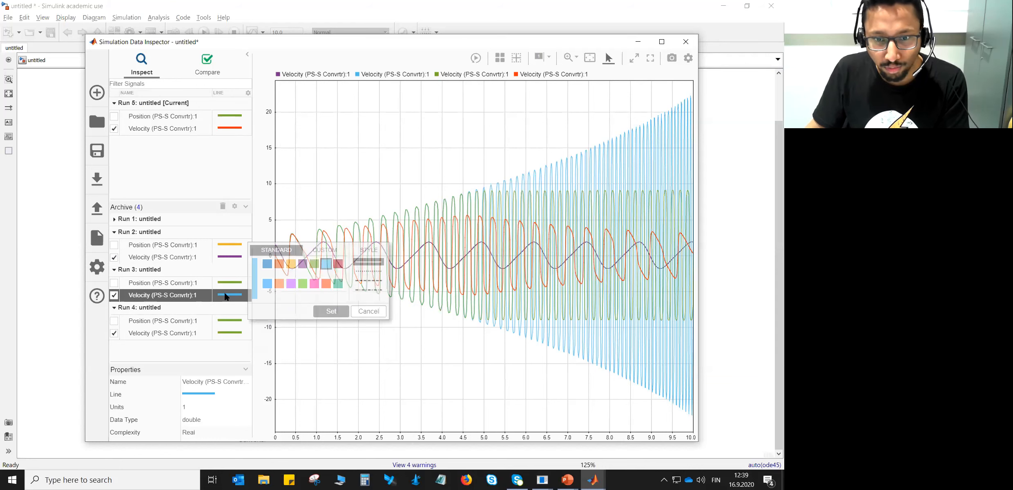
pyautogui.click(627, 177)
pyautogui.moveTo(631, 156); pyautogui.dragTo(653, 156)
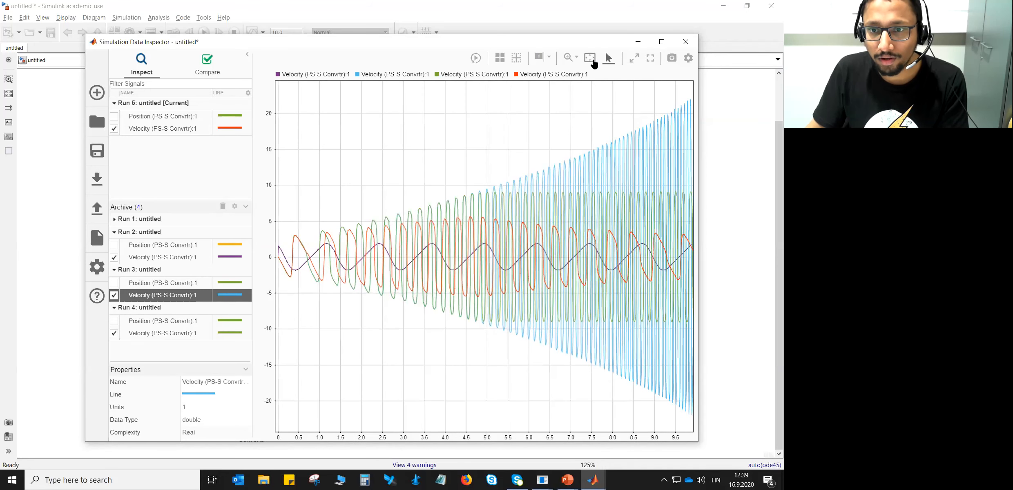
pyautogui.moveTo(567, 139); pyautogui.dragTo(559, 132)
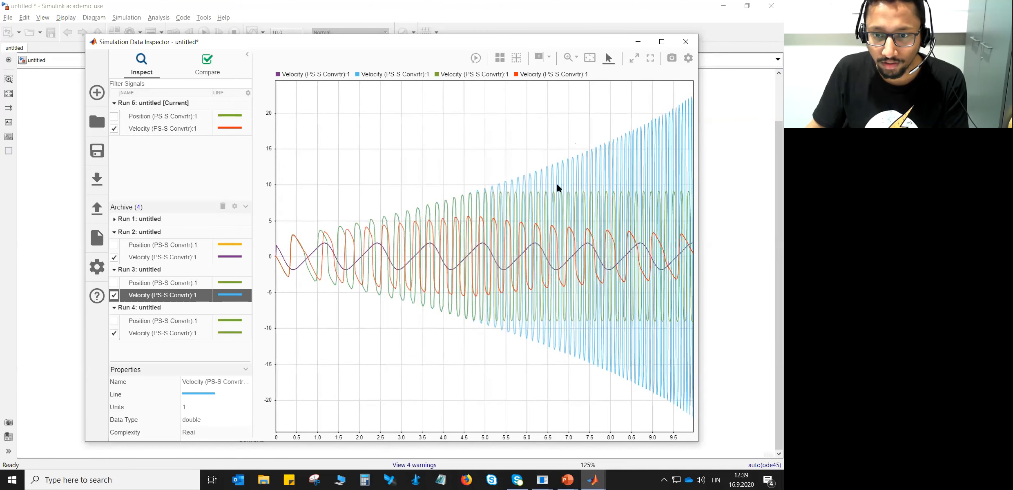
pyautogui.click(560, 206)
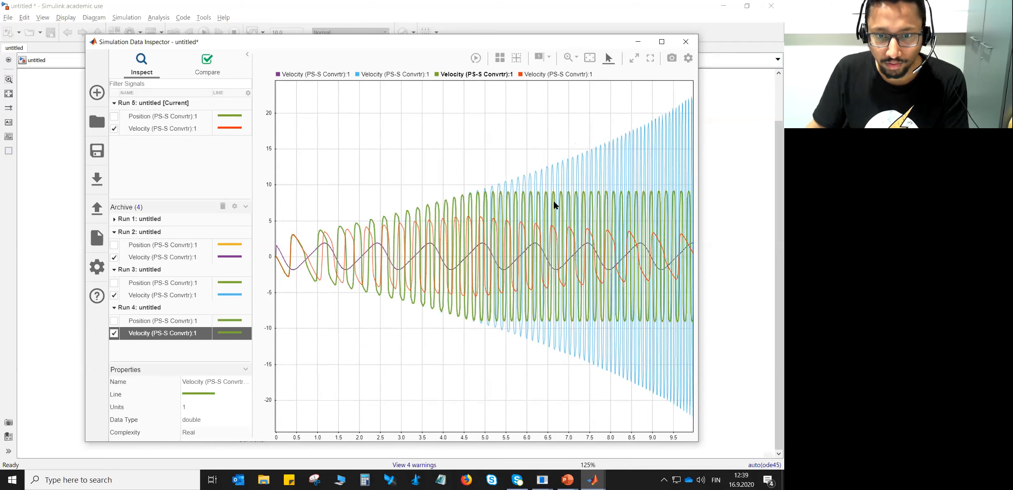
pyautogui.click(236, 130)
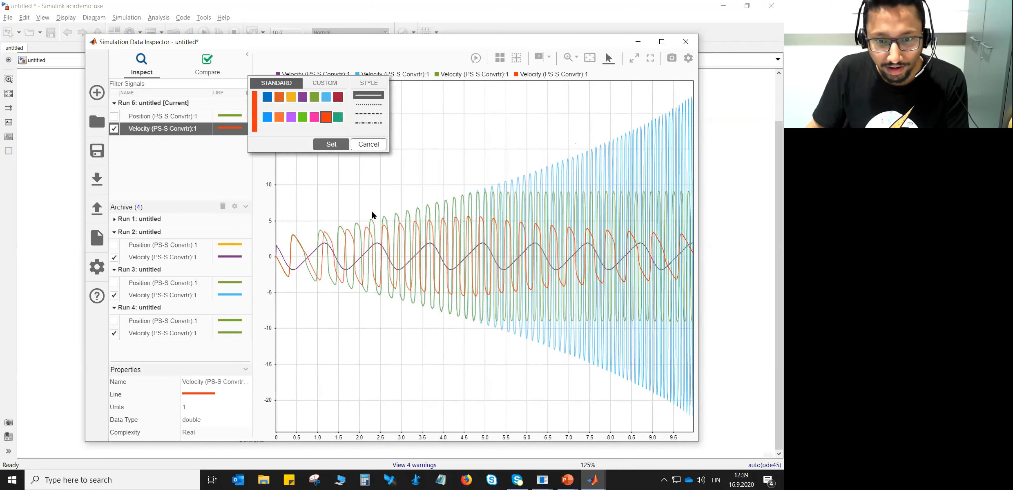
pyautogui.click(645, 280)
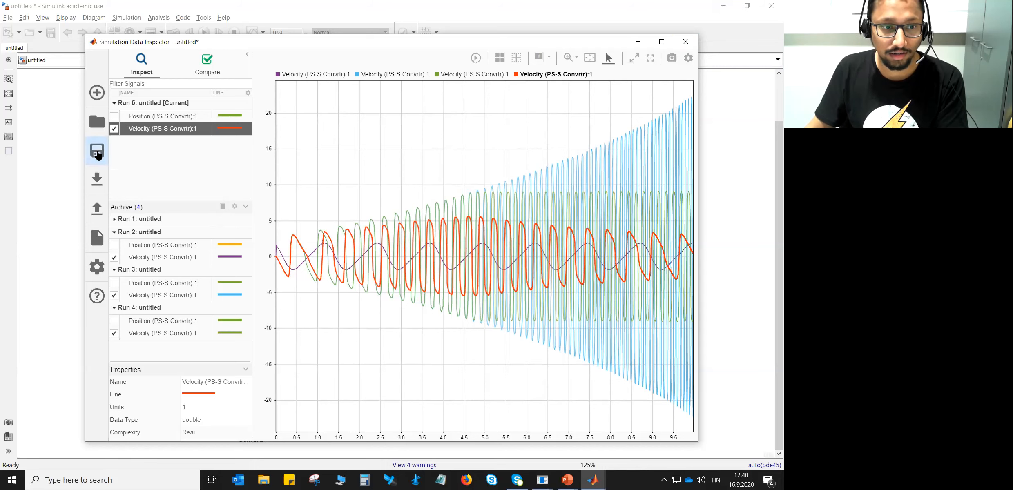
pyautogui.moveTo(98, 155)
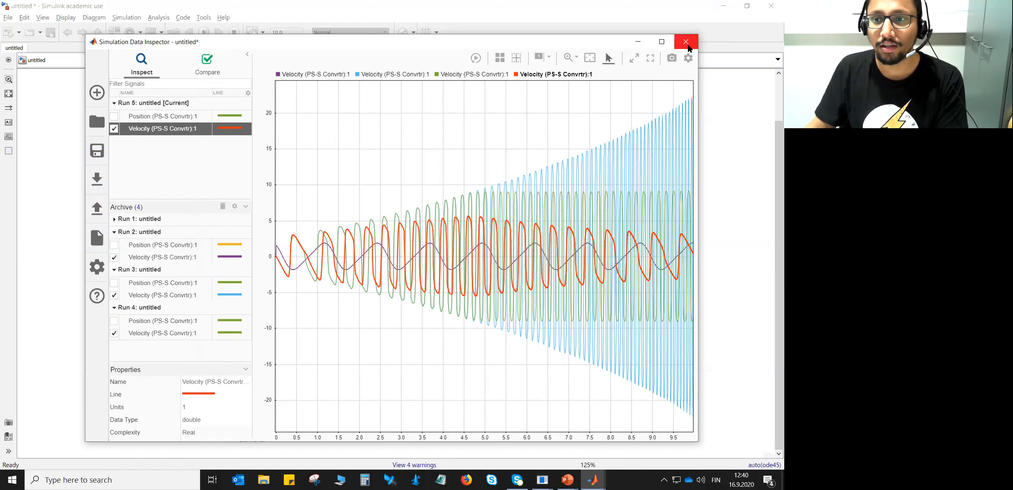
pyautogui.click(638, 43)
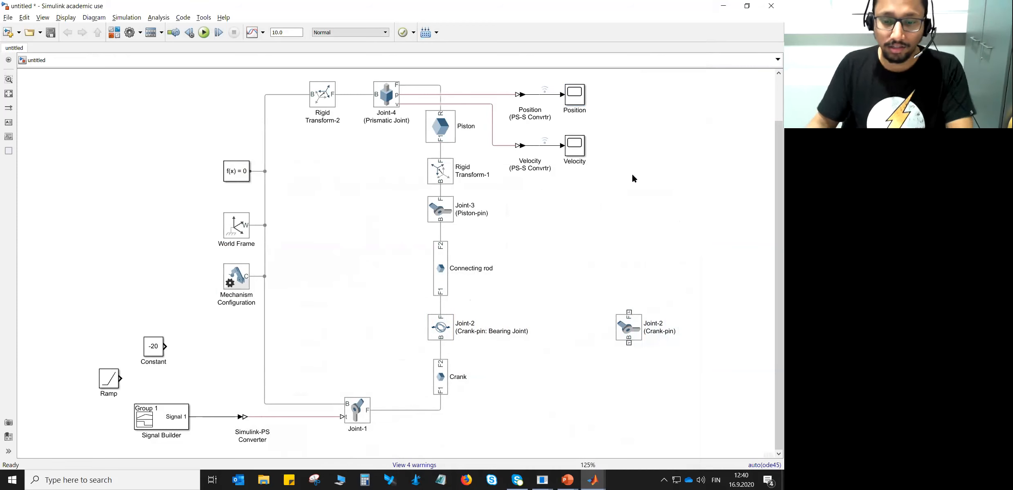
# Switch to the PowerPoint slide show and advance to the slide with the joint friction model's position and velocity results.
pyautogui.hotkey('alt', 'Tab')
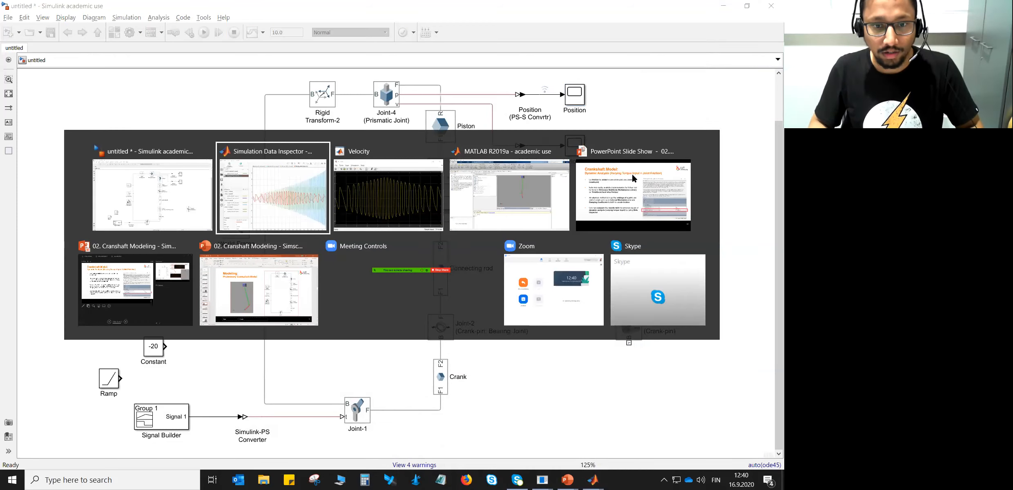
pyautogui.hotkey('alt', 'Tab')
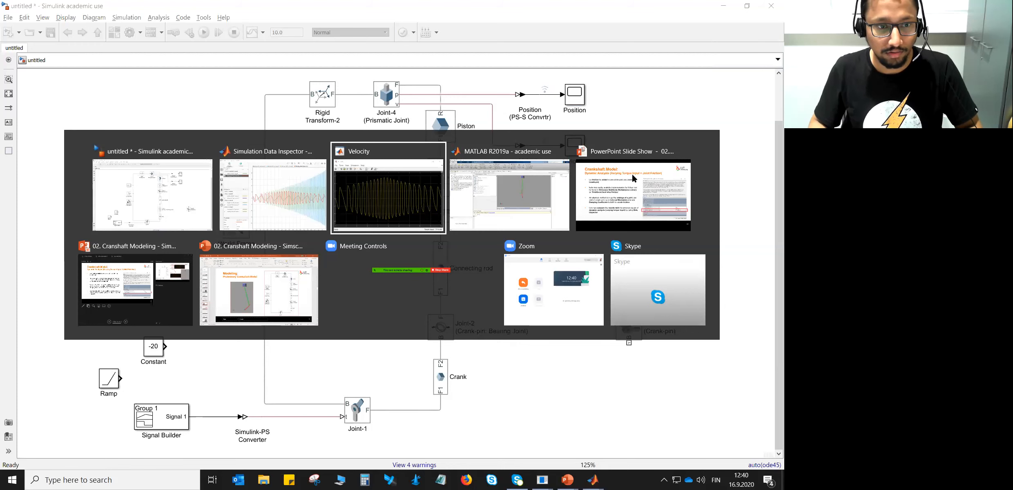
pyautogui.hotkey('alt', 'Tab')
pyautogui.hotkey('alt', 'Tab')
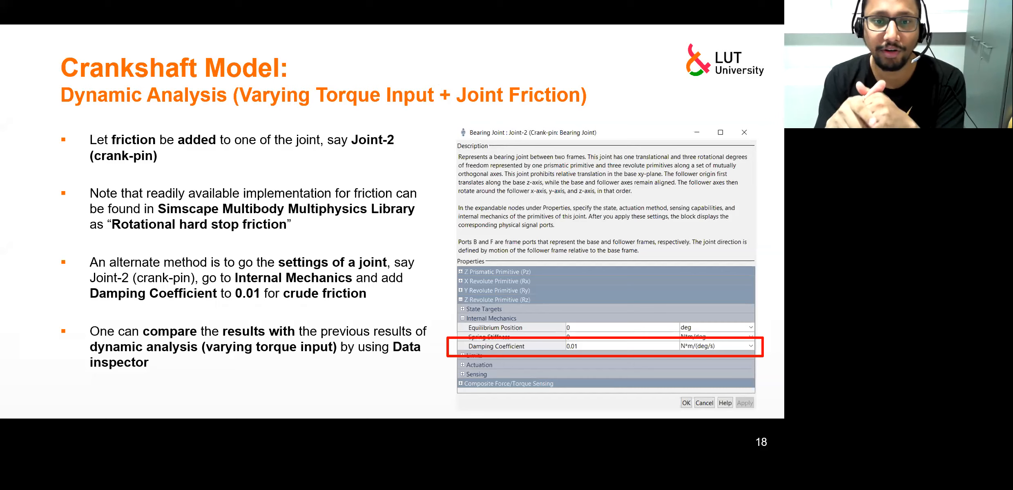
pyautogui.press('Right')
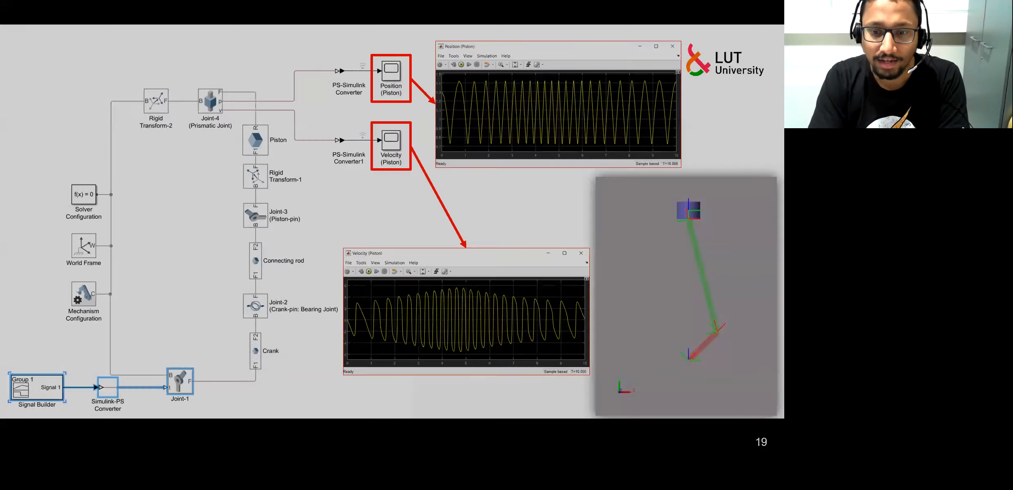